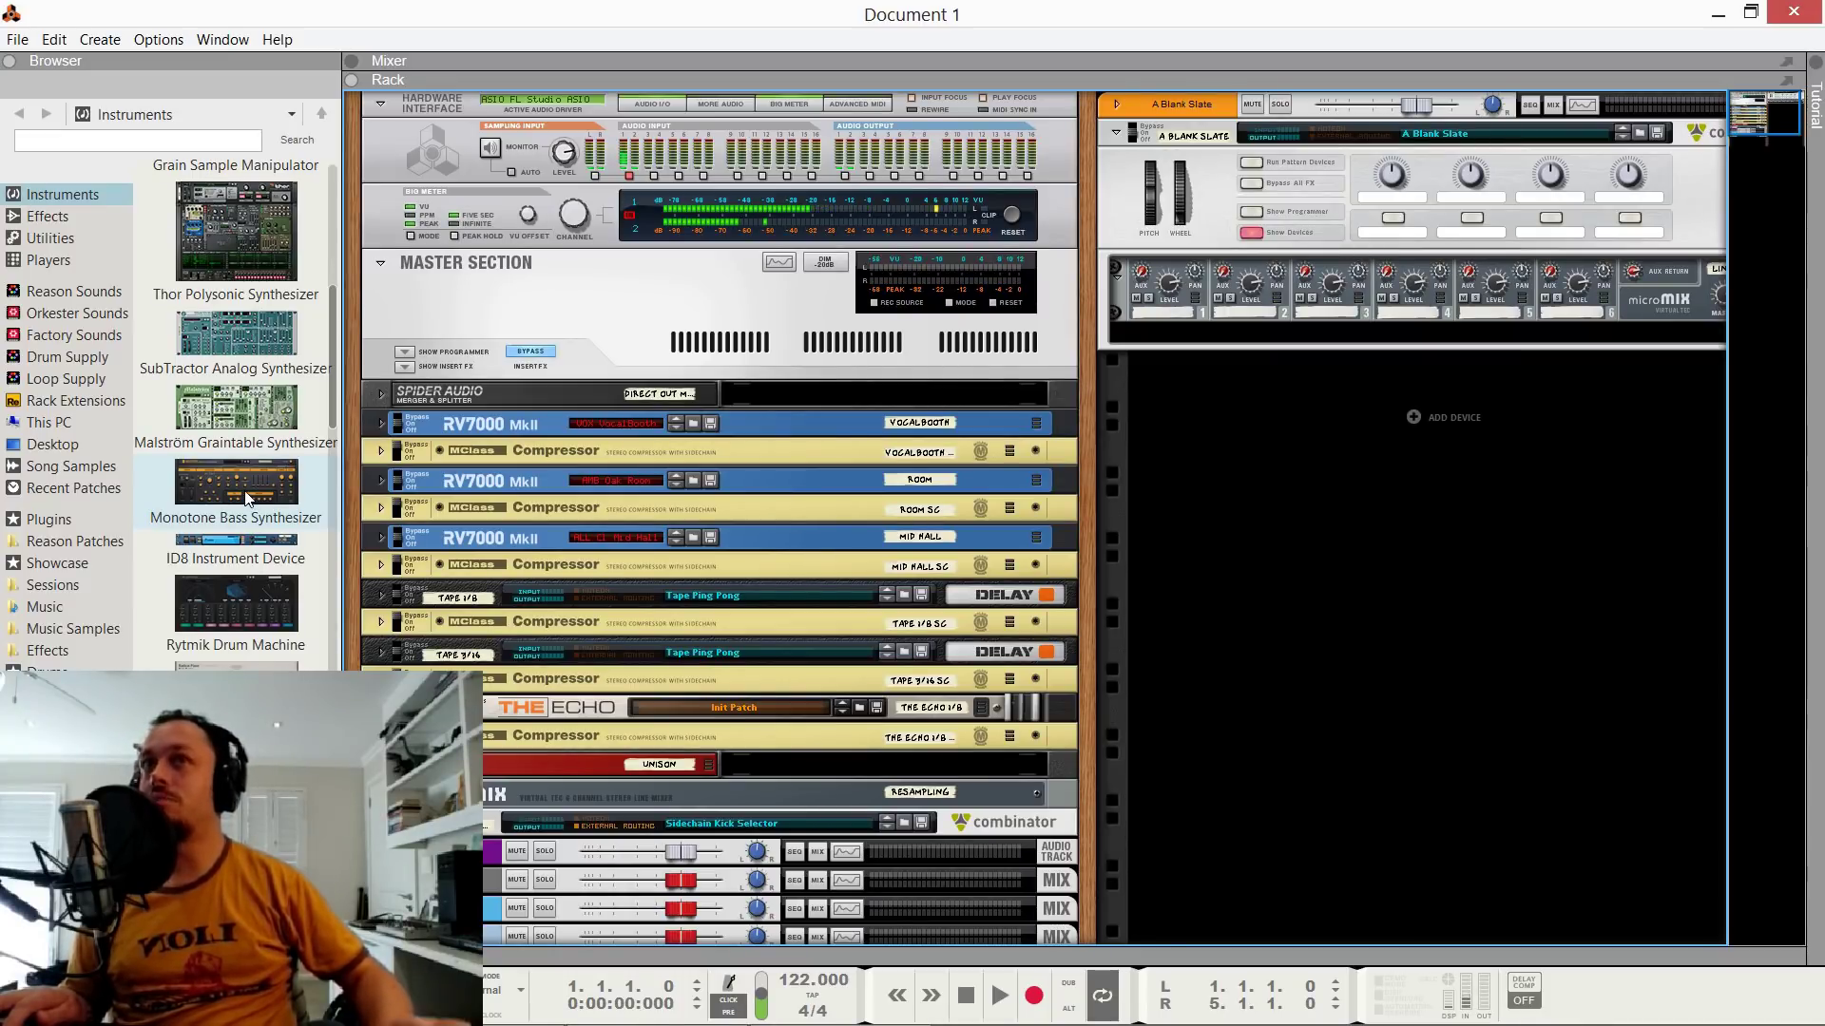
# Select the A Blank Slate Combinator and add a Monotone Bass Synthesizer inside it, below the microMIX.
pyautogui.click(1116, 201)
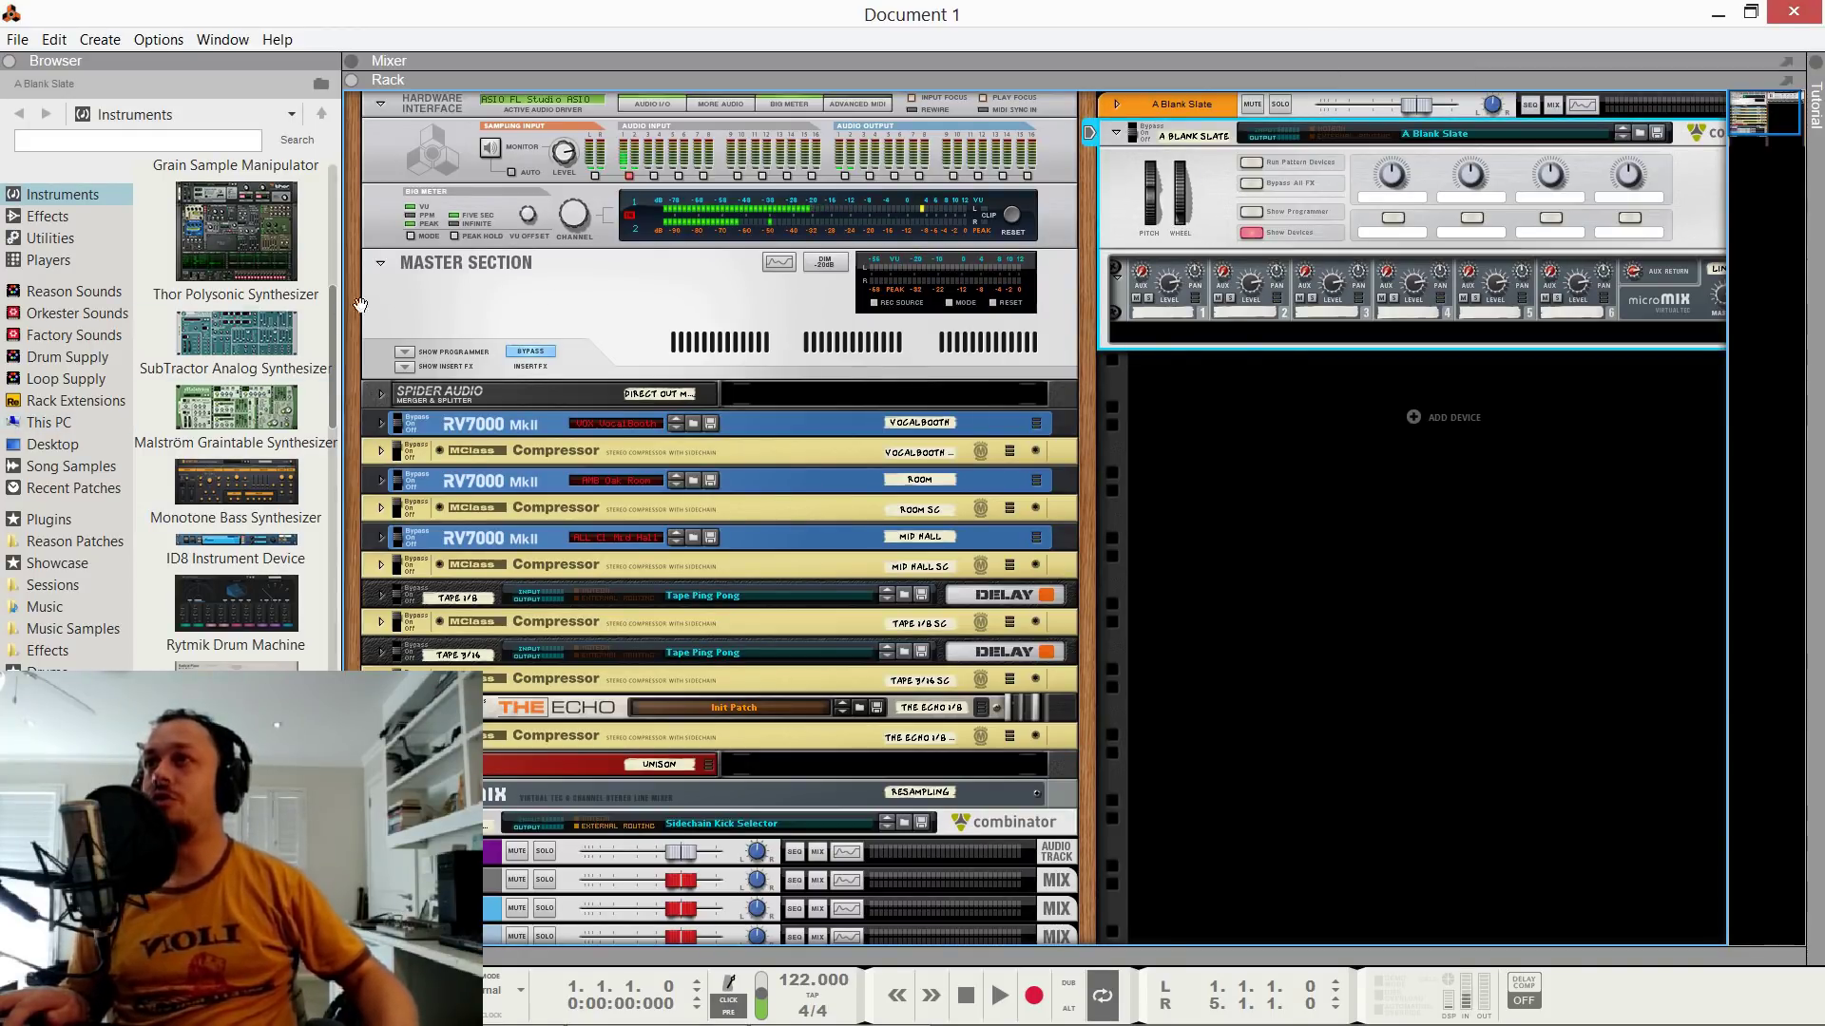
pyautogui.scroll(-1, 238, 447)
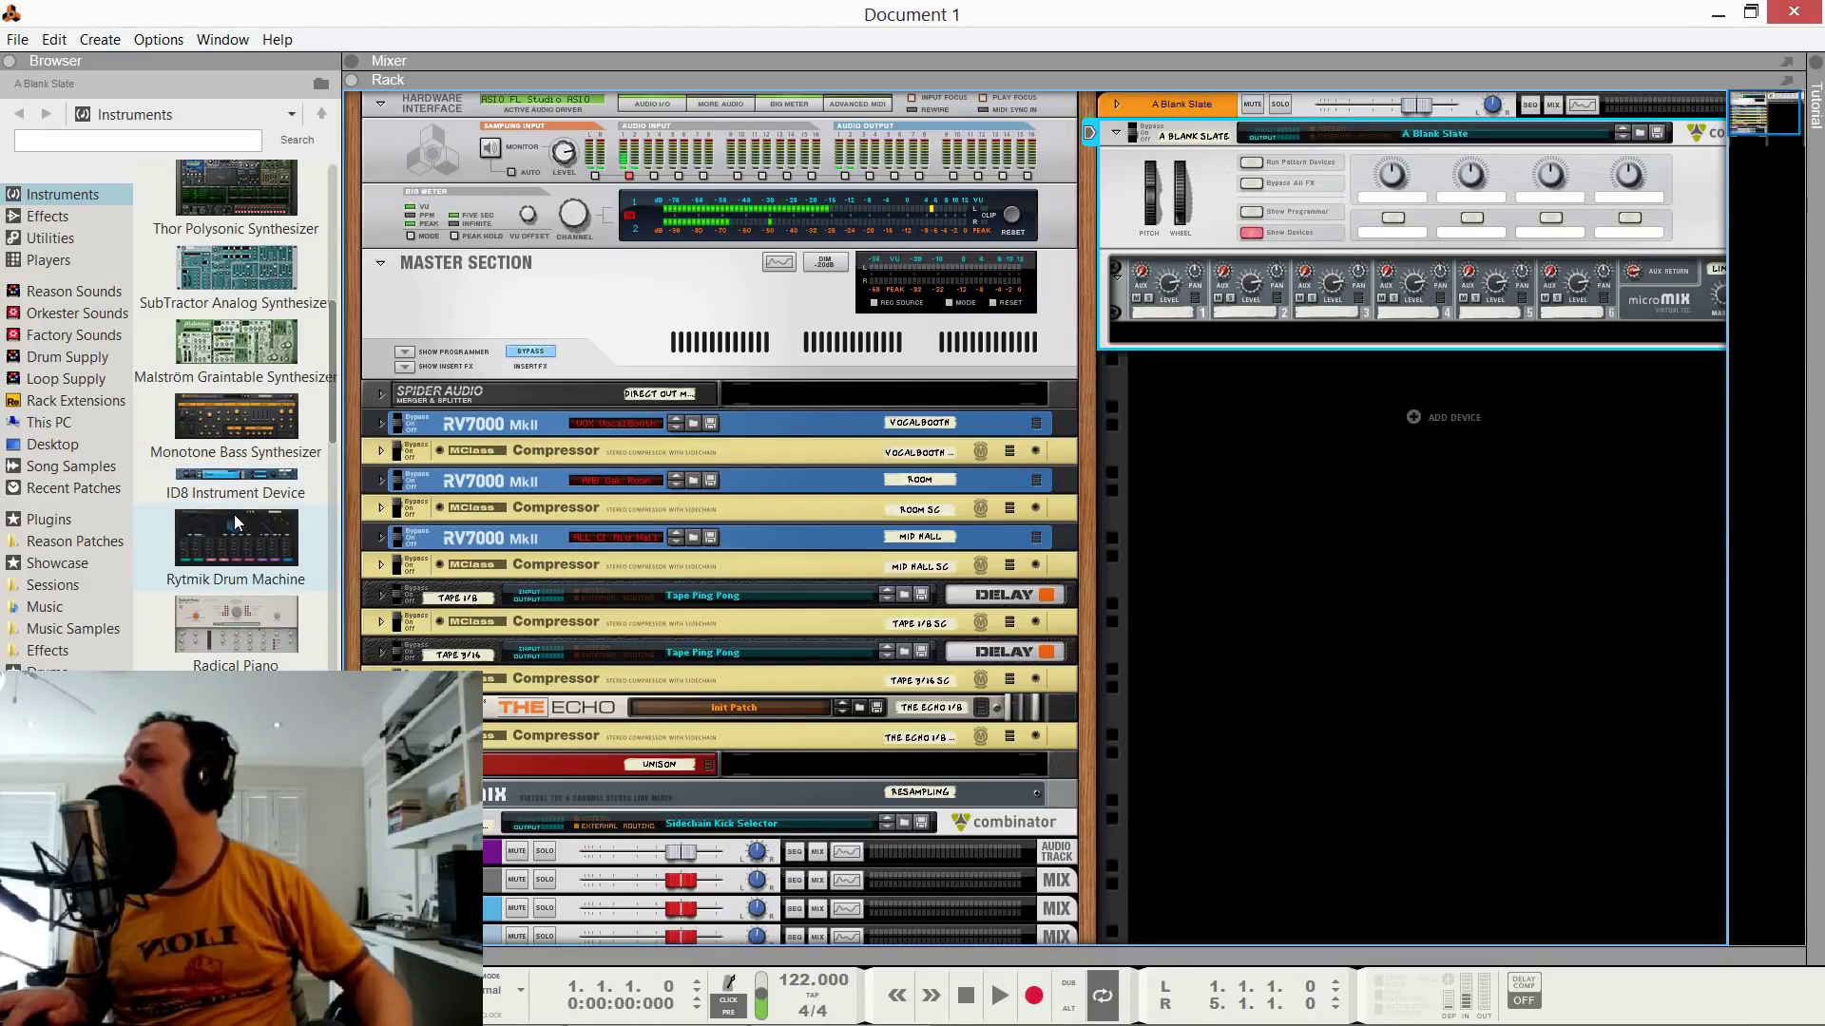
pyautogui.scroll(-2, 241, 583)
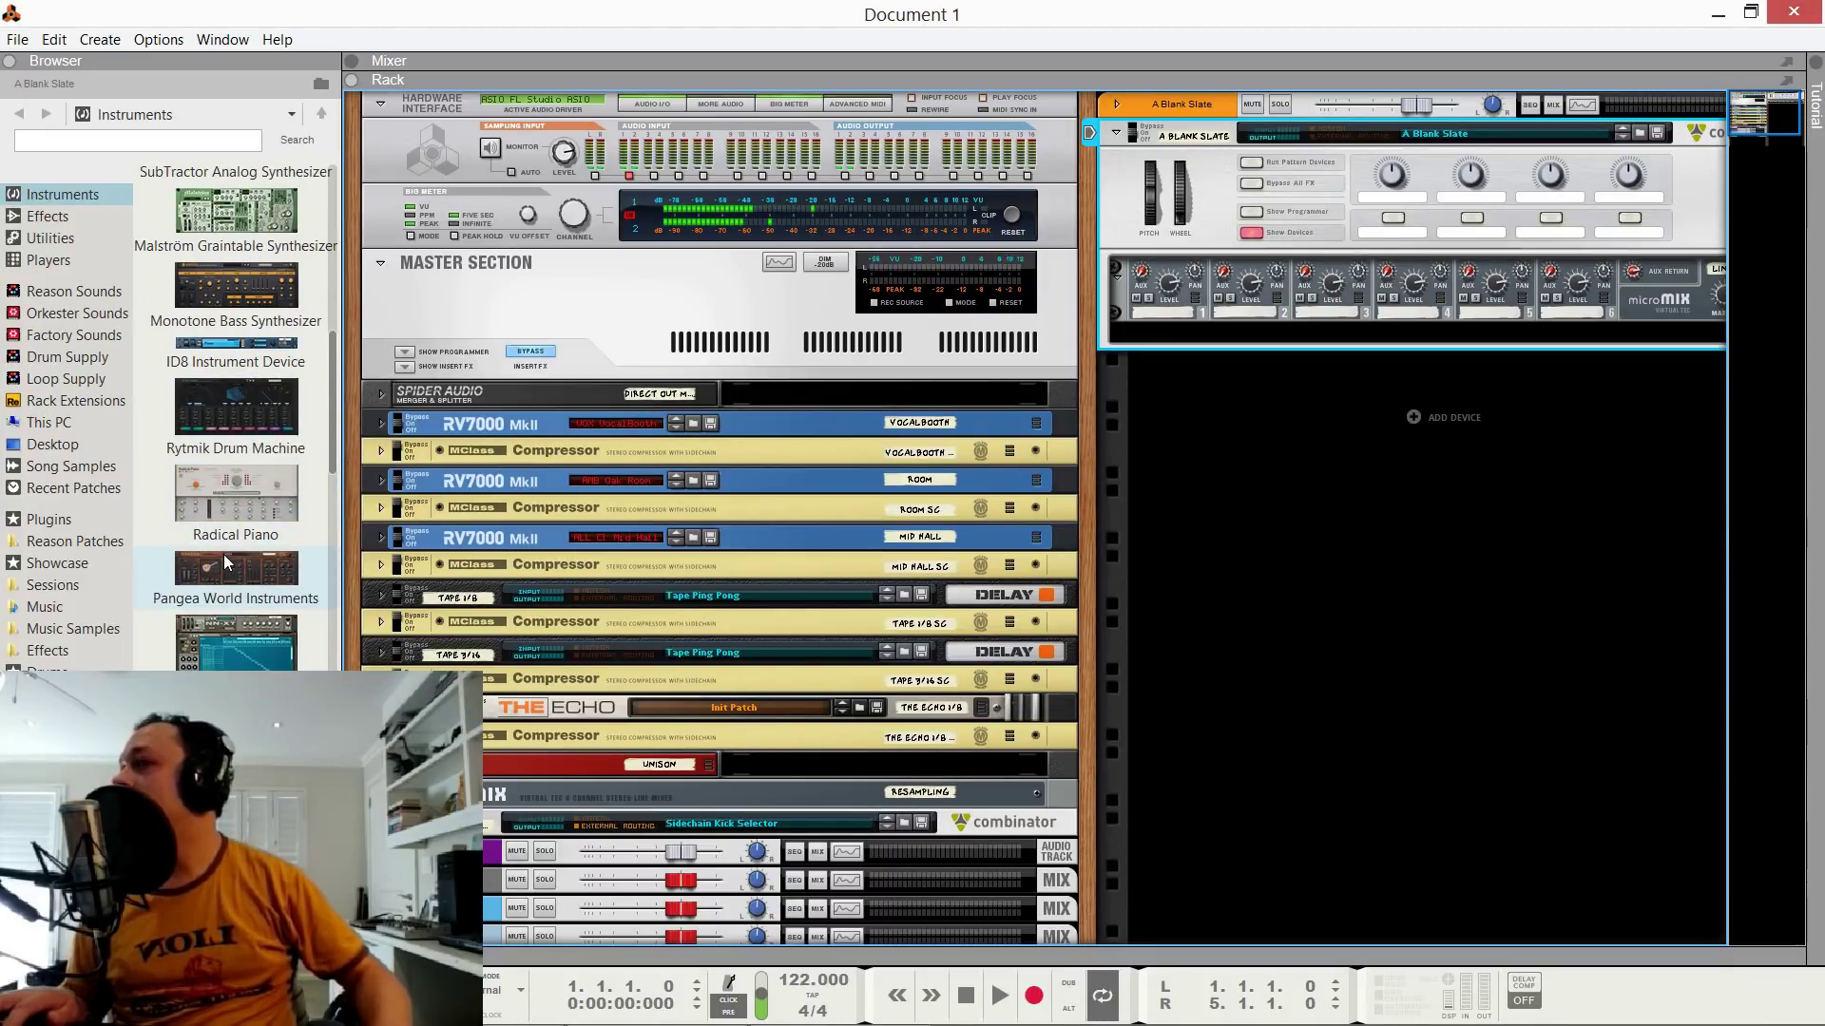
pyautogui.scroll(-3, 224, 555)
pyautogui.scroll(6, 221, 559)
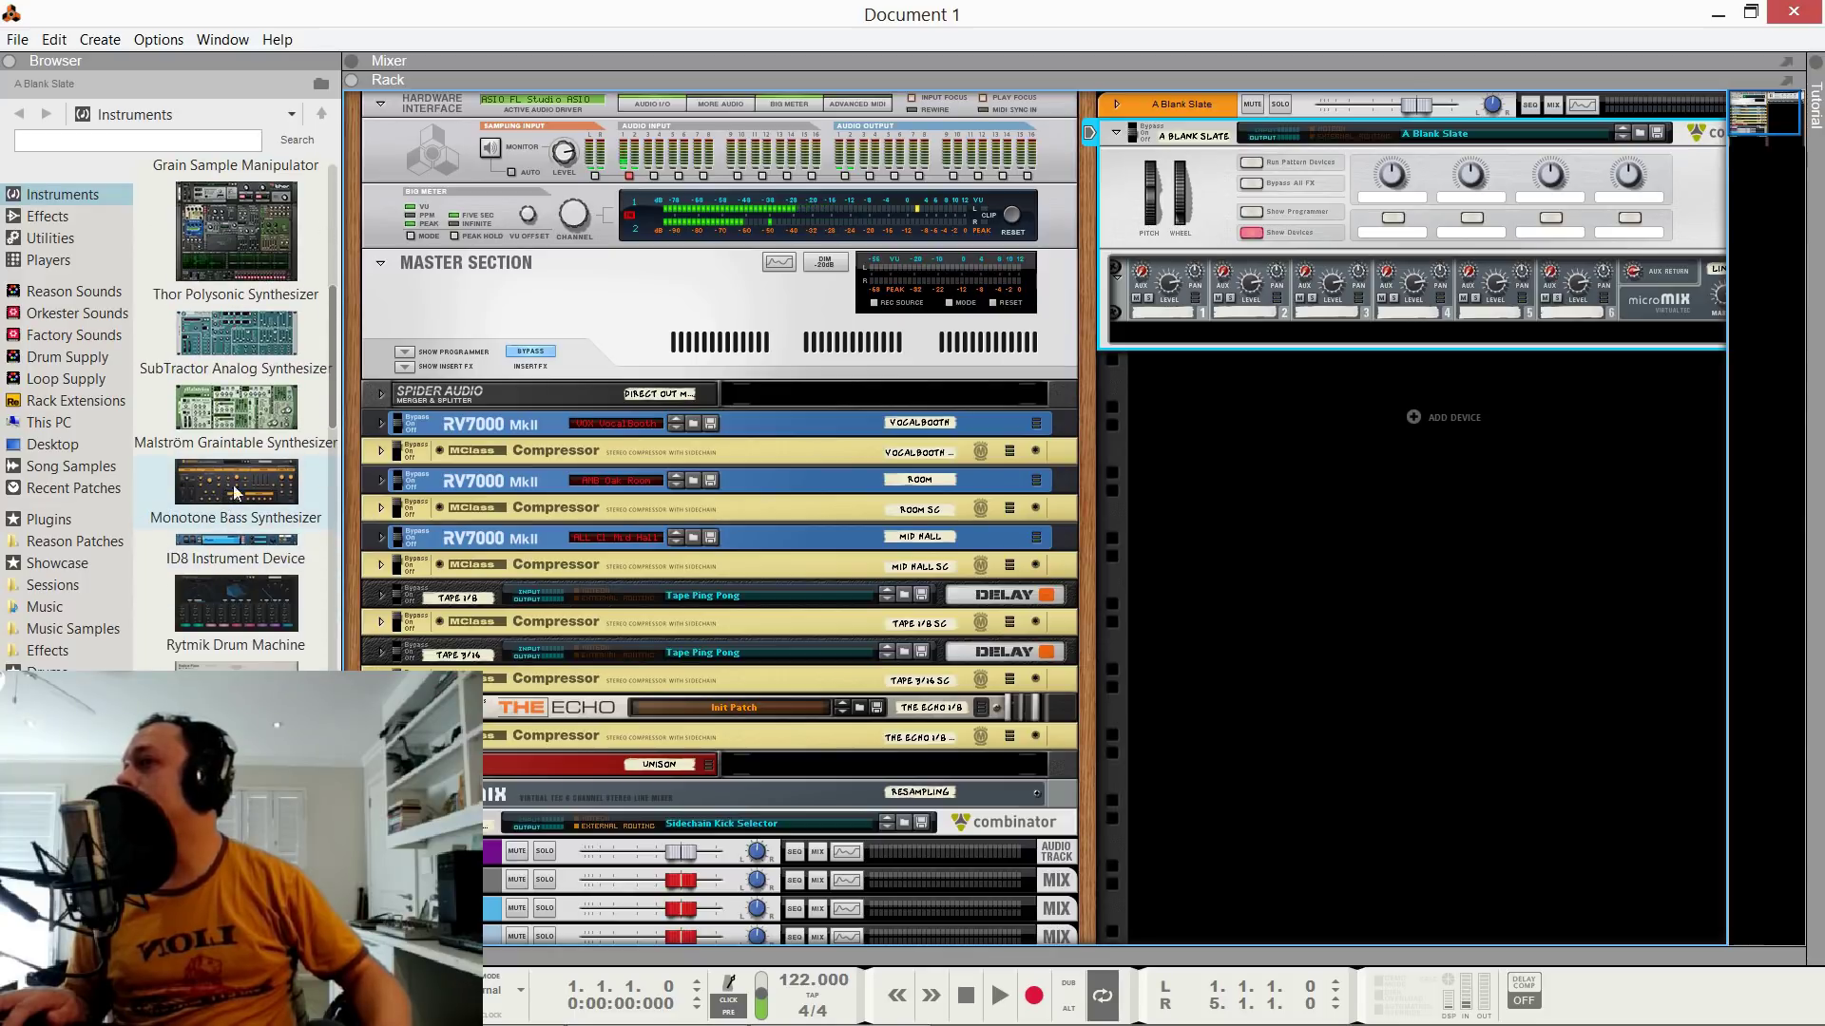
pyautogui.moveTo(237, 491)
pyautogui.mouseDown()
pyautogui.moveTo(1188, 313)
pyautogui.moveTo(1342, 317)
pyautogui.moveTo(1327, 346)
pyautogui.mouseUp()
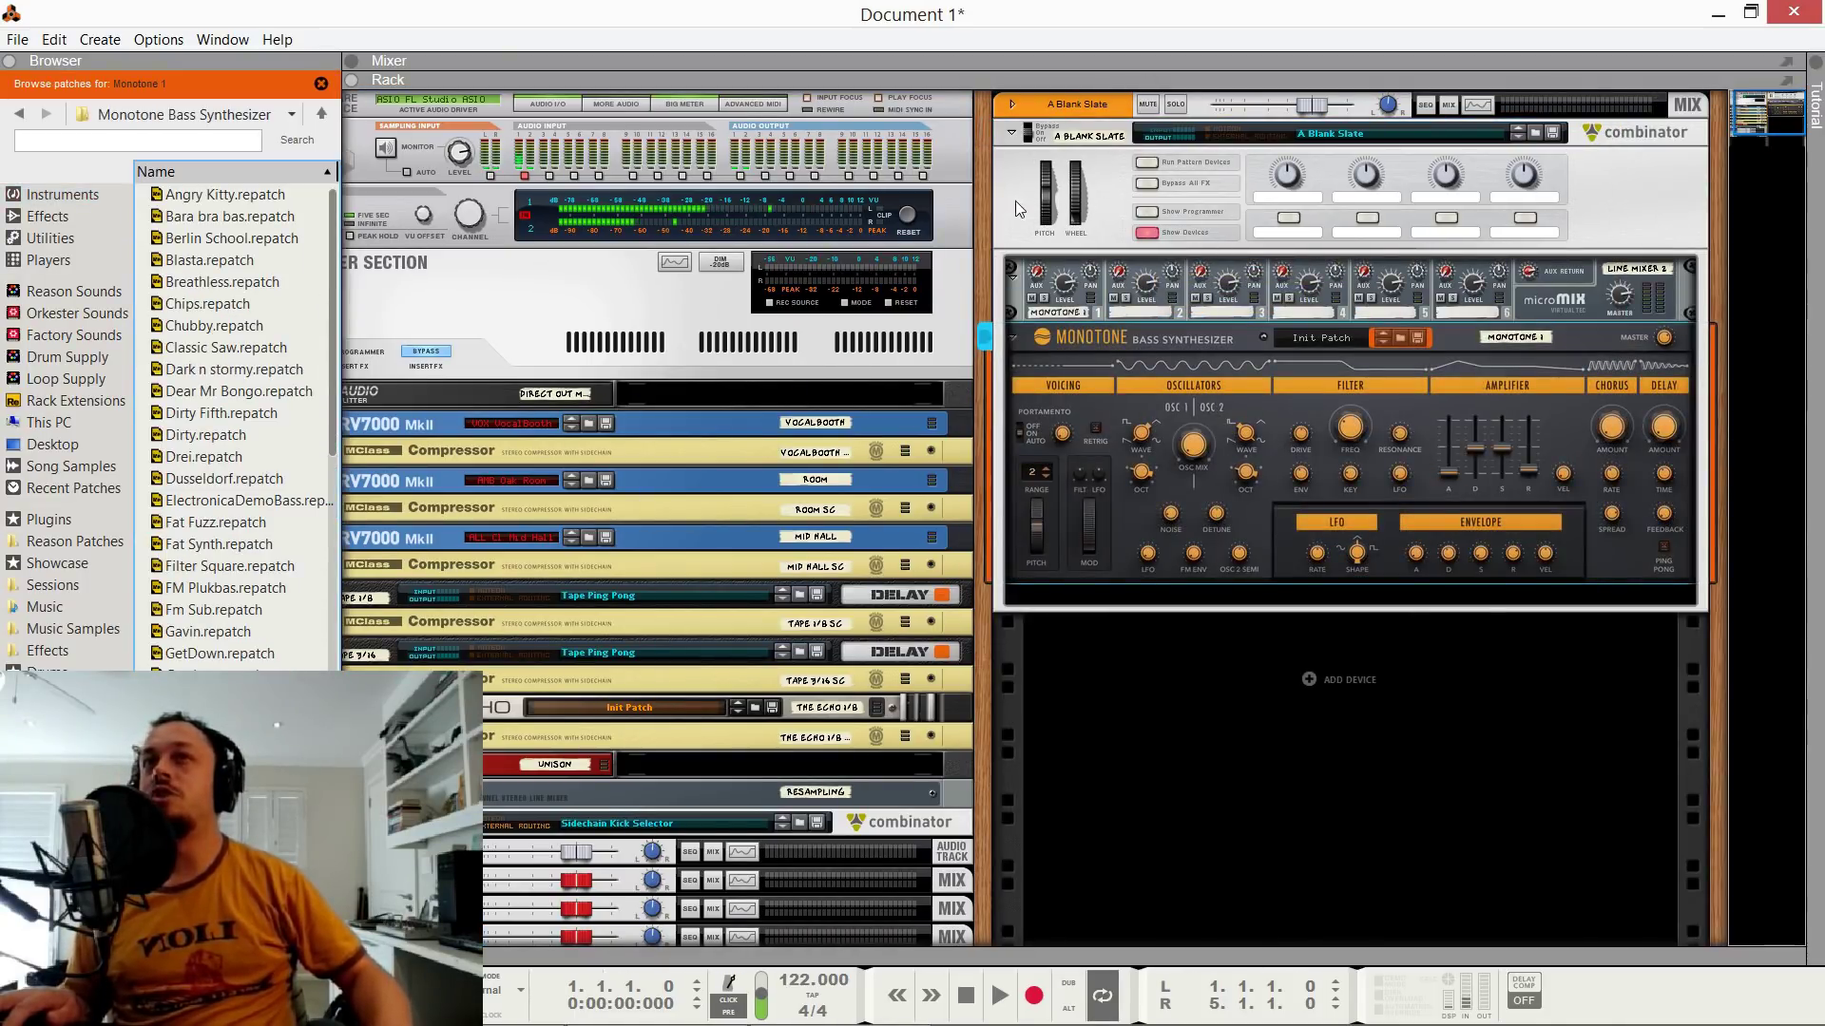
# Load the Angry Kitty patch into the Monotone Bass Synthesizer and open its patches for browsing.
pyautogui.click(996, 185)
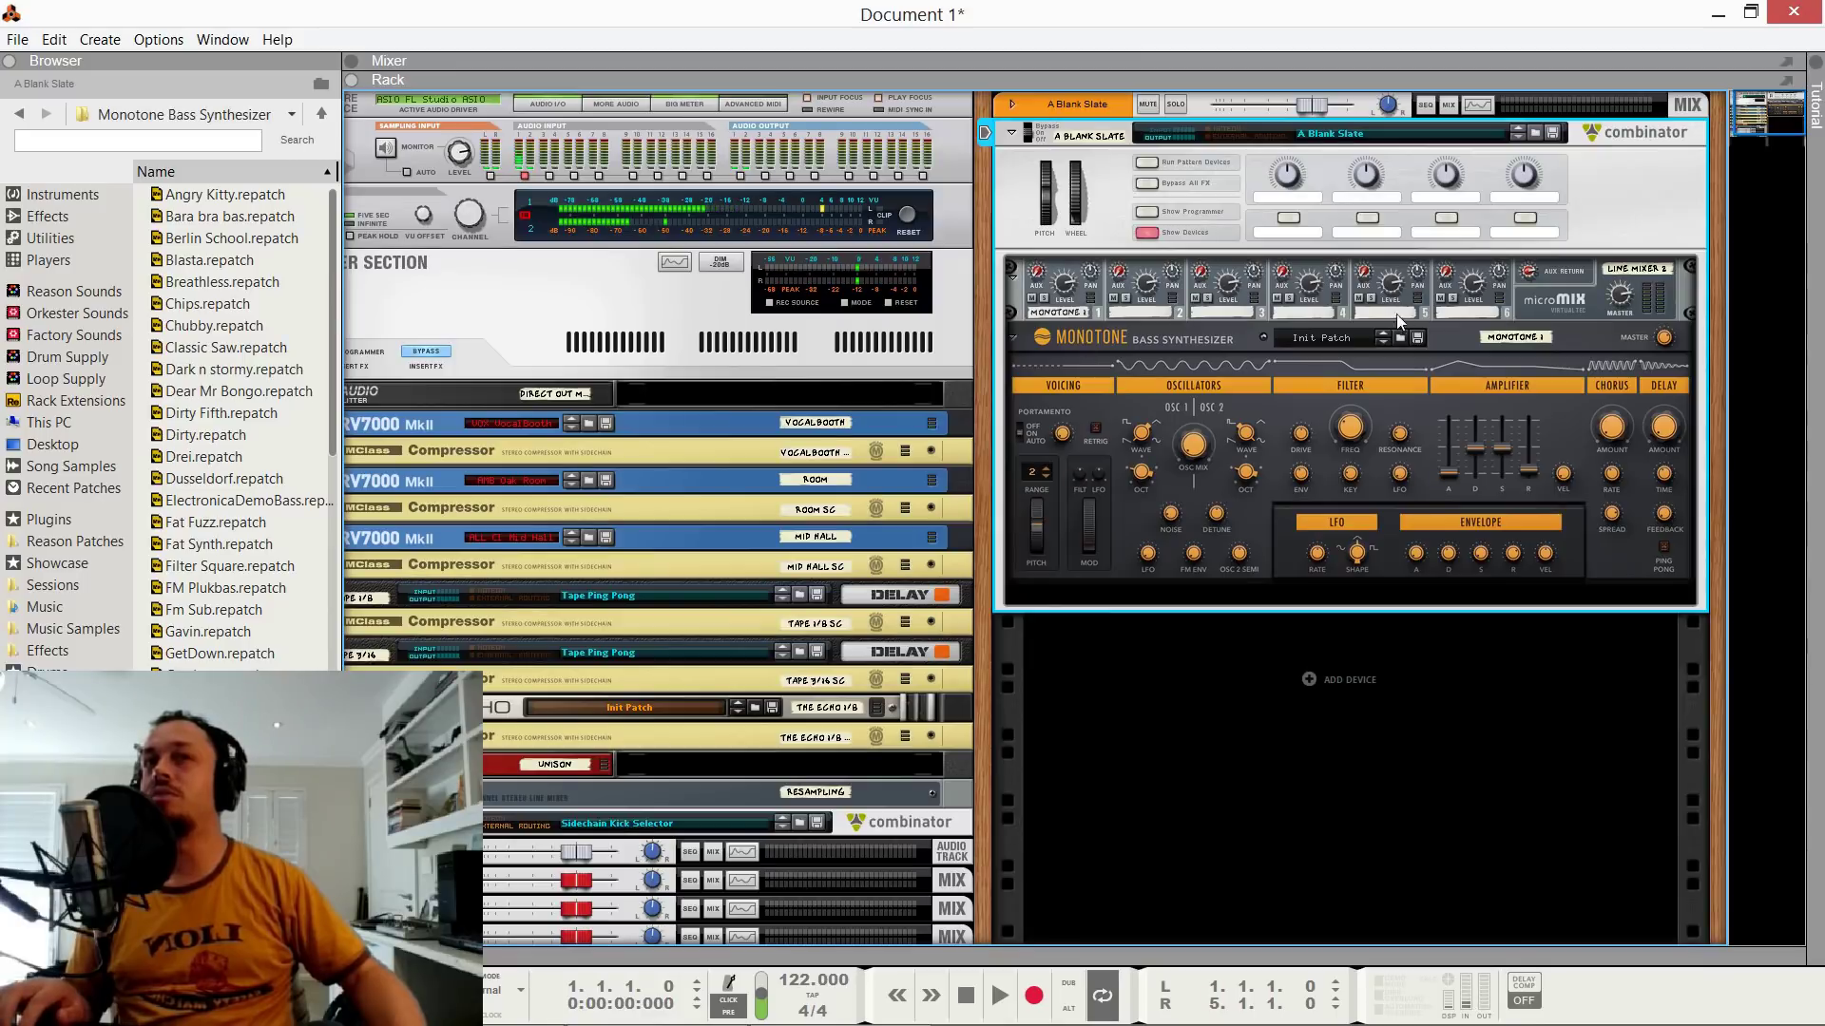
pyautogui.click(1390, 340)
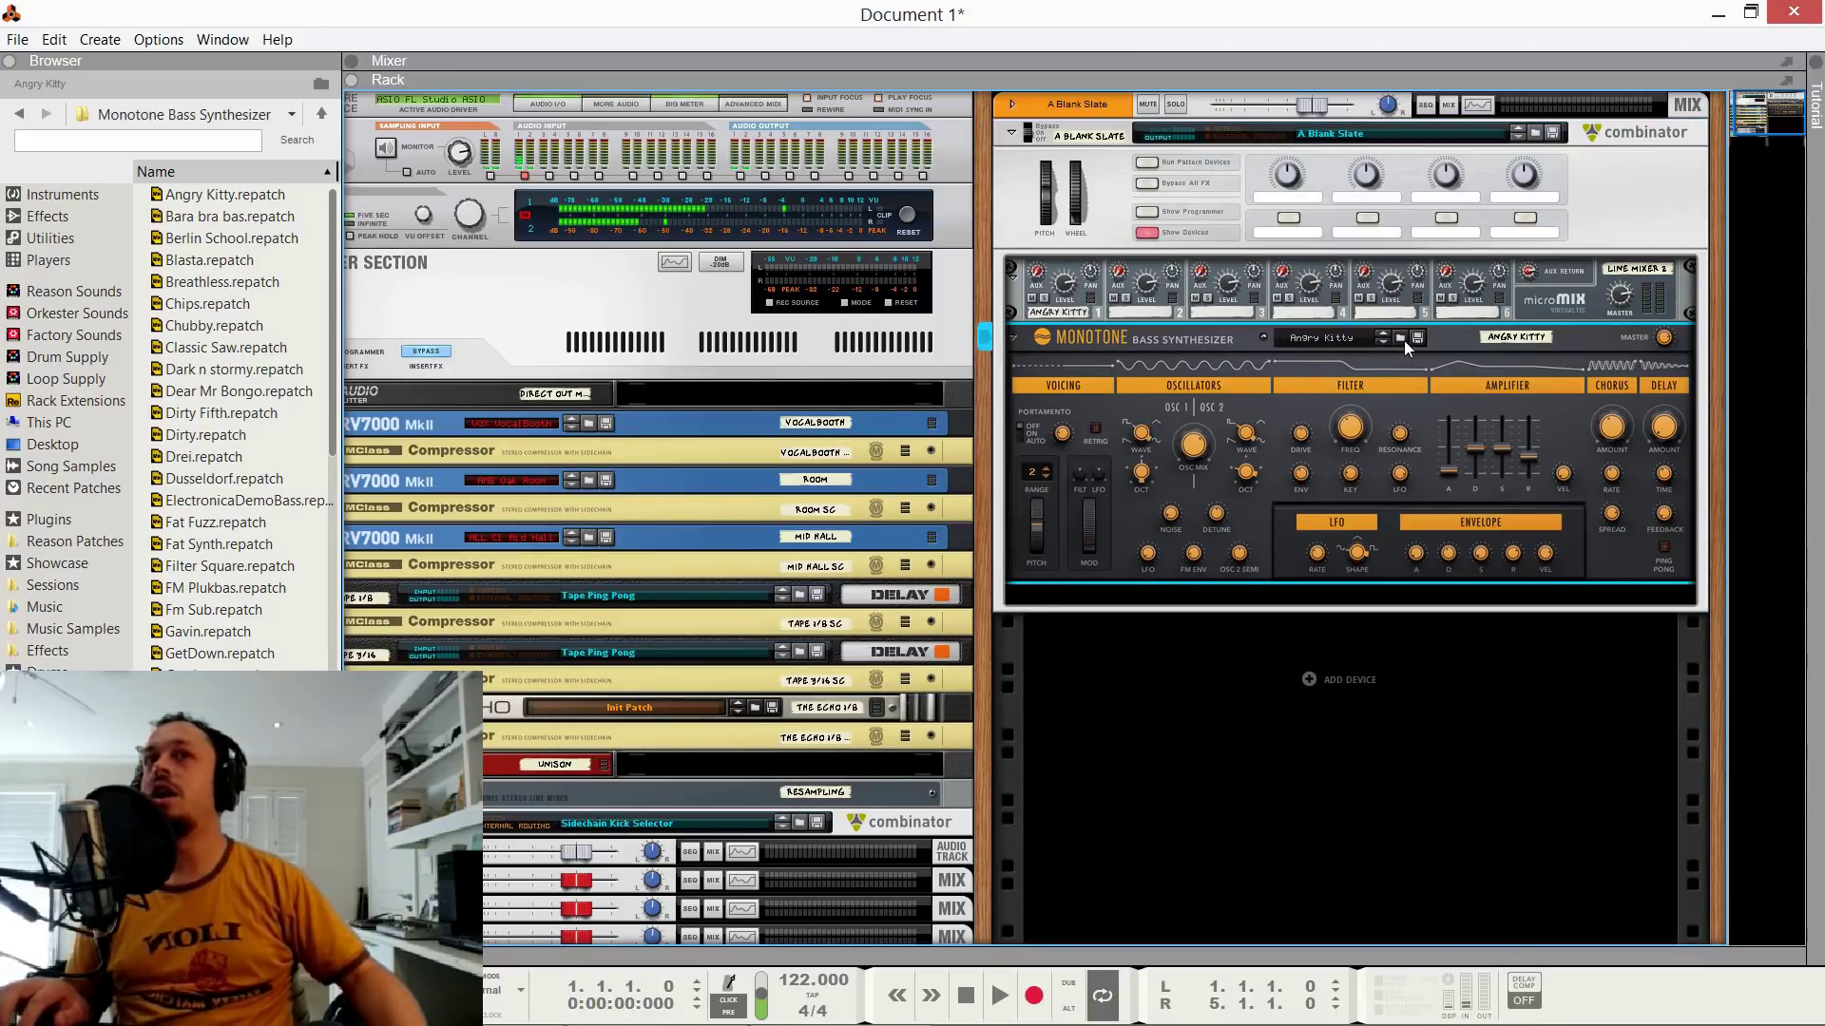
pyautogui.click(1405, 341)
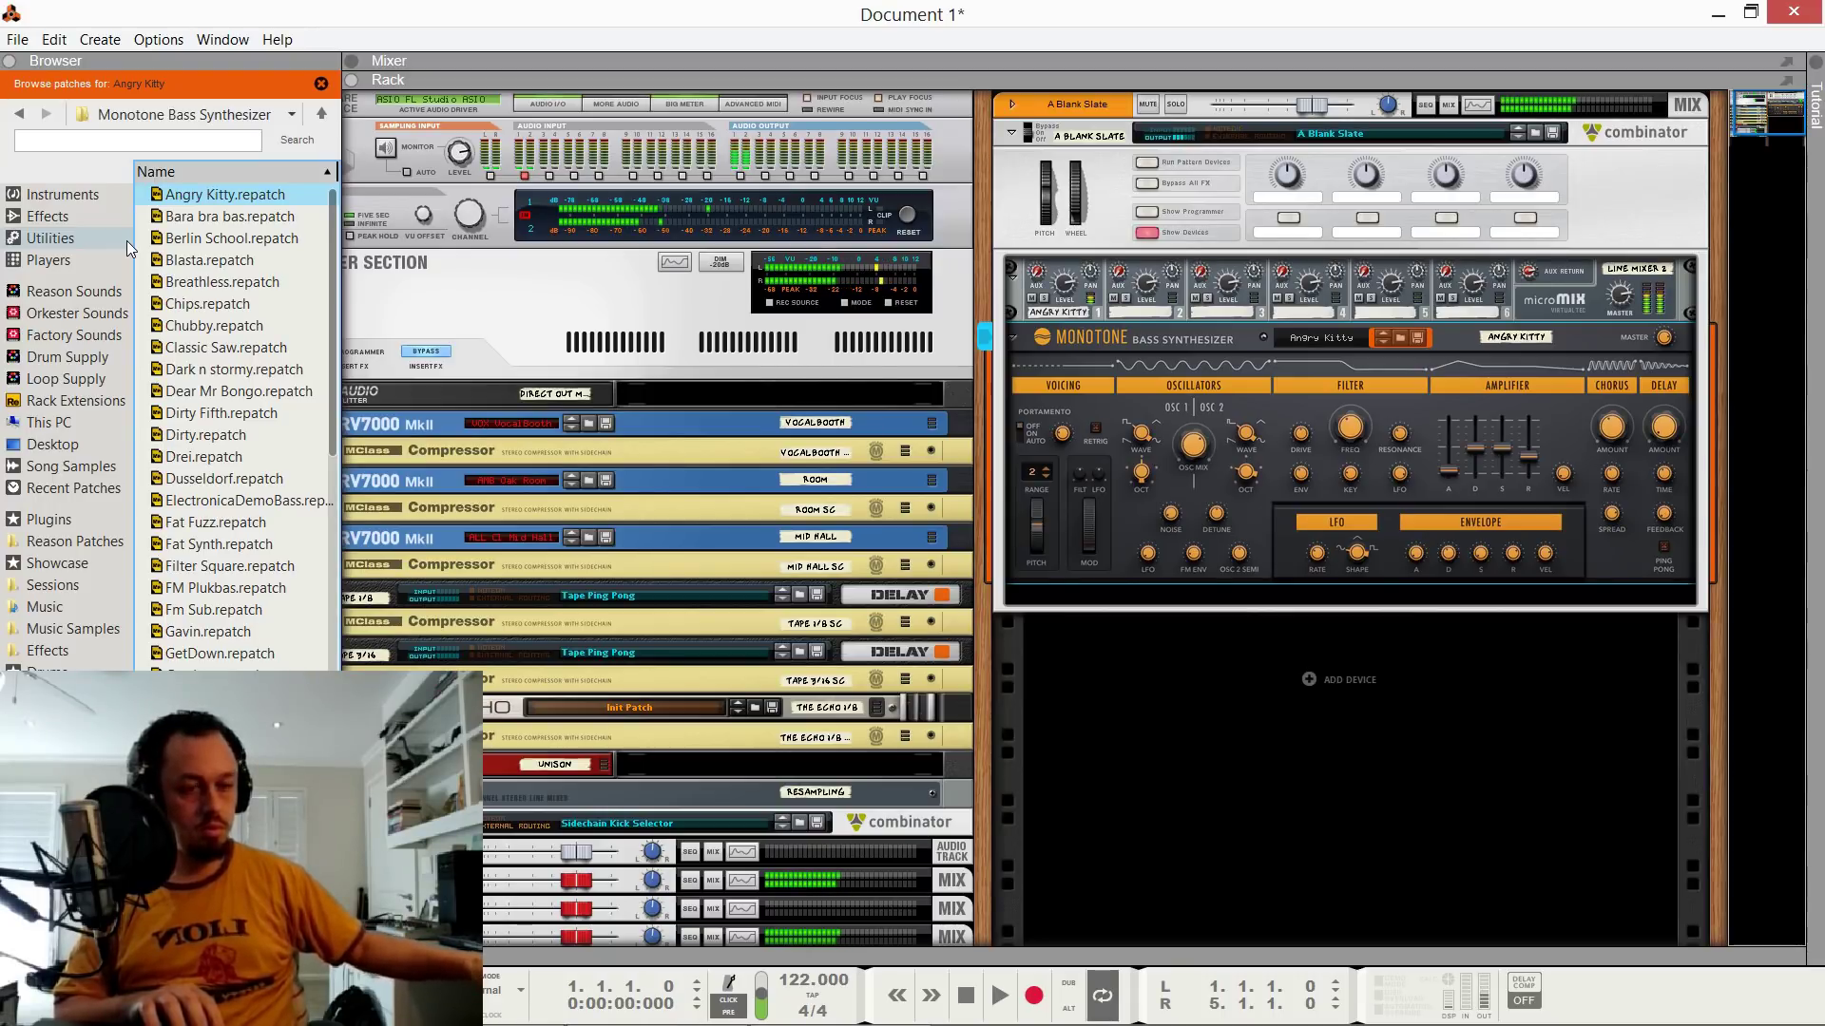
# Record a four-bar bass part on the A Blank Slate track in the sequencer and open the clip for note editing.
pyautogui.press('F7')
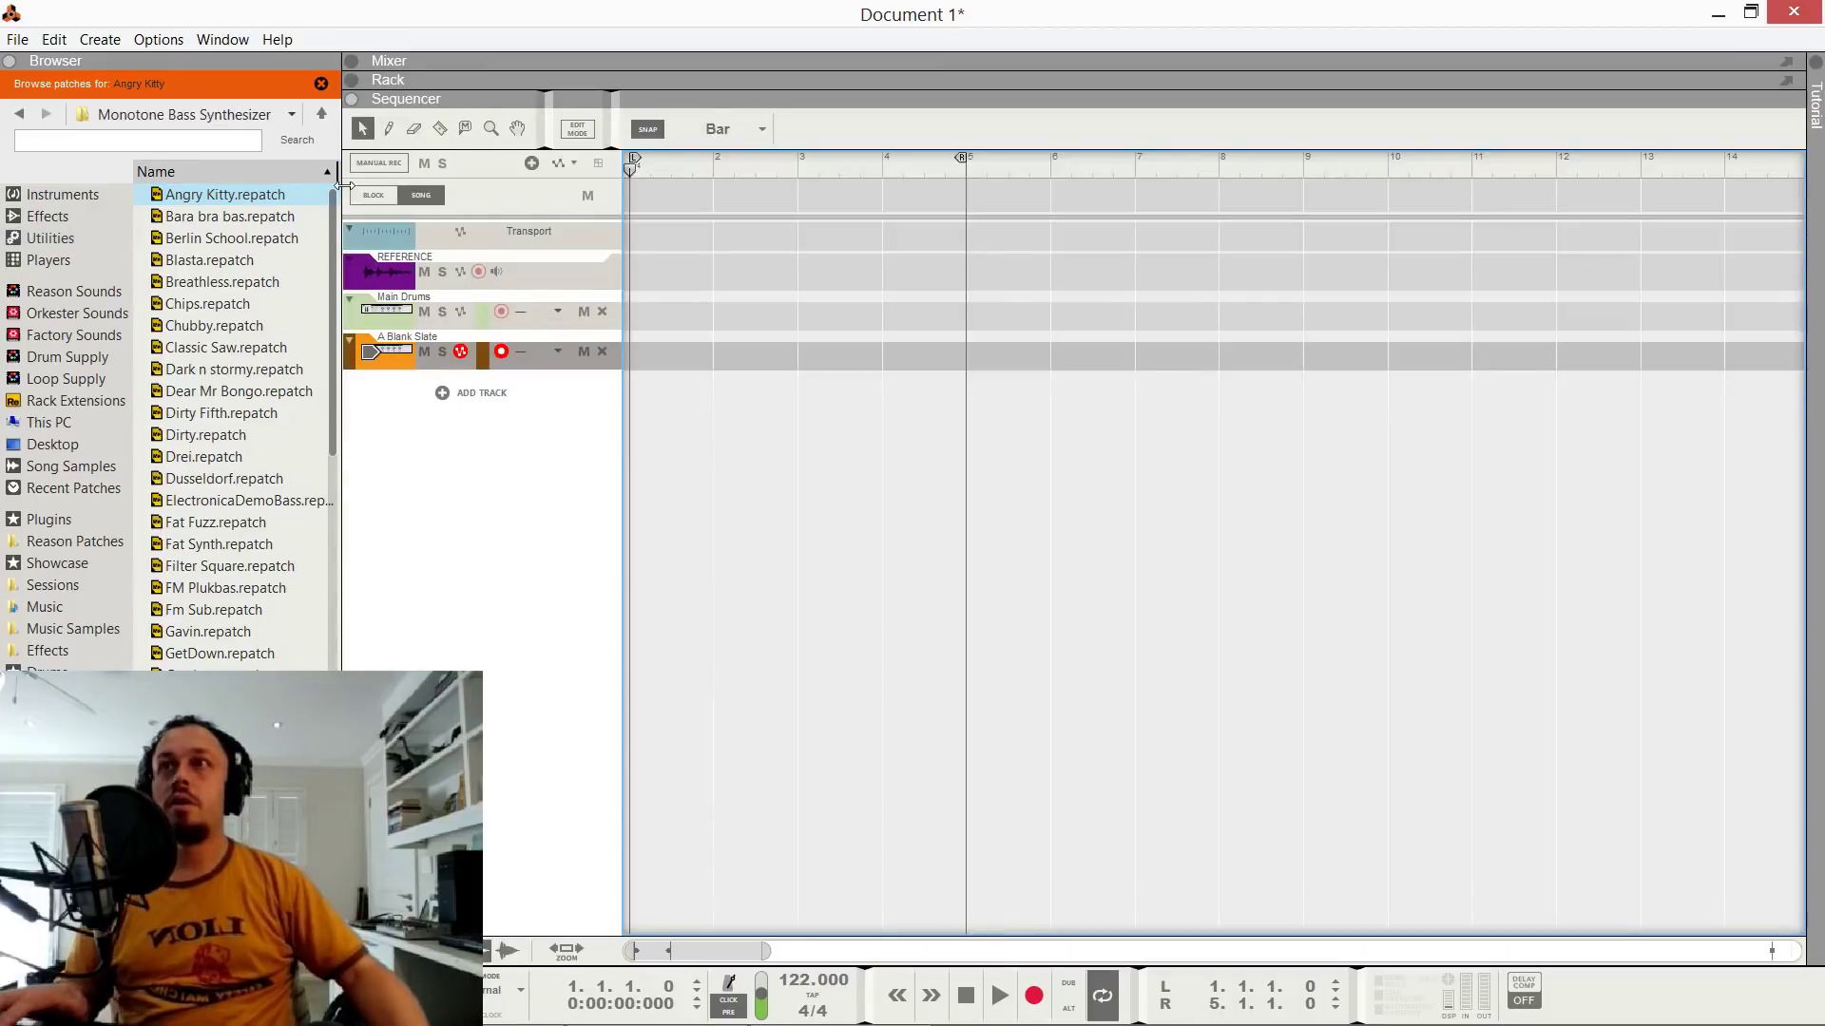
pyautogui.hotkey('ctrl', 'Return')
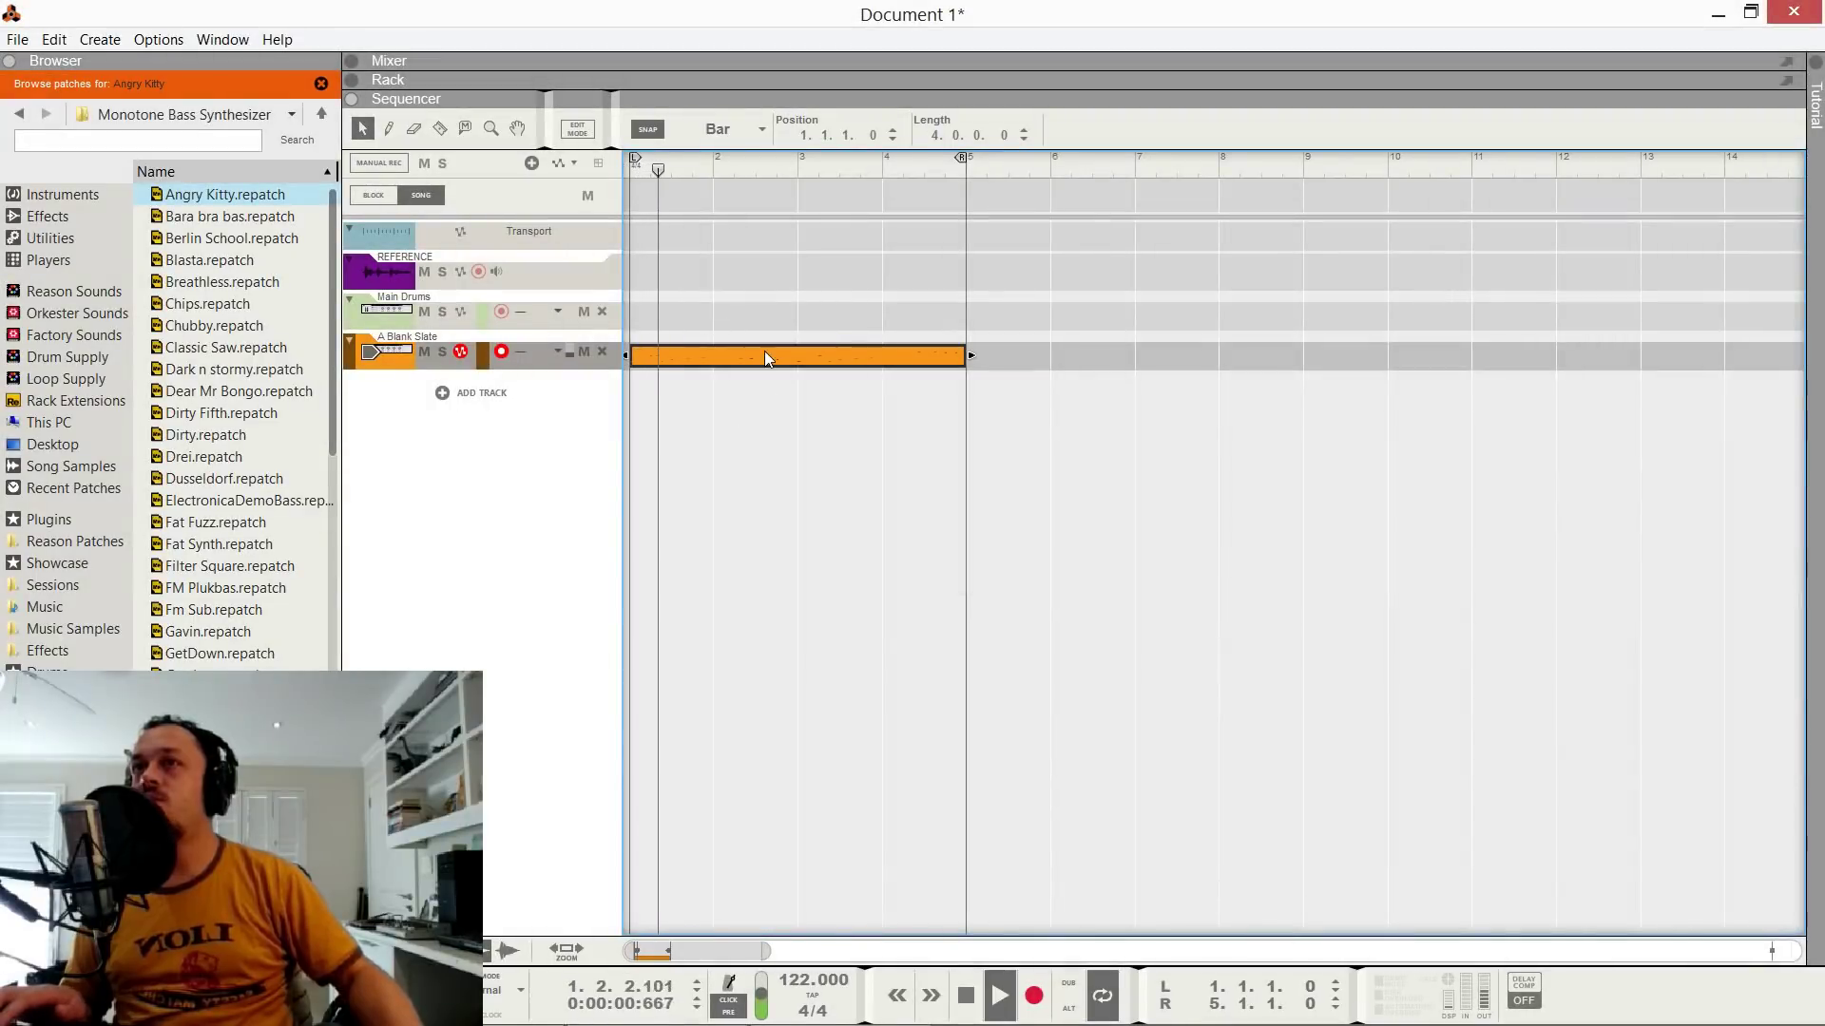
pyautogui.doubleClick(765, 356)
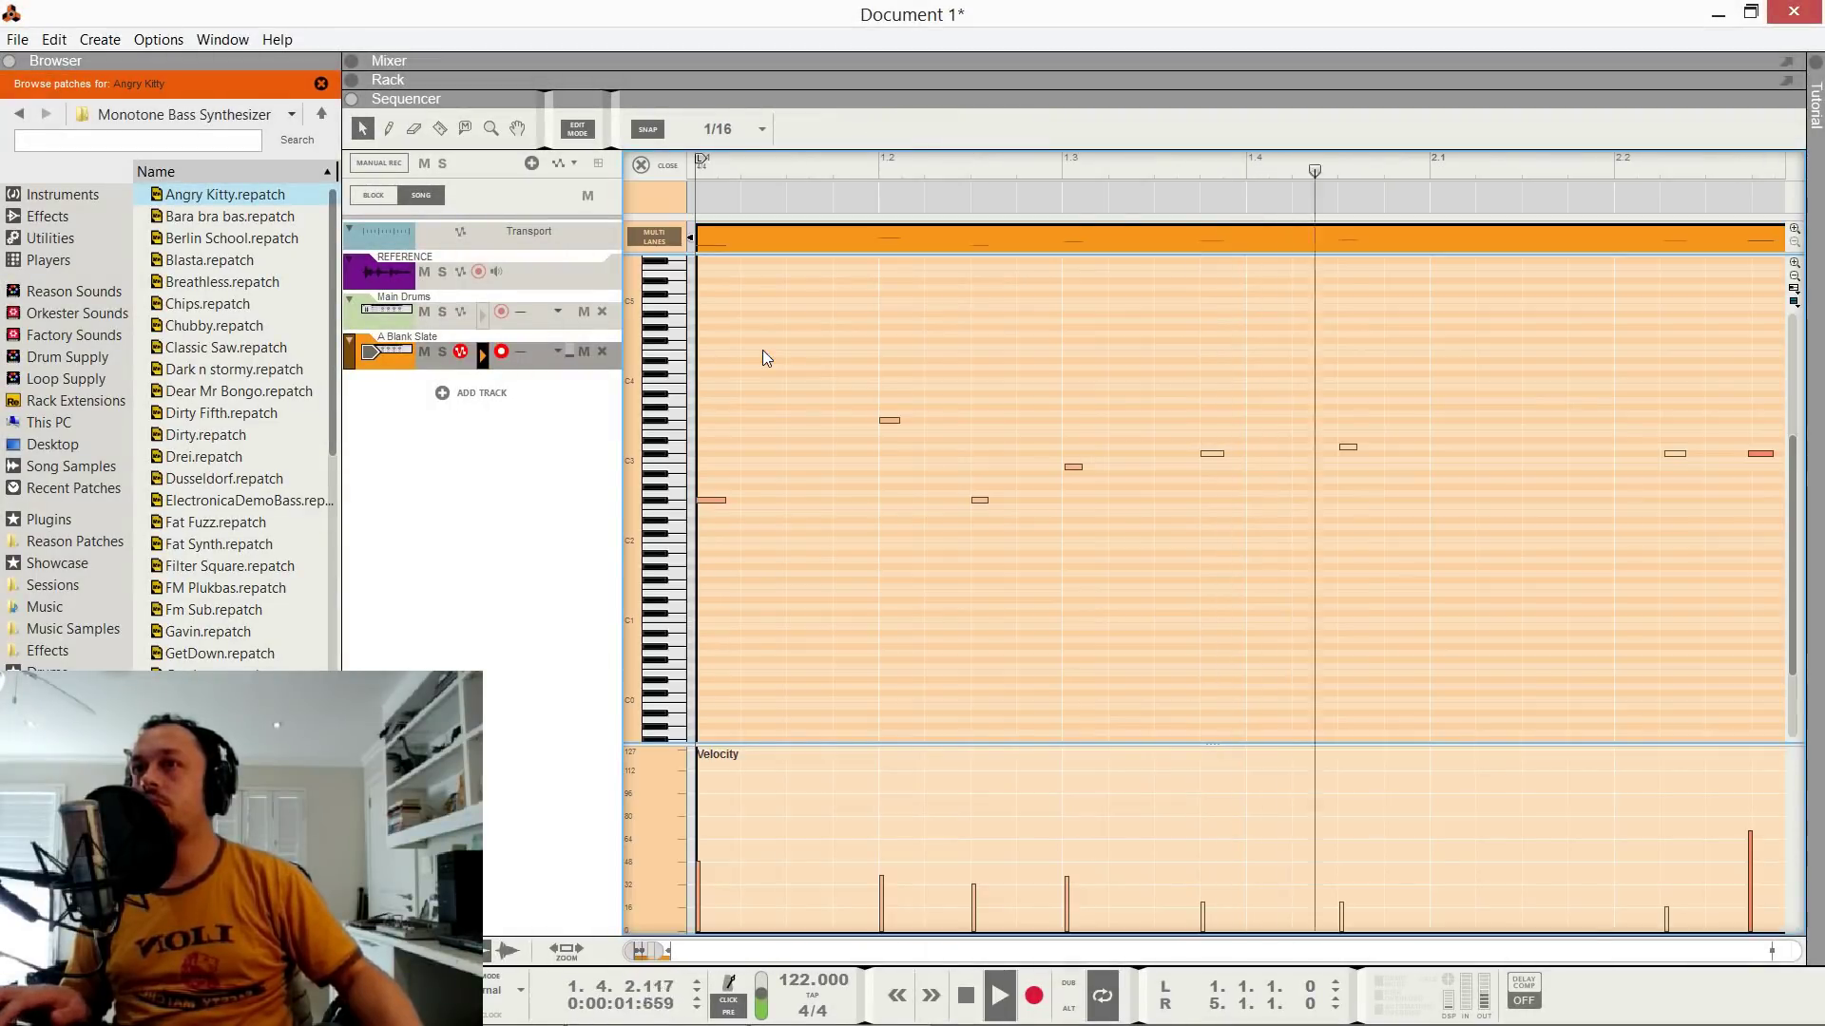
# Shift the louder C#3 note between beats 2.2 and 2.3 slightly later, to sixteenth 2.2.4, and leave note editing.
pyautogui.moveTo(1350, 431); pyautogui.dragTo(1296, 493)
pyautogui.press('Right')
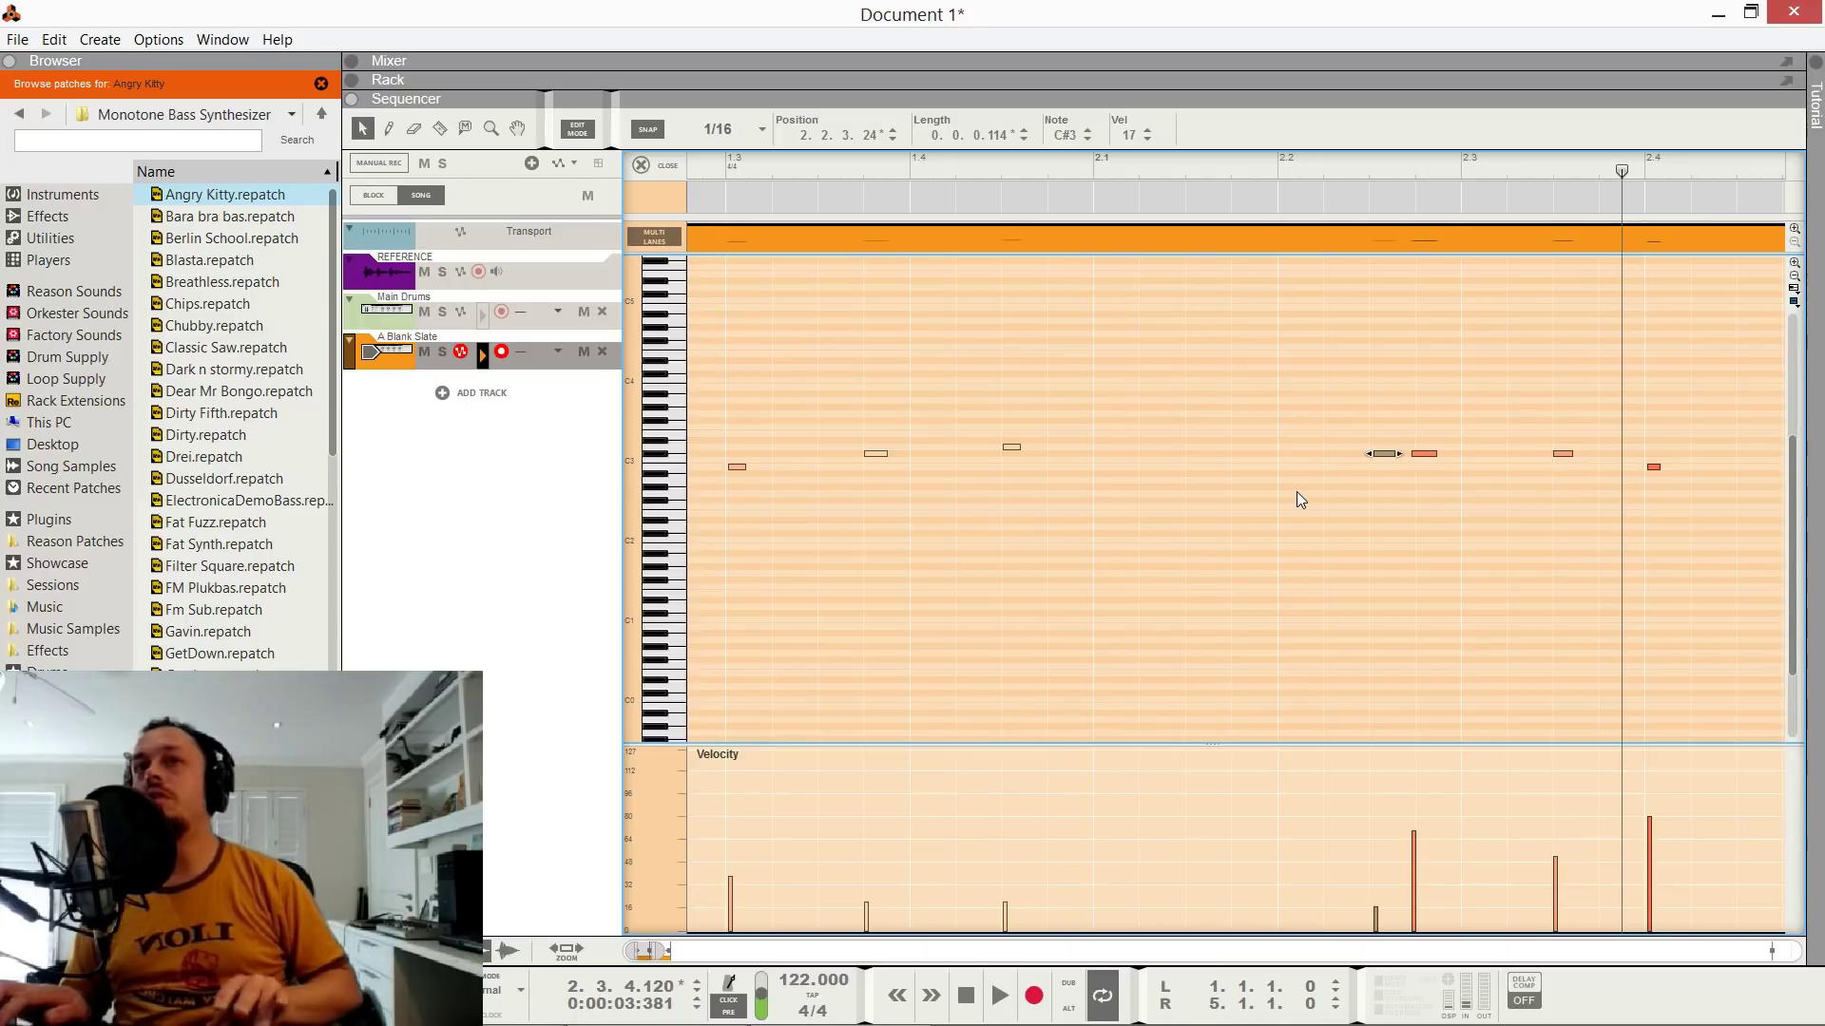
pyautogui.click(1229, 169)
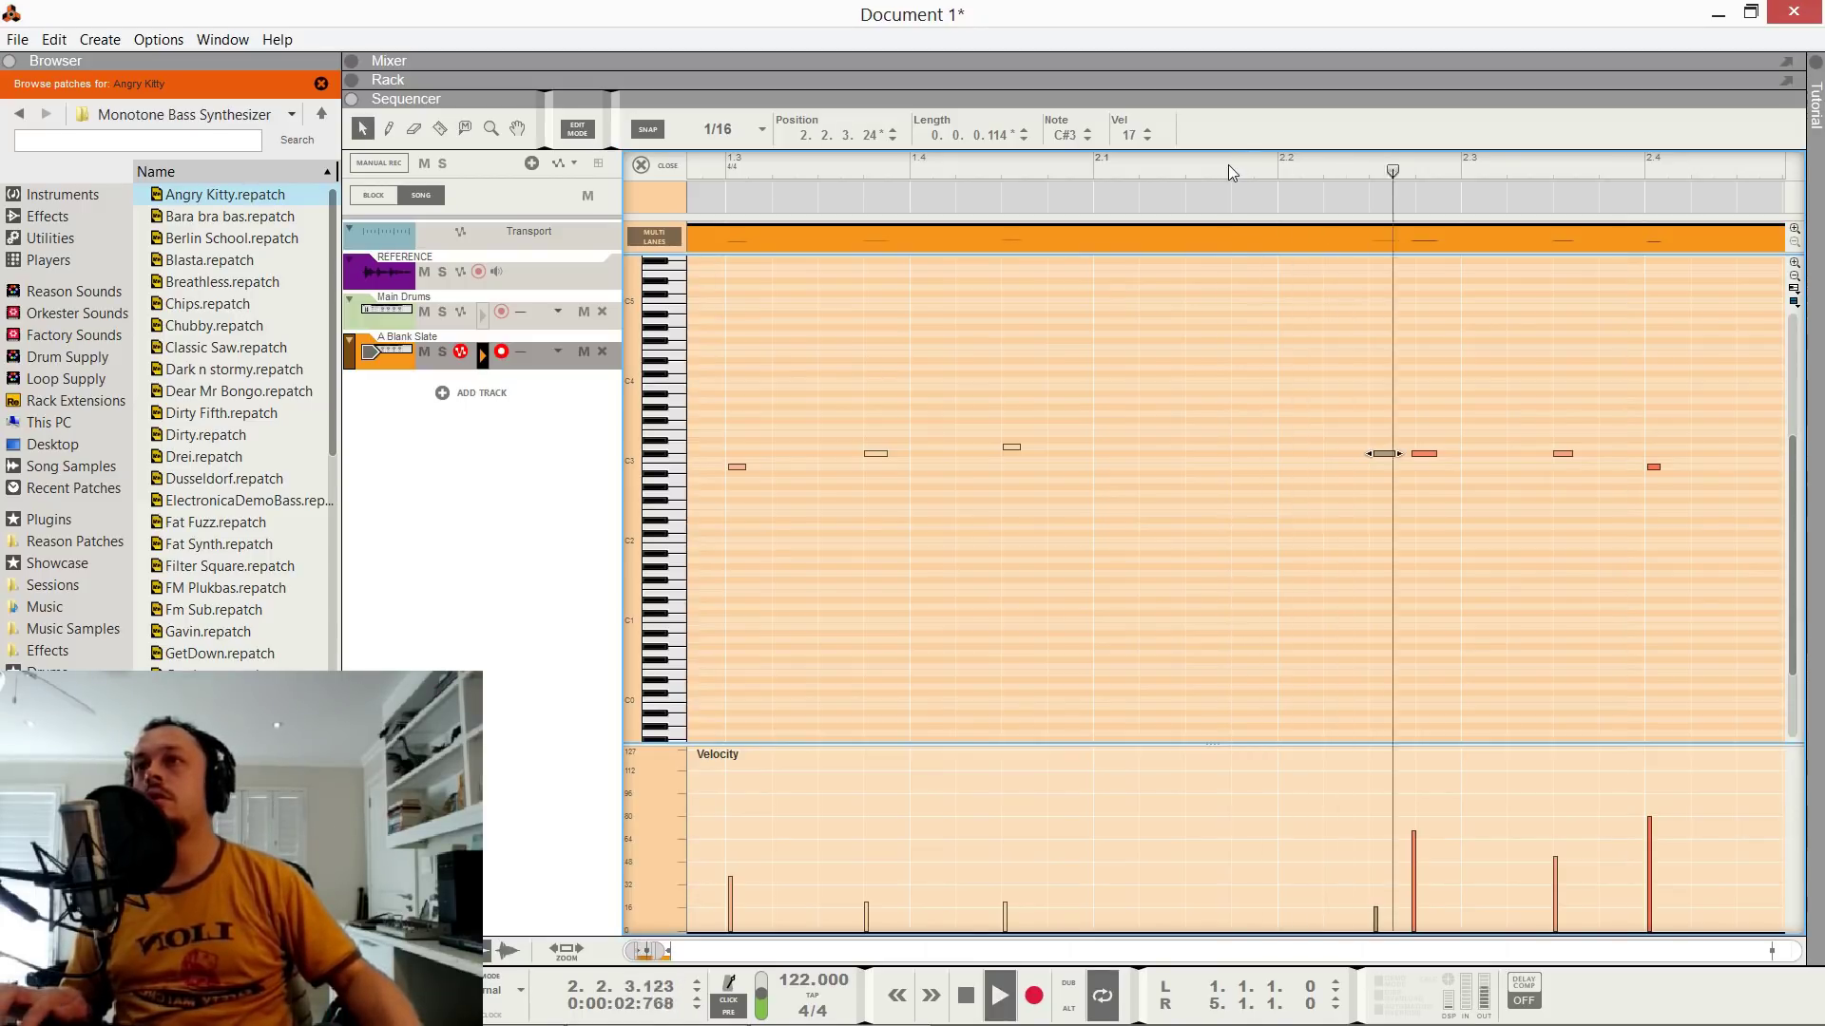
pyautogui.click(1424, 454)
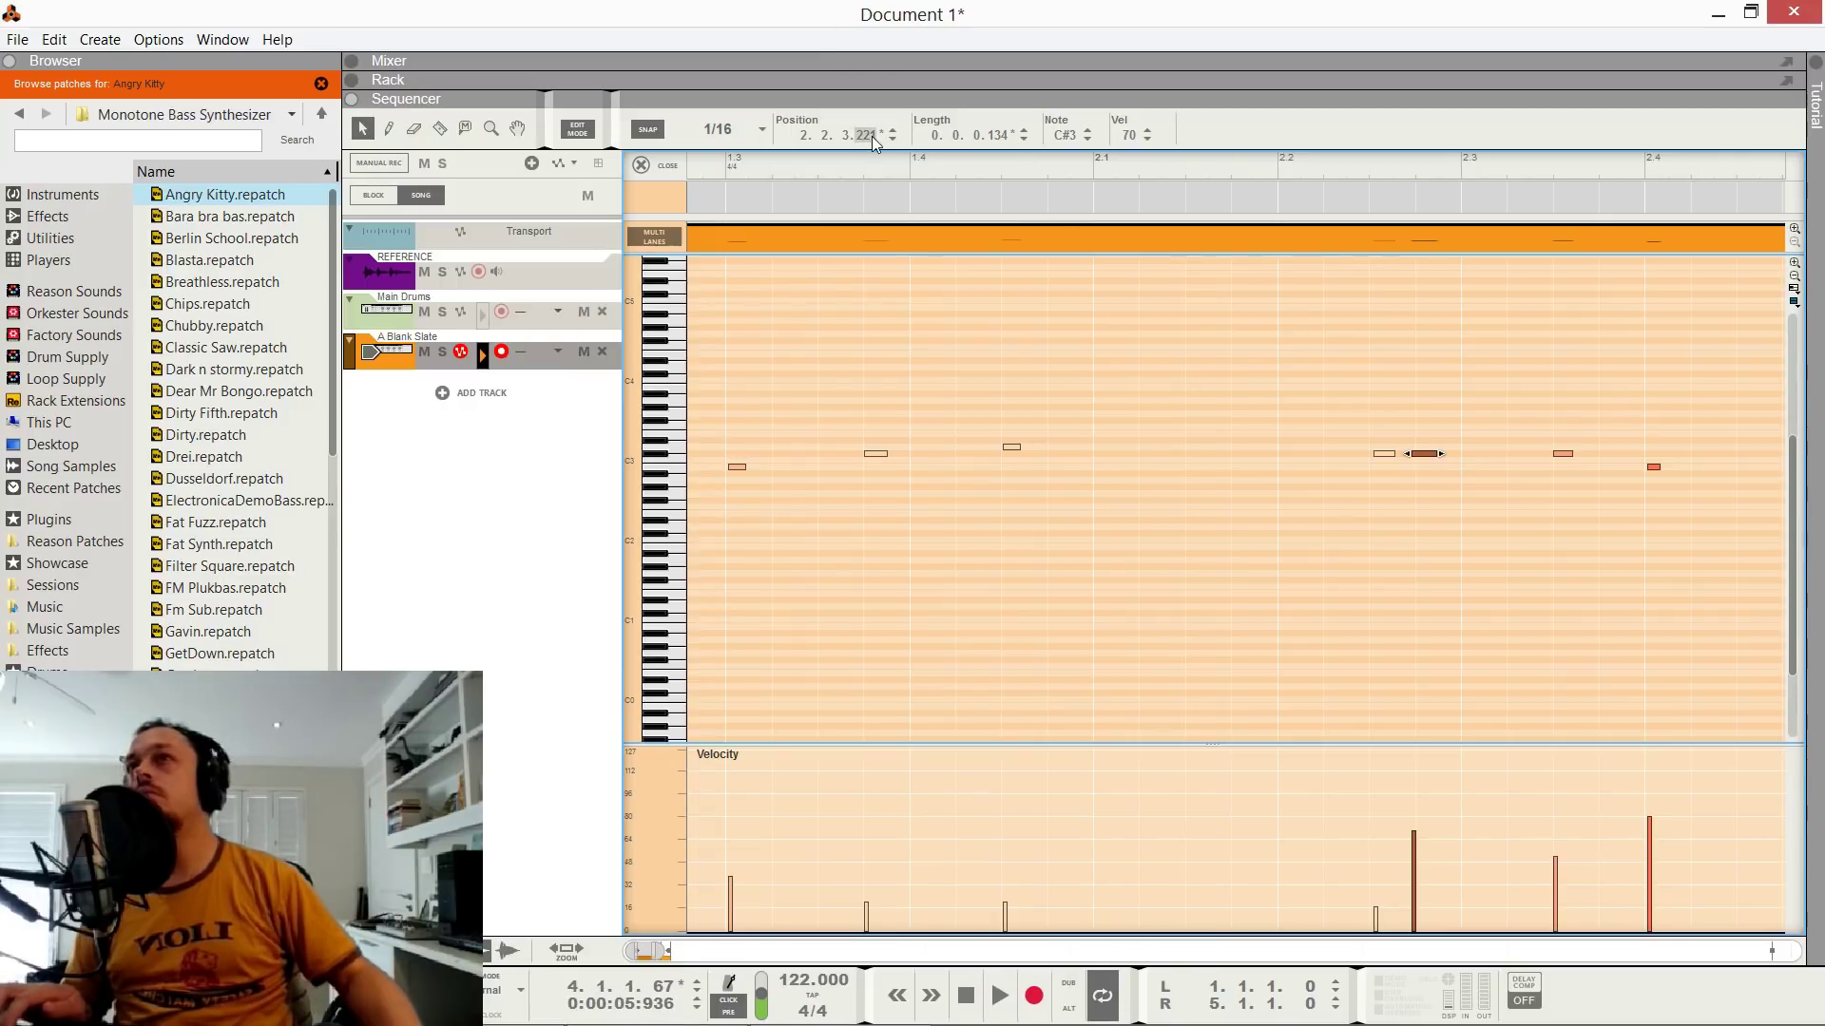
pyautogui.moveTo(863, 135); pyautogui.dragTo(858, 99)
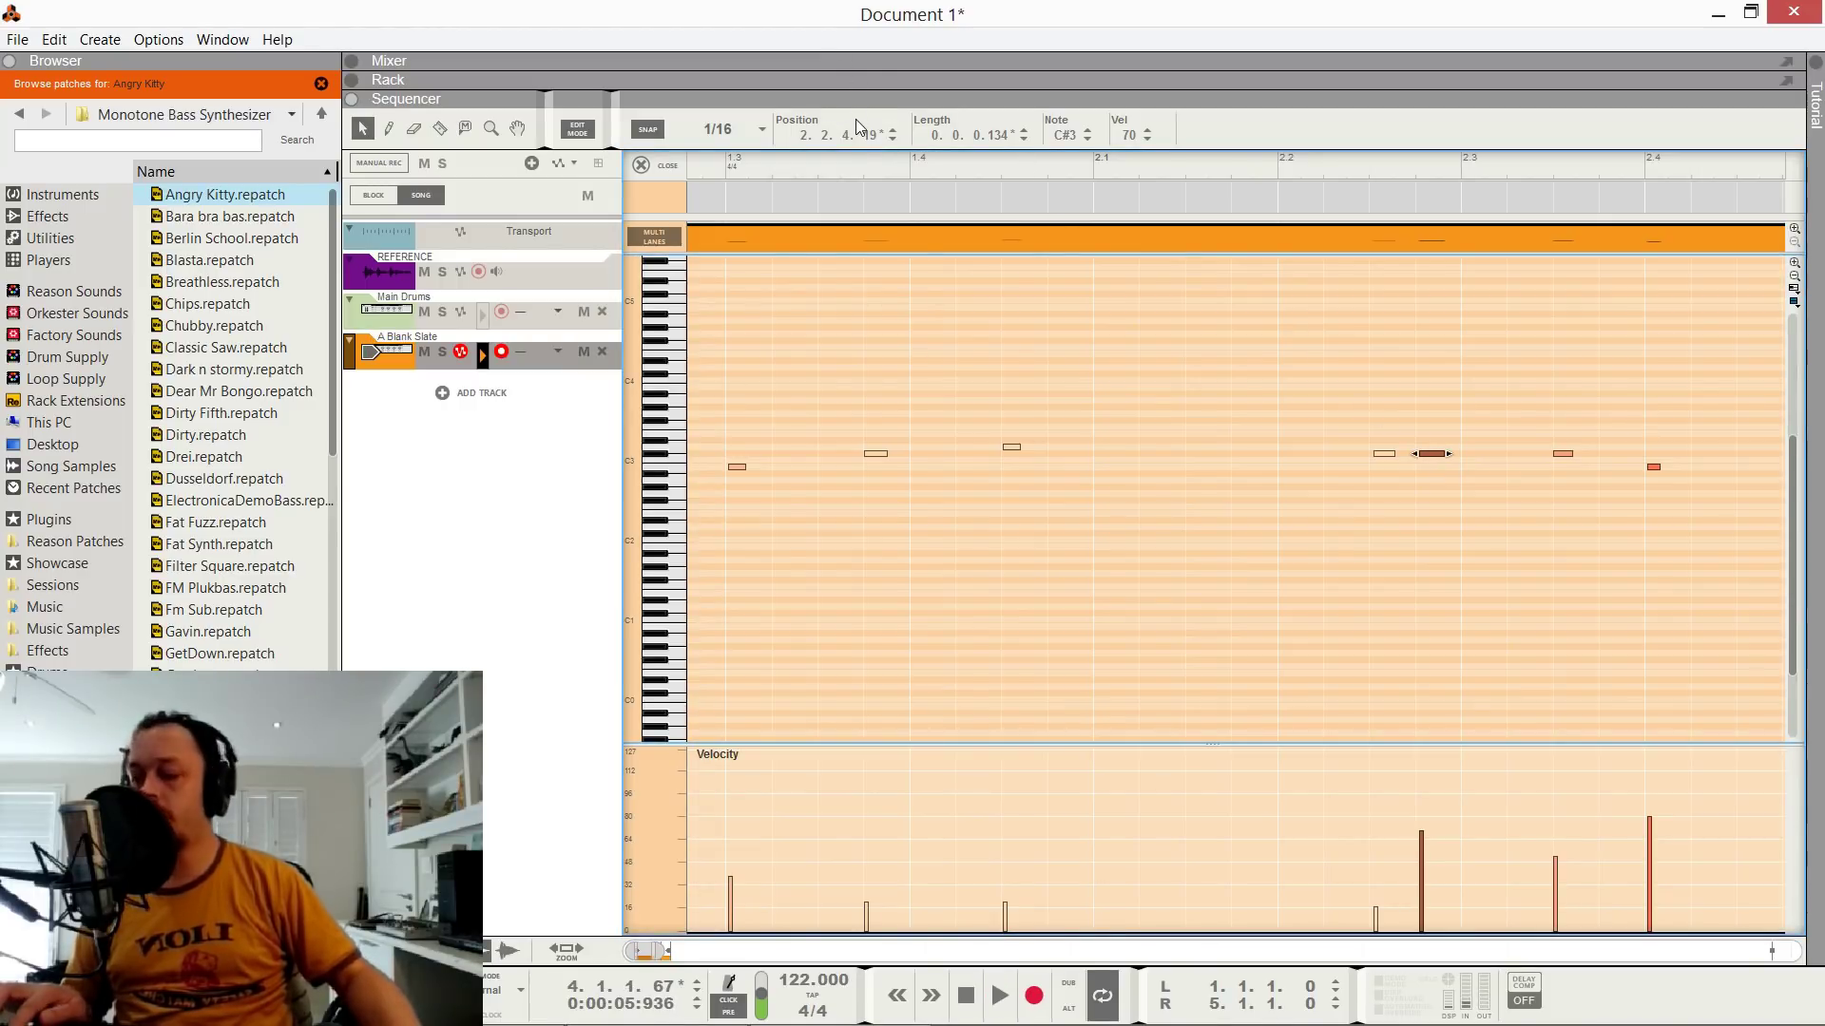
pyautogui.hotkey('ctrl', 'e')
# Play the bass loop and audition the Monotone's patches one after another in the rack, stopping at Chips.
pyautogui.press('space')
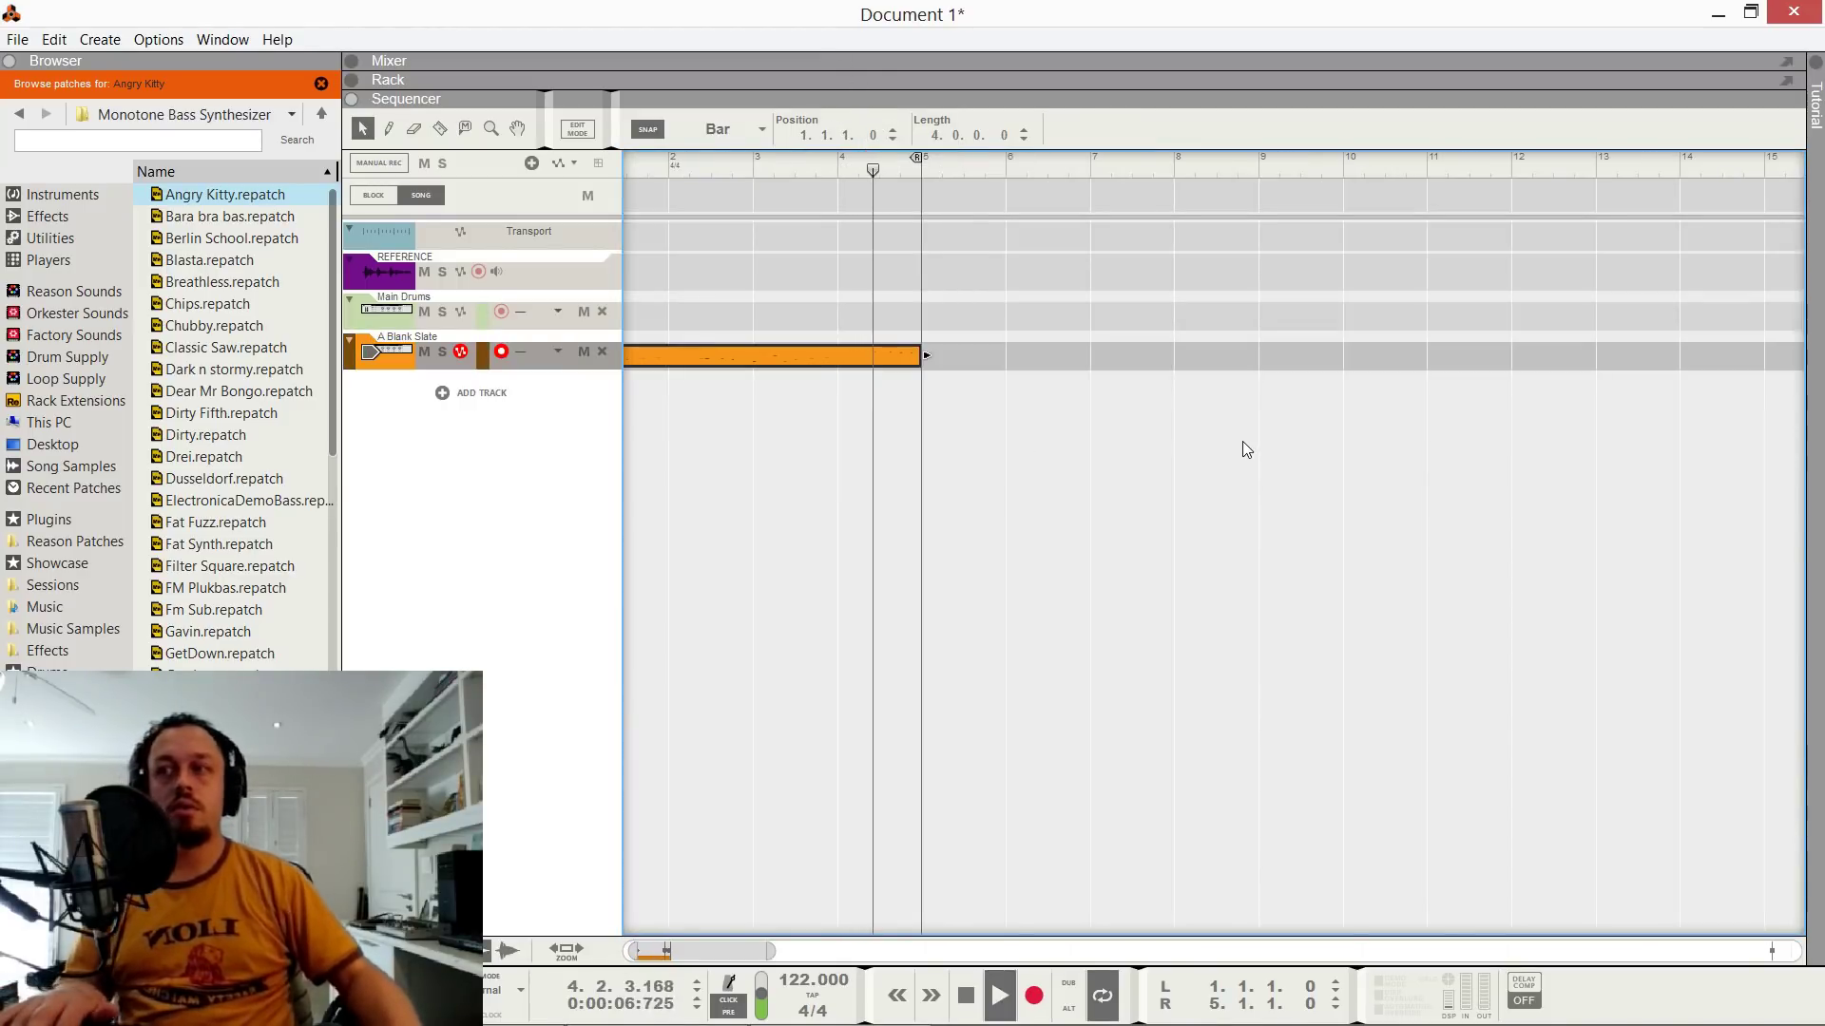
pyautogui.press('F6')
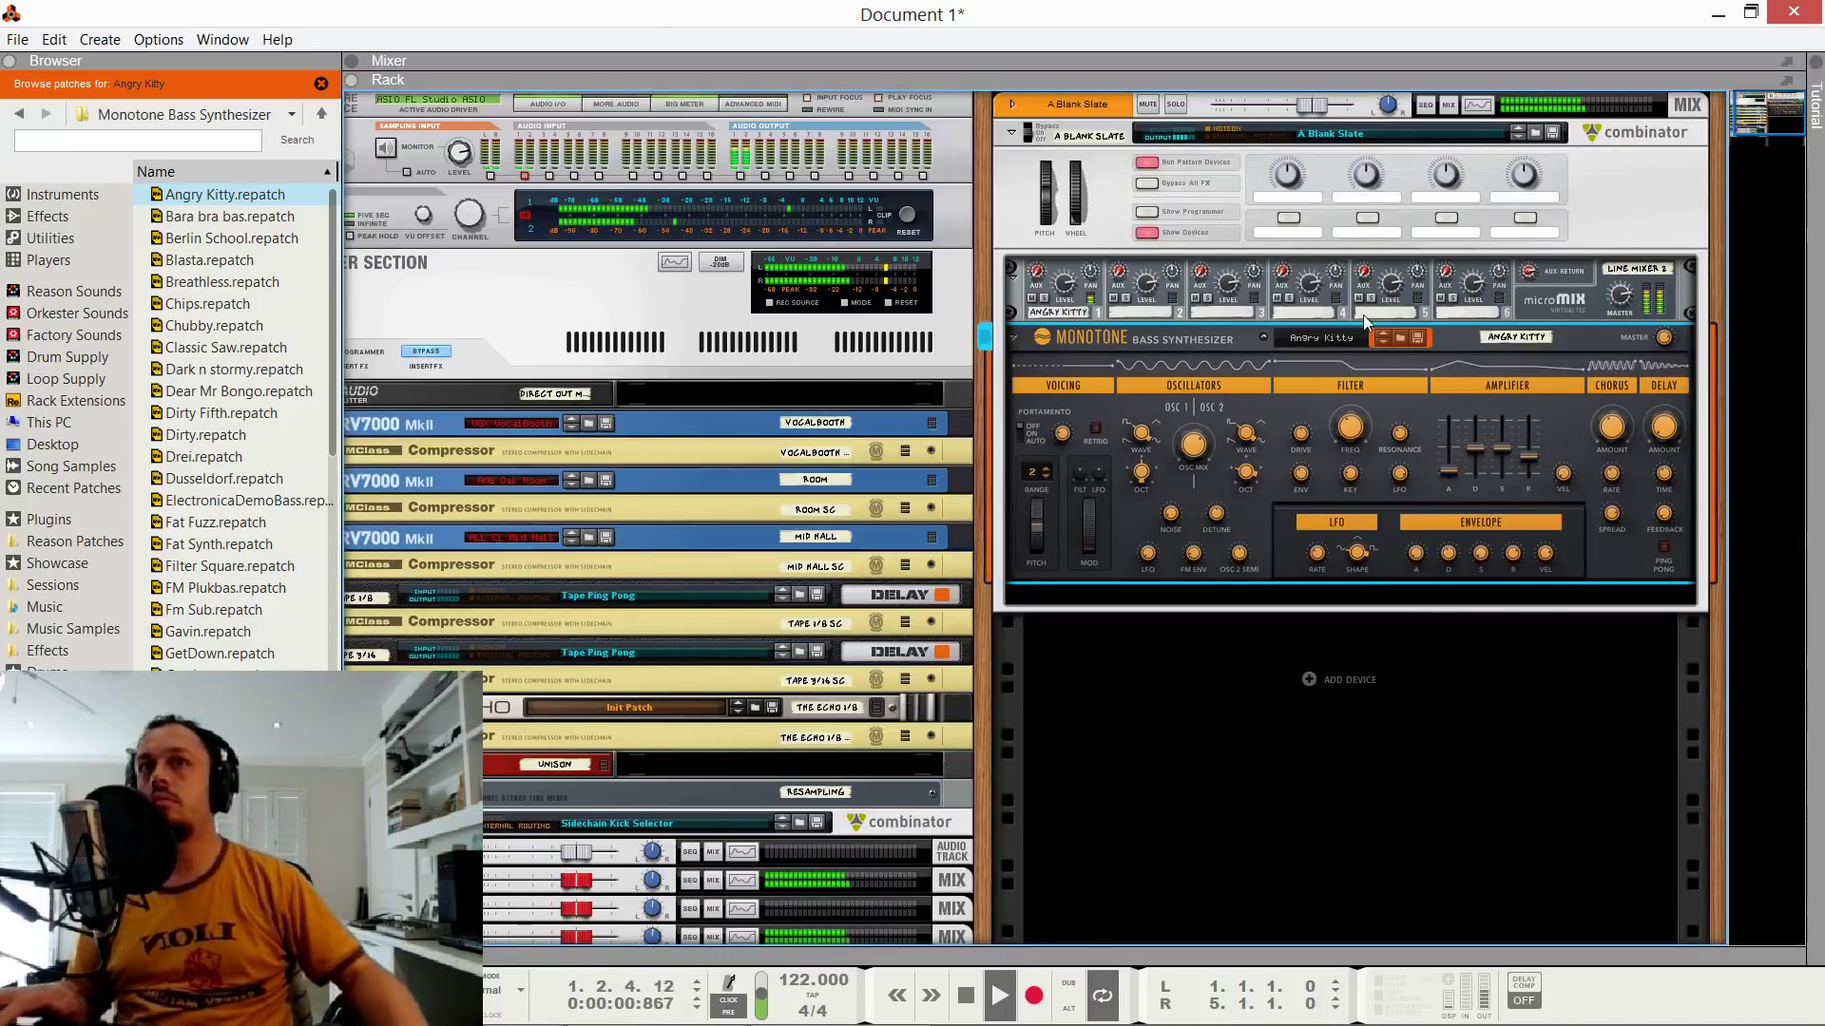
pyautogui.click(1378, 340)
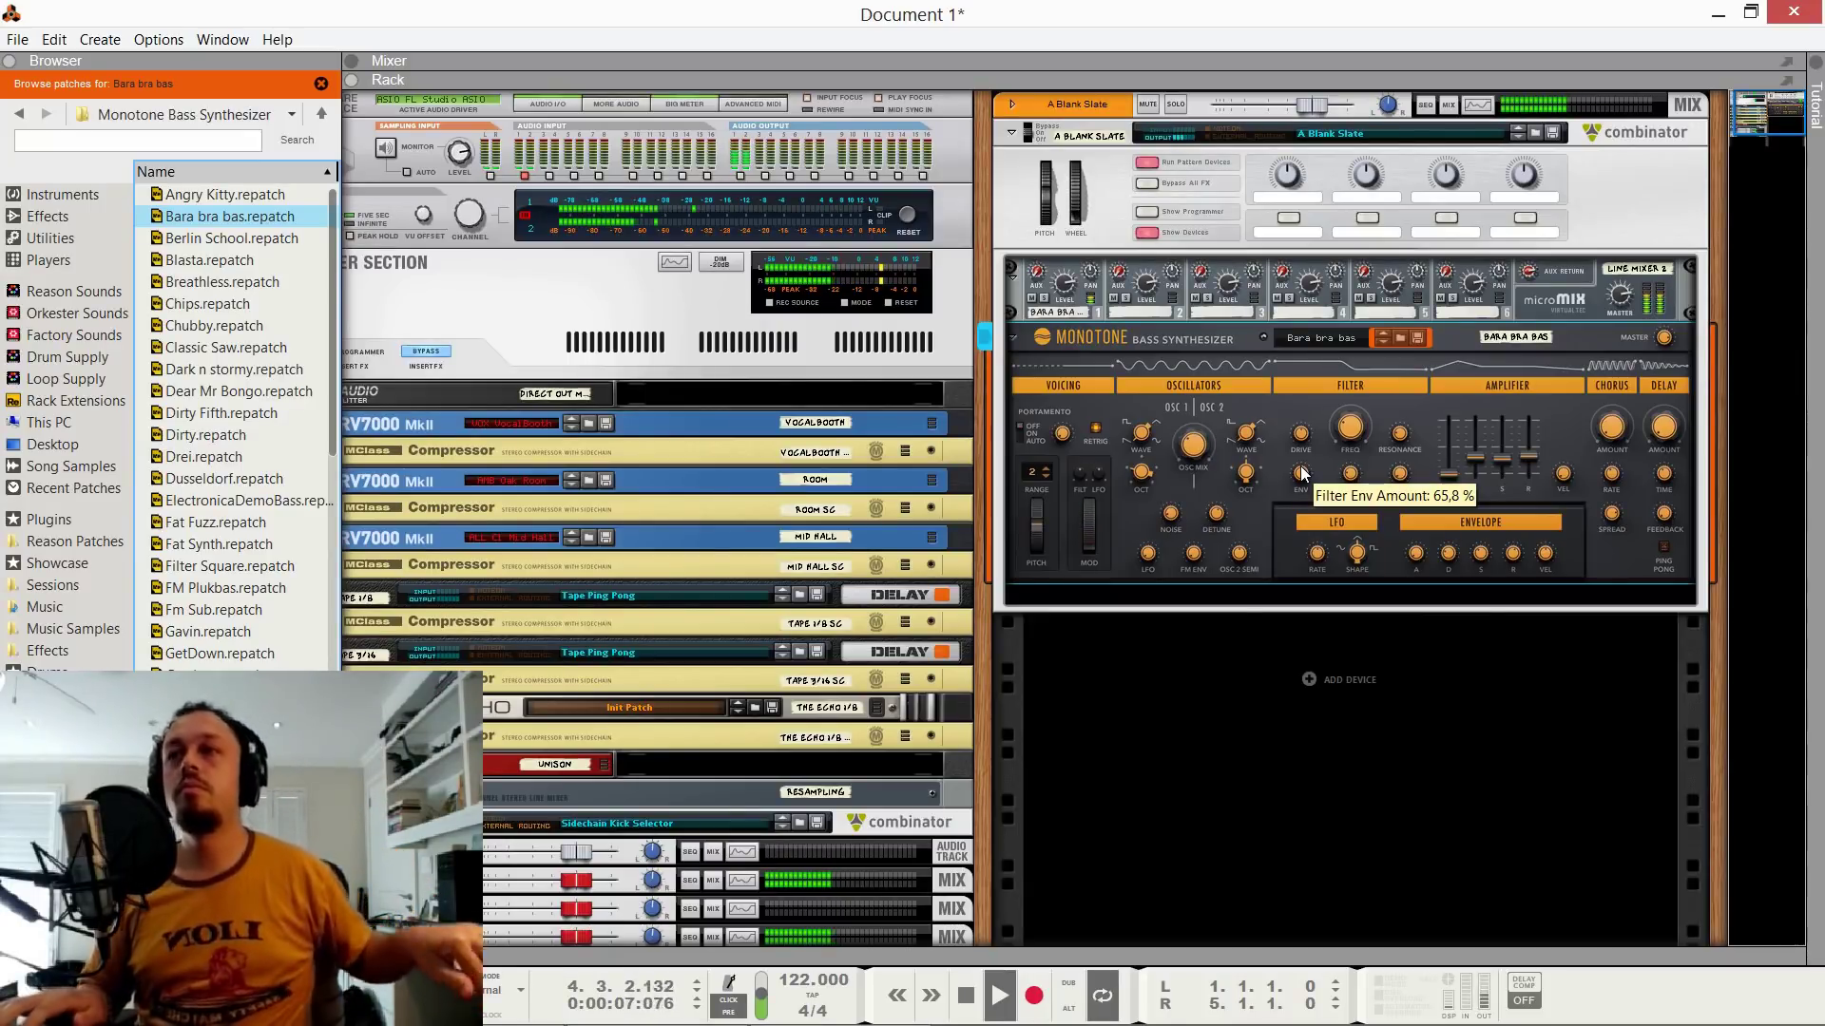
pyautogui.click(1382, 343)
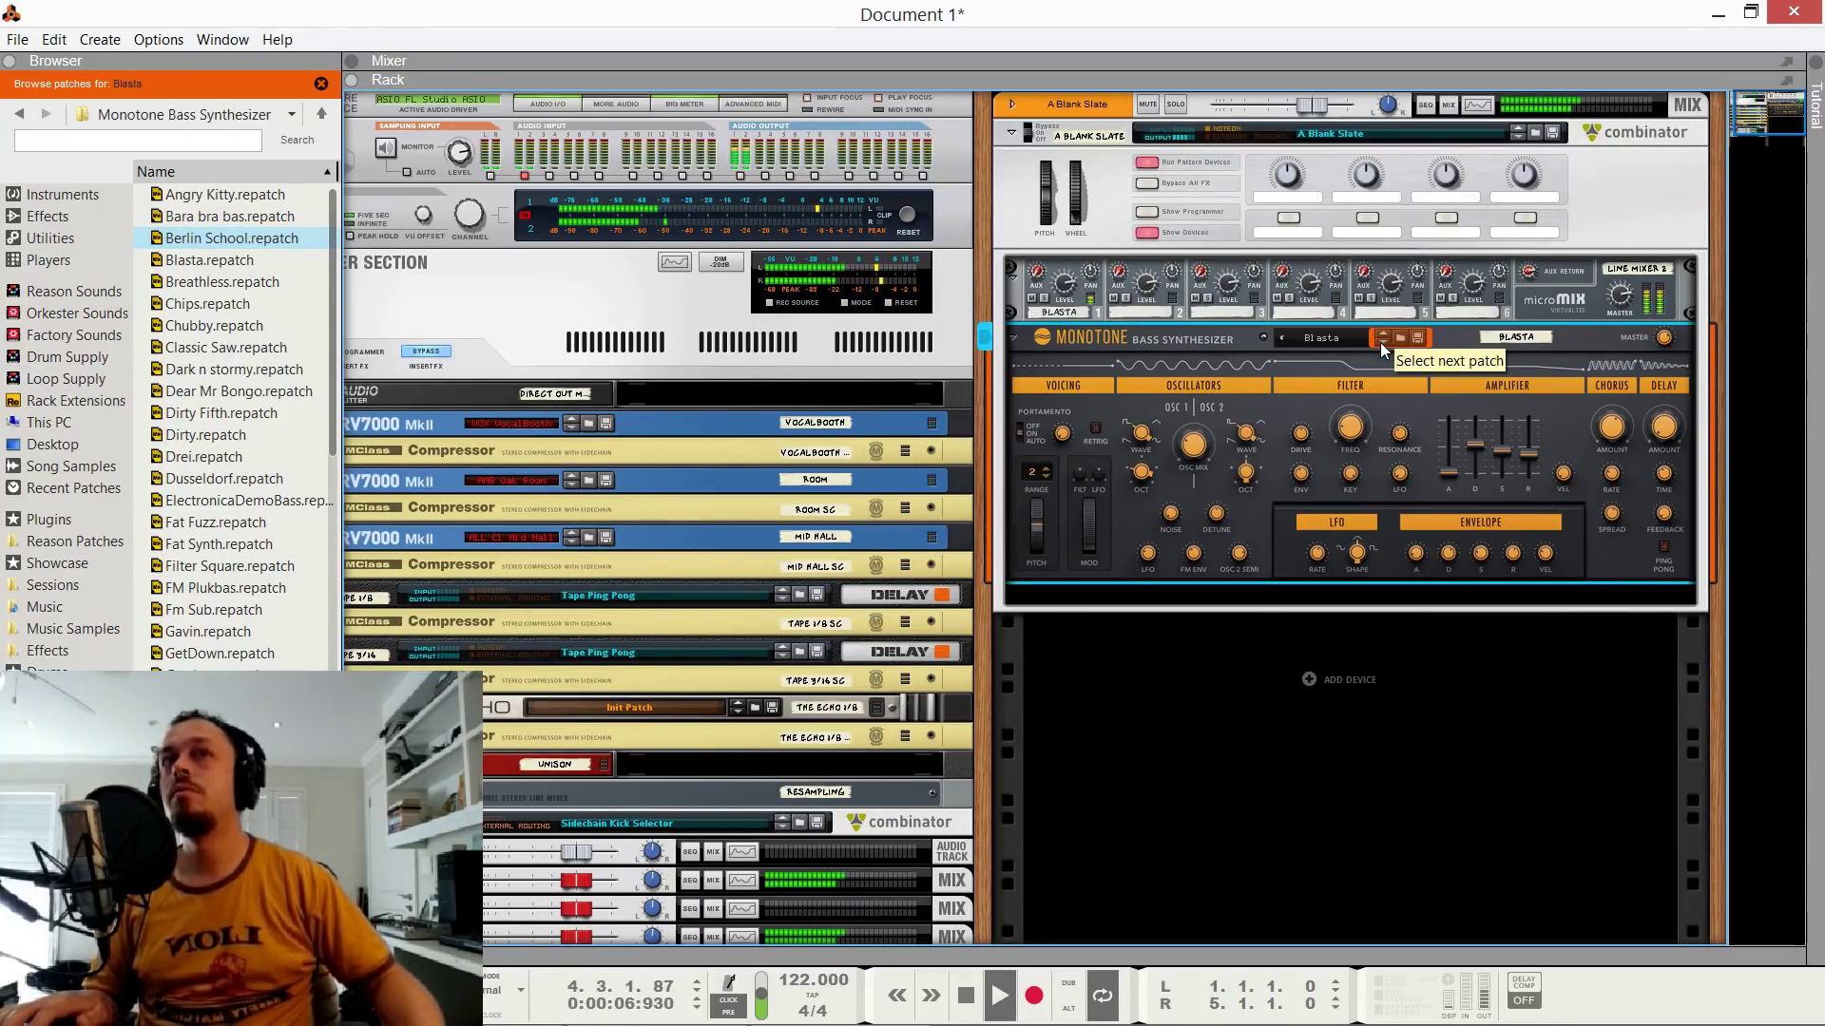
pyautogui.click(1381, 341)
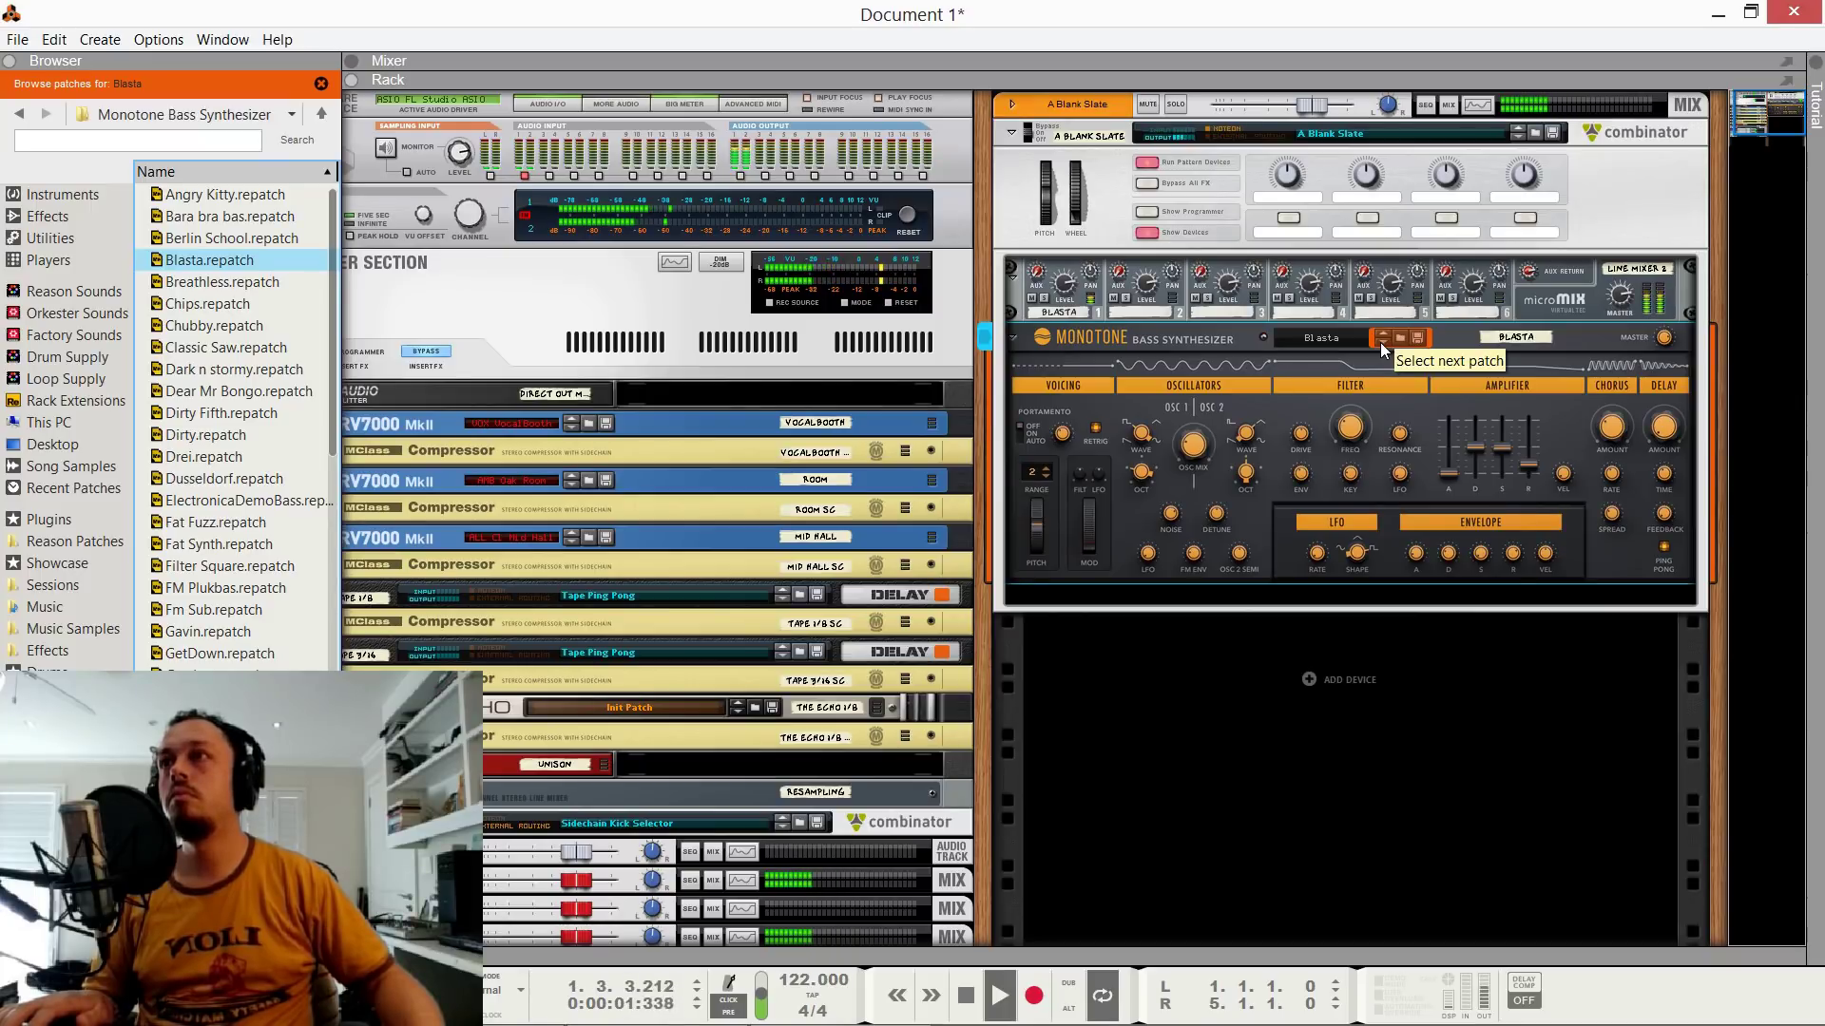
pyautogui.click(1380, 342)
pyautogui.click(1380, 341)
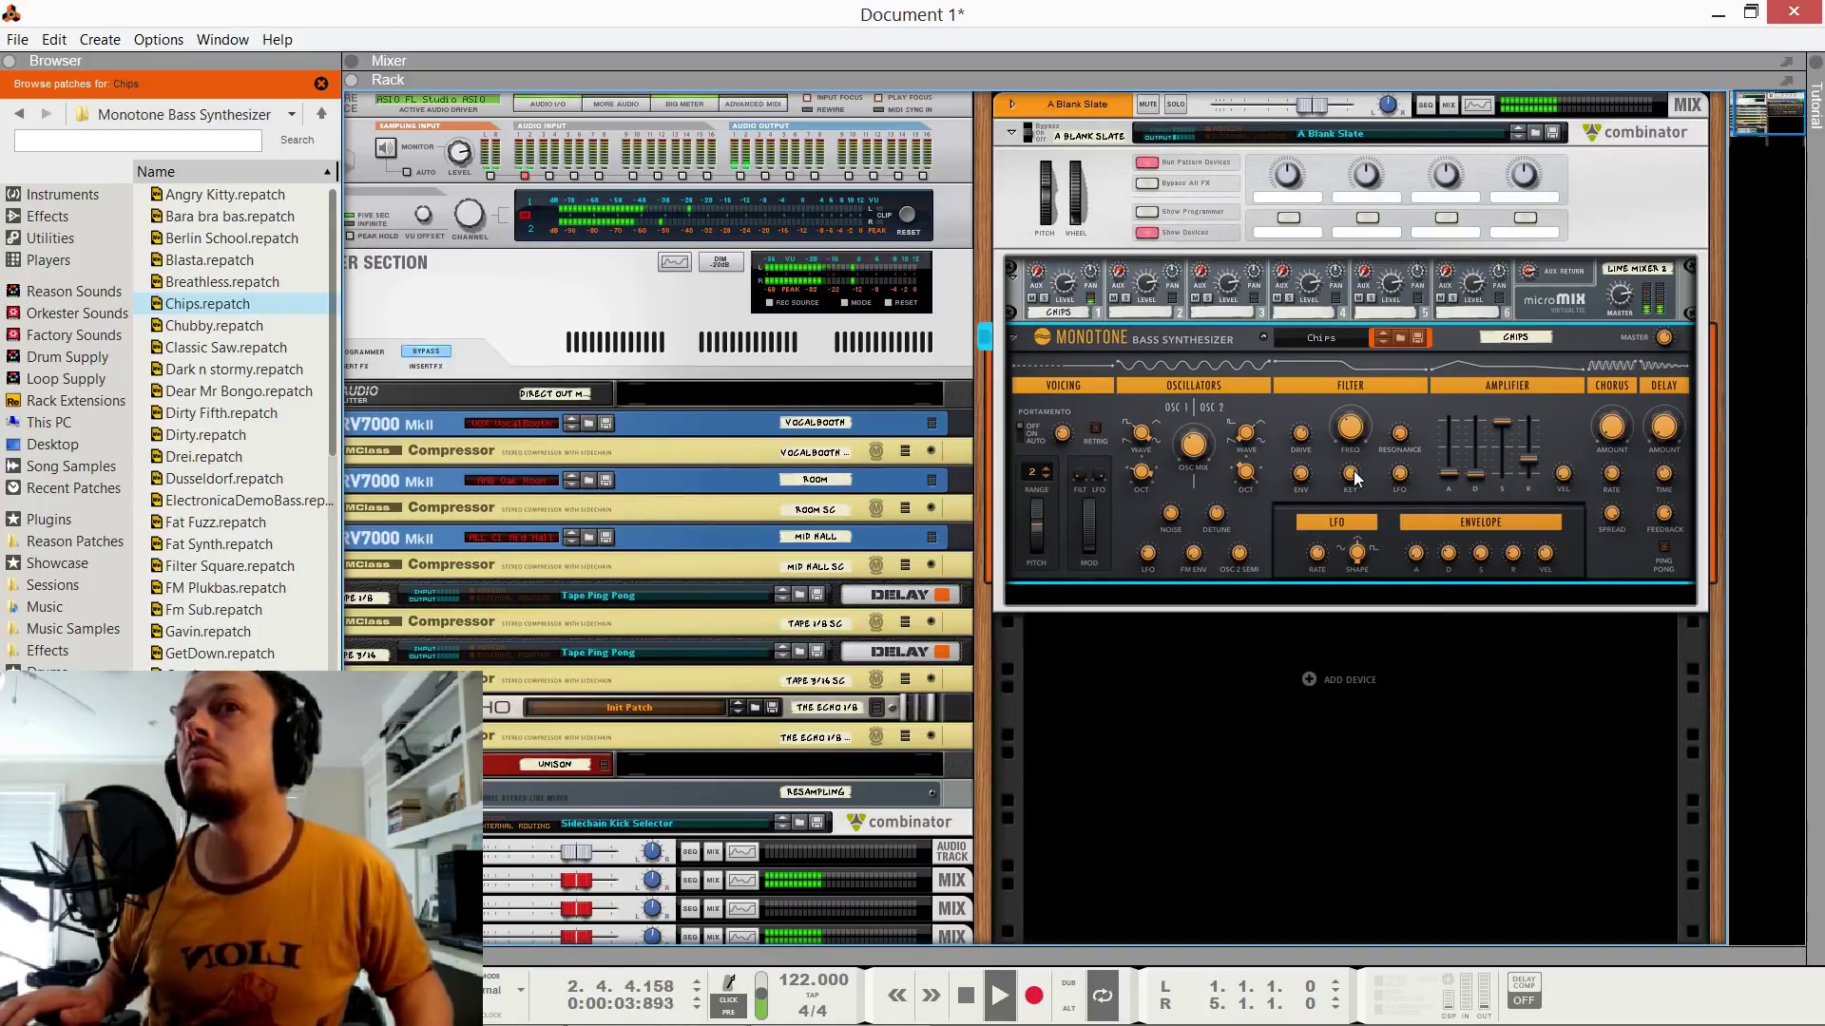
pyautogui.moveTo(1308, 453)
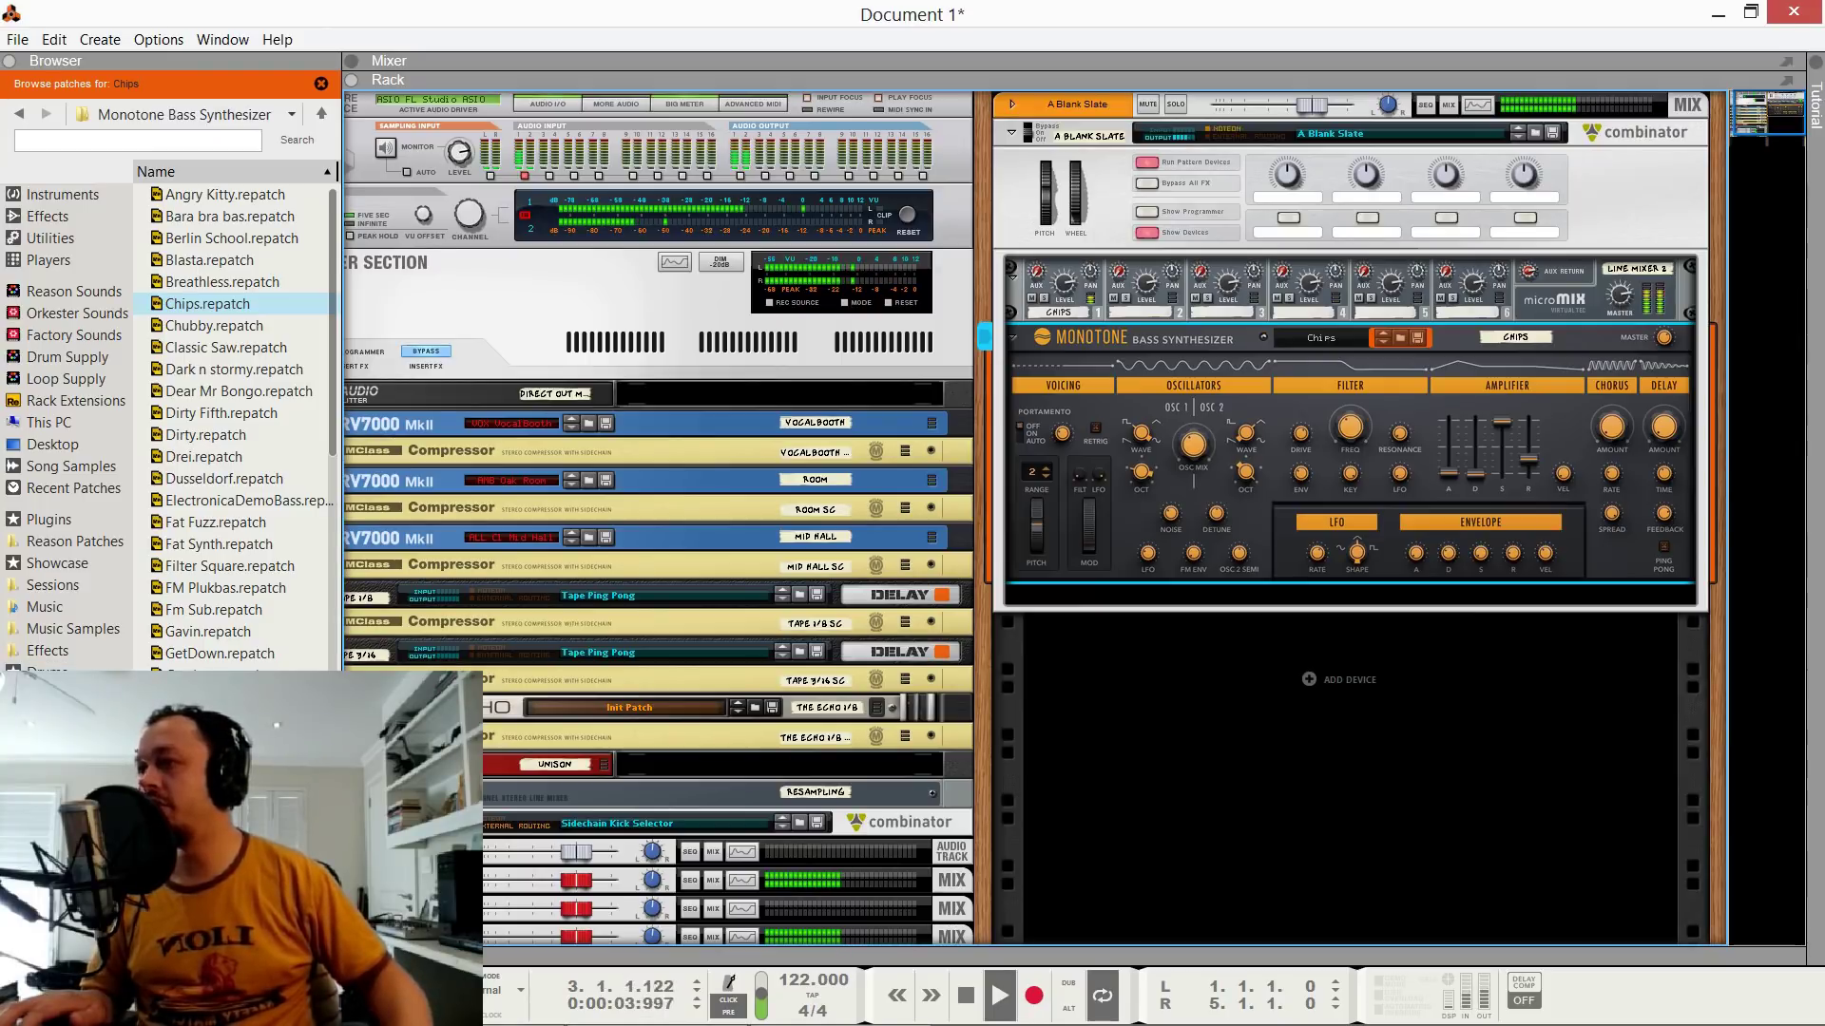
# Search the plugins for "multiply", add the Acon Digital Multiply effect directly below the Monotone, and open its editor.
pyautogui.click(52, 519)
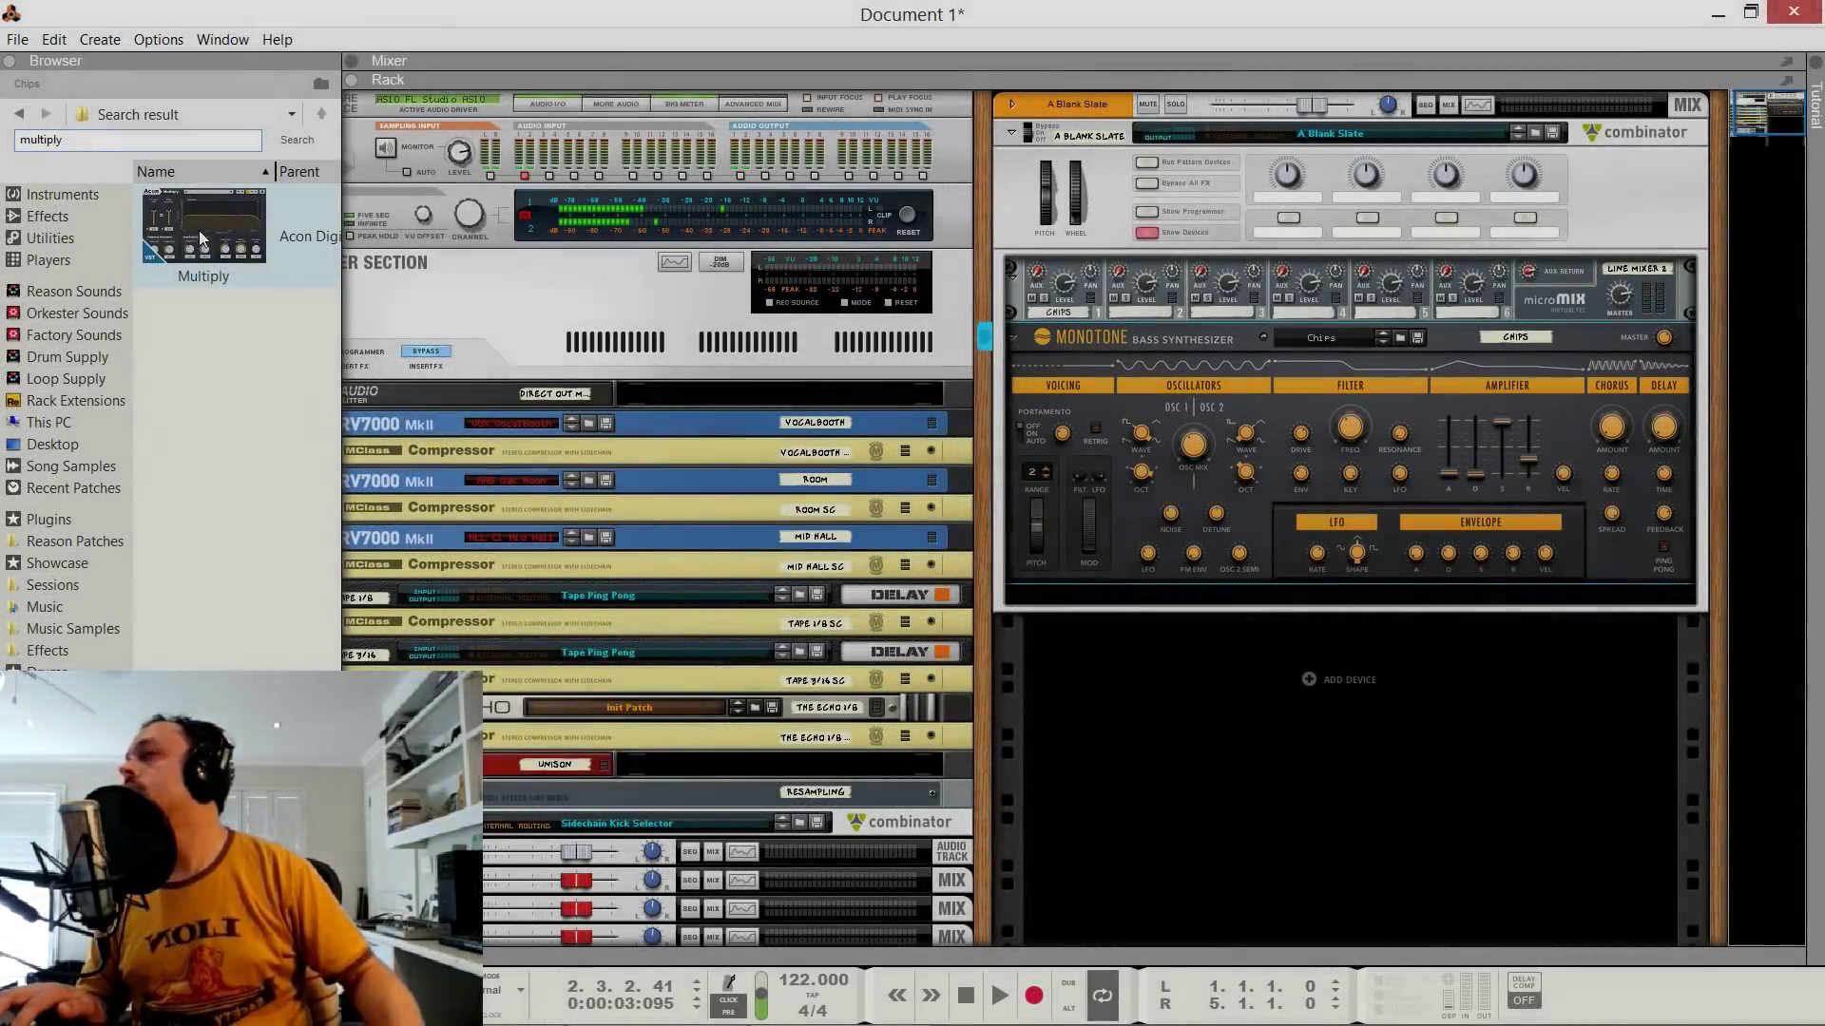
pyautogui.moveTo(197, 230); pyautogui.dragTo(1302, 587)
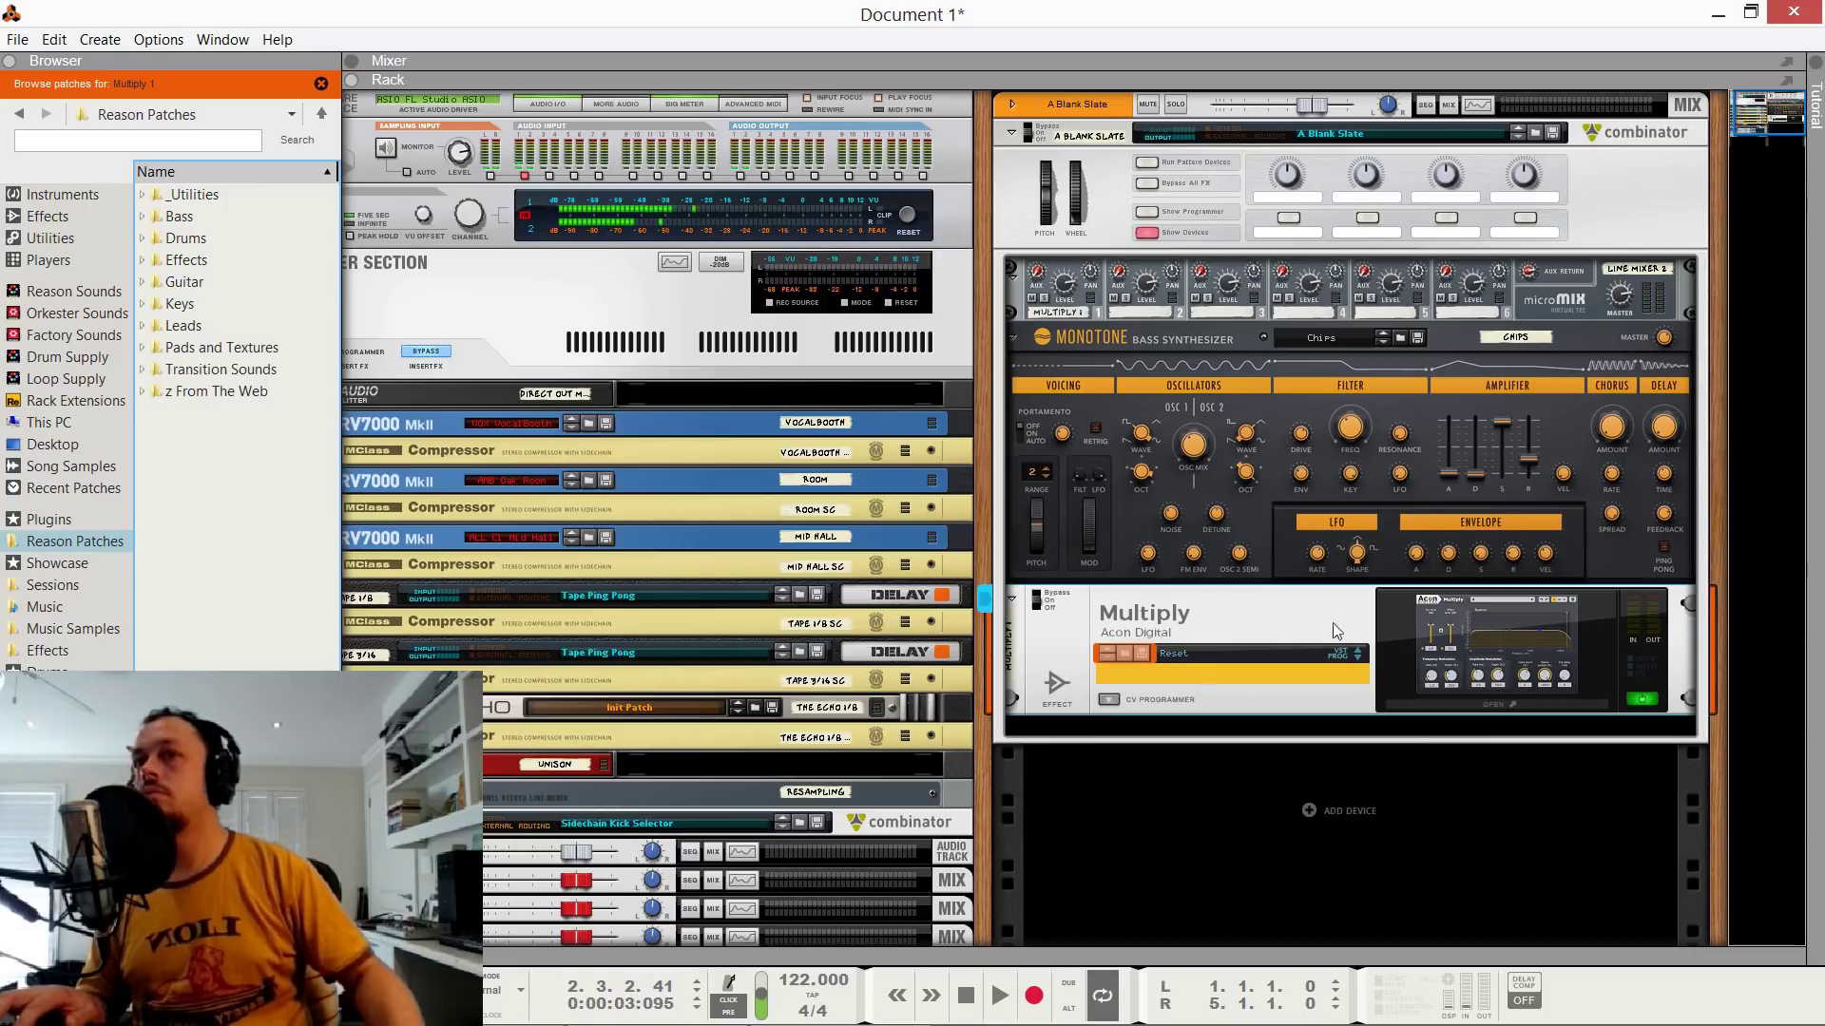
pyautogui.click(1411, 620)
# With the loop playing, set the low cut of Multiply's equalizer to about 100 Hz and close the plugin window.
pyautogui.press('space')
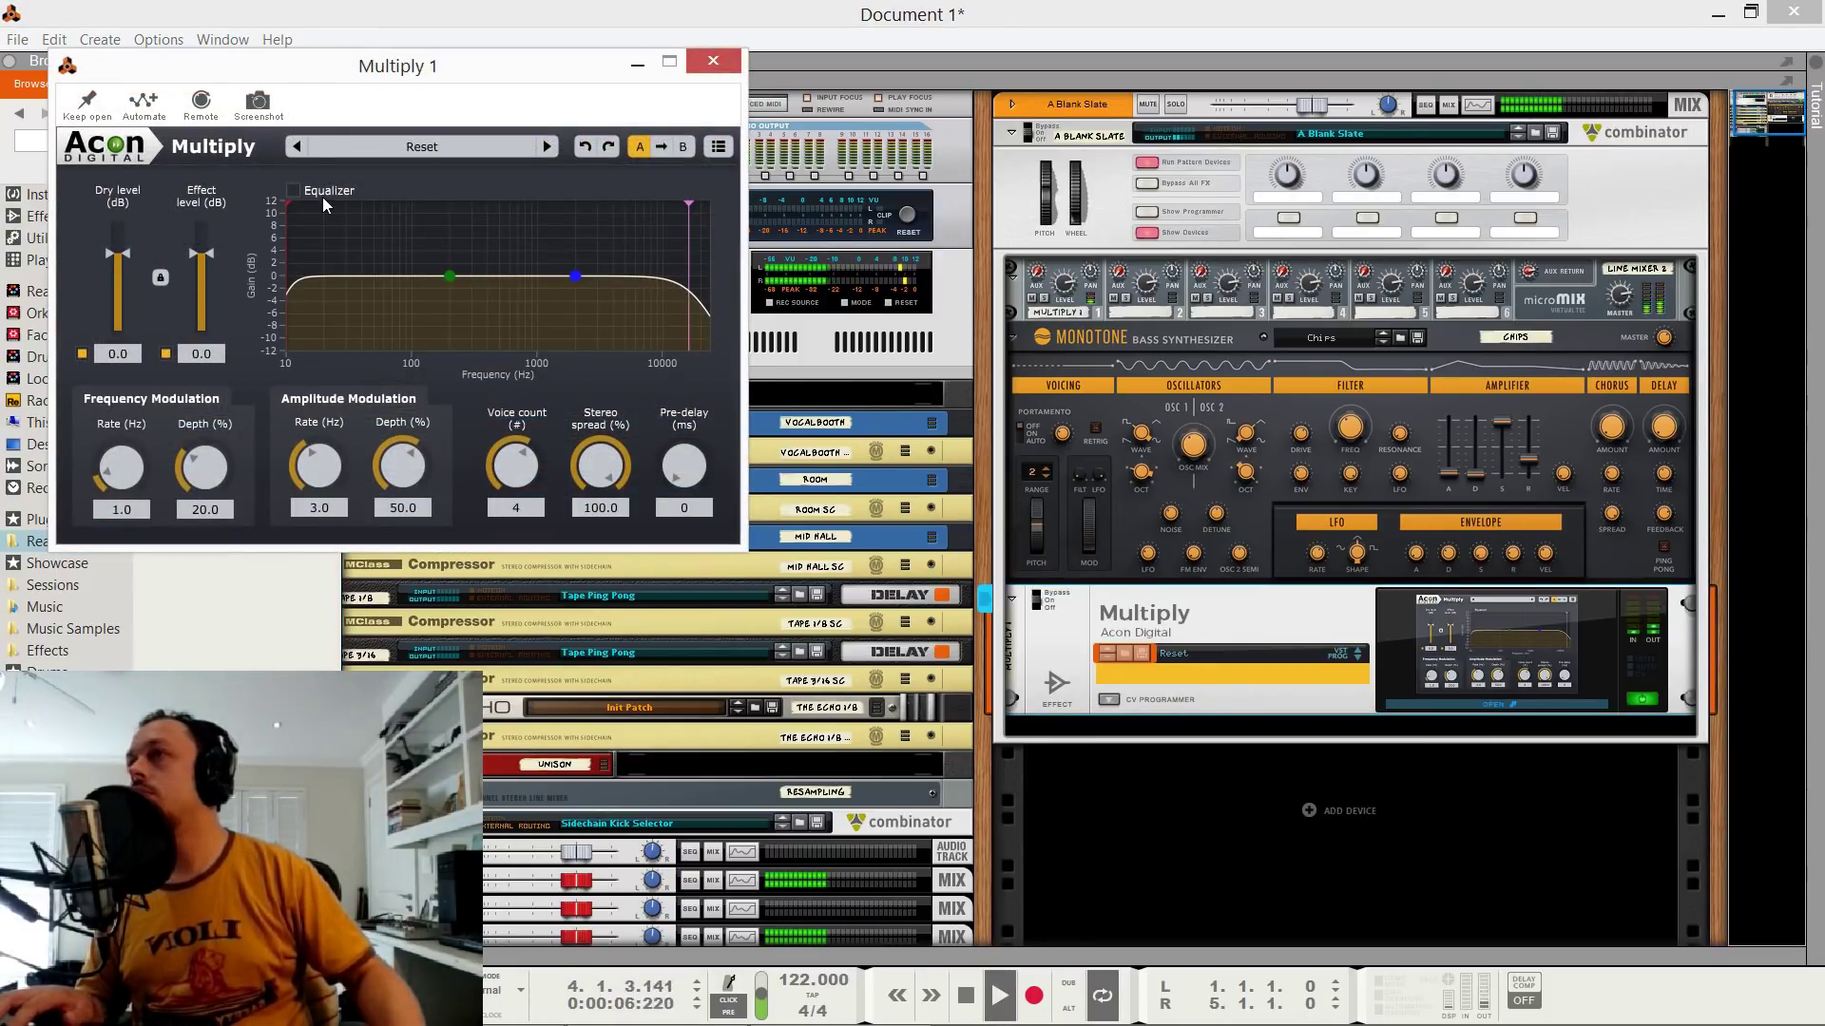
pyautogui.moveTo(293, 203); pyautogui.dragTo(414, 220)
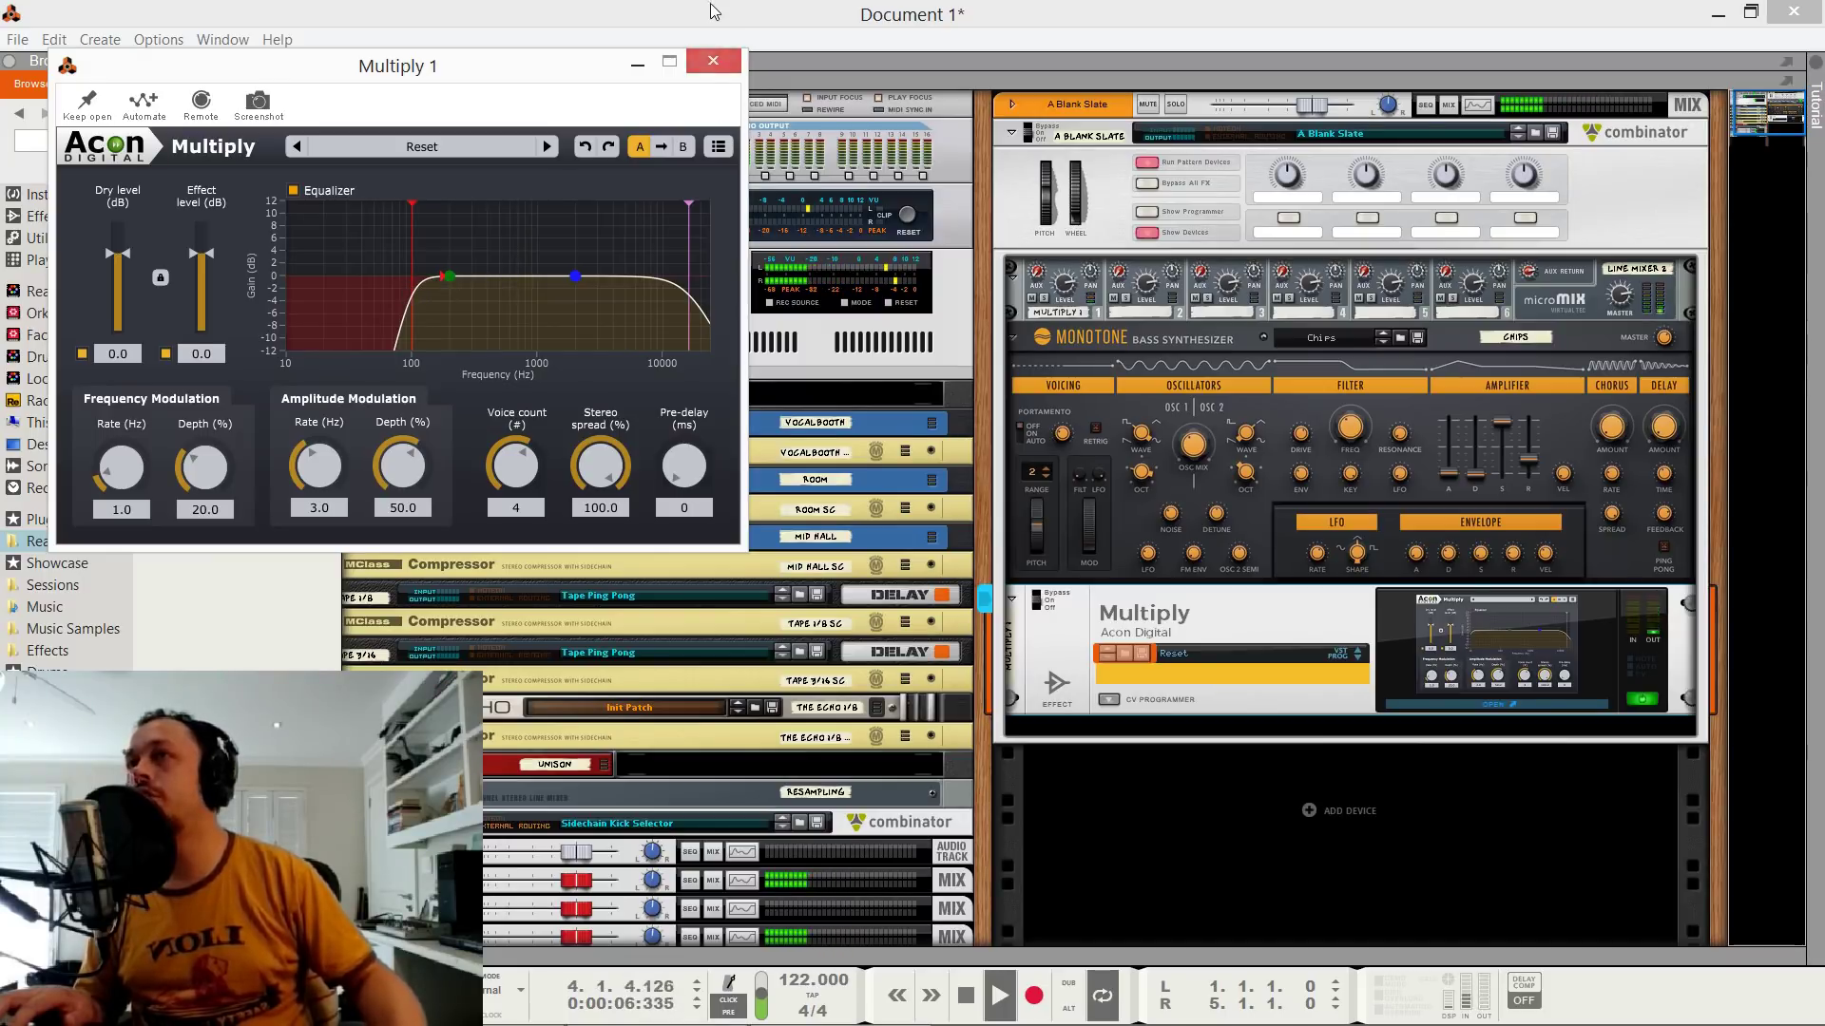
pyautogui.click(713, 61)
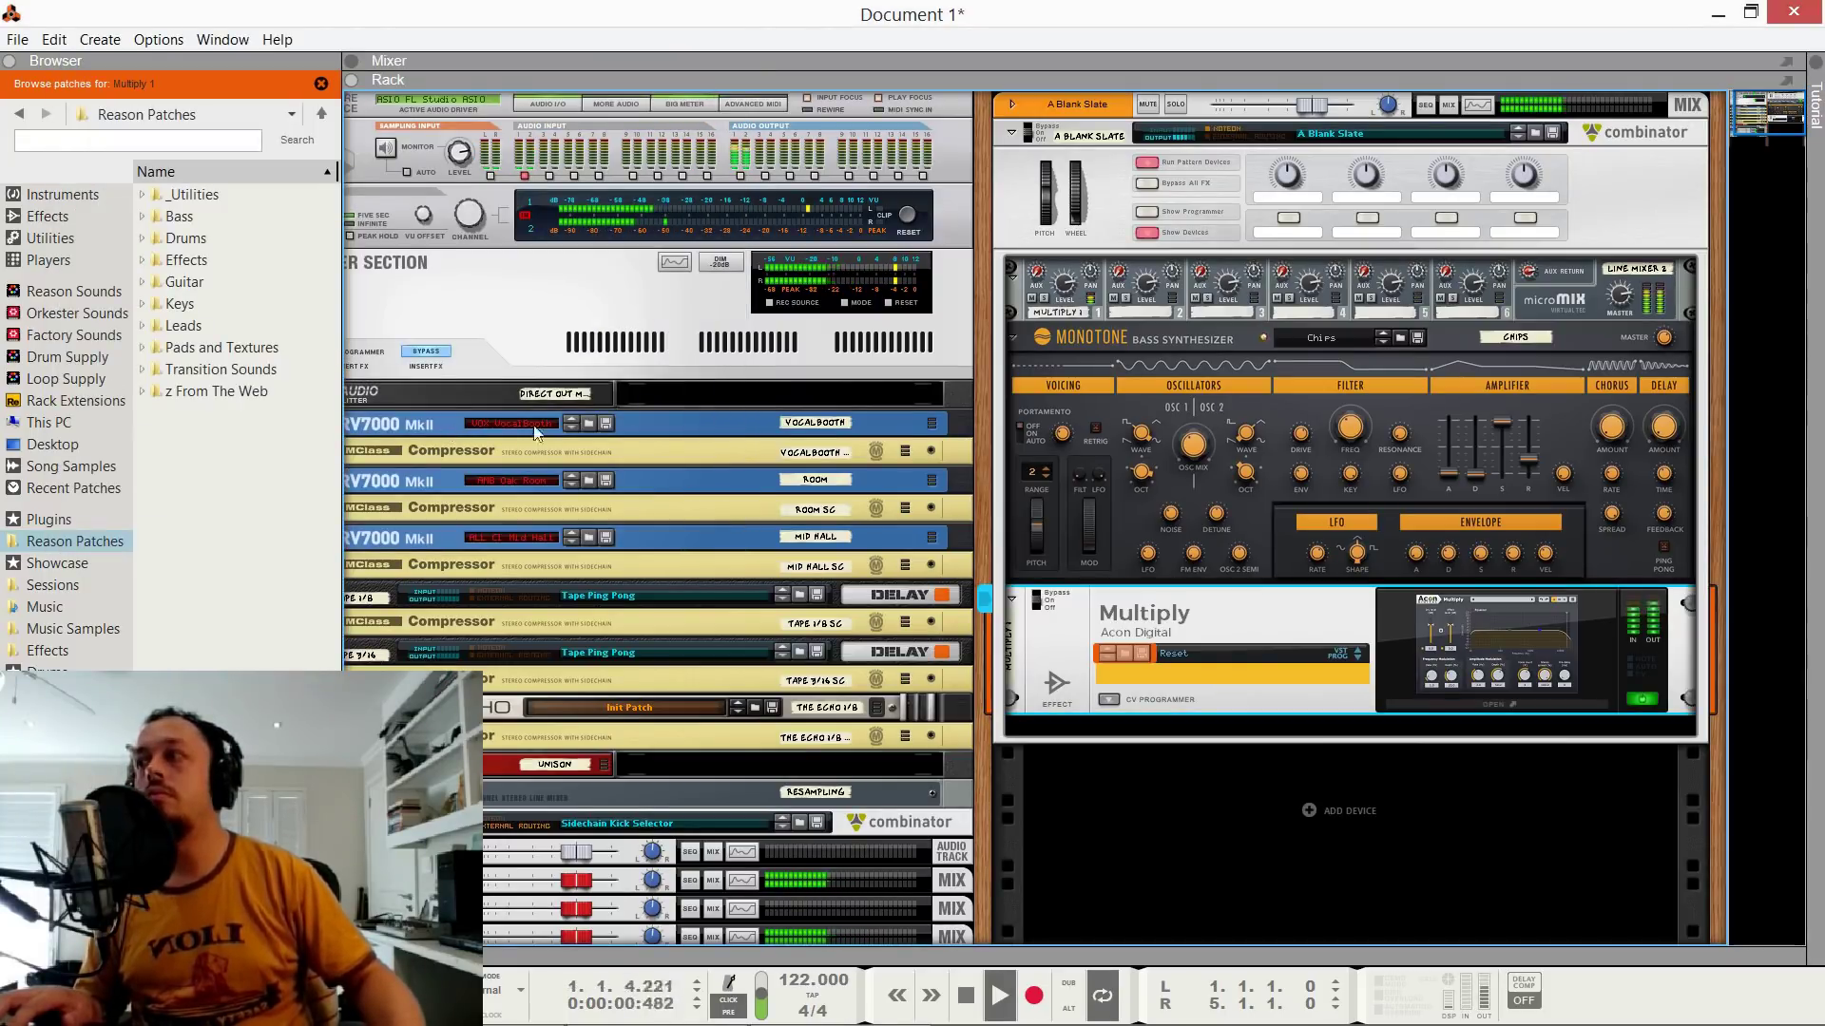
# Audition the Monotone's next patches through the Multiply effect, from Chubby onwards, stopping at Drei.
pyautogui.click(1384, 344)
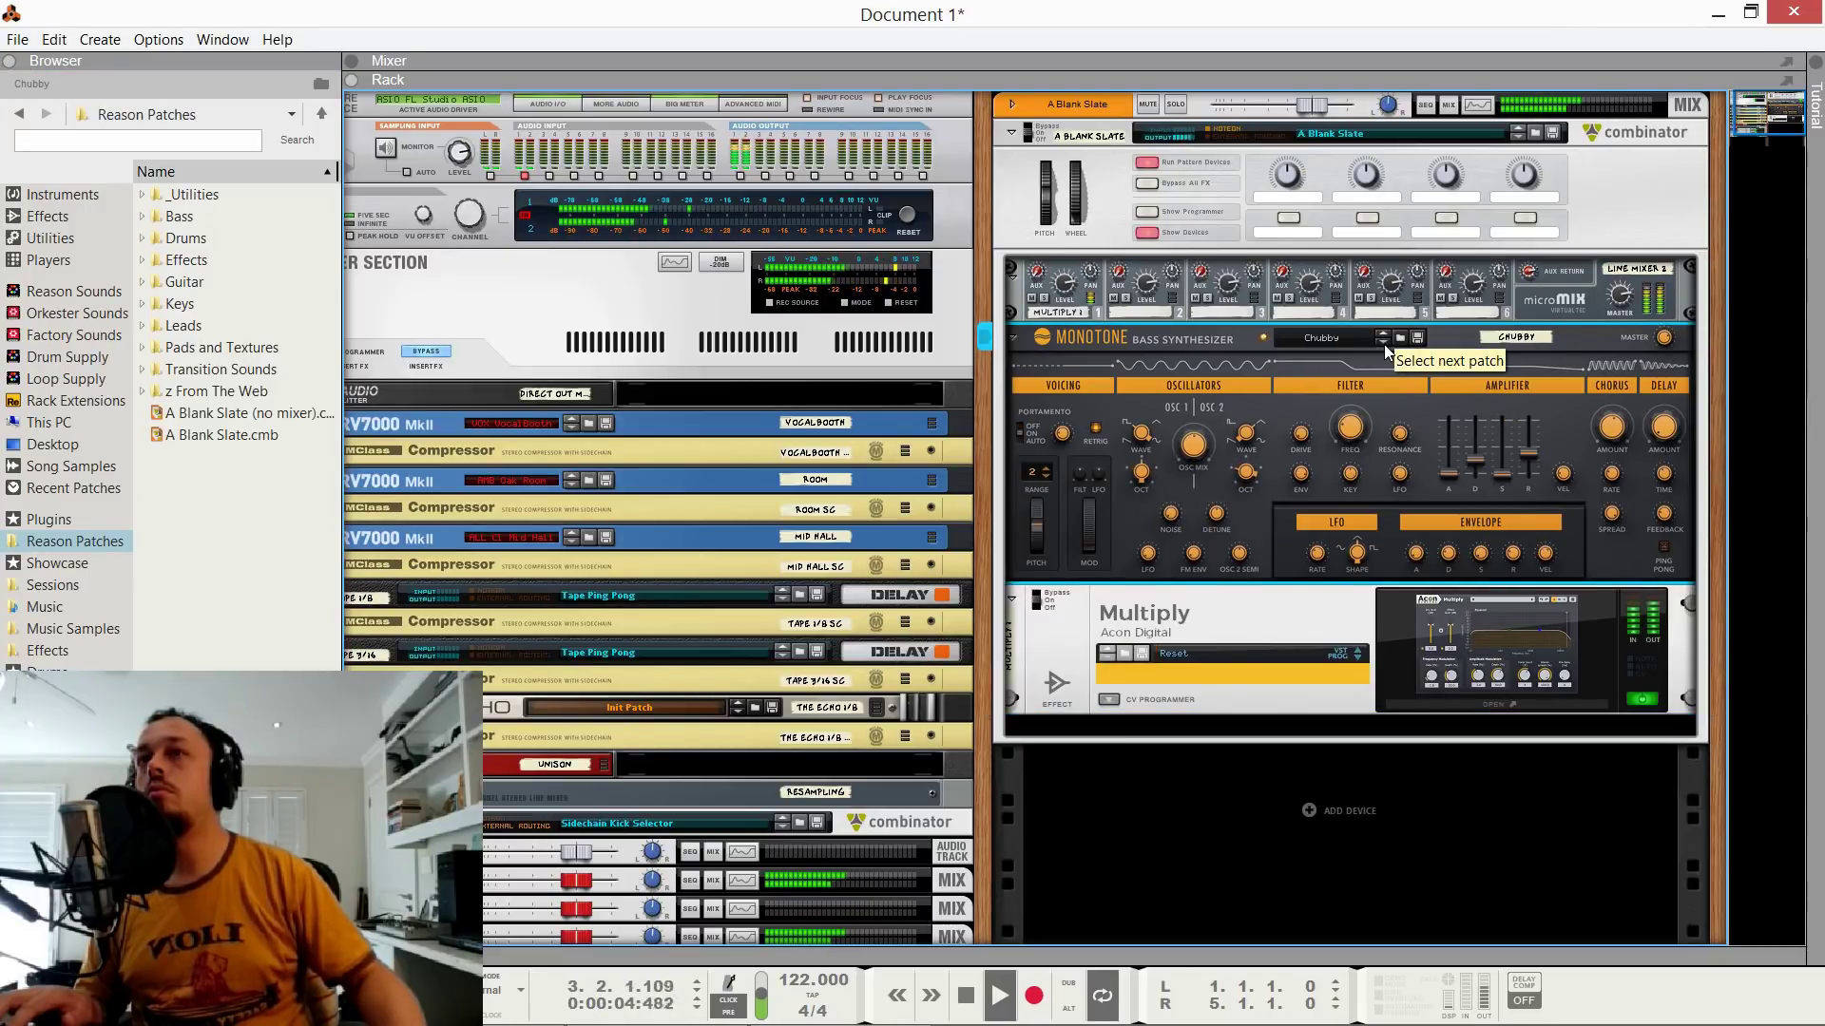
pyautogui.click(1384, 344)
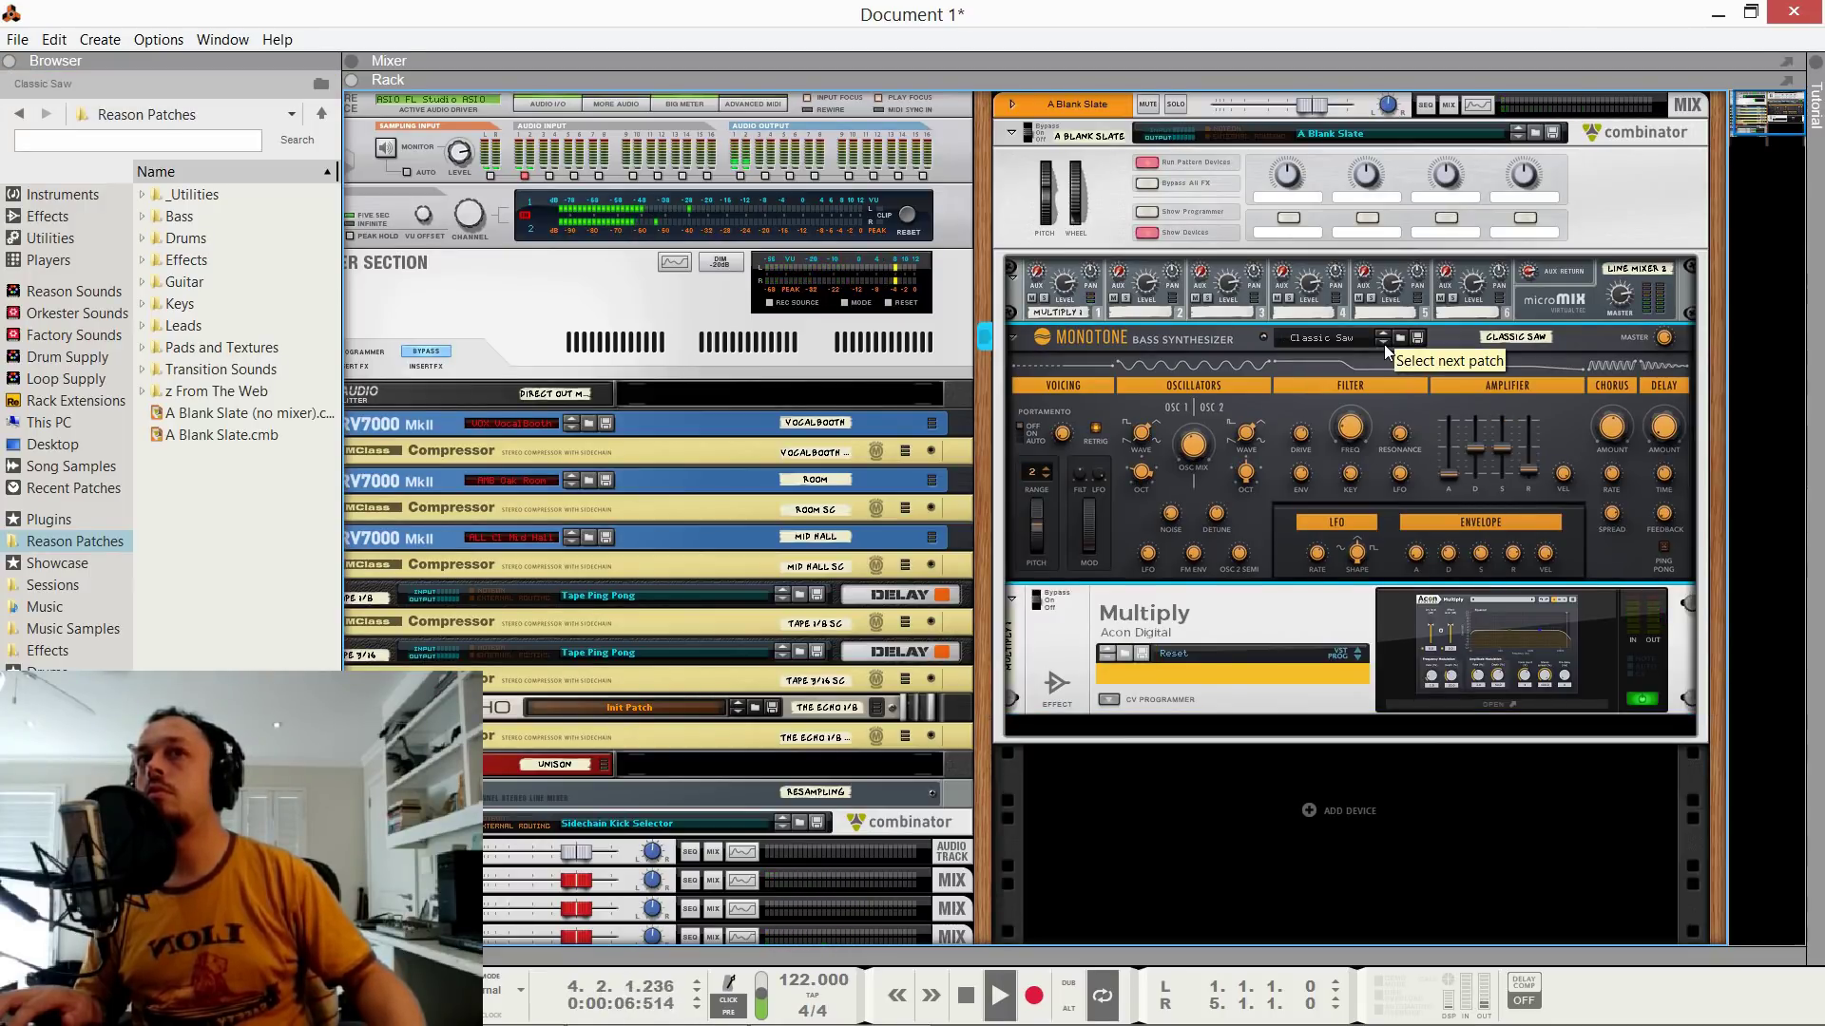
pyautogui.click(1384, 344)
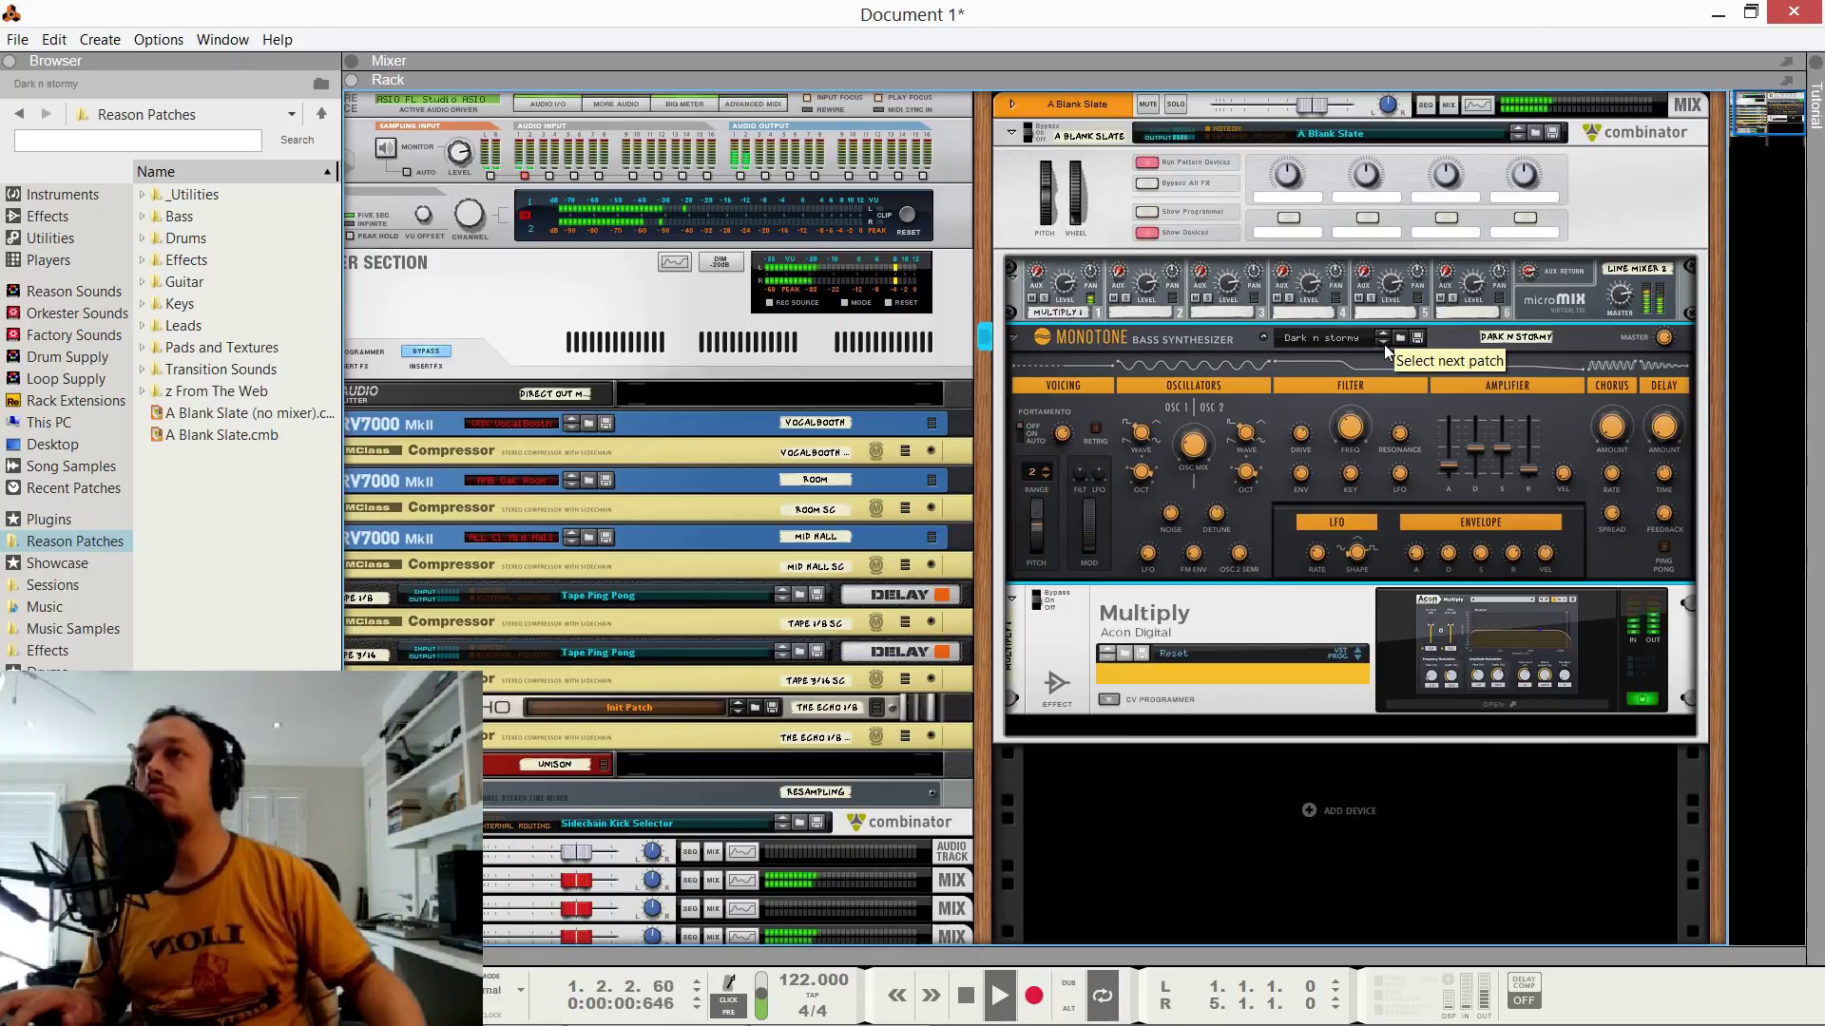
pyautogui.click(1384, 344)
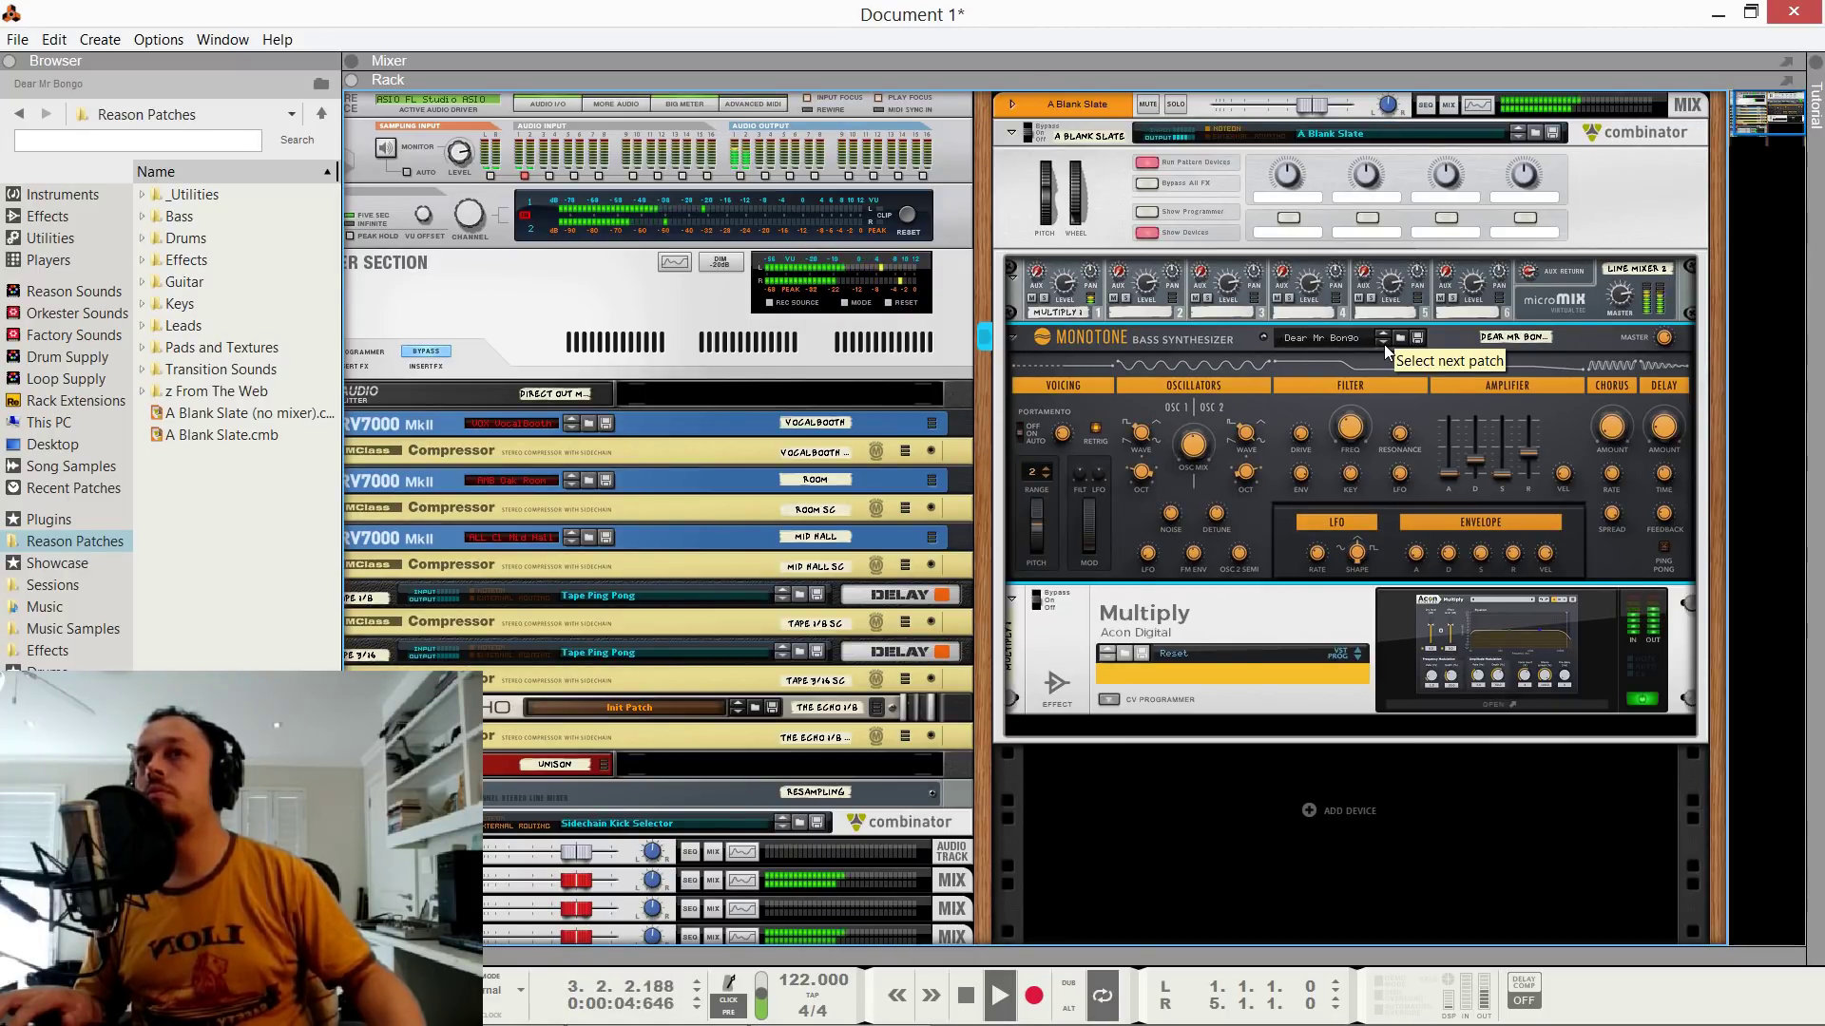
pyautogui.click(1384, 344)
pyautogui.click(1384, 344)
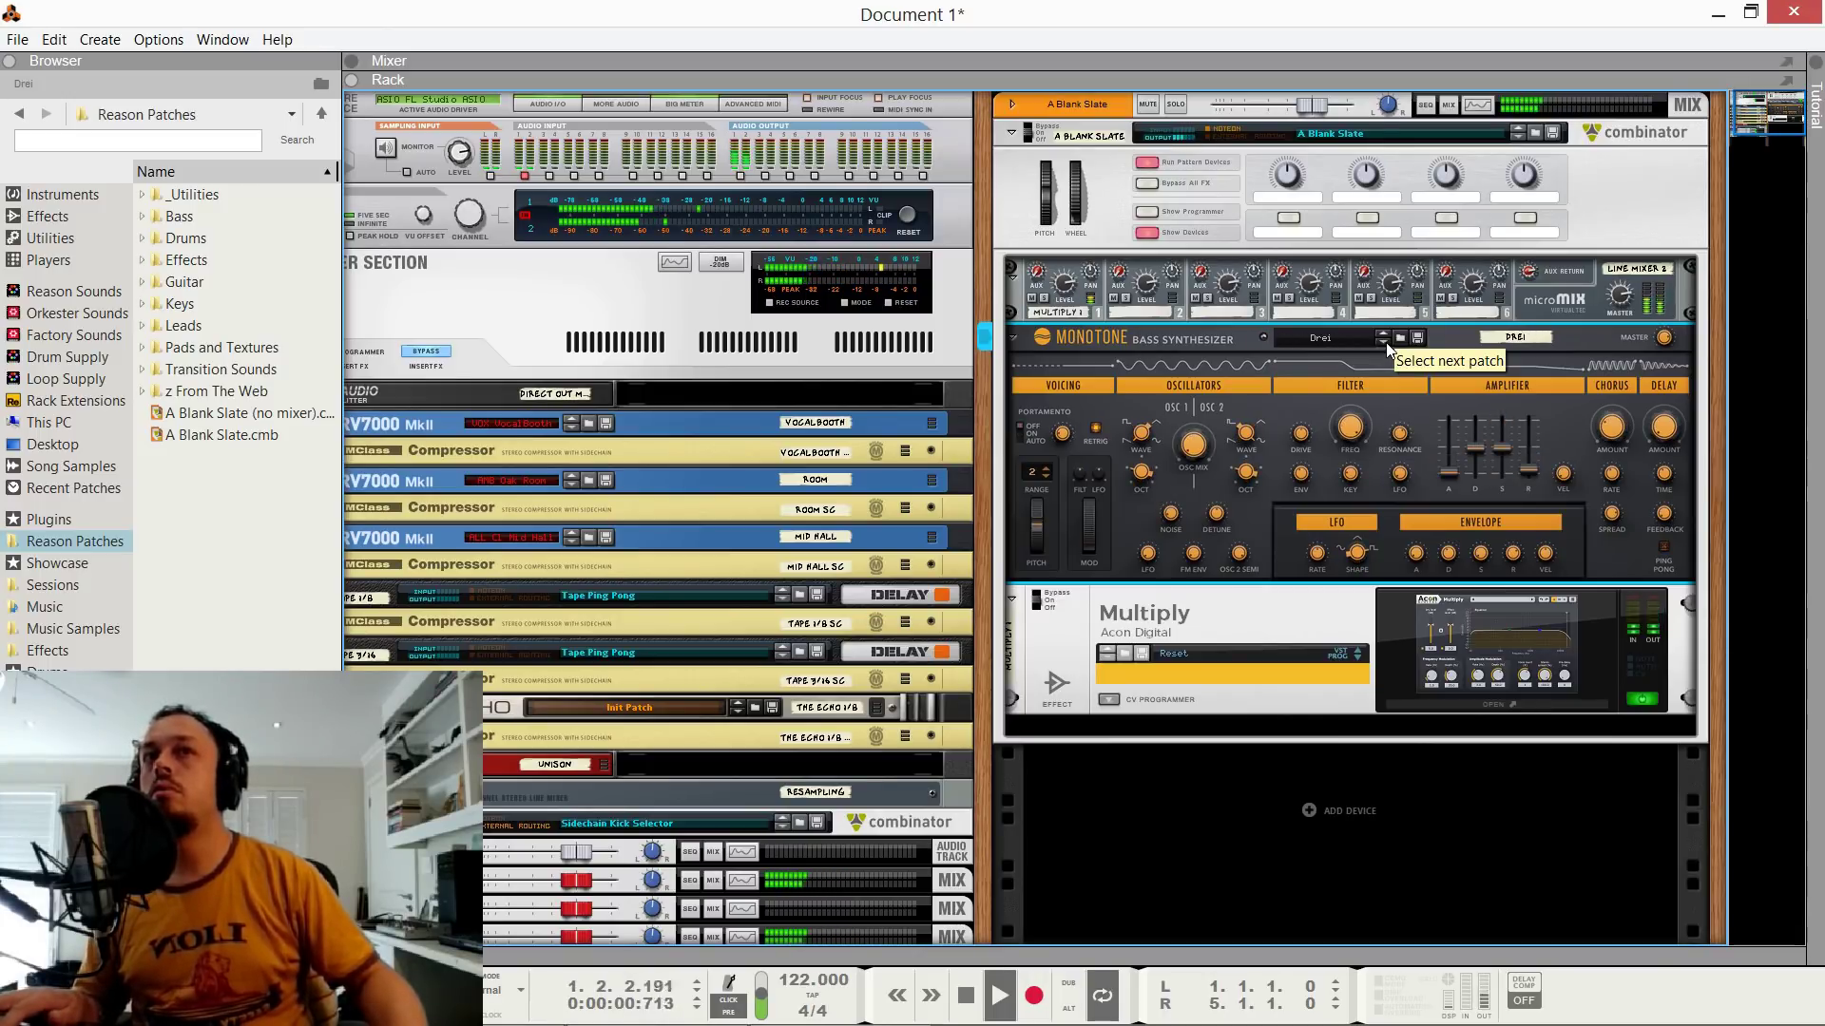
# Raise the Monotone's amplifier release slightly and try out its filter controls on the Drei patch.
pyautogui.moveTo(1528, 469); pyautogui.dragTo(1531, 454)
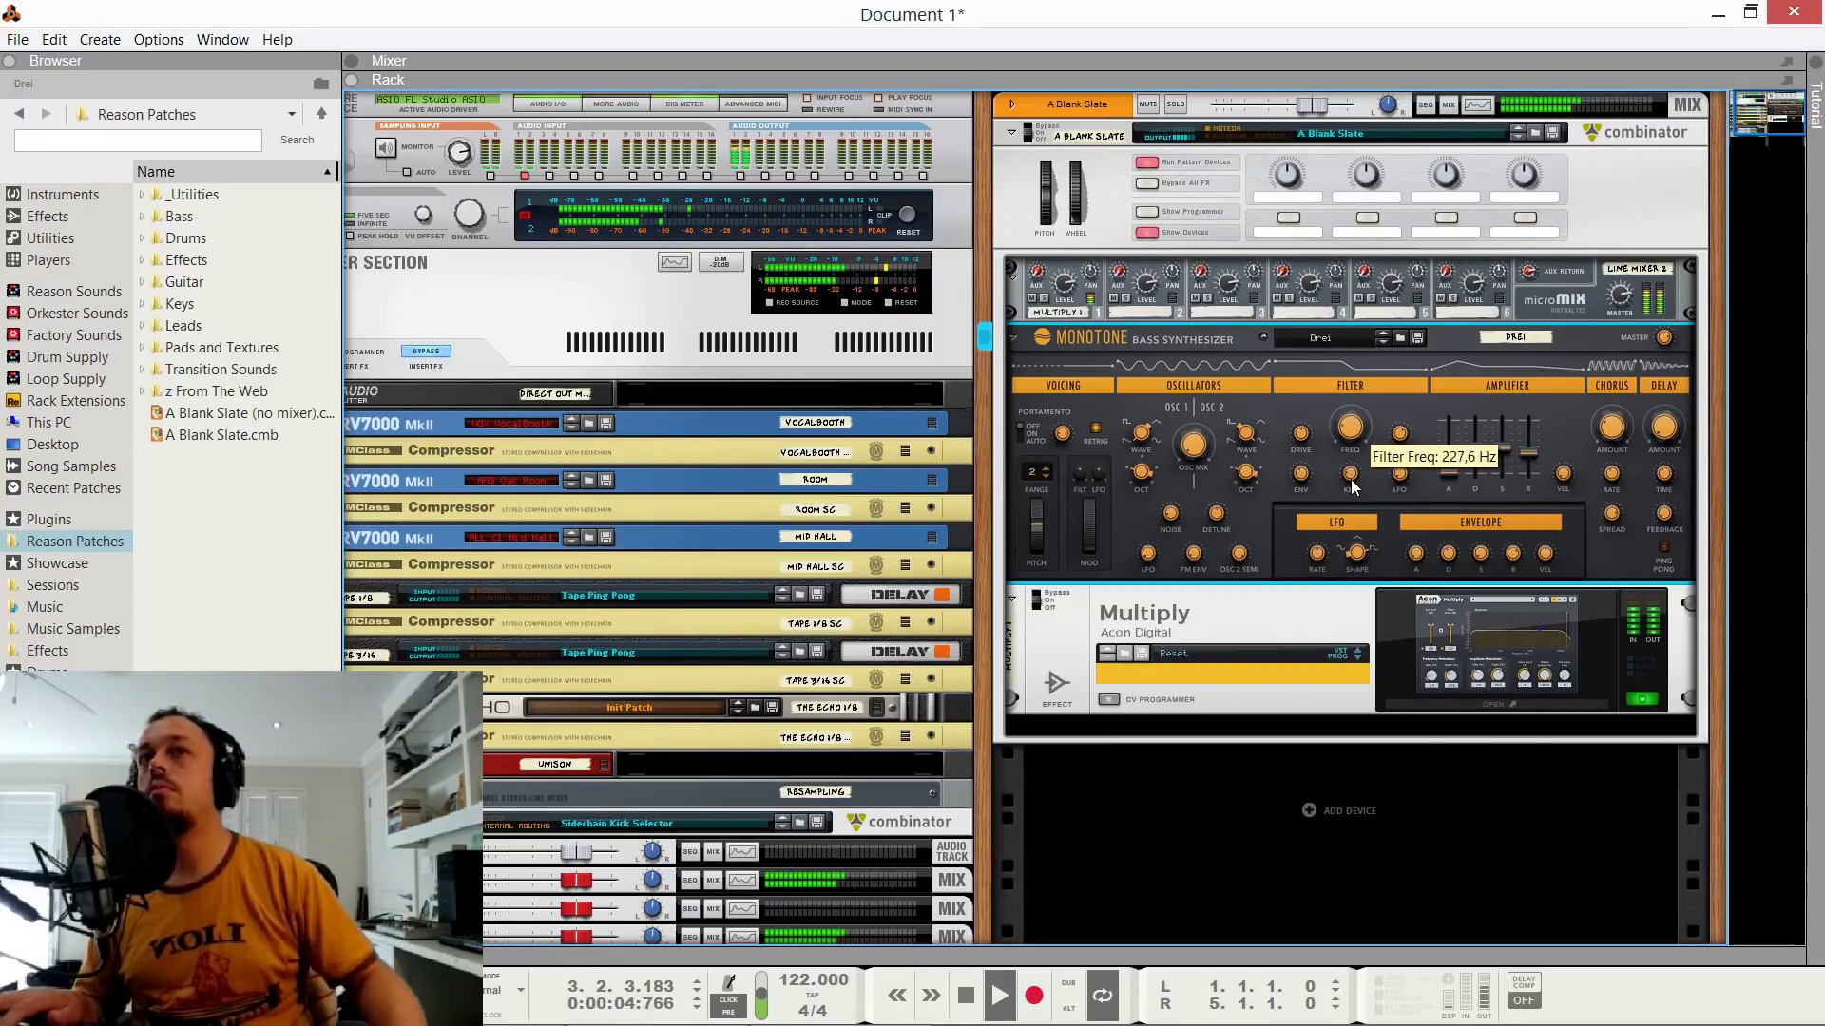
pyautogui.moveTo(1354, 489); pyautogui.dragTo(1355, 488)
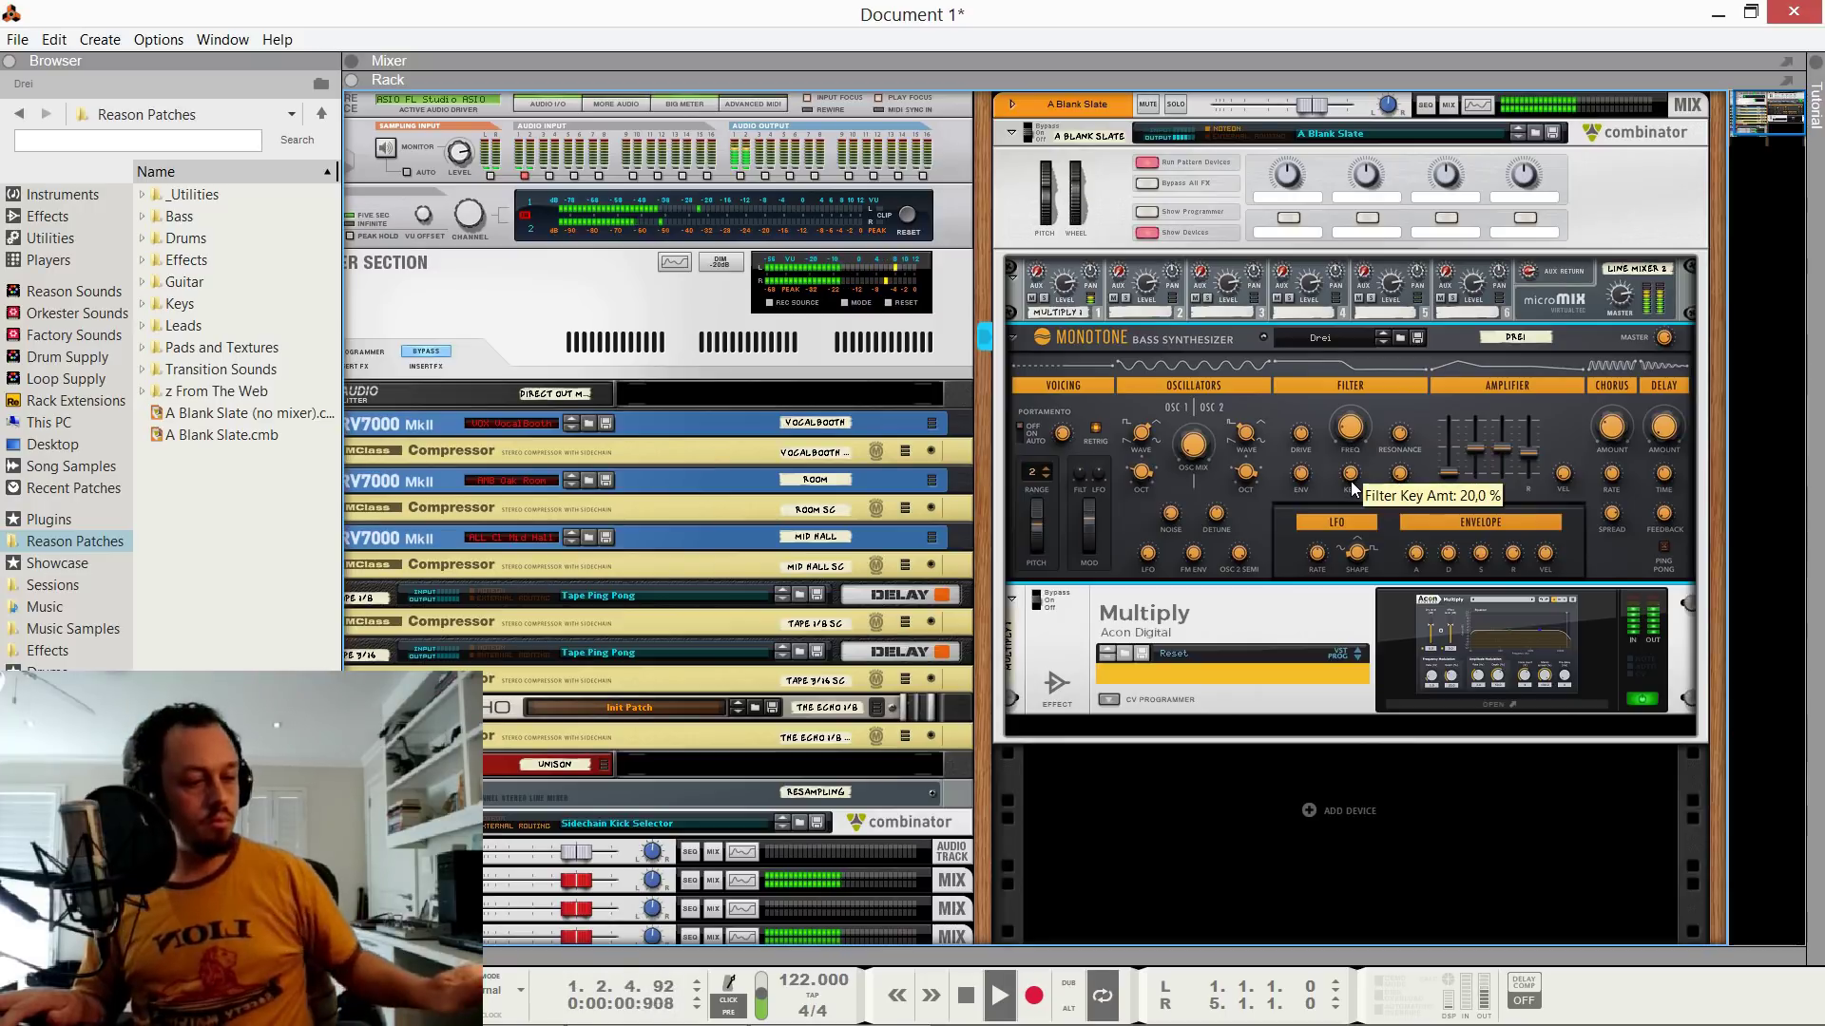
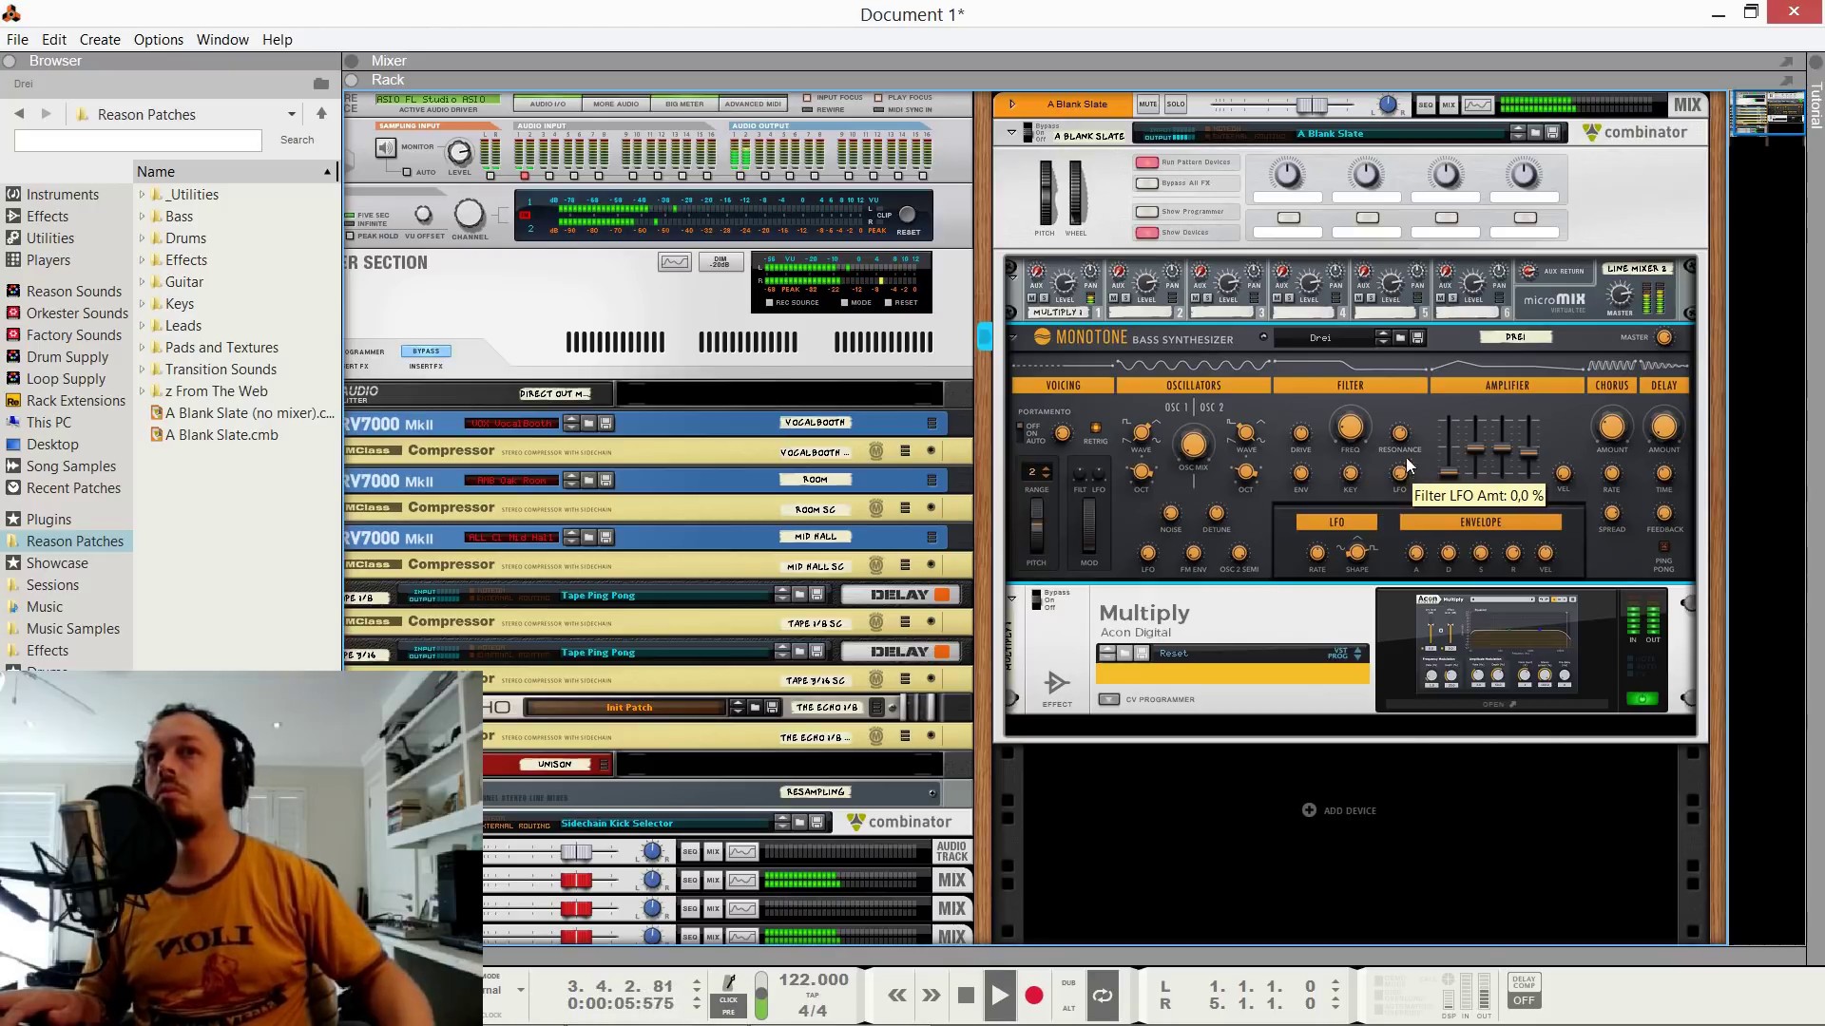
# Fine-tune the Monotone's filter envelope decay to about 178 ms and hide the devices inside its Combinator.
pyautogui.moveTo(1404, 454)
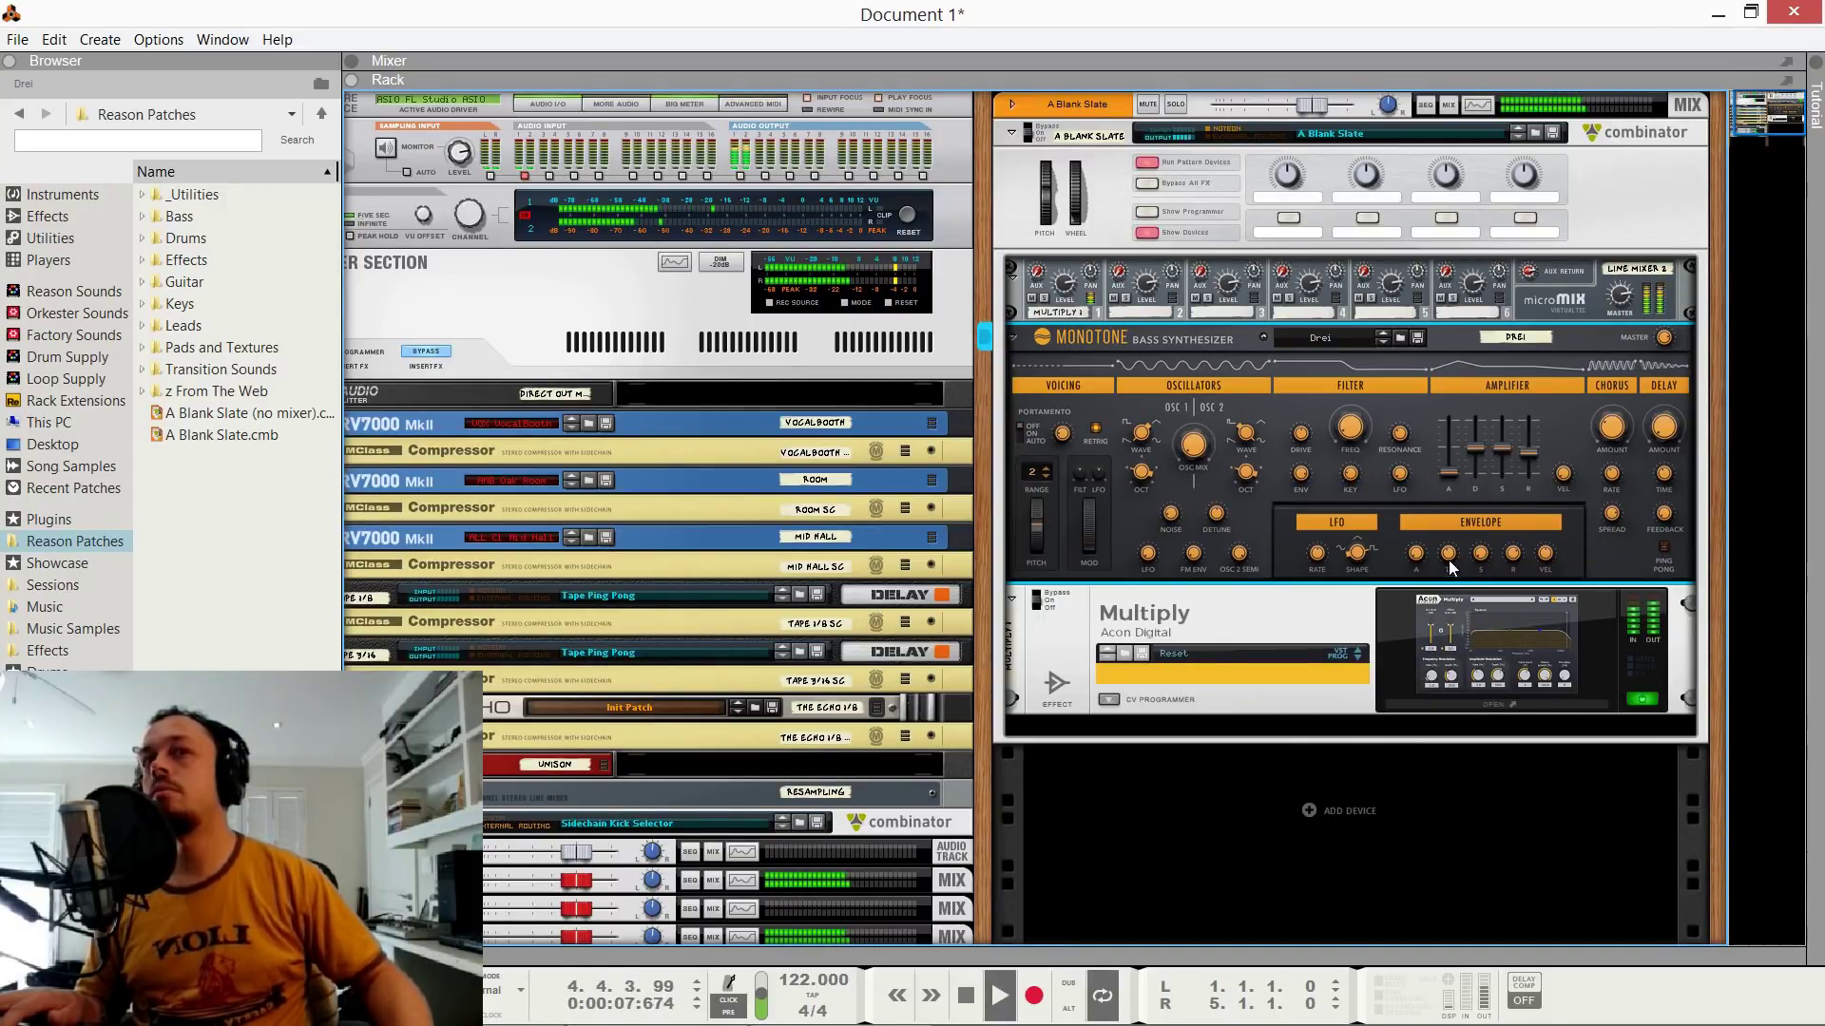
pyautogui.moveTo(1446, 570)
pyautogui.moveTo(1445, 572); pyautogui.dragTo(1445, 570)
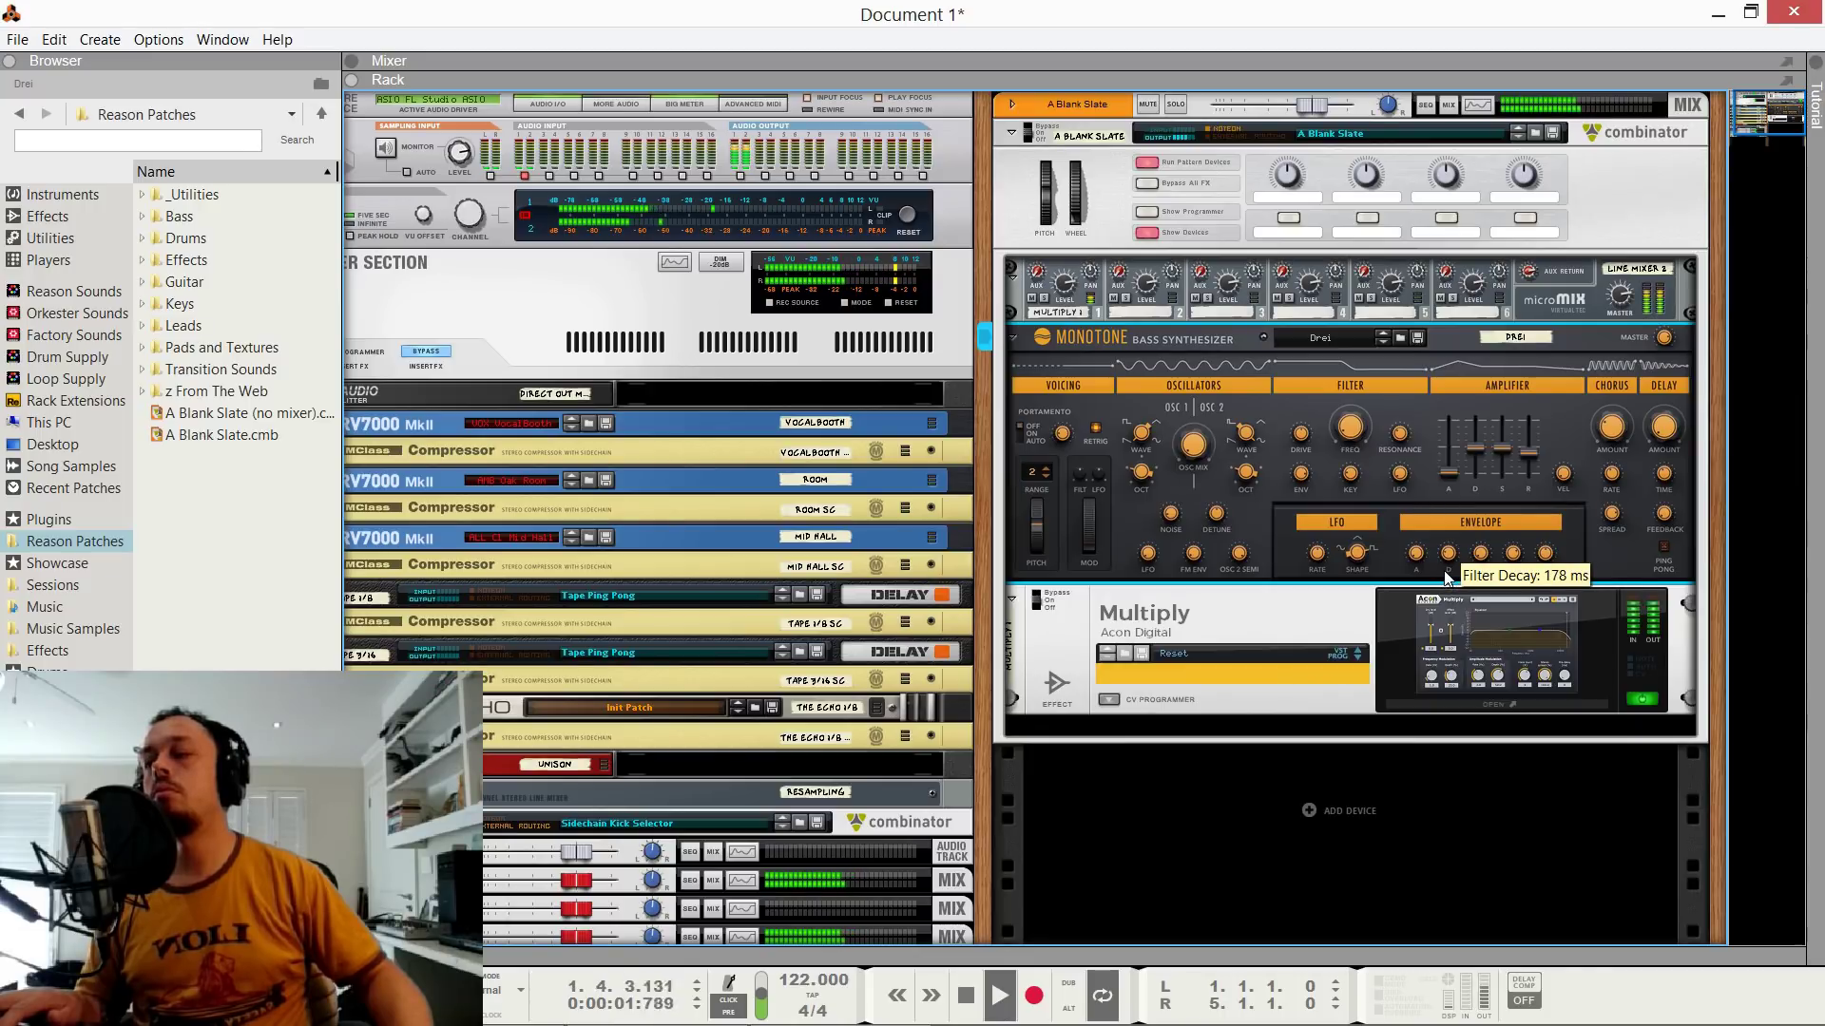
pyautogui.click(1149, 233)
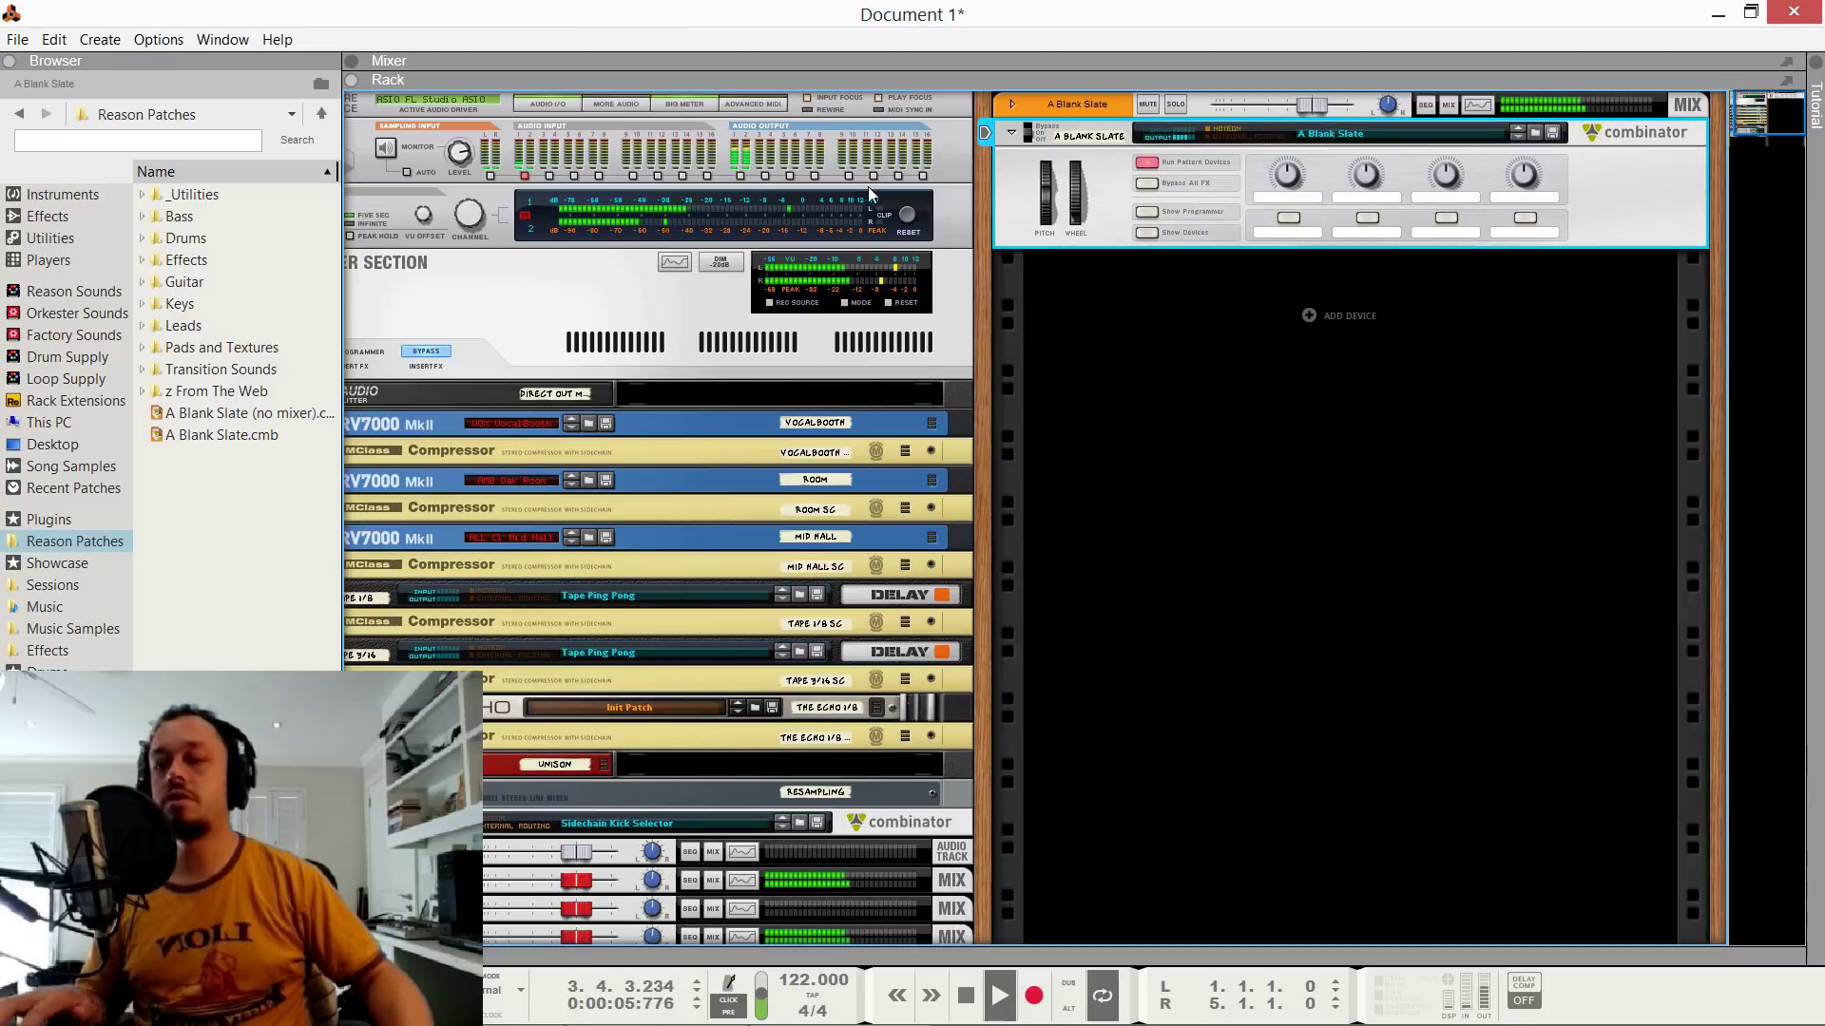
# Rename the sequencer track of the Monotone Combinator to "Bass".
pyautogui.press('F7')
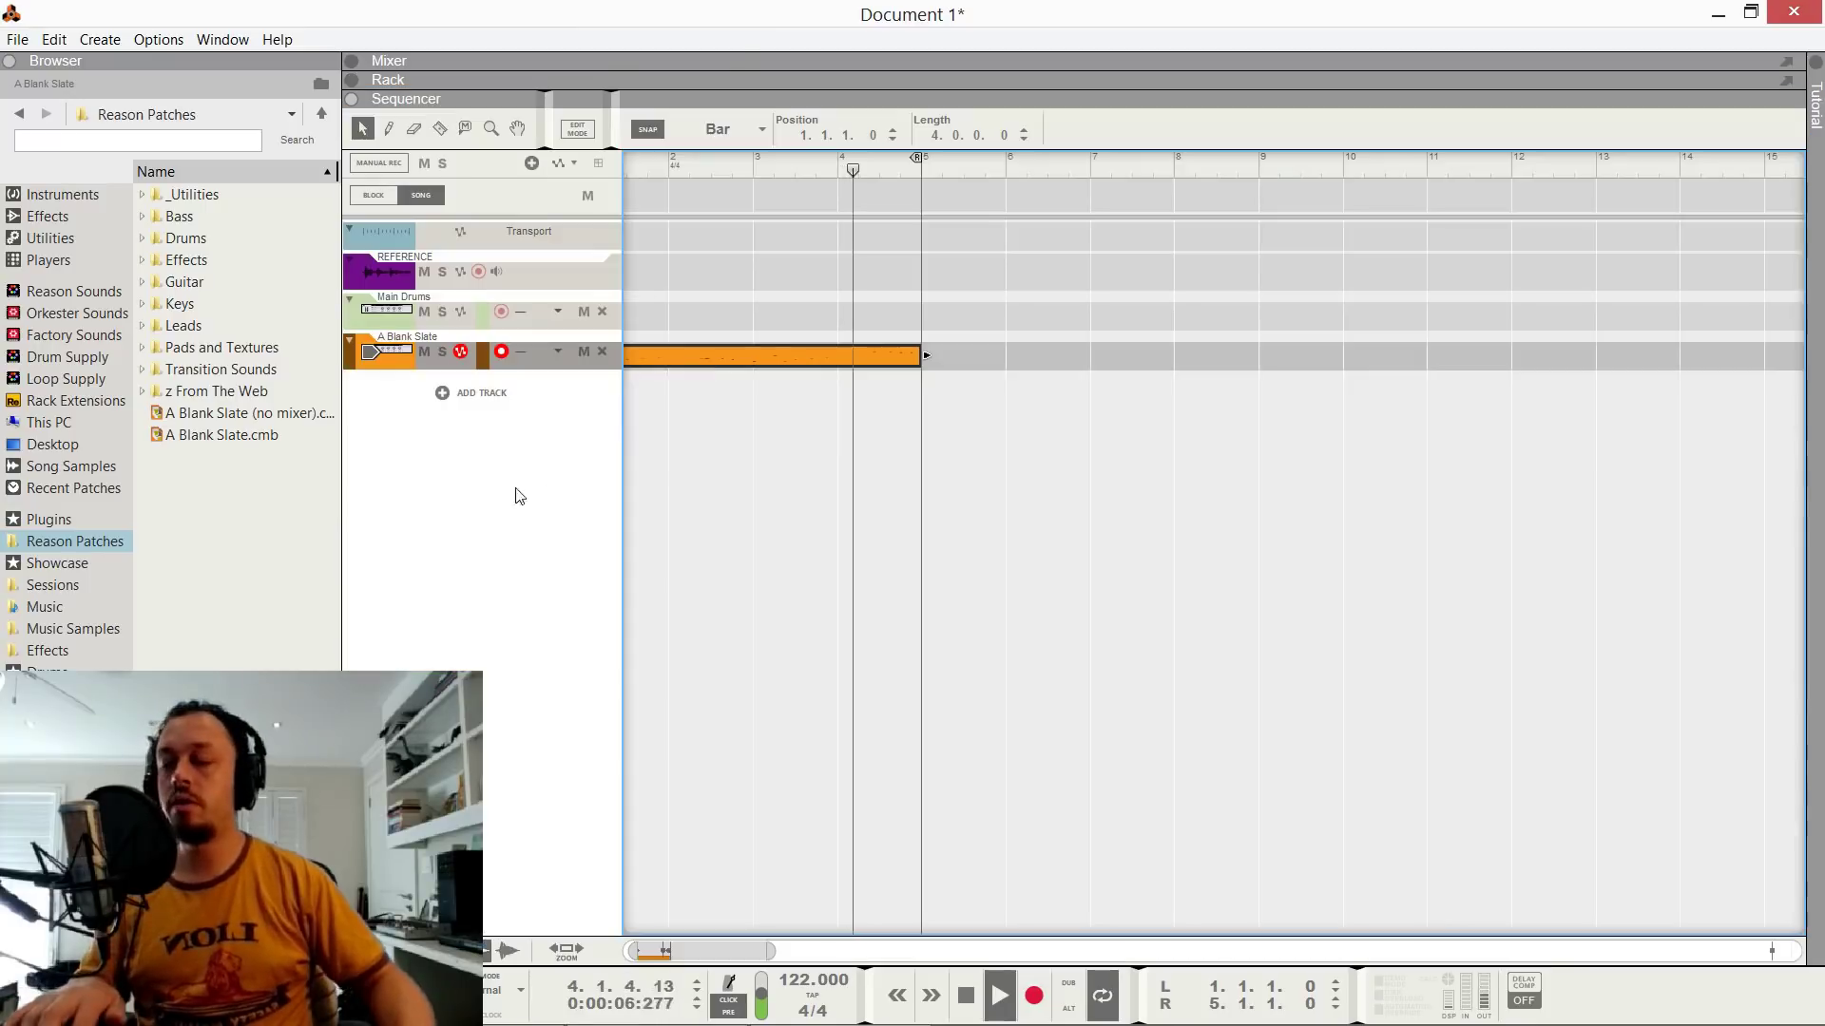
pyautogui.doubleClick(384, 348)
pyautogui.write('Bass')
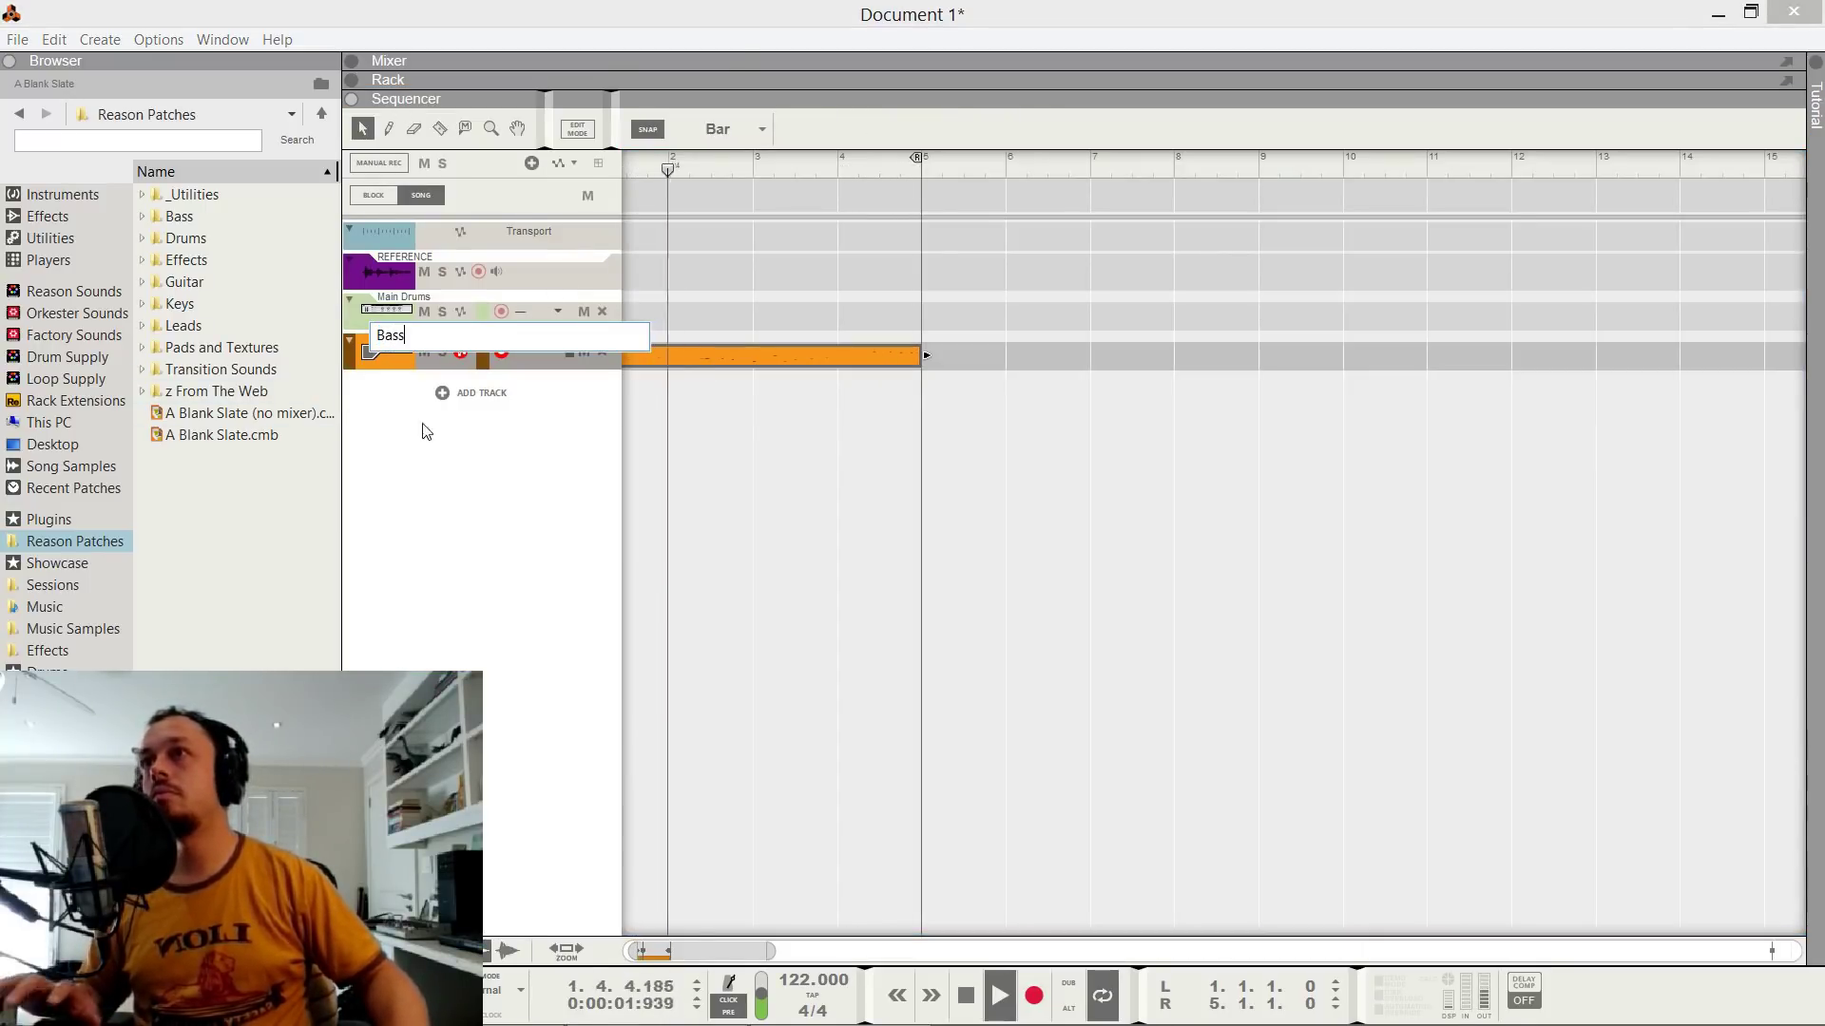
pyautogui.press('Return')
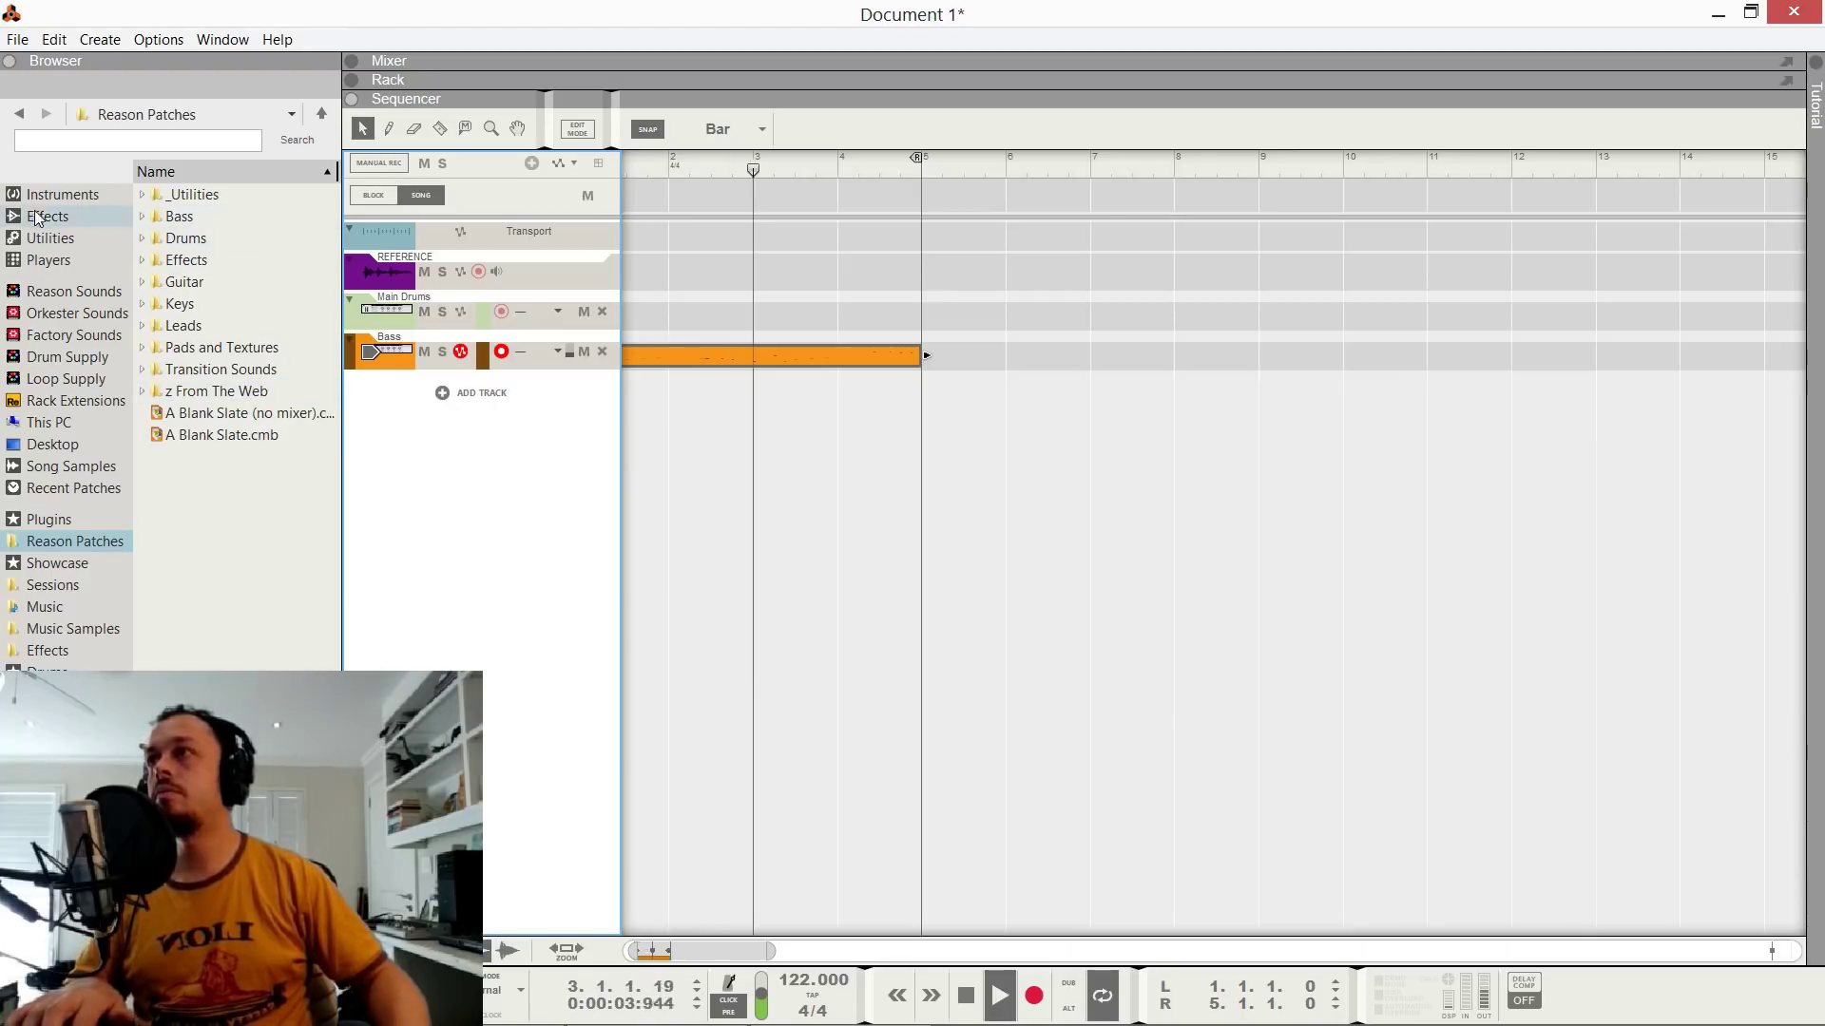
# Add a second Combinator from A Blank Slate.cmb as a new track and show its devices in the rack.
pyautogui.moveTo(247, 436); pyautogui.dragTo(453, 476)
pyautogui.press('F6')
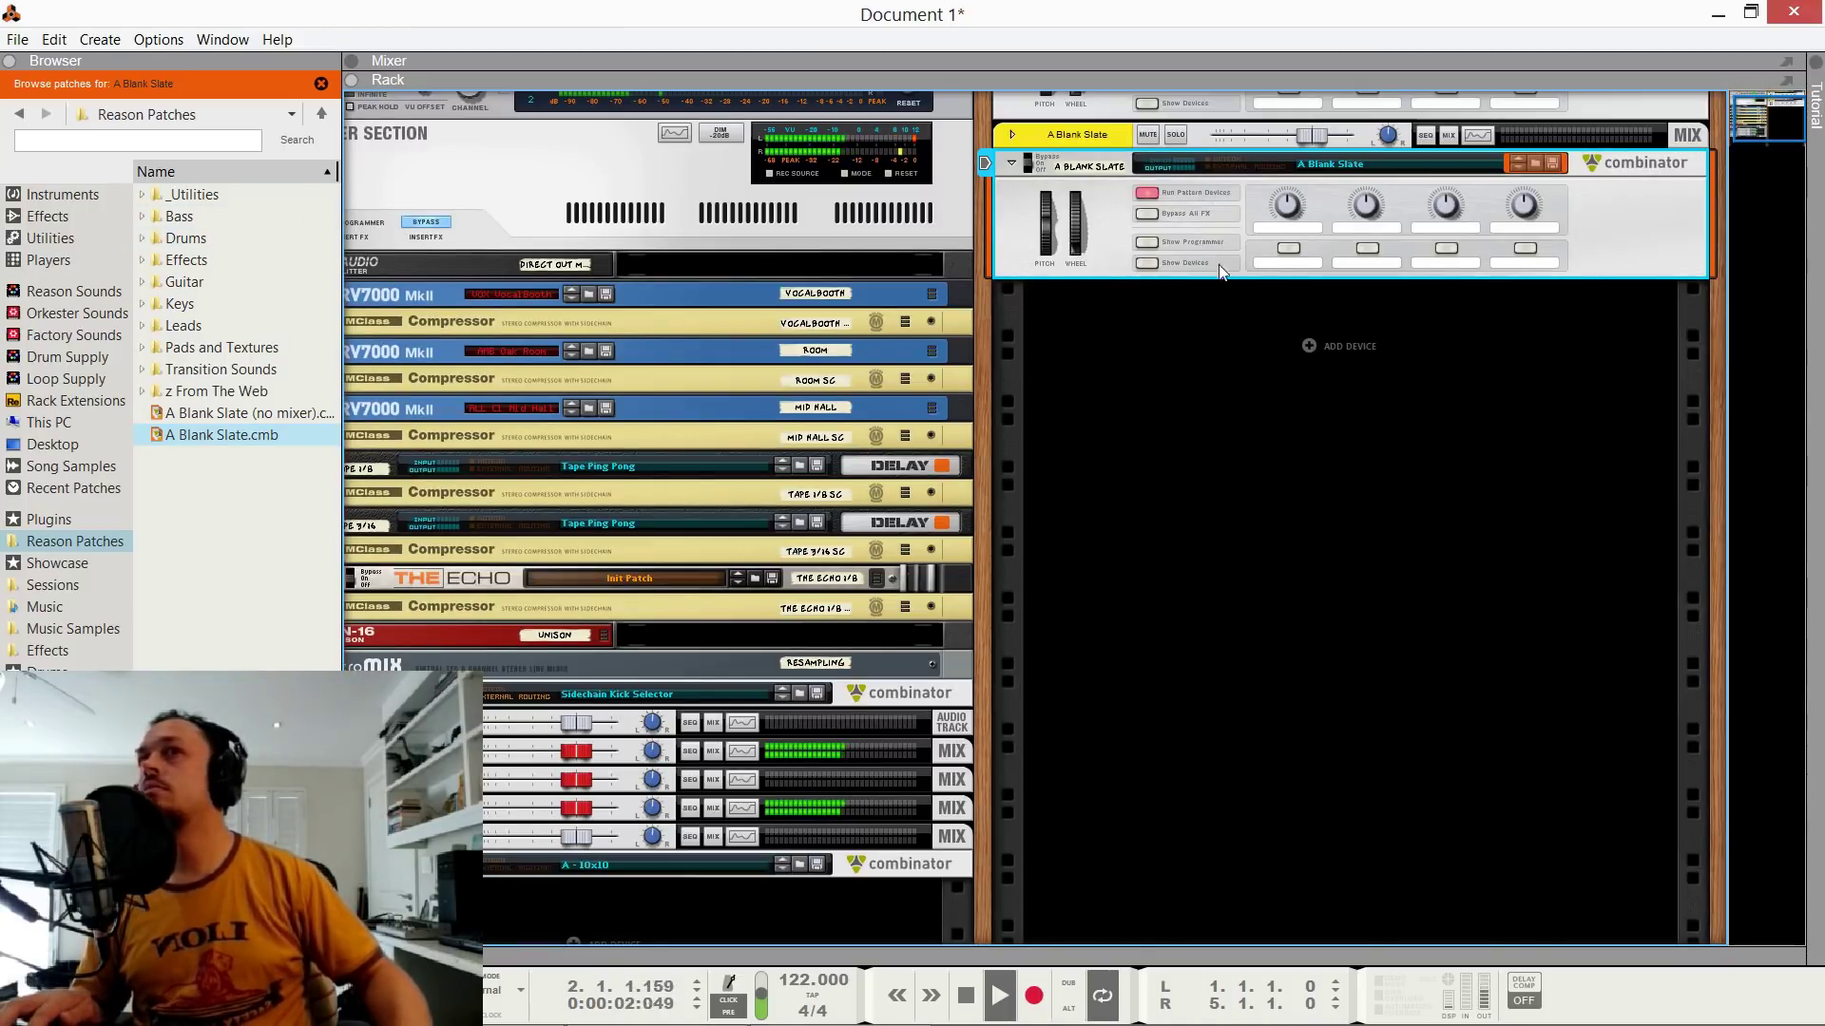
pyautogui.click(1137, 264)
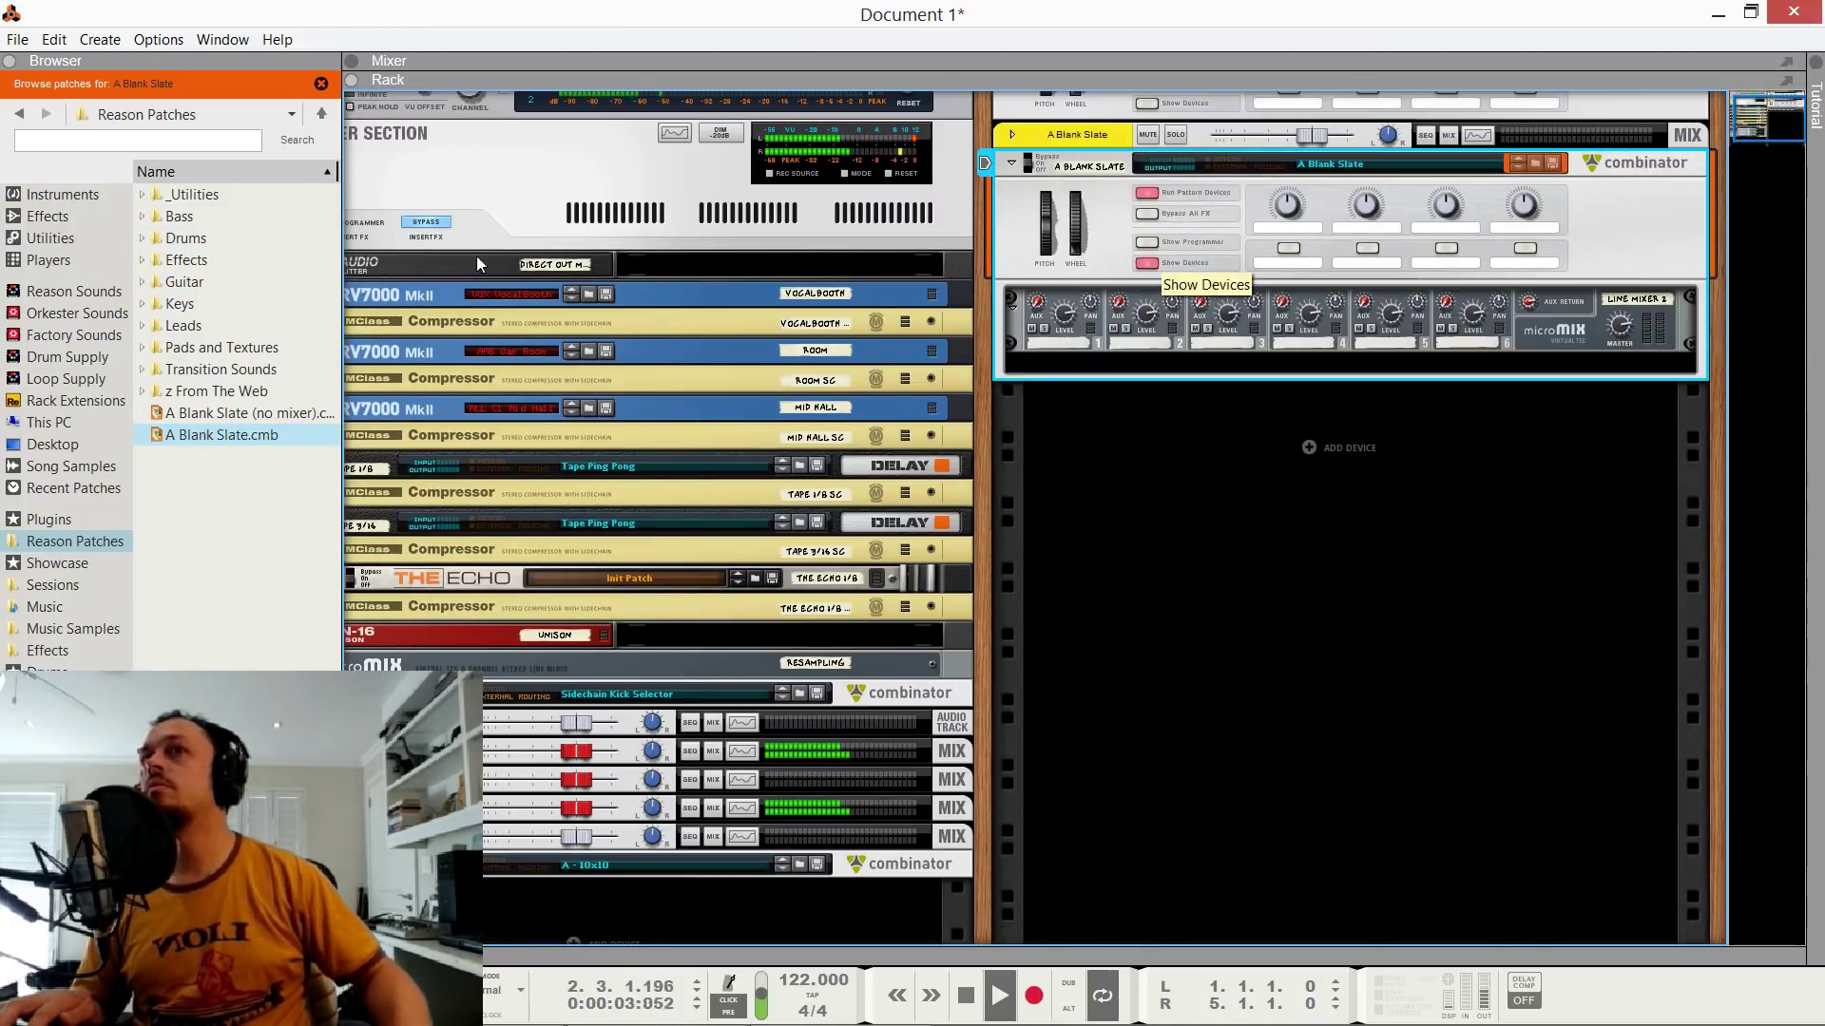
# Insert a Rytmik Drum Machine below the line mixer inside the new Combinator.
pyautogui.click(76, 196)
pyautogui.scroll(-5, 256, 504)
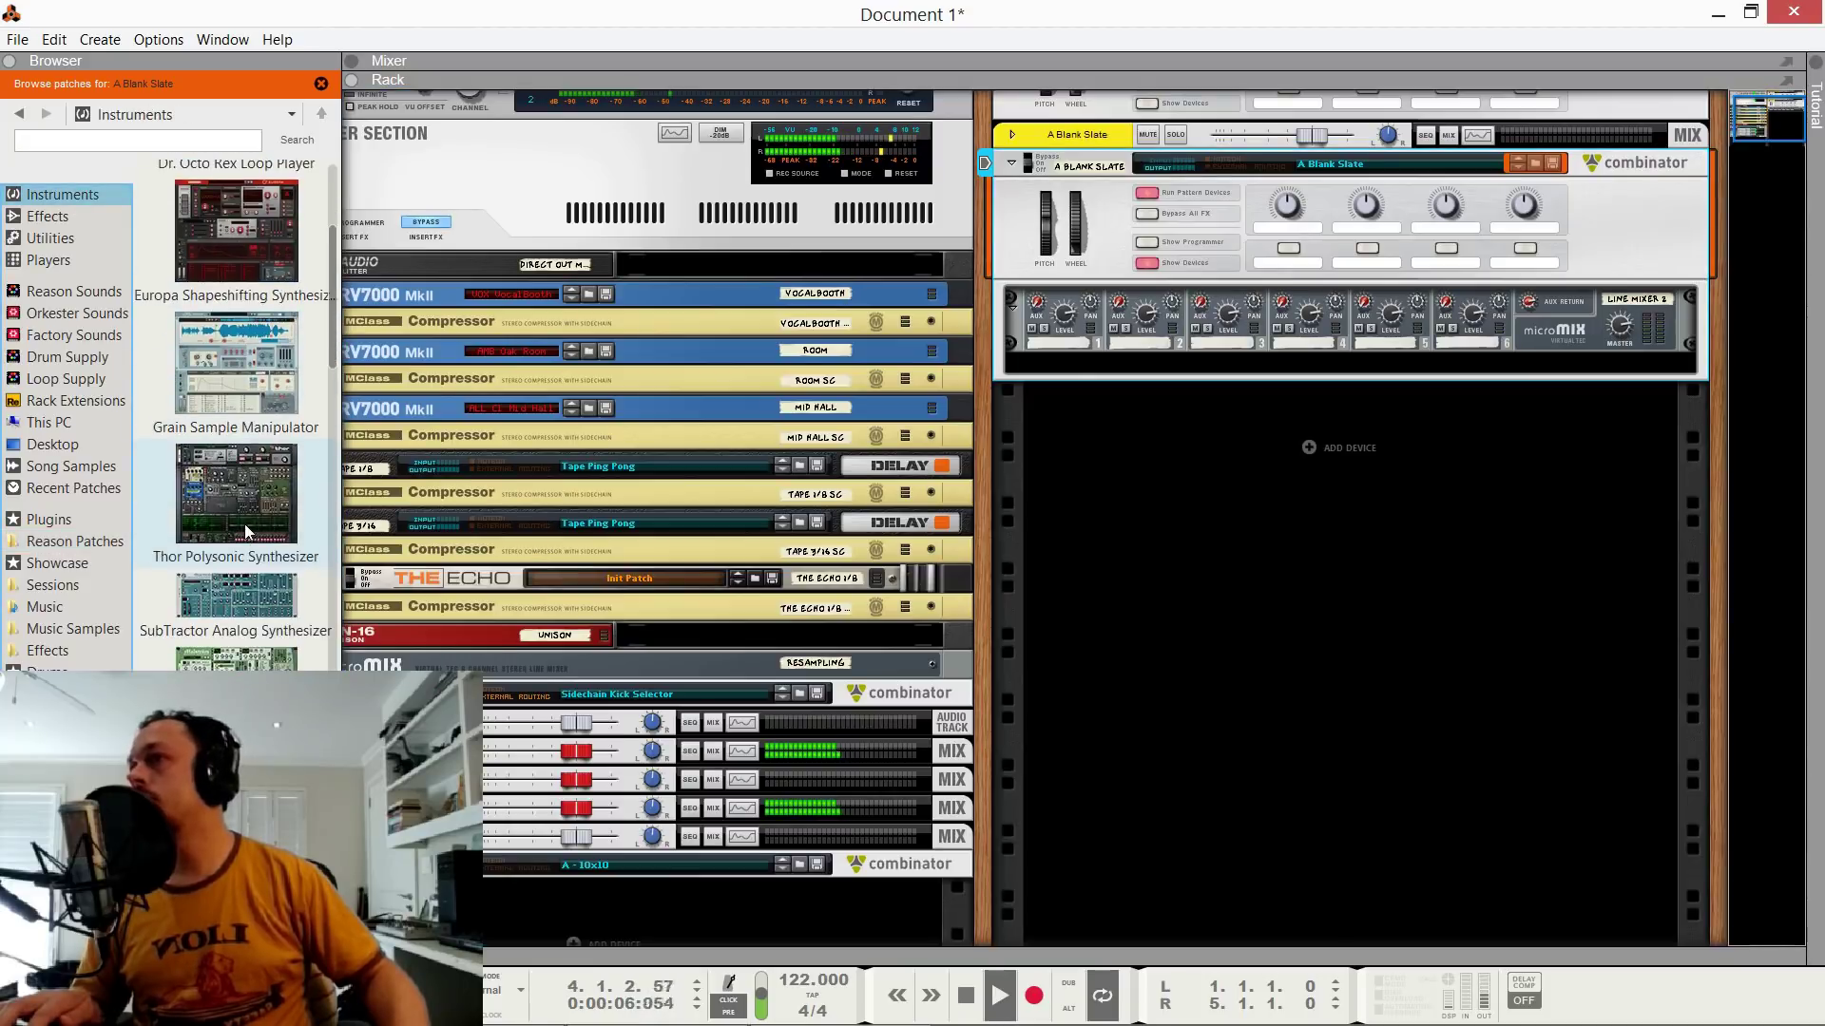
pyautogui.scroll(-2, 249, 570)
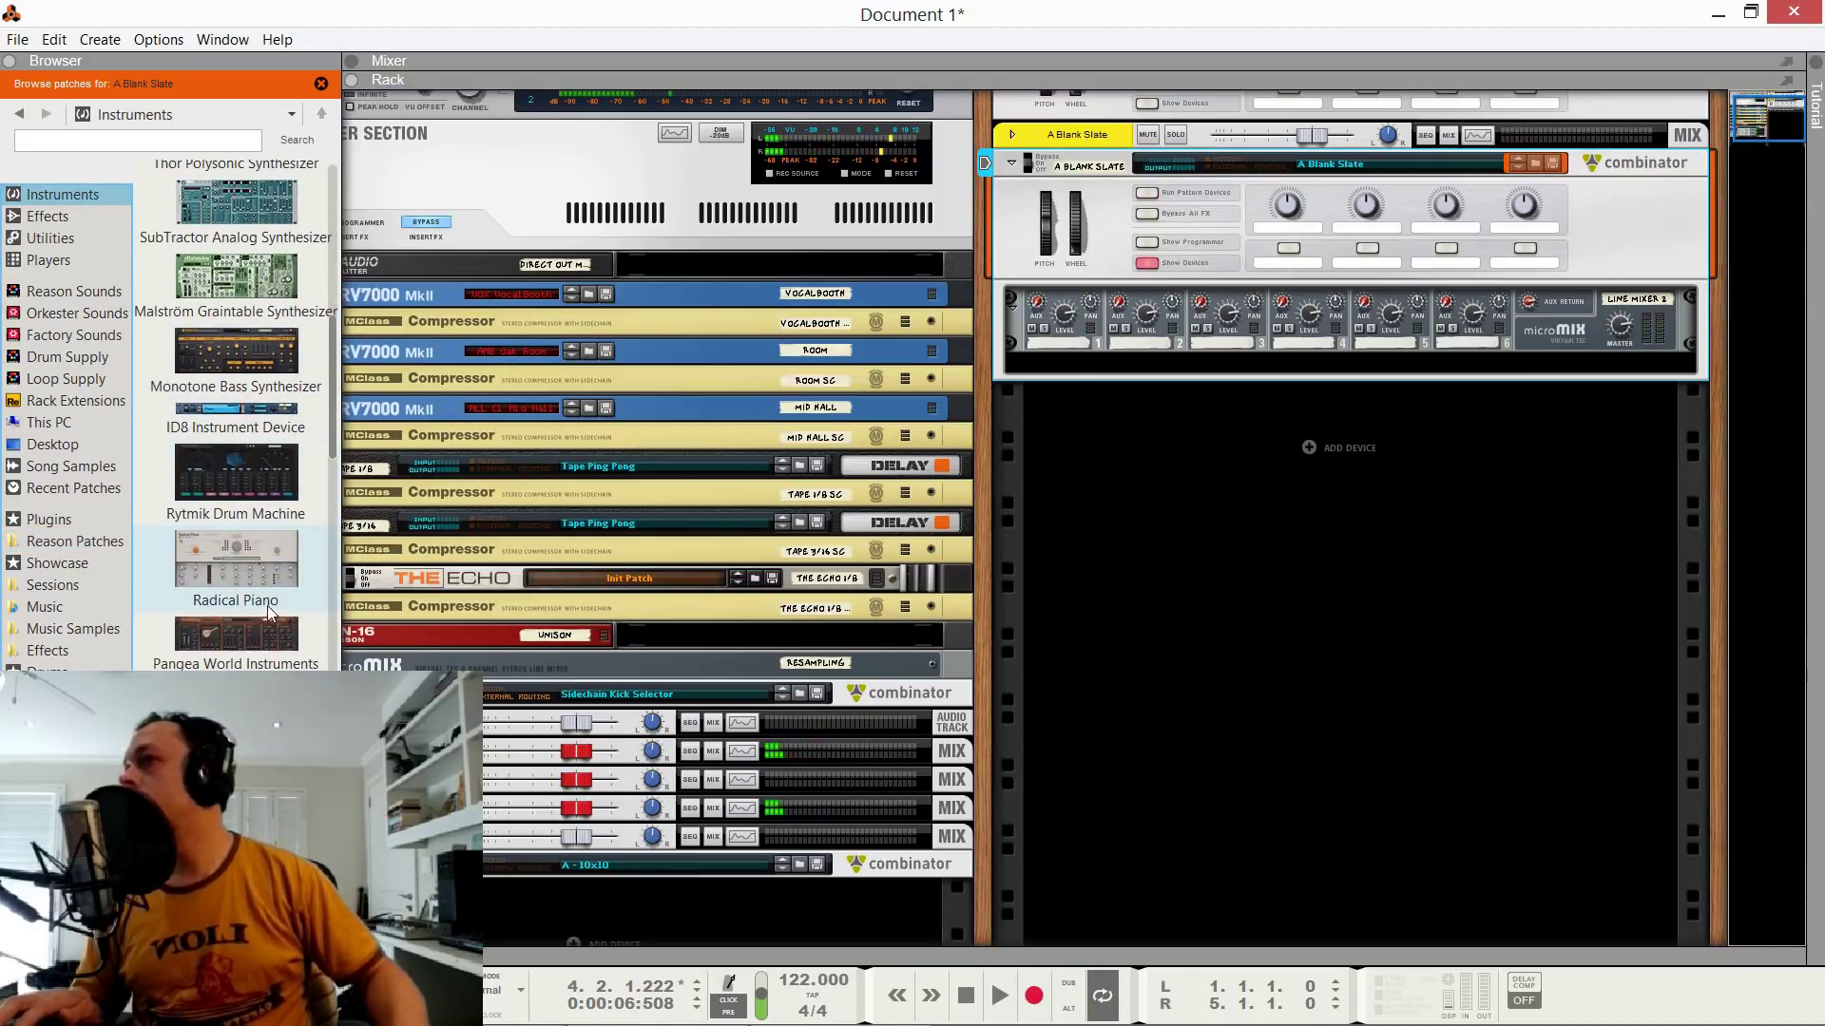
pyautogui.scroll(-2, 251, 610)
pyautogui.moveTo(240, 346)
pyautogui.mouseDown()
pyautogui.moveTo(493, 321)
pyautogui.moveTo(720, 363)
pyautogui.moveTo(1270, 349)
pyautogui.moveTo(1264, 367)
pyautogui.mouseUp()
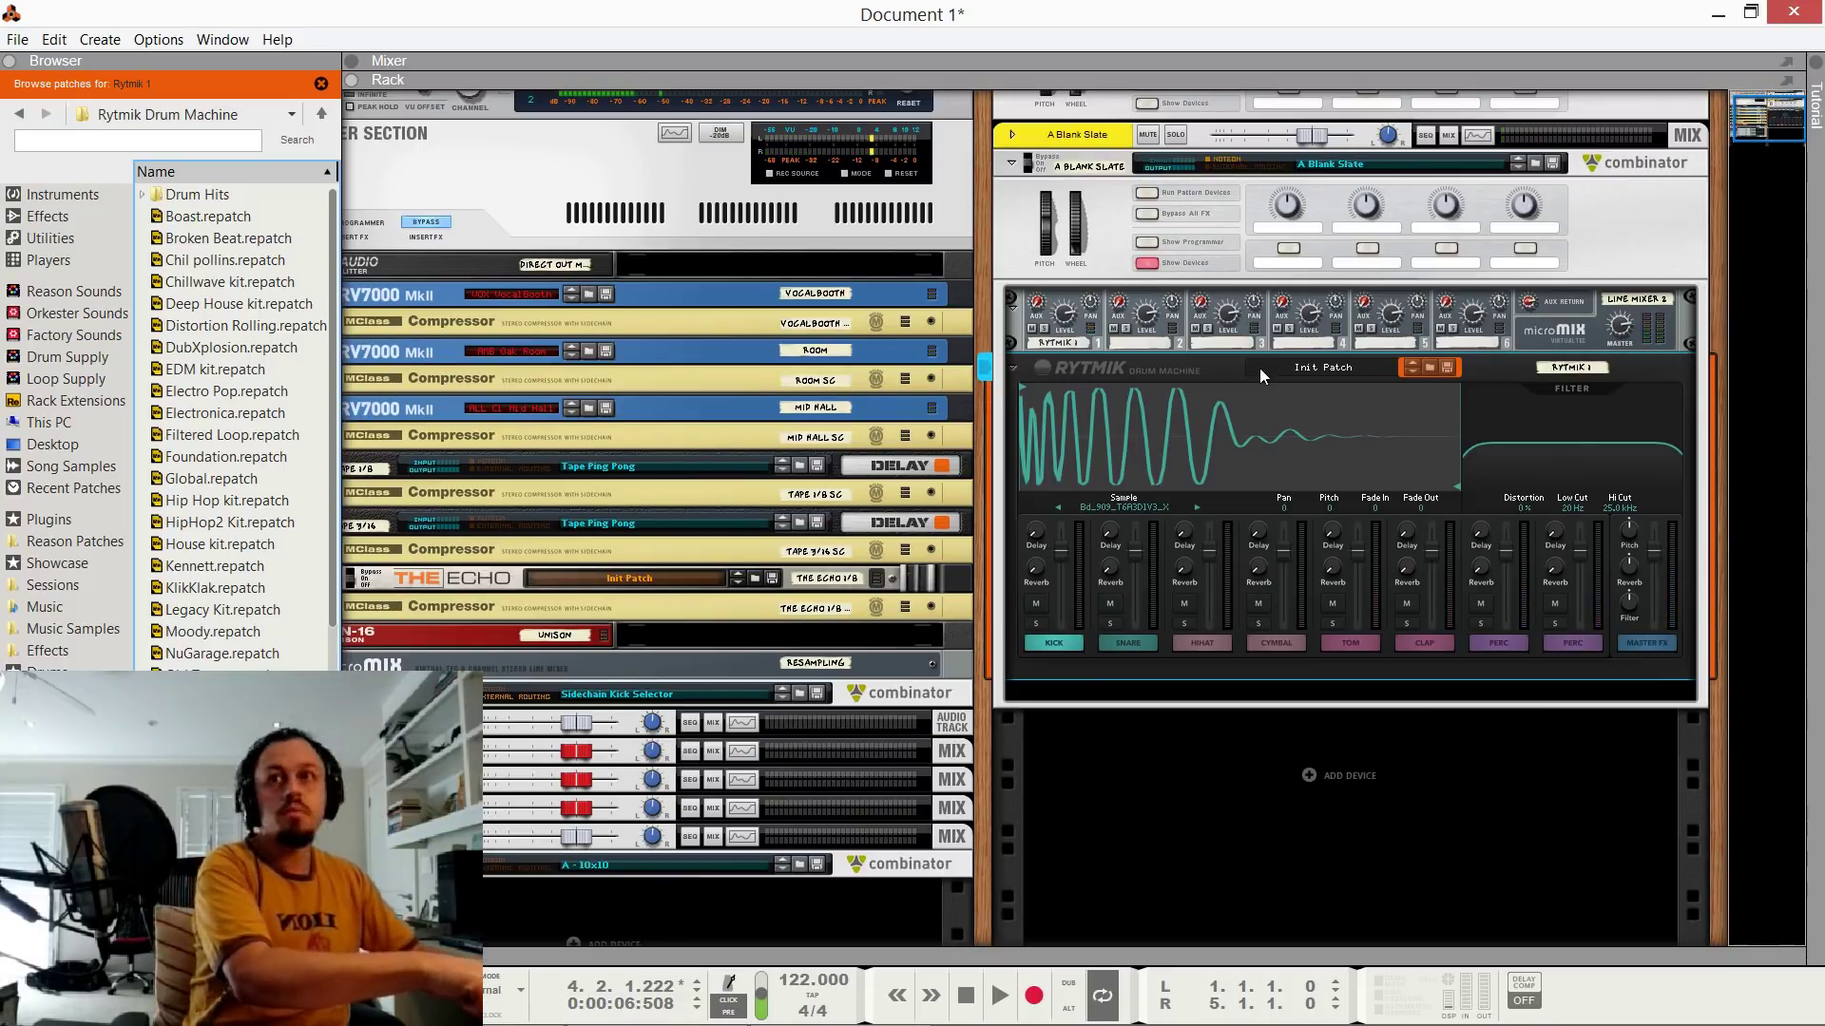
# Audition the Rytmik's first patches from Boast through Broken Beat and Chil pollins, stopping at Chillwave kit.
pyautogui.click(1411, 374)
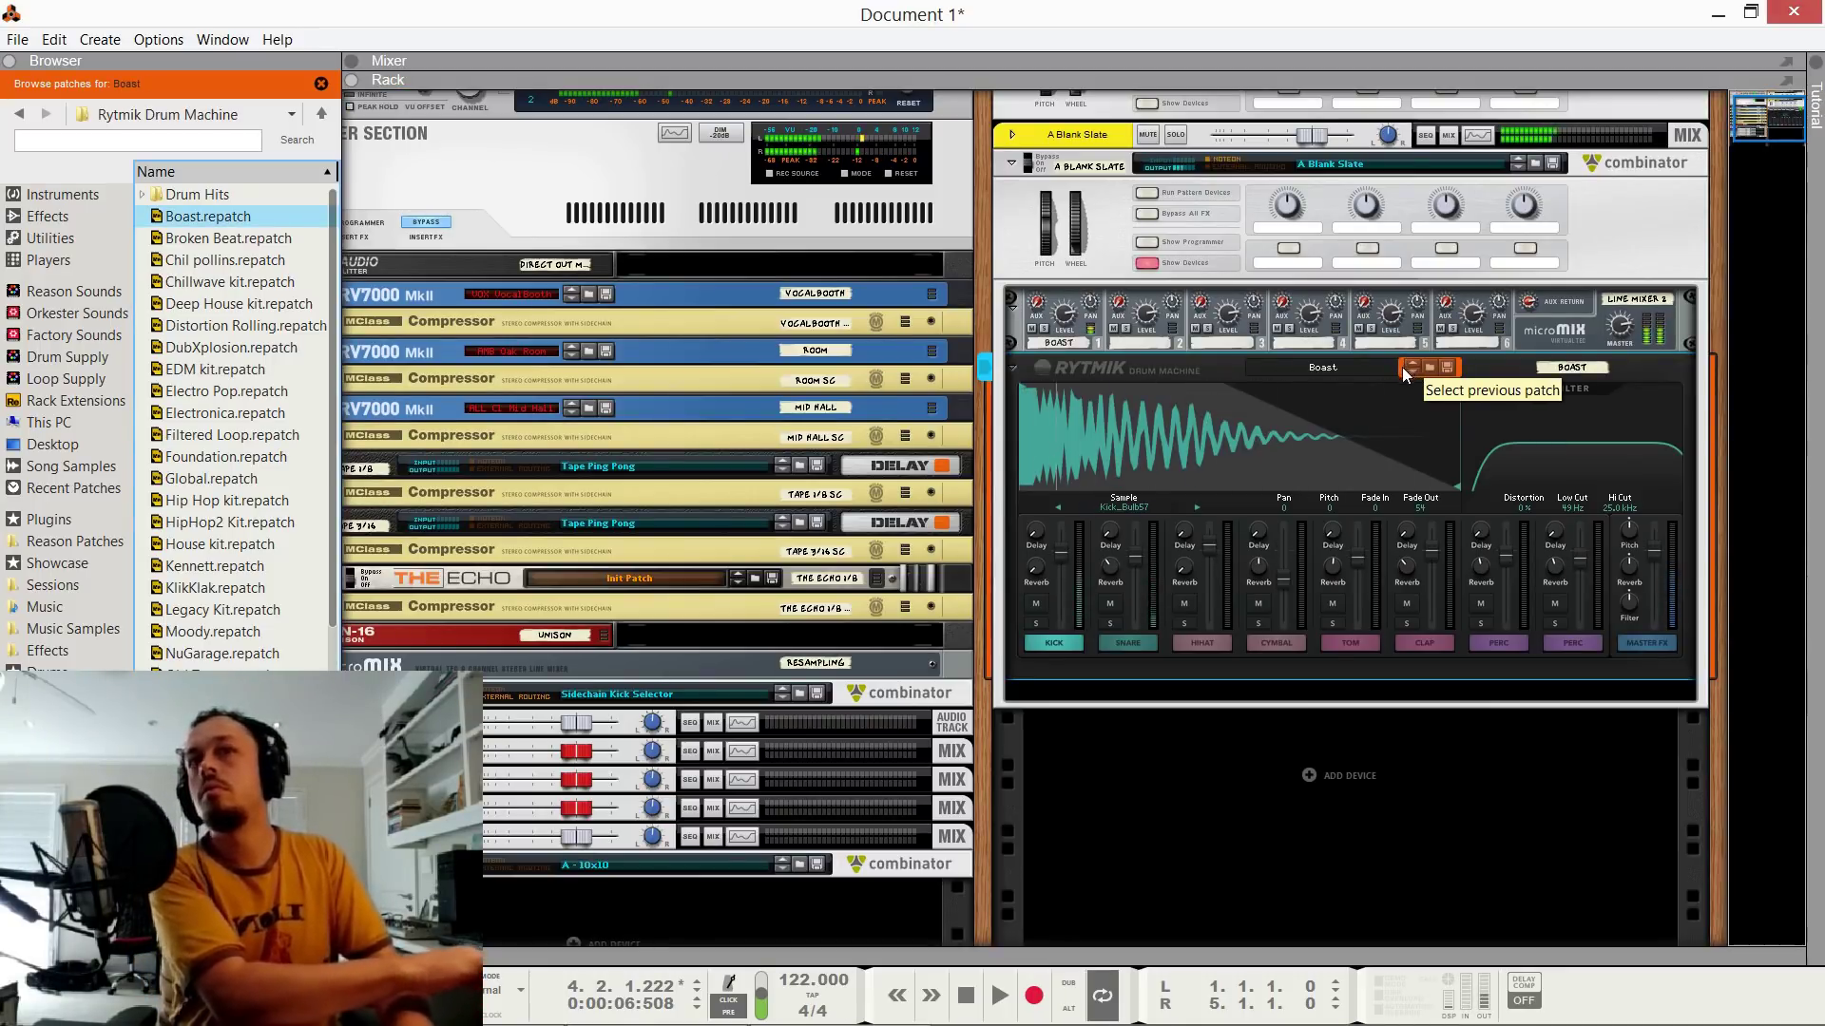
pyautogui.click(1411, 376)
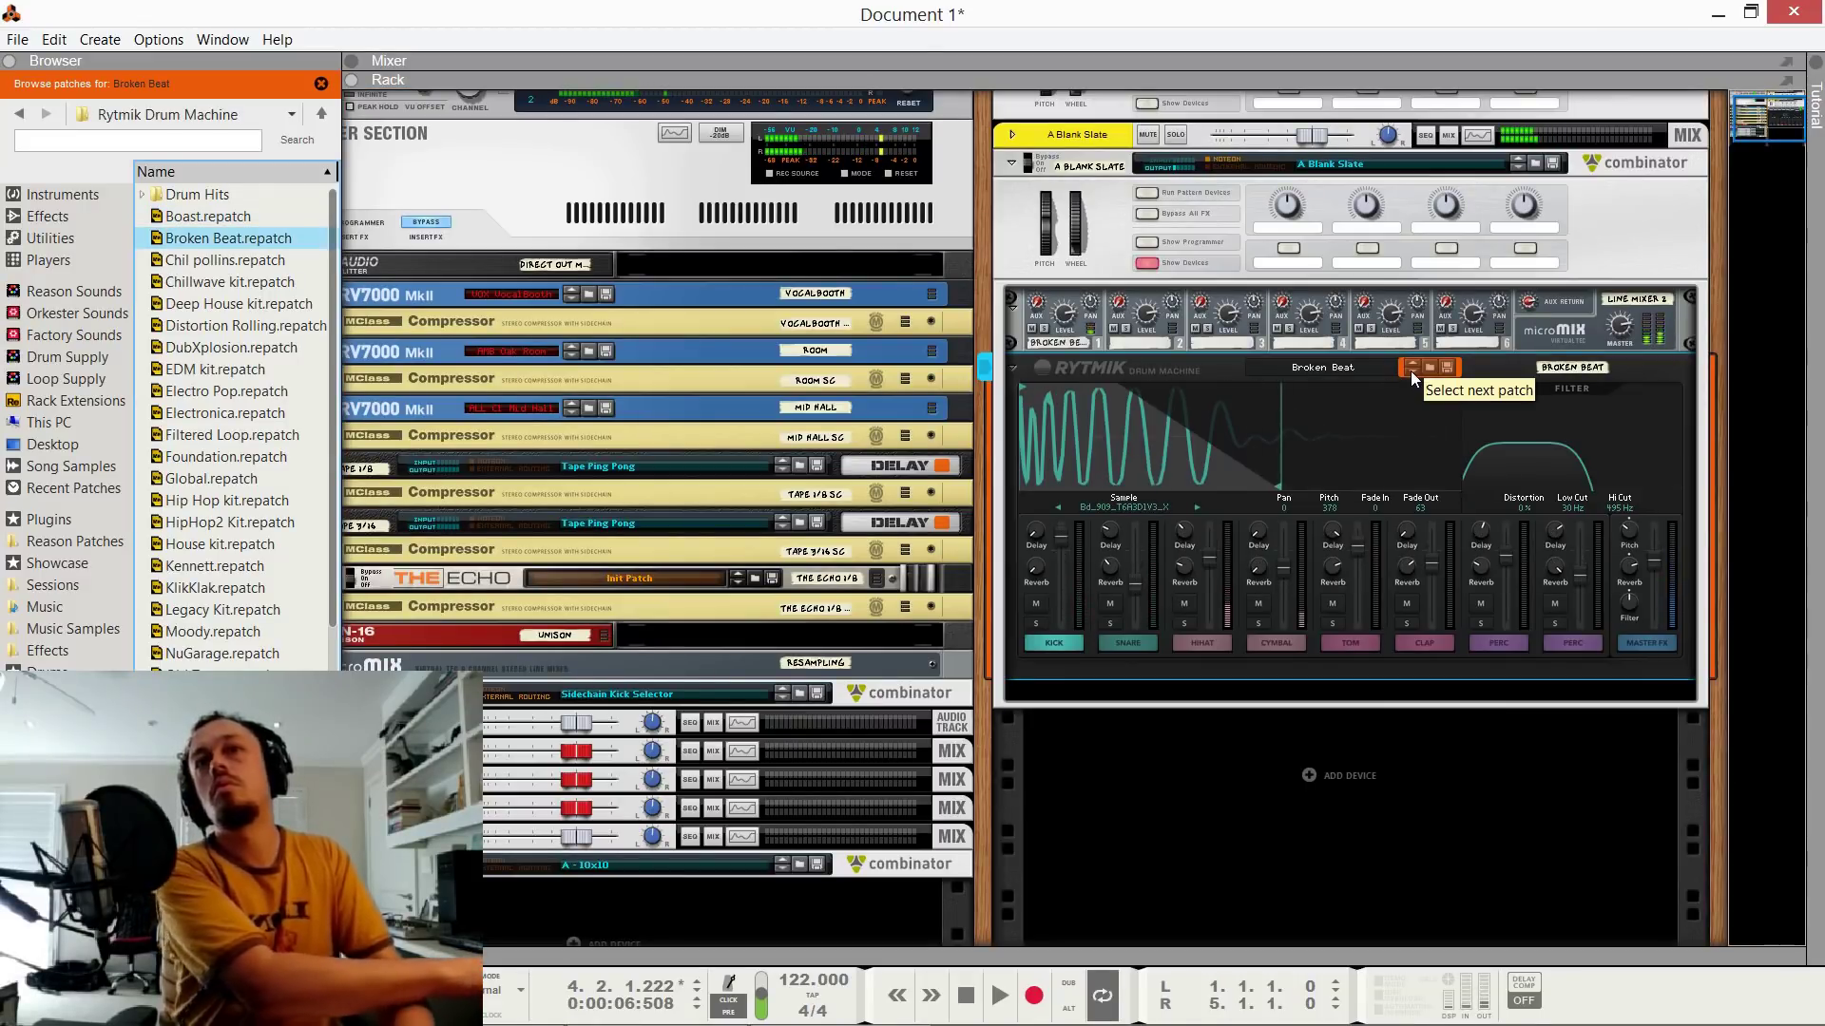
pyautogui.click(1410, 371)
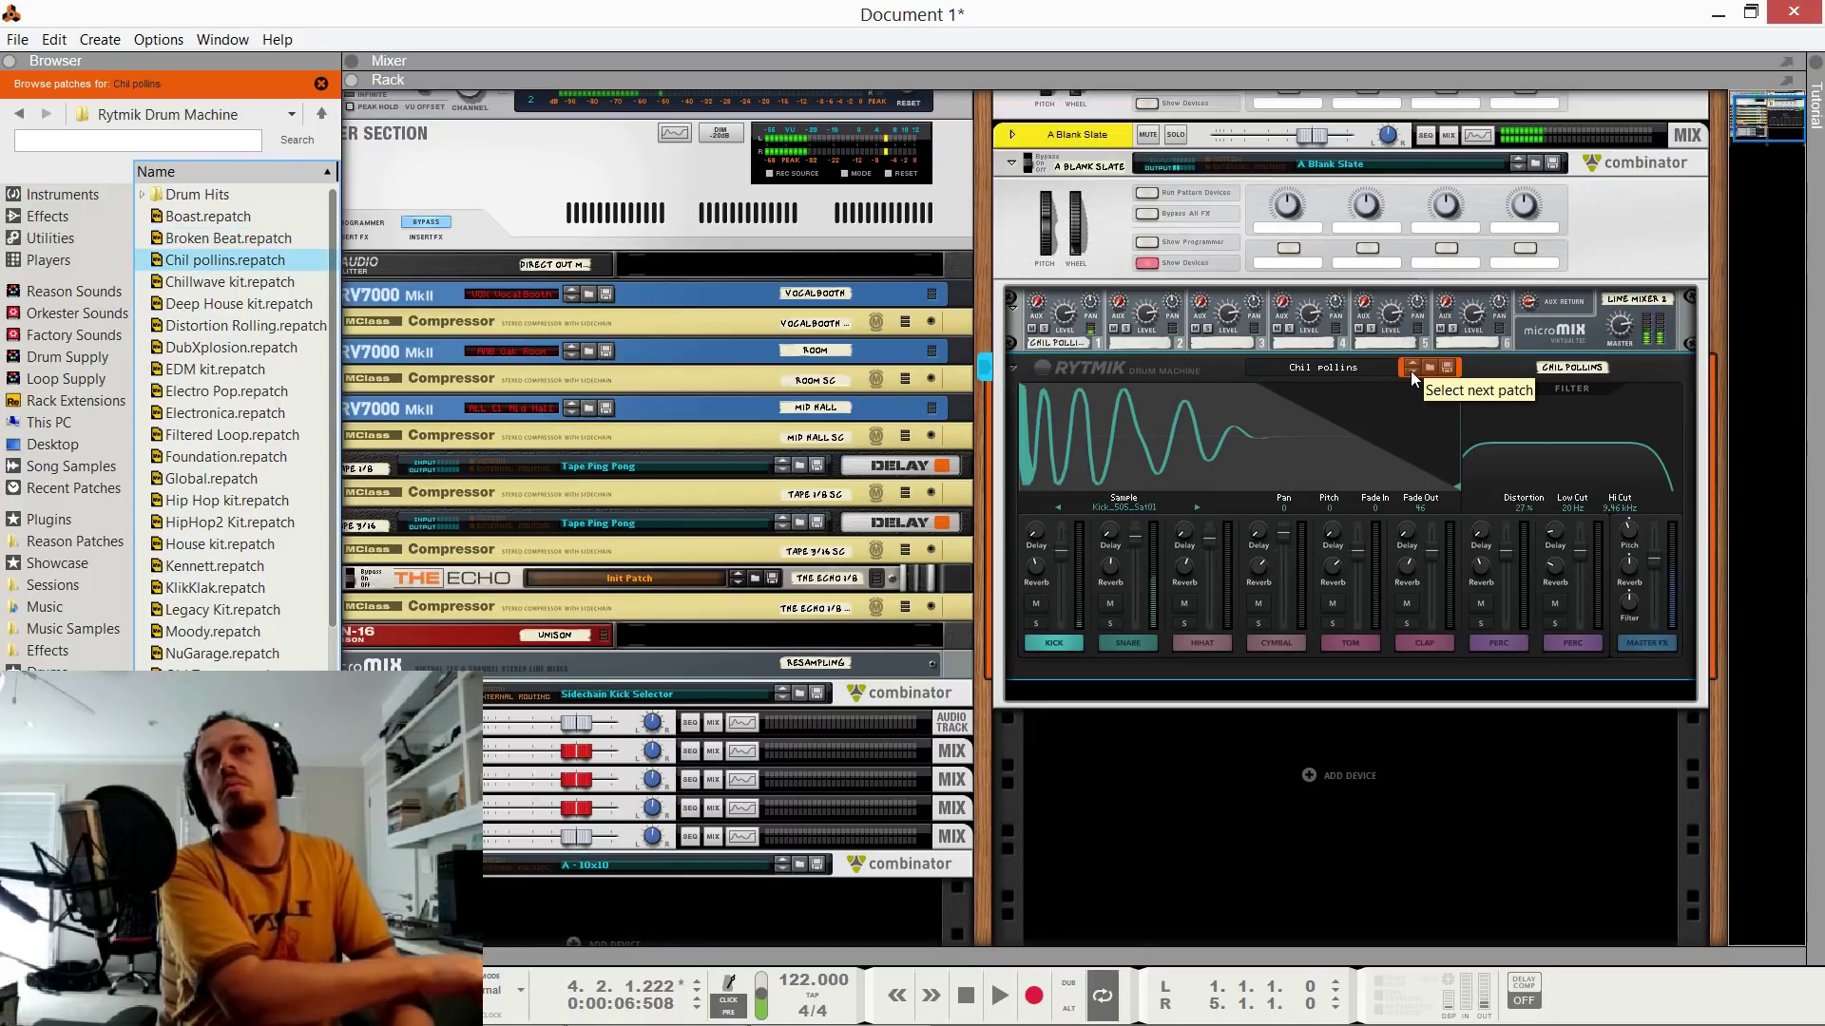
pyautogui.click(1410, 370)
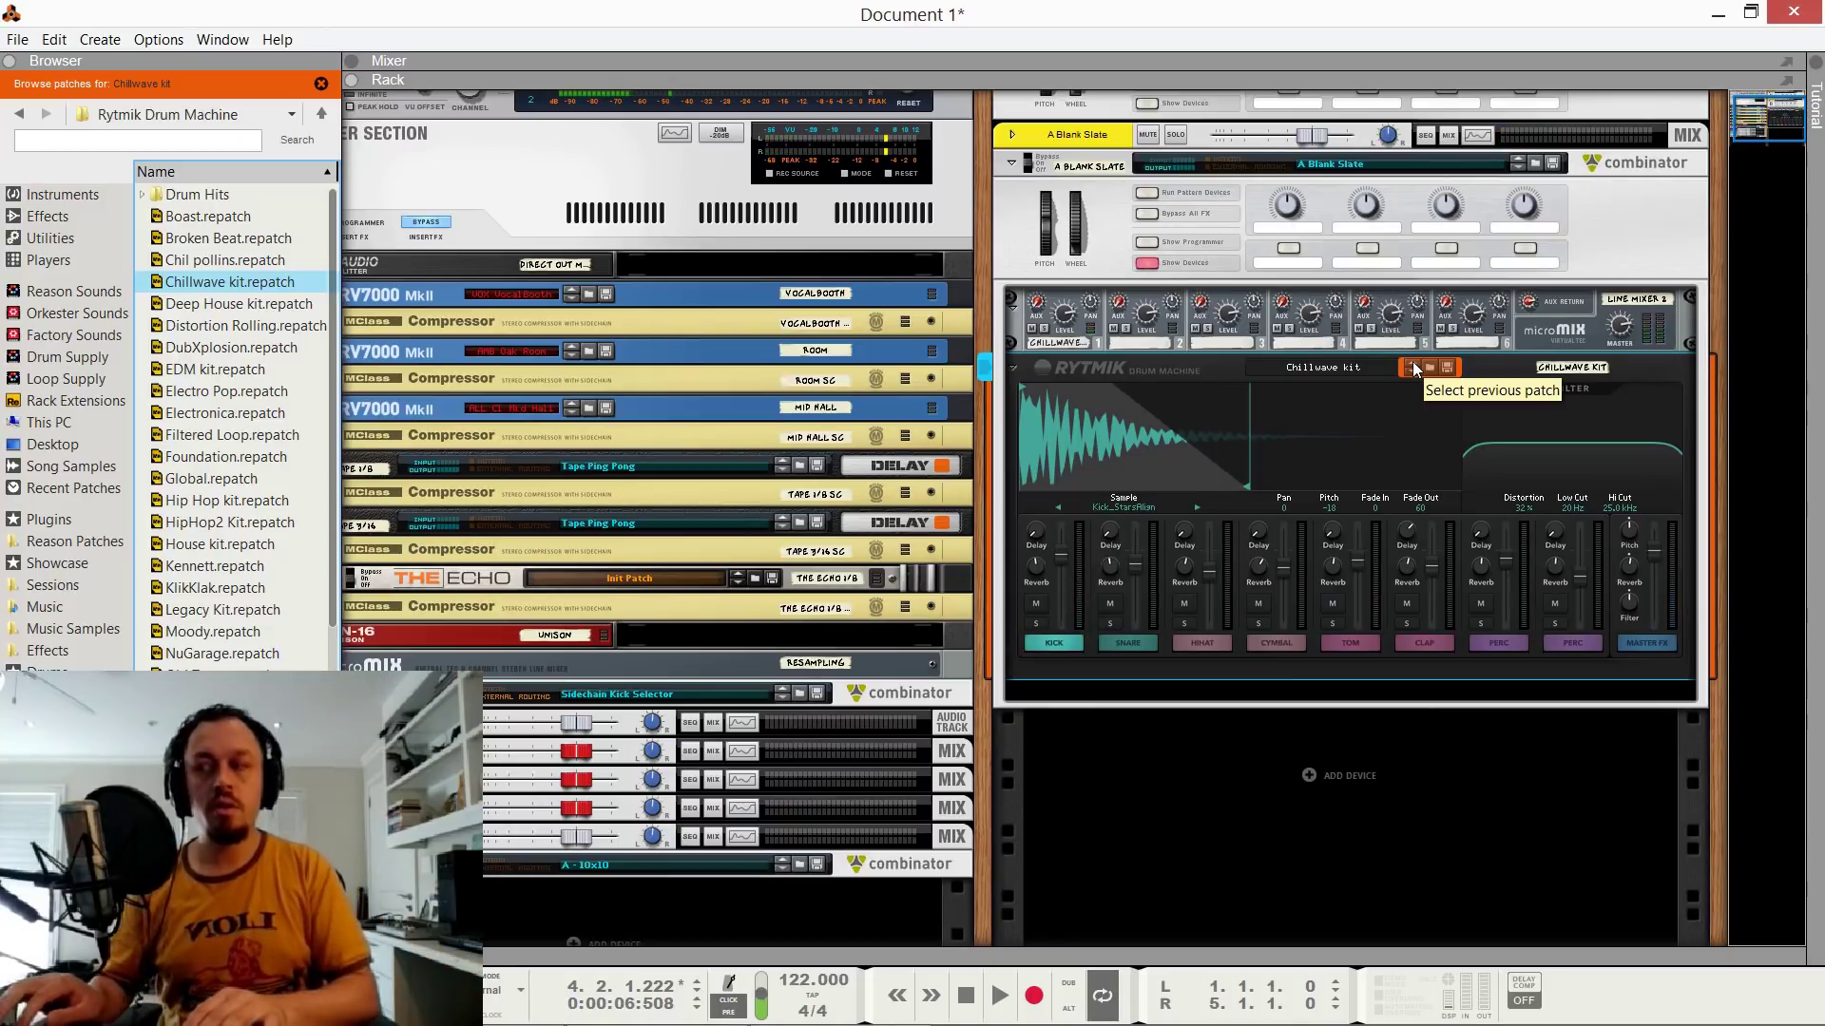
# Record a four-bar looped drum pattern from bar 1 with the Chillwave kit and overdub a further pass onto the same clip.
pyautogui.press('KP_0')
pyautogui.hotkey('ctrl', 'Return')
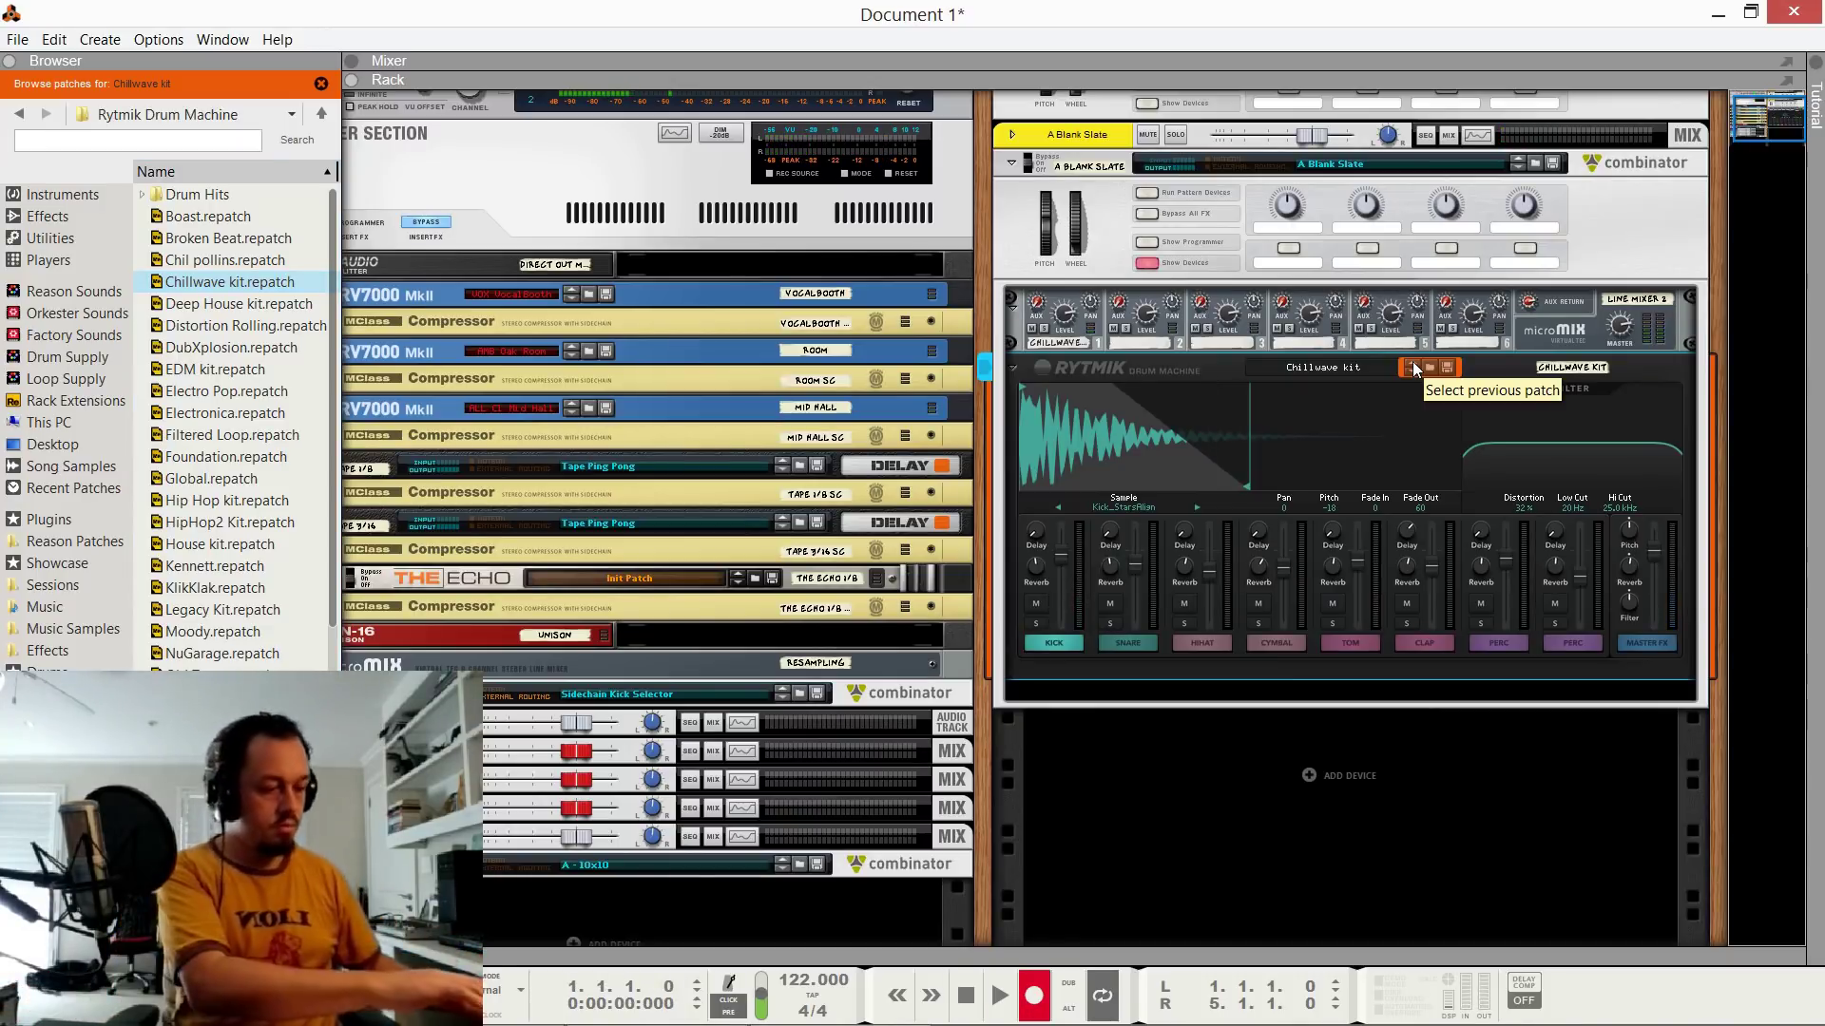
pyautogui.press('space')
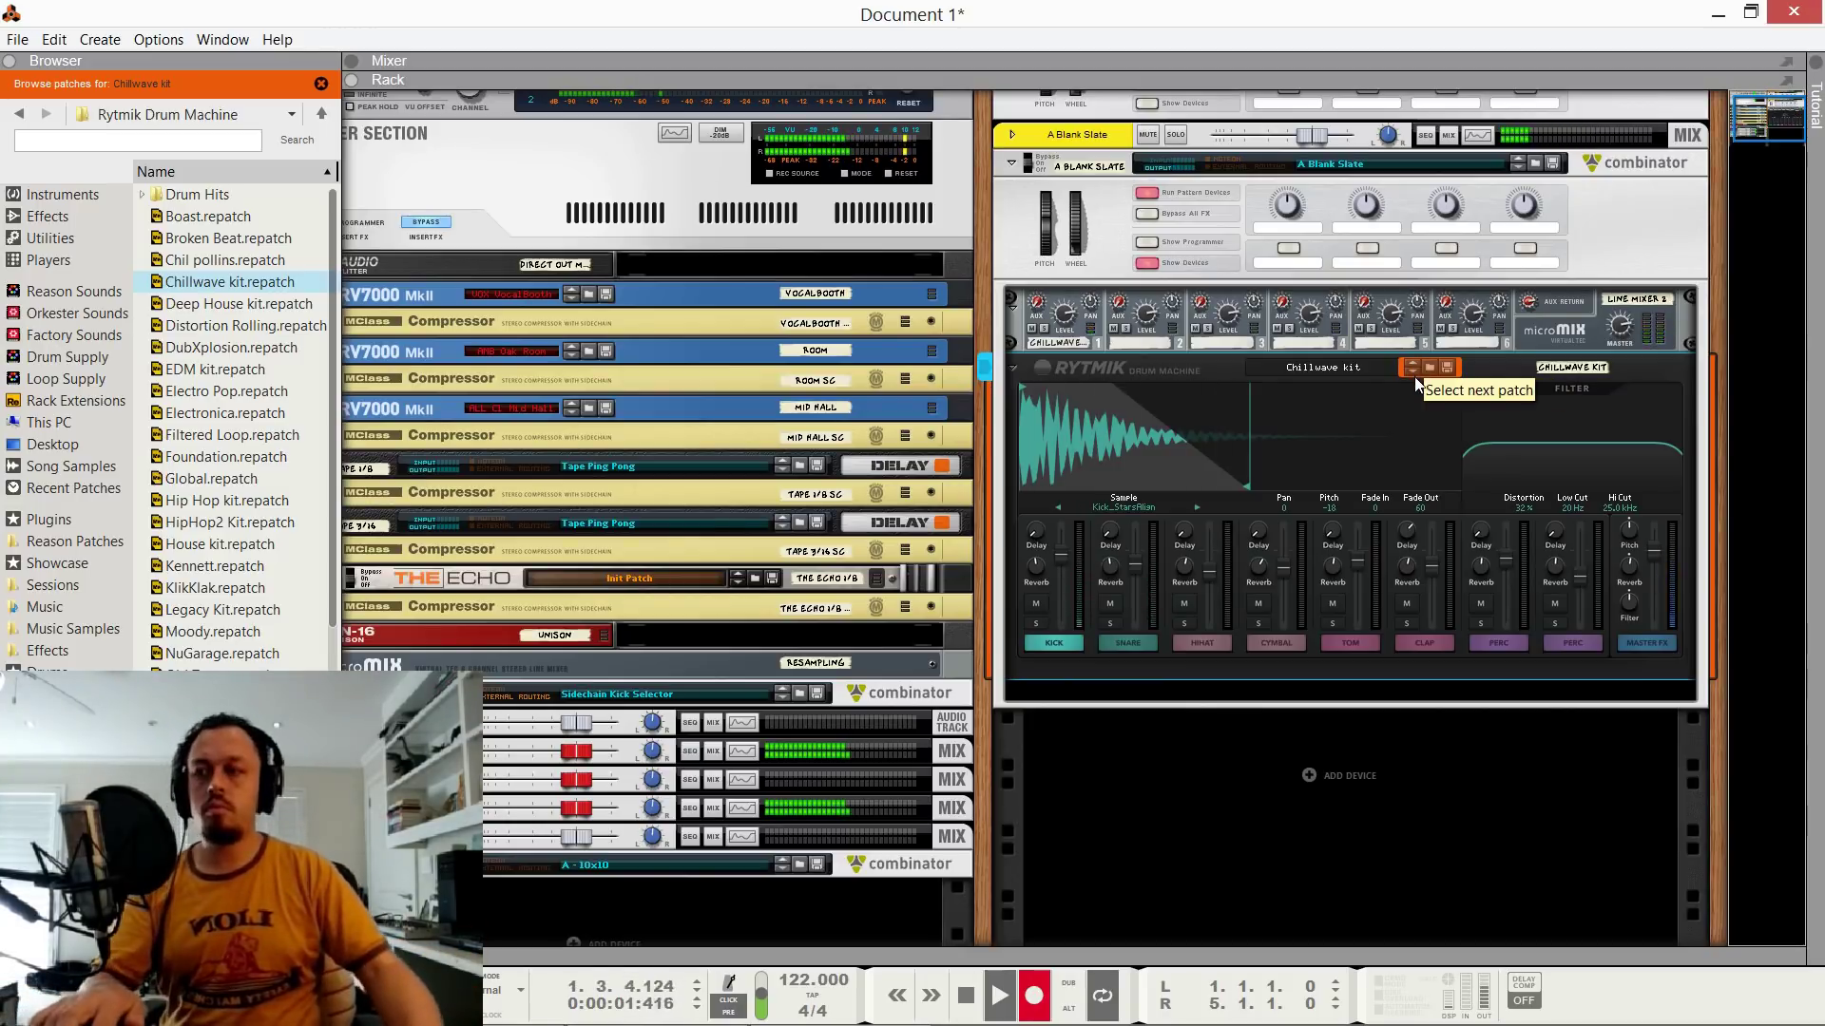
pyautogui.press('F7')
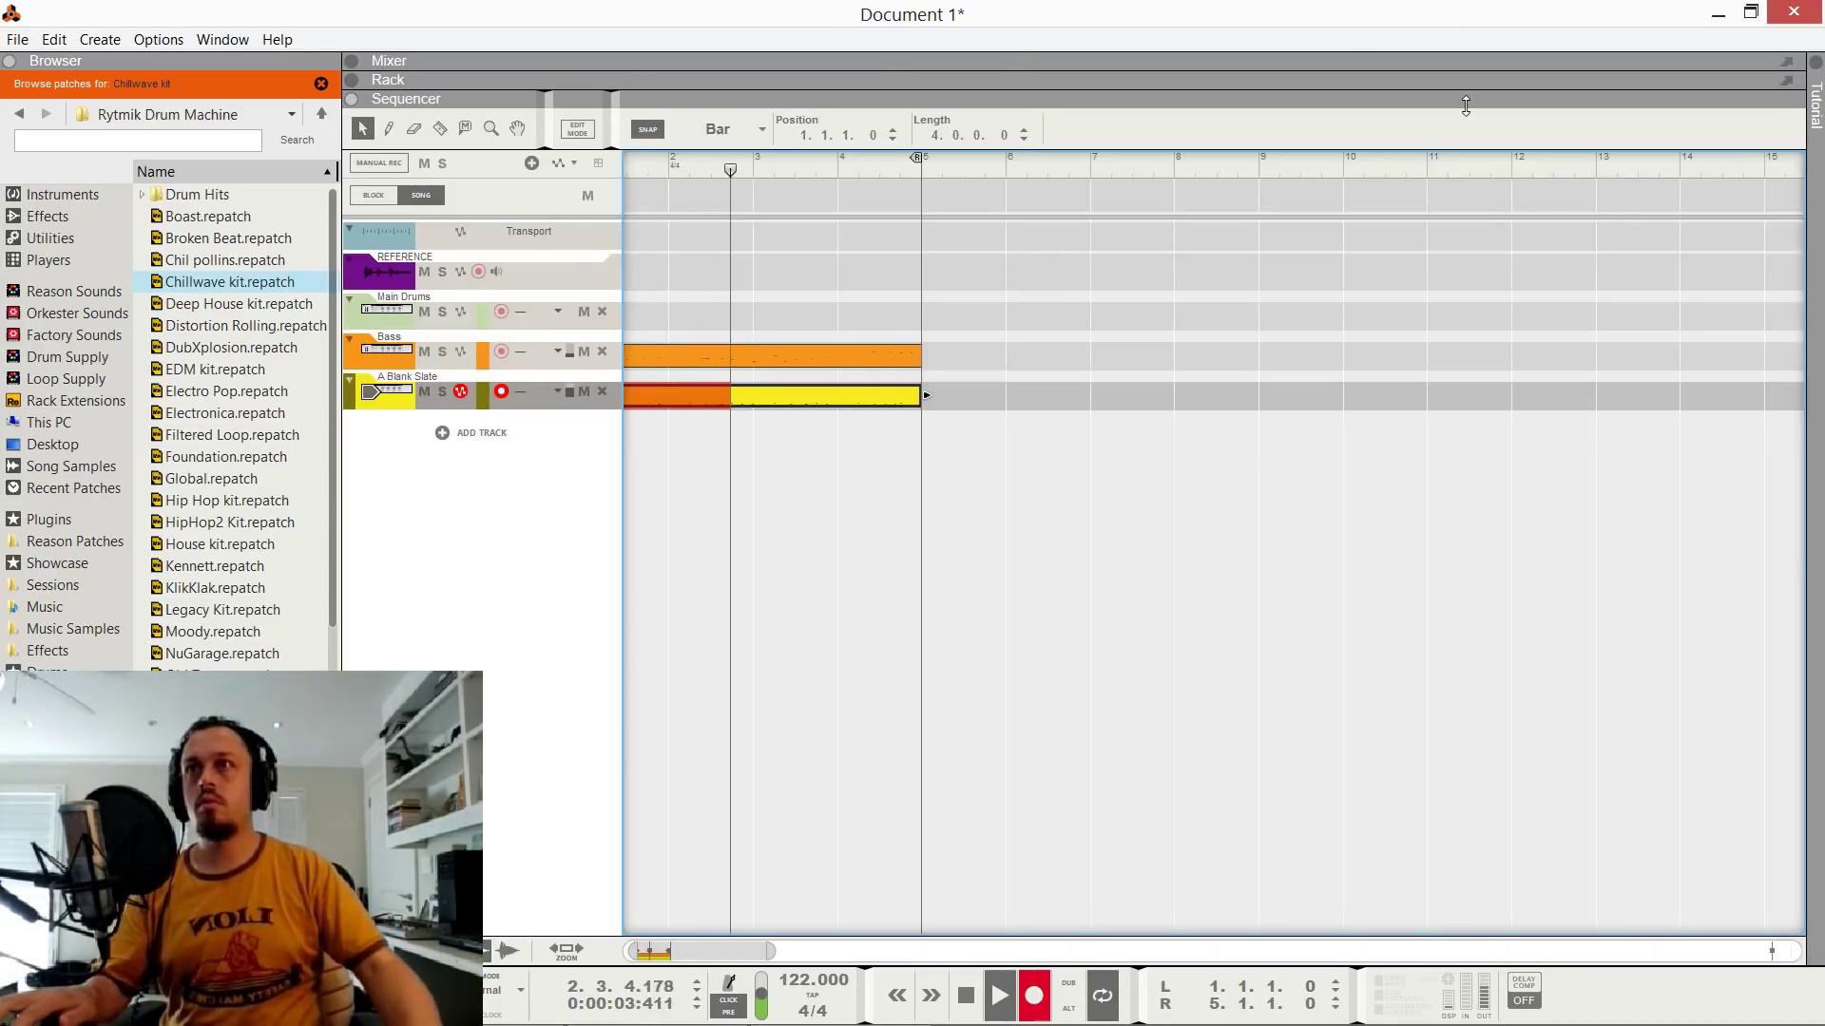
pyautogui.hotkey('ctrl', 'Return')
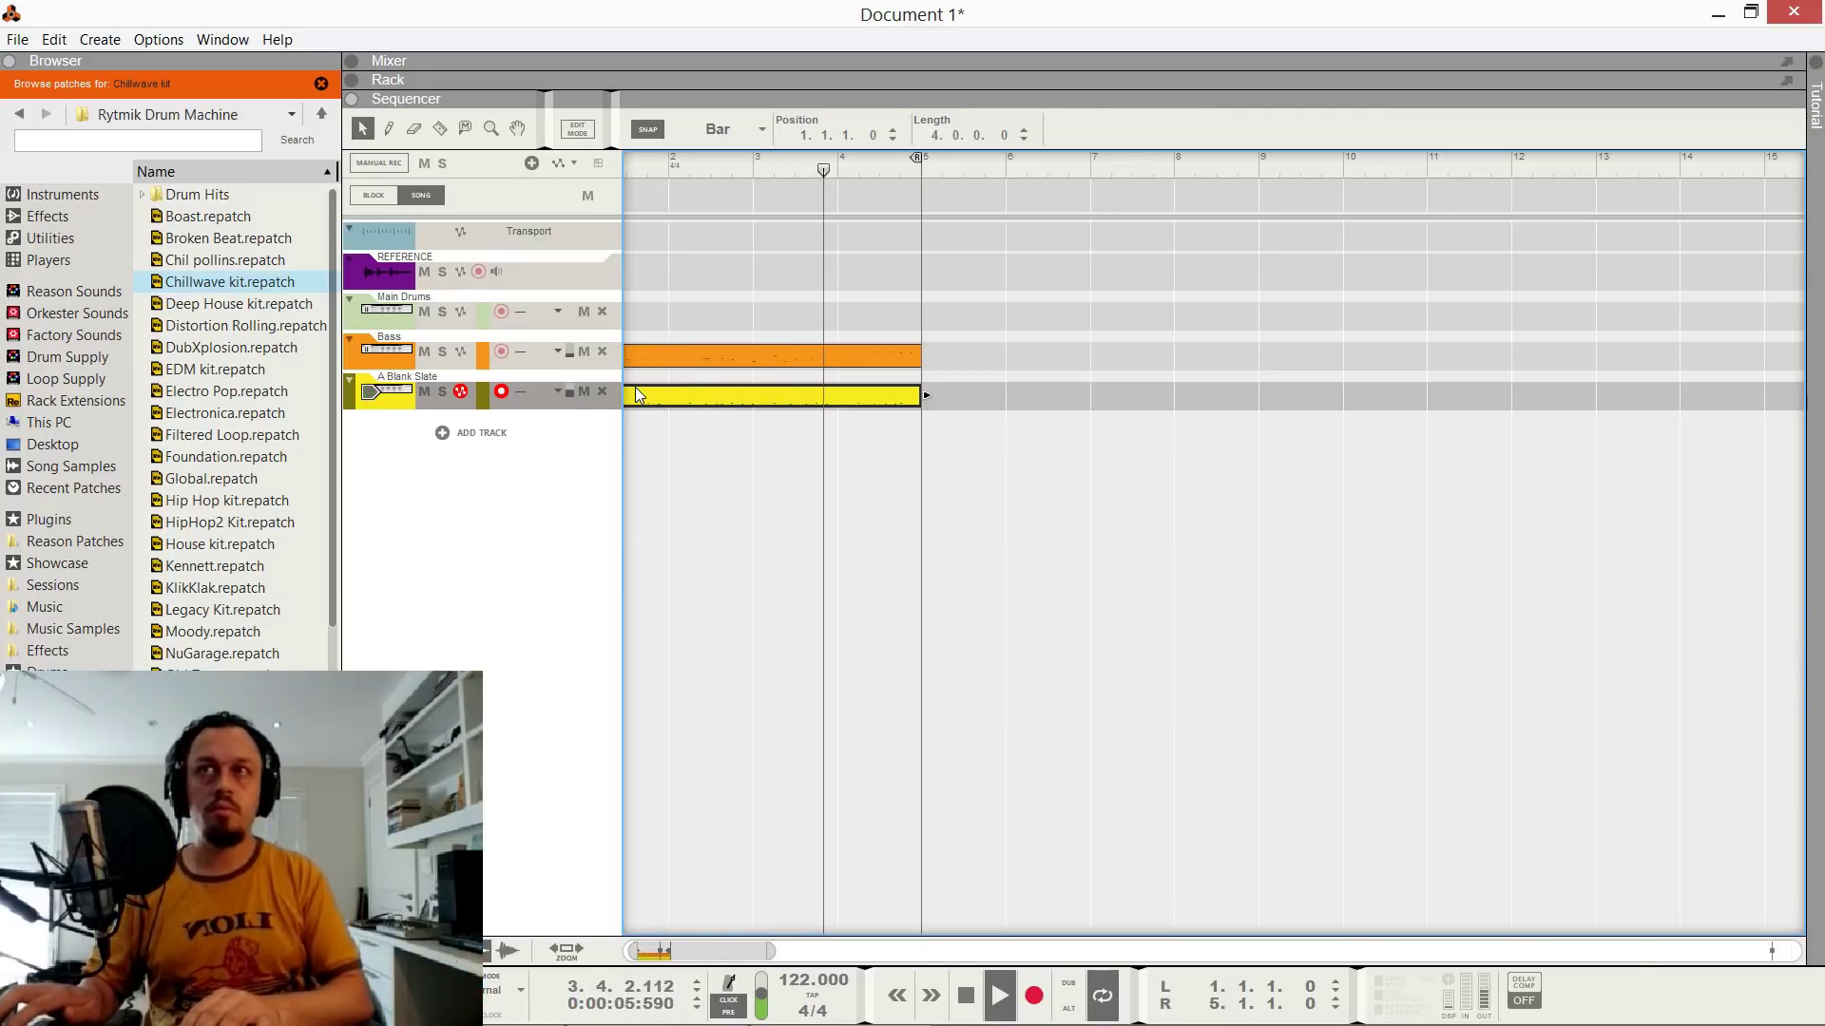
pyautogui.hotkey('ctrl', 'Return')
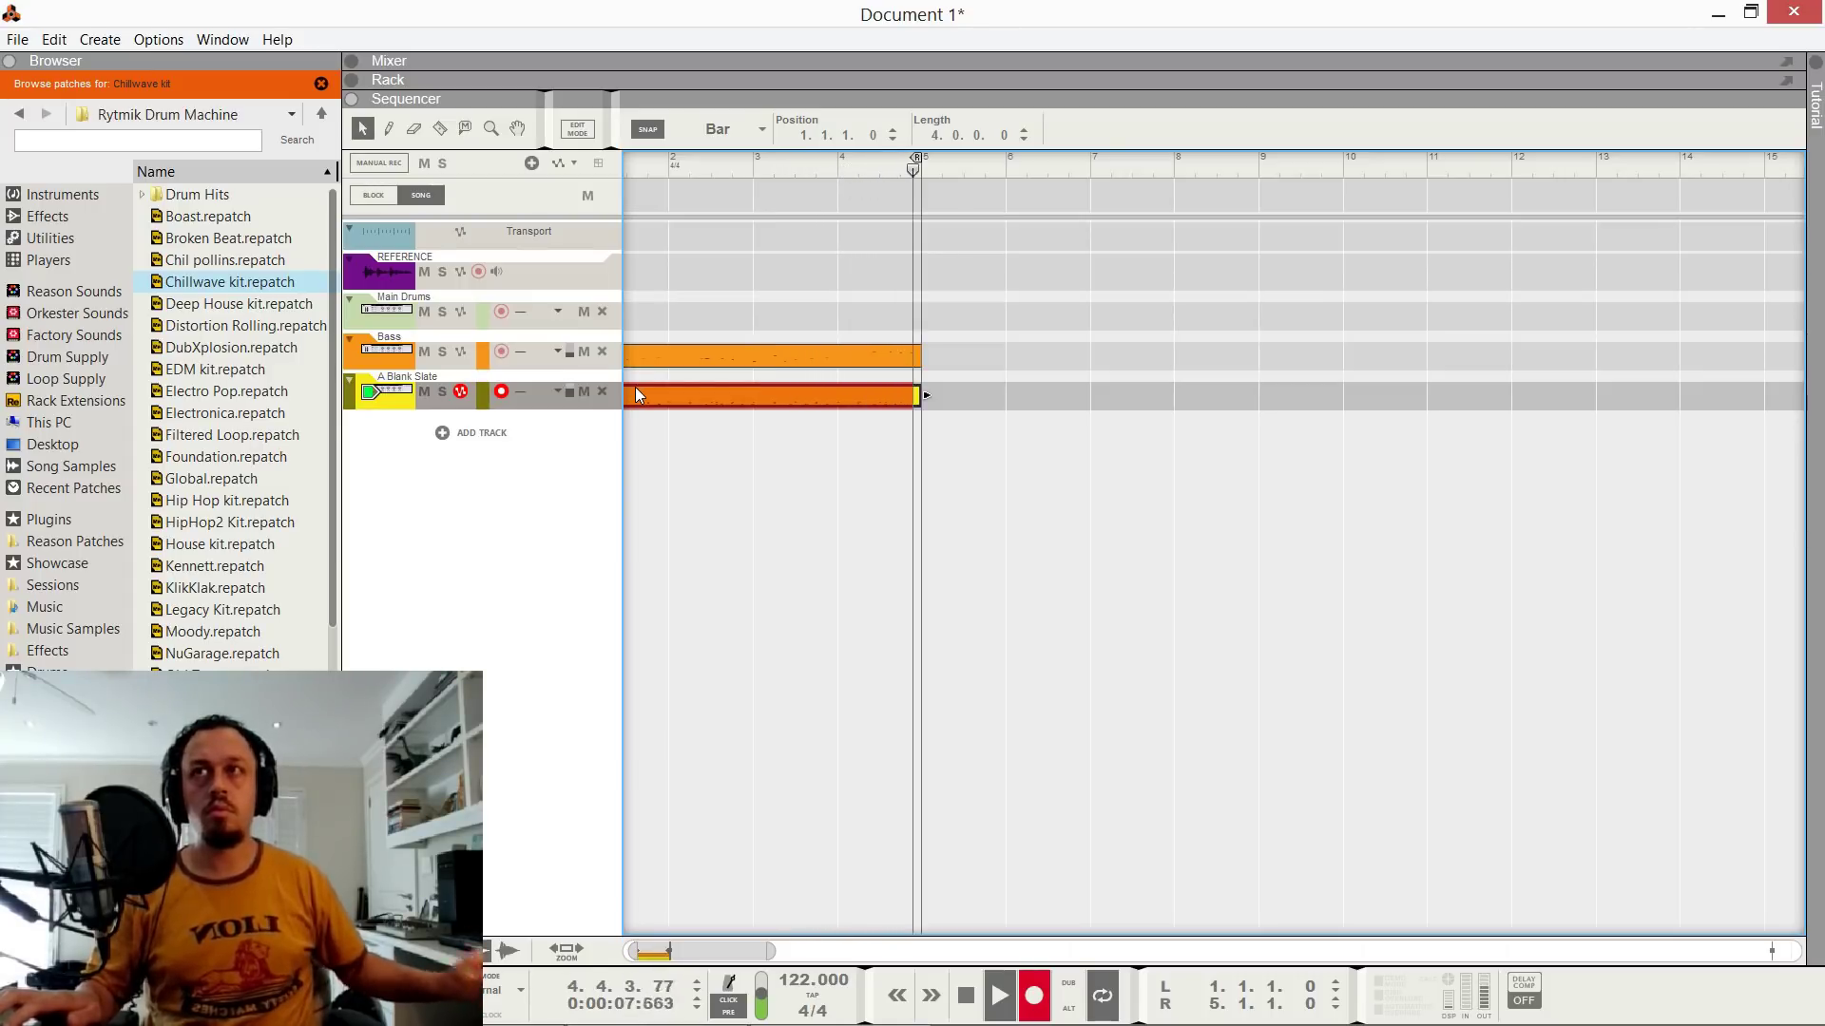
pyautogui.hotkey('ctrl', 'Return')
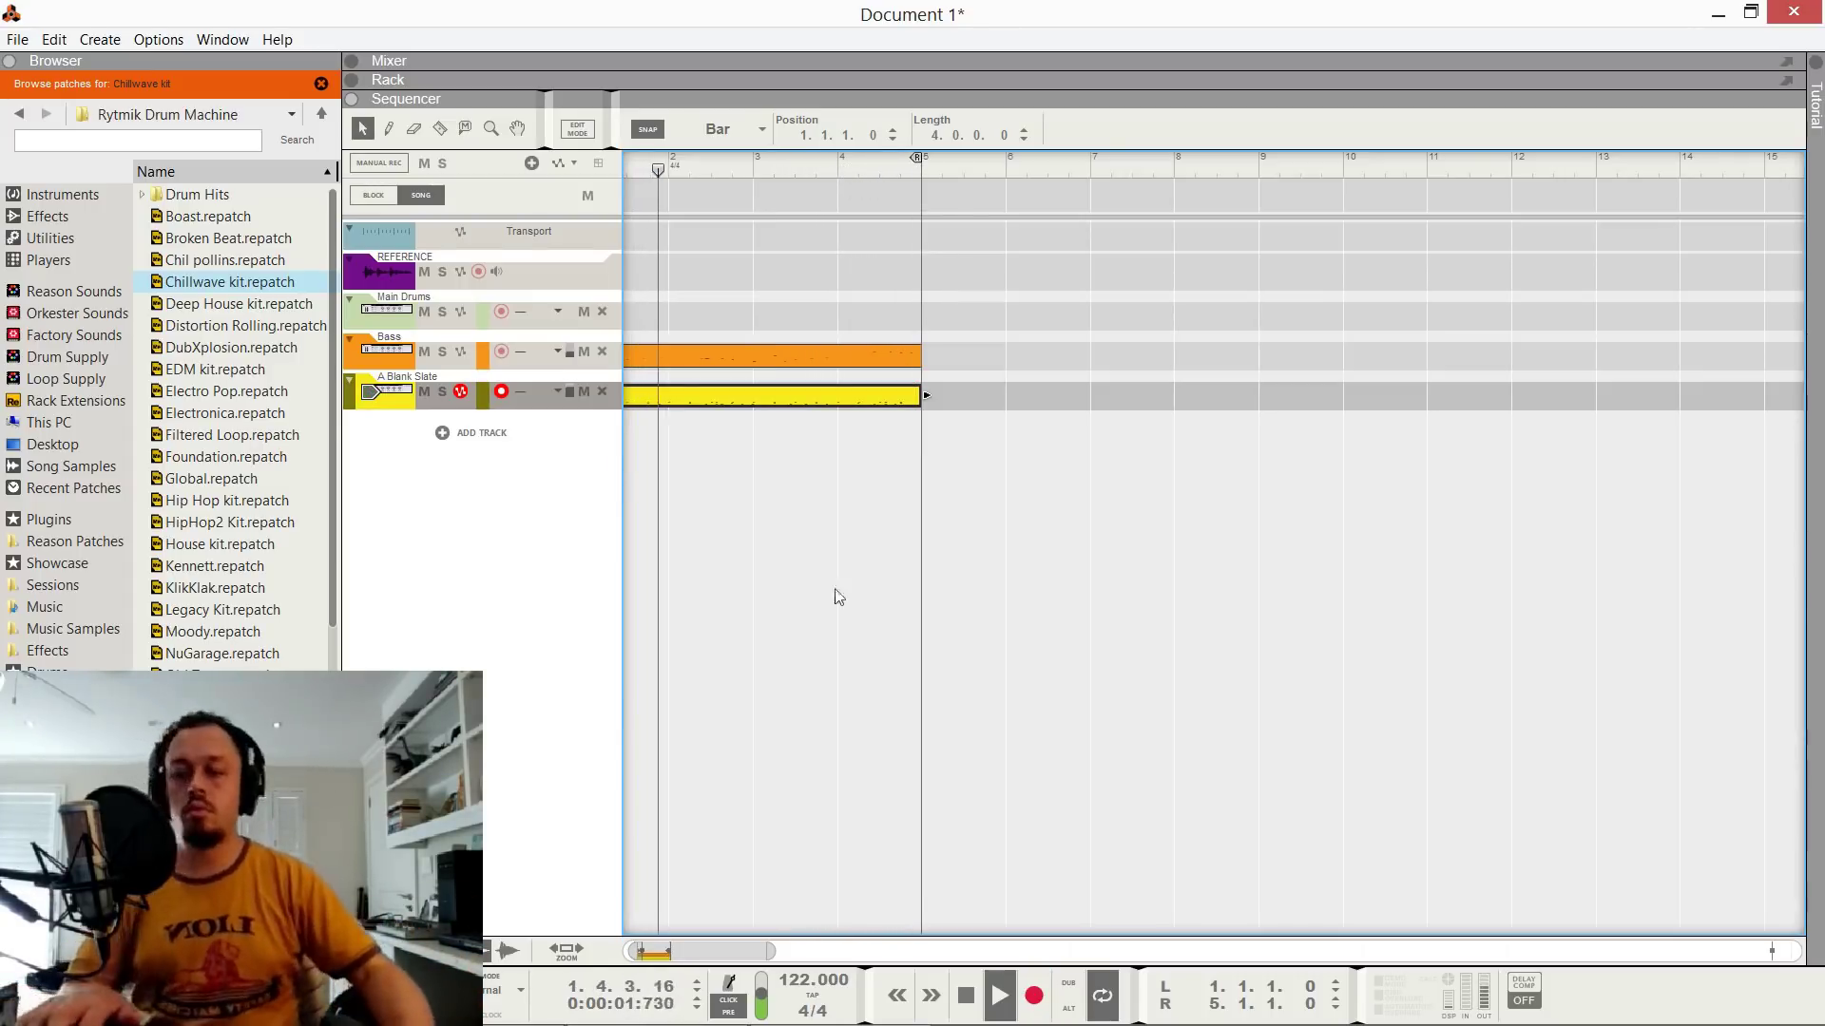
# Solo the drum Combinator's mix channel and audition the Rytmik patches Deep House kit and Distortion Rolling on the recorded loop.
pyautogui.press('F6')
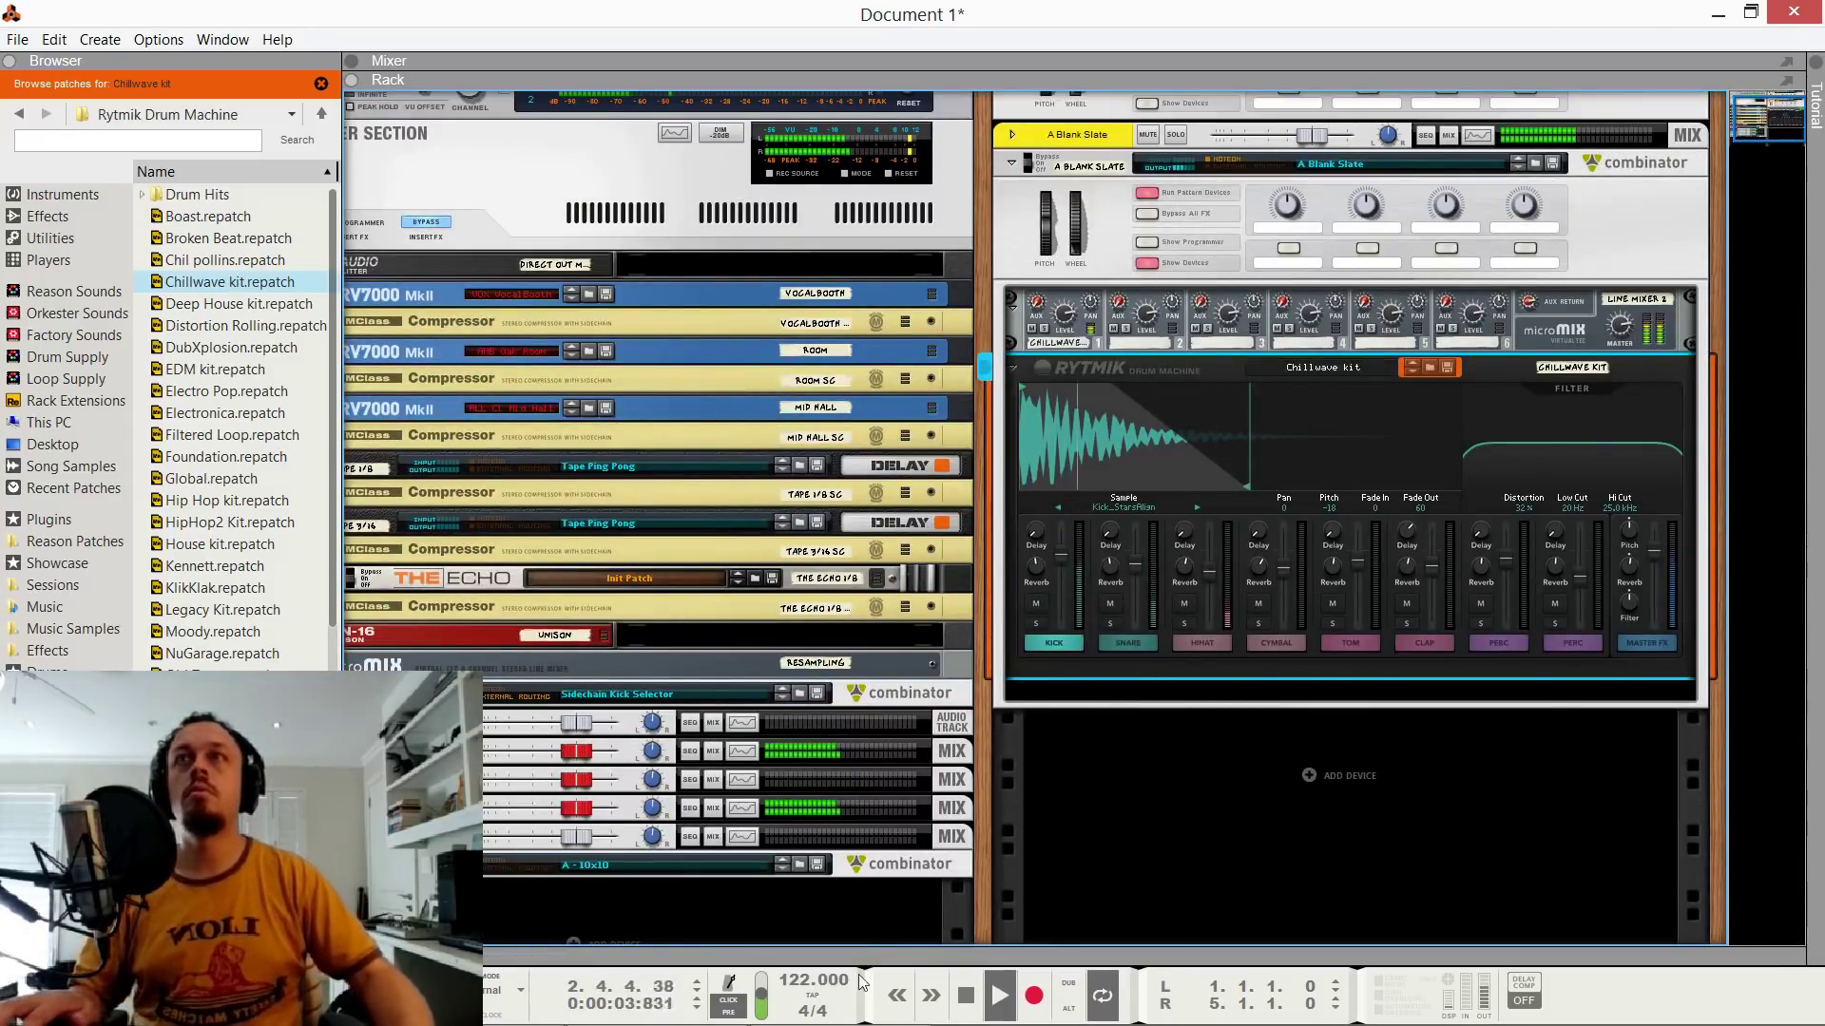
pyautogui.click(1176, 135)
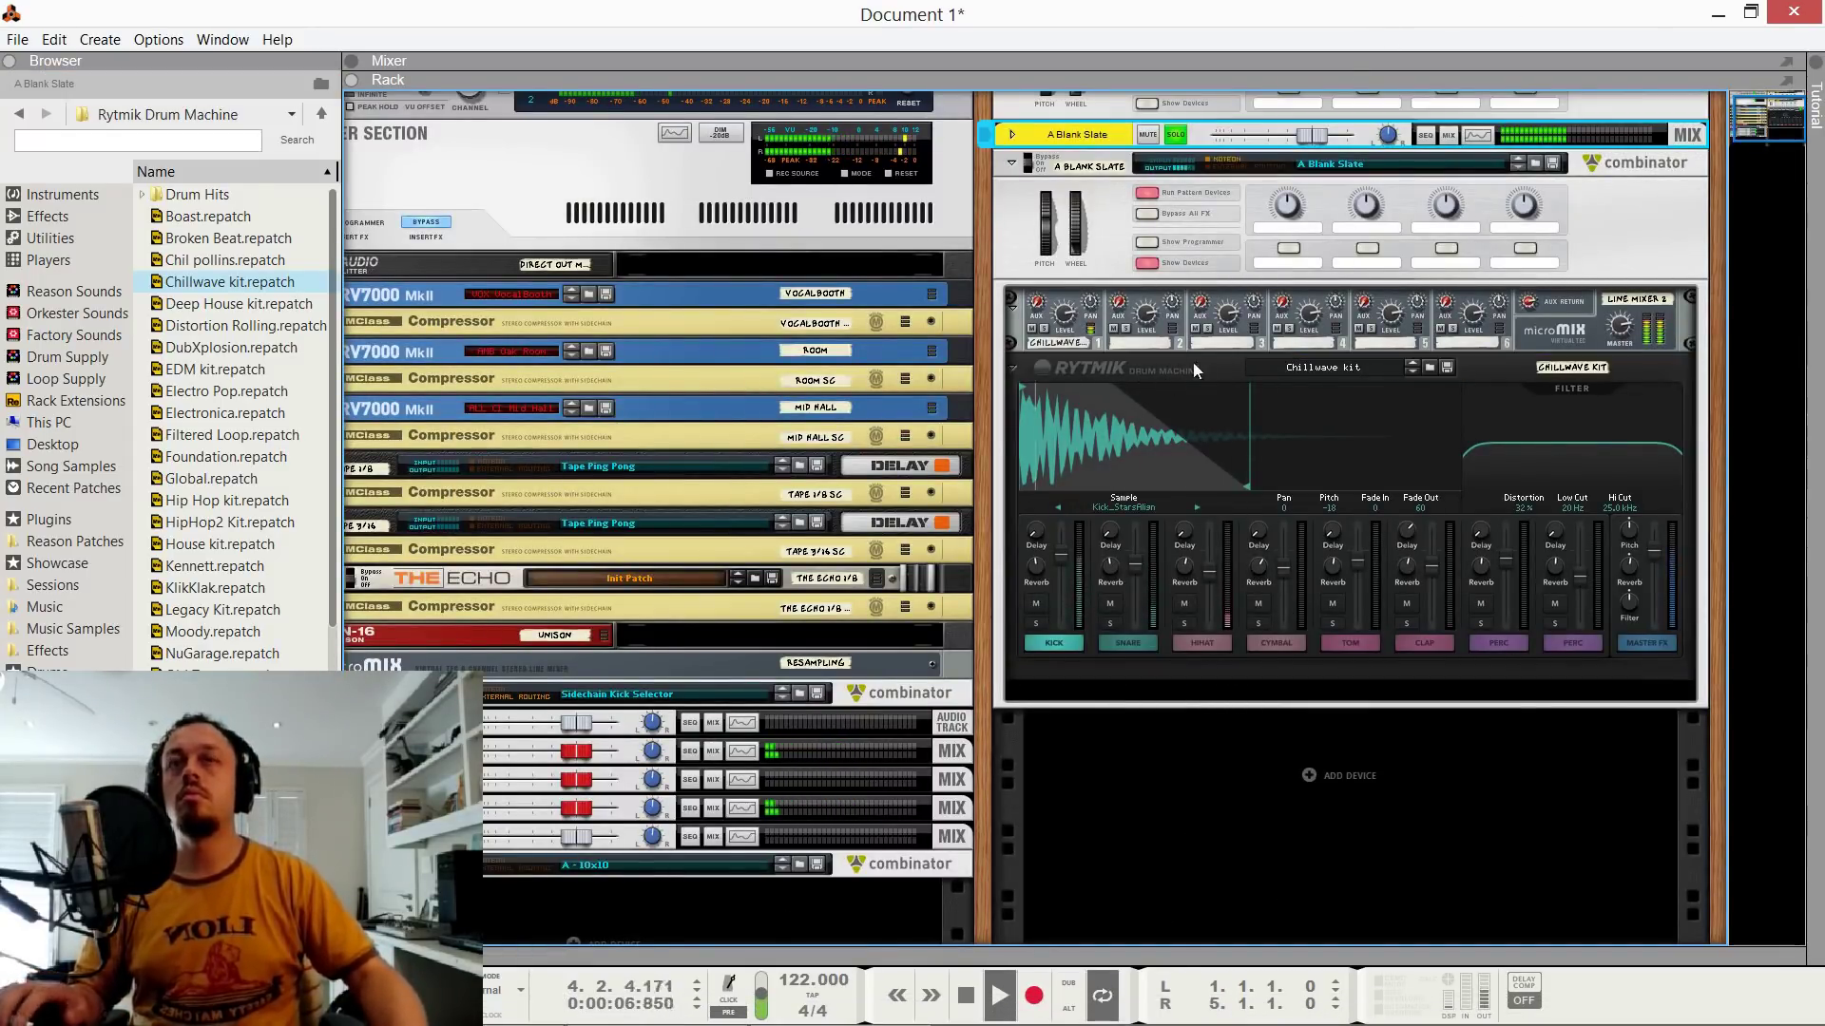
pyautogui.click(1412, 372)
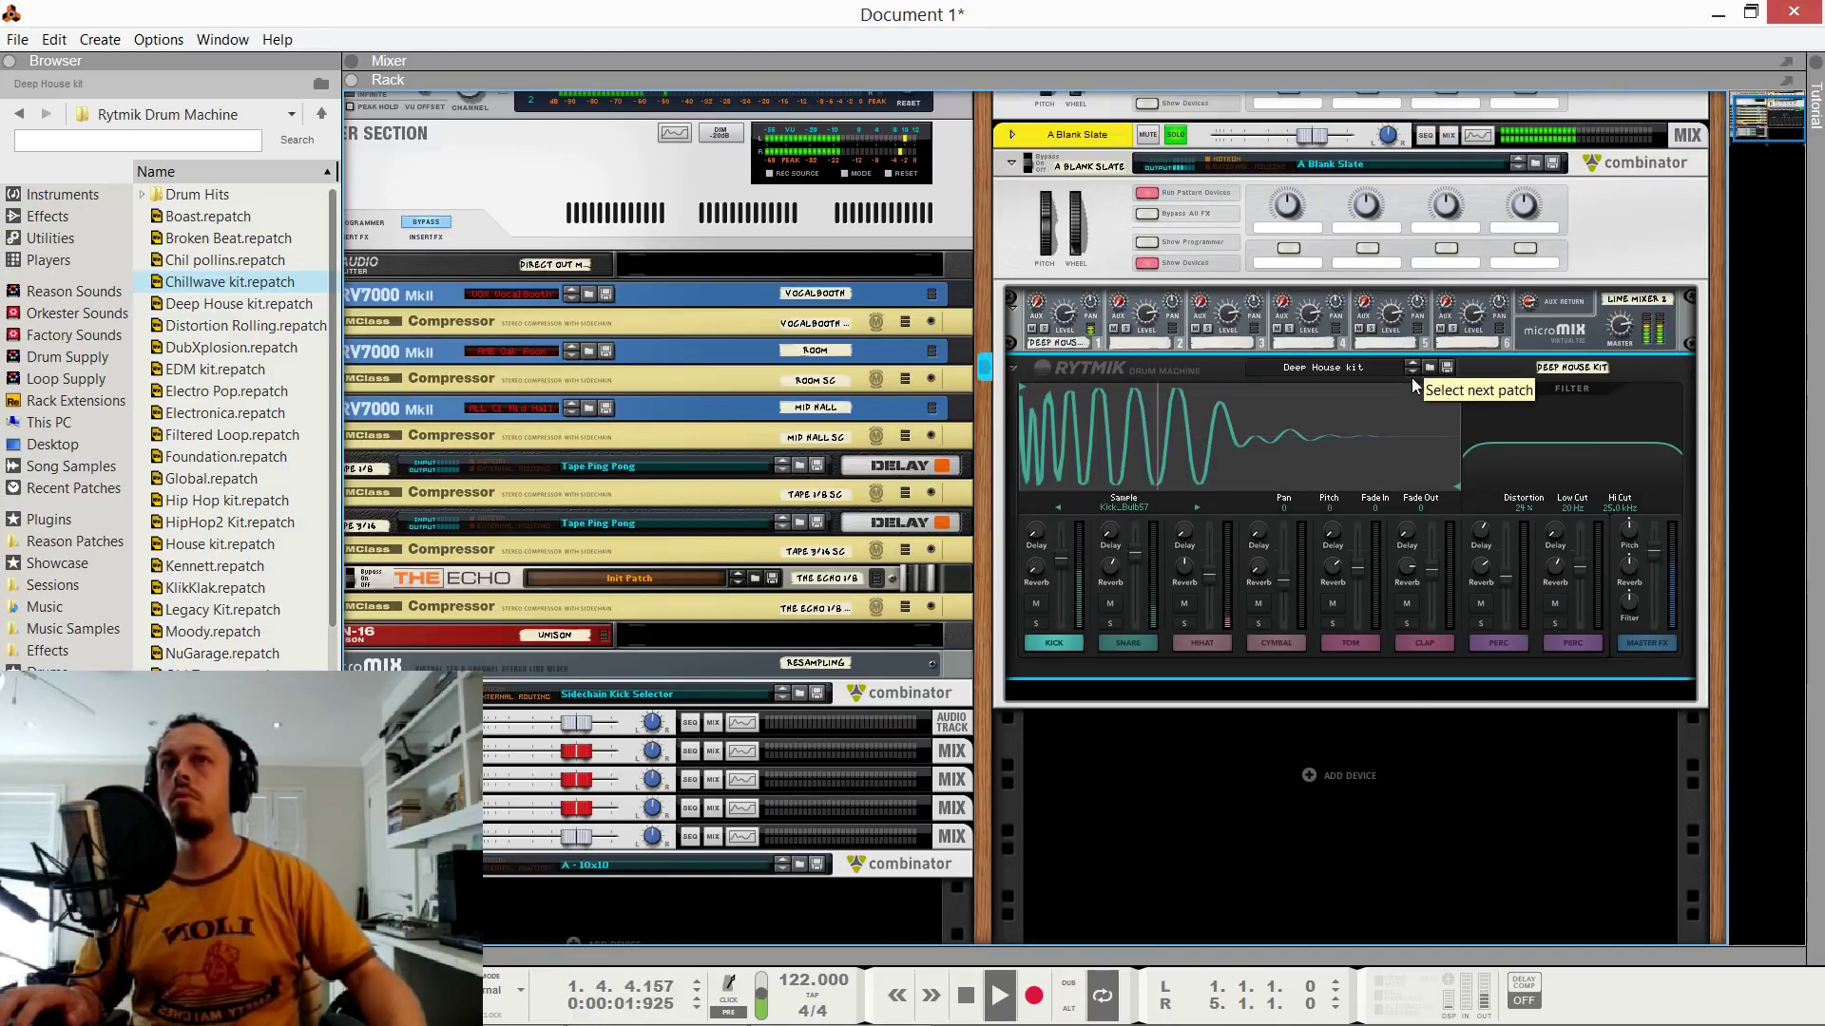
pyautogui.click(1413, 372)
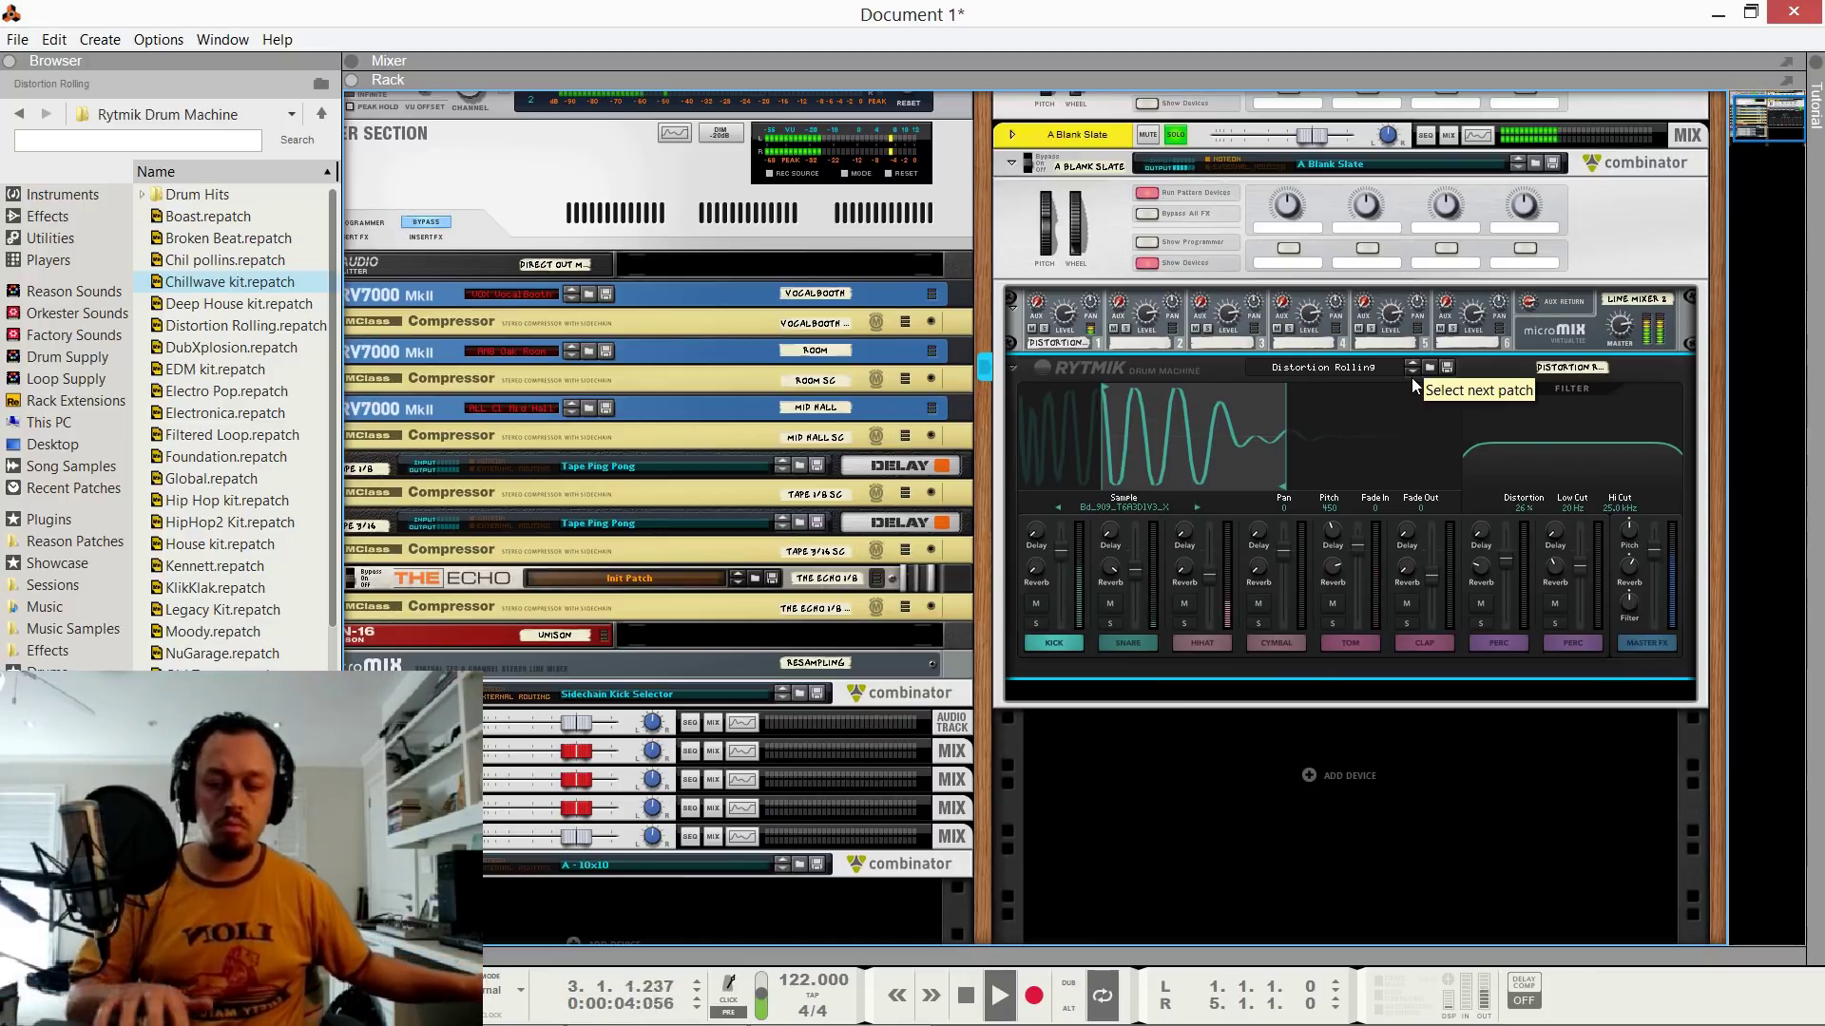
# Restart playback from bar 3 and overdub extra drum hits towards the end of the four-bar drum clip.
pyautogui.press('F7')
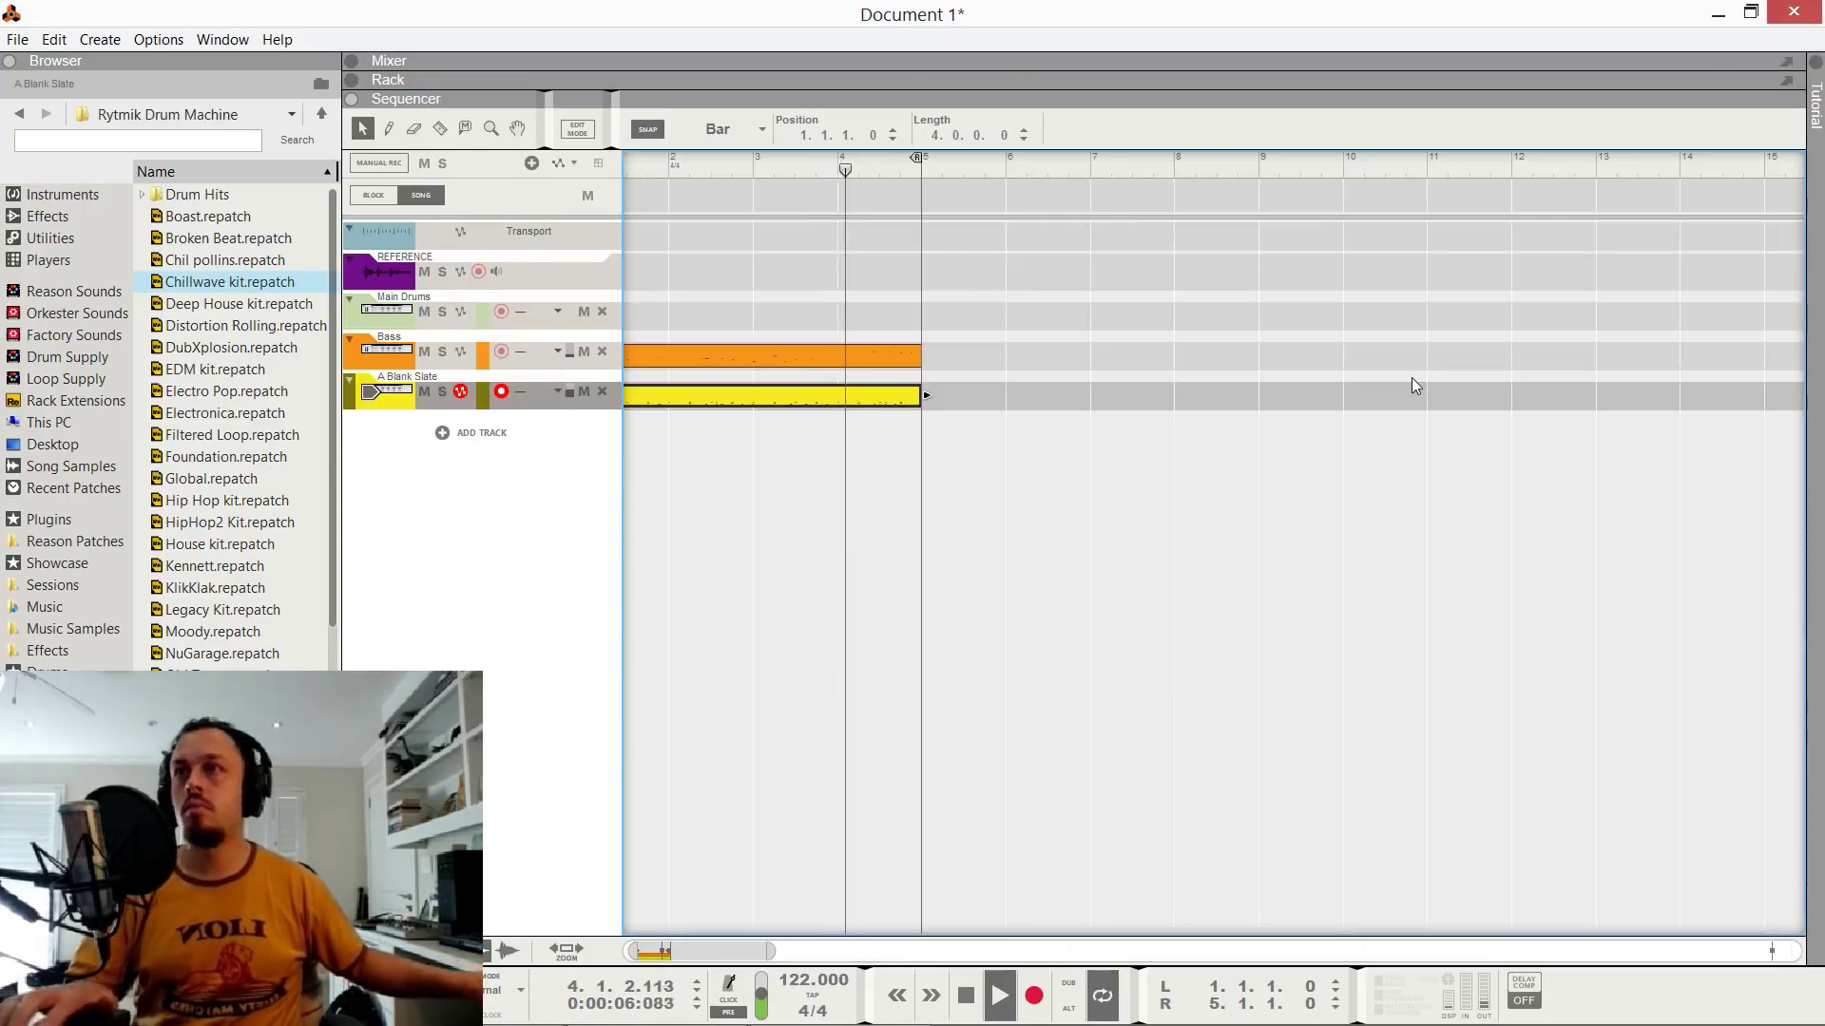
pyautogui.press('space')
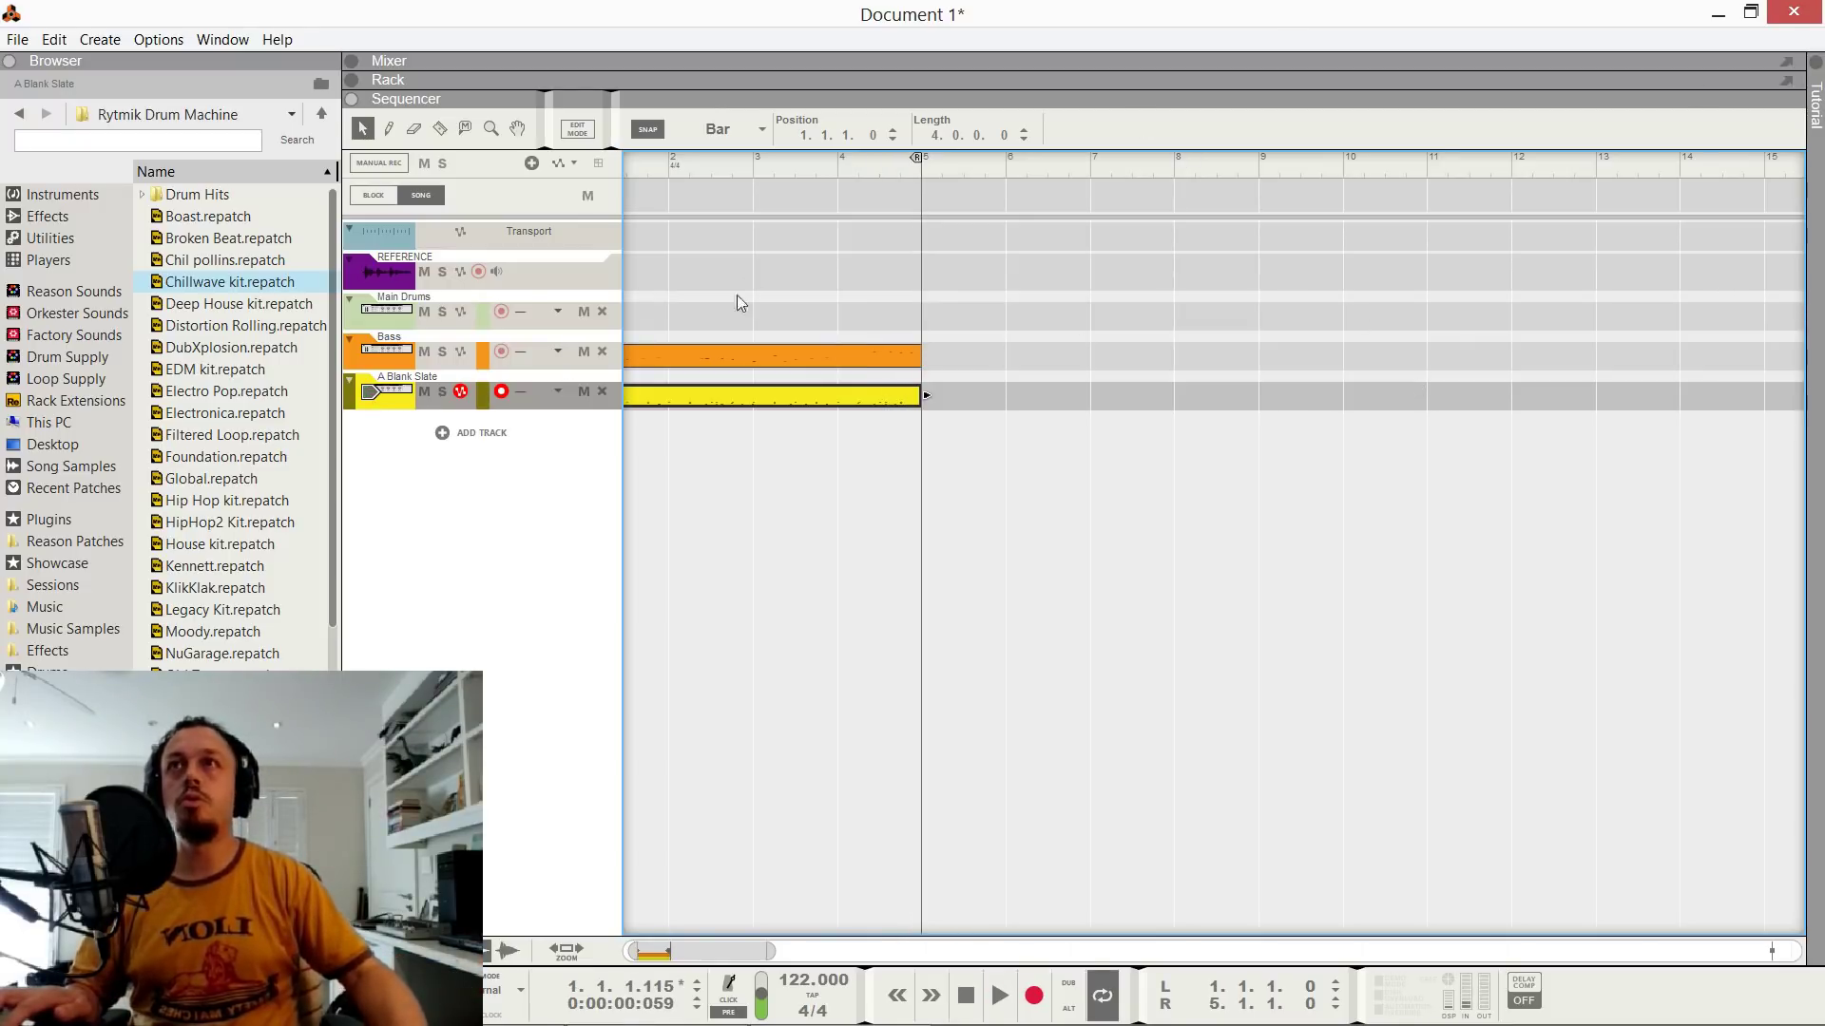
pyautogui.click(840, 163)
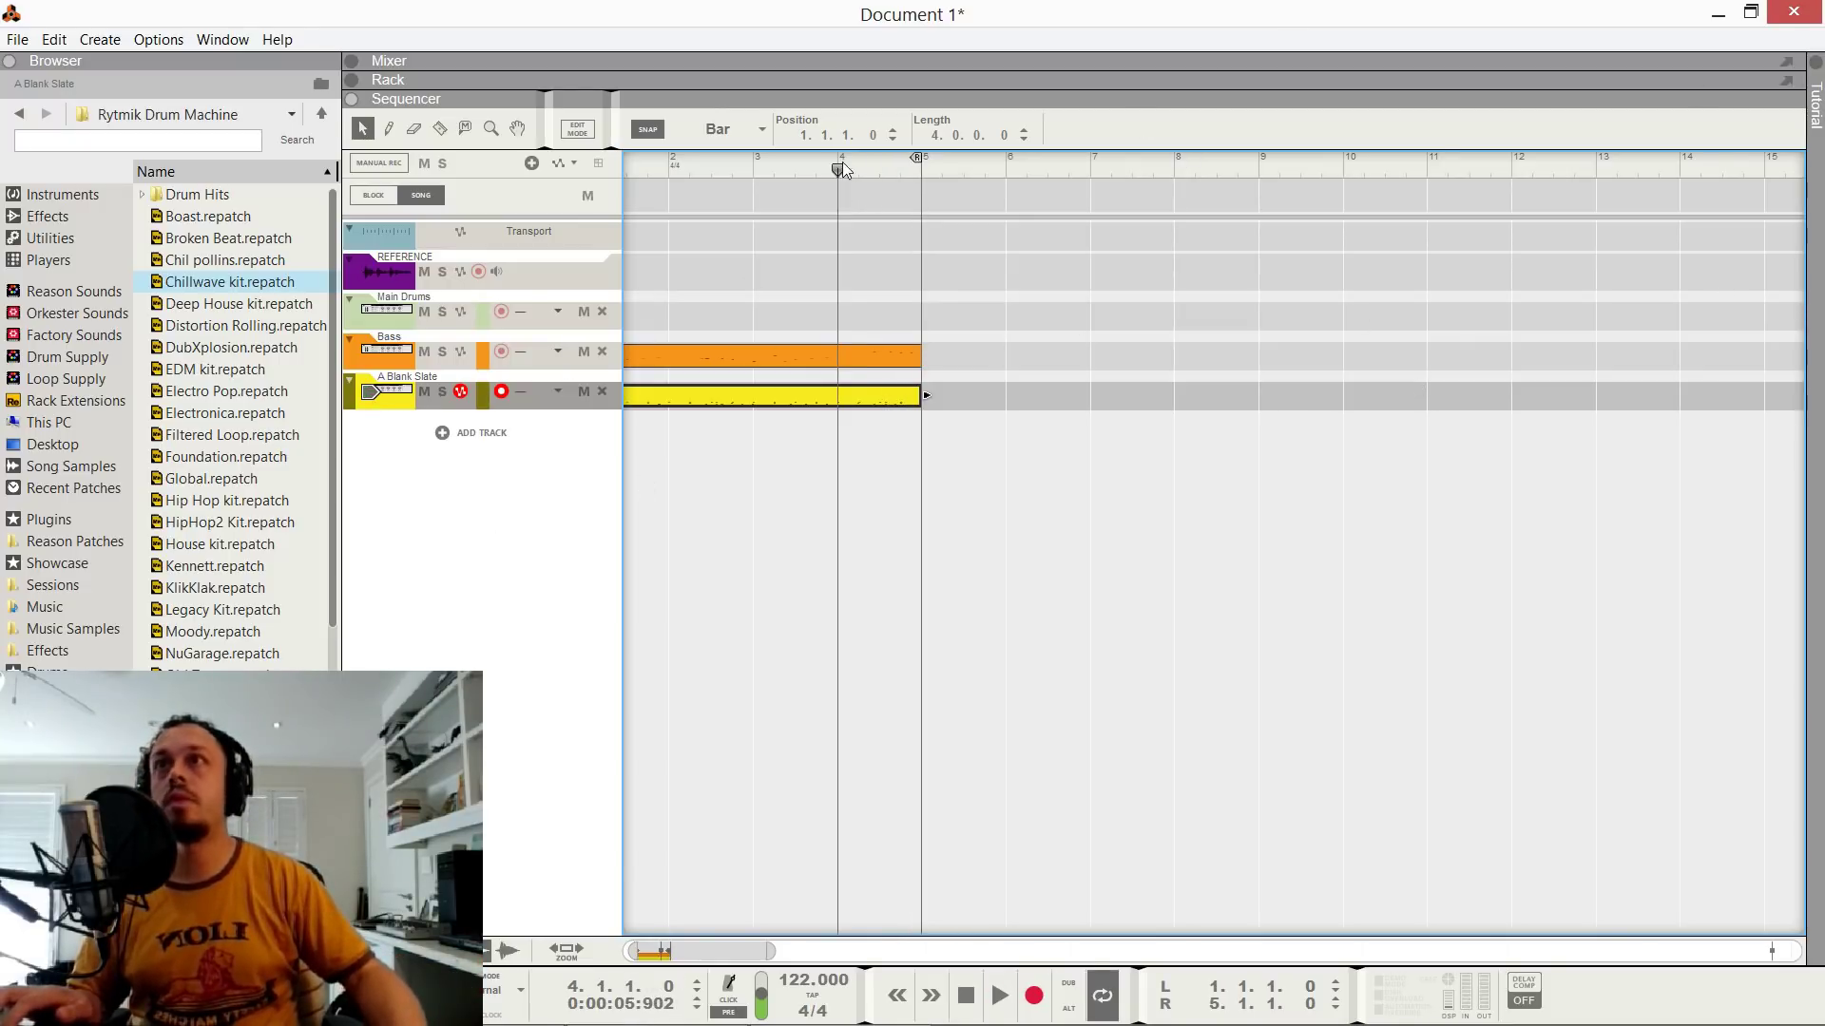
pyautogui.click(759, 164)
pyautogui.press('space')
pyautogui.hotkey('ctrl', 'Return')
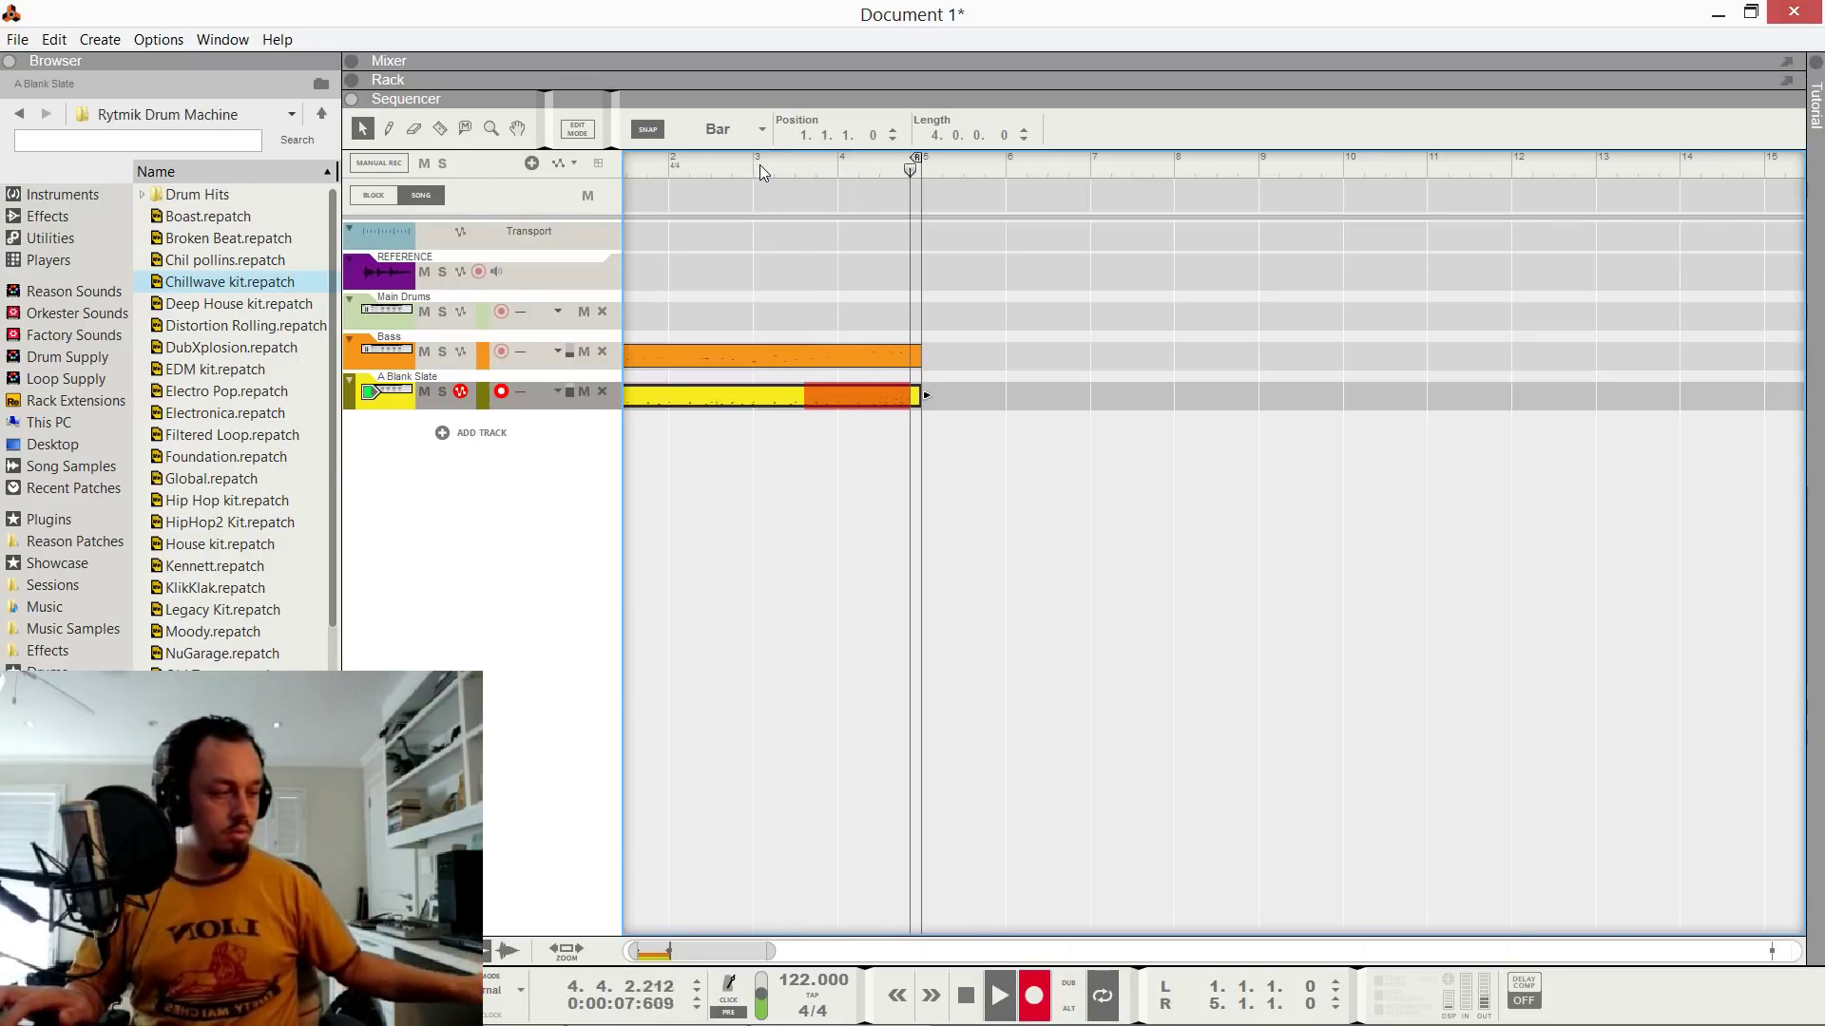
pyautogui.hotkey('ctrl', 'Return')
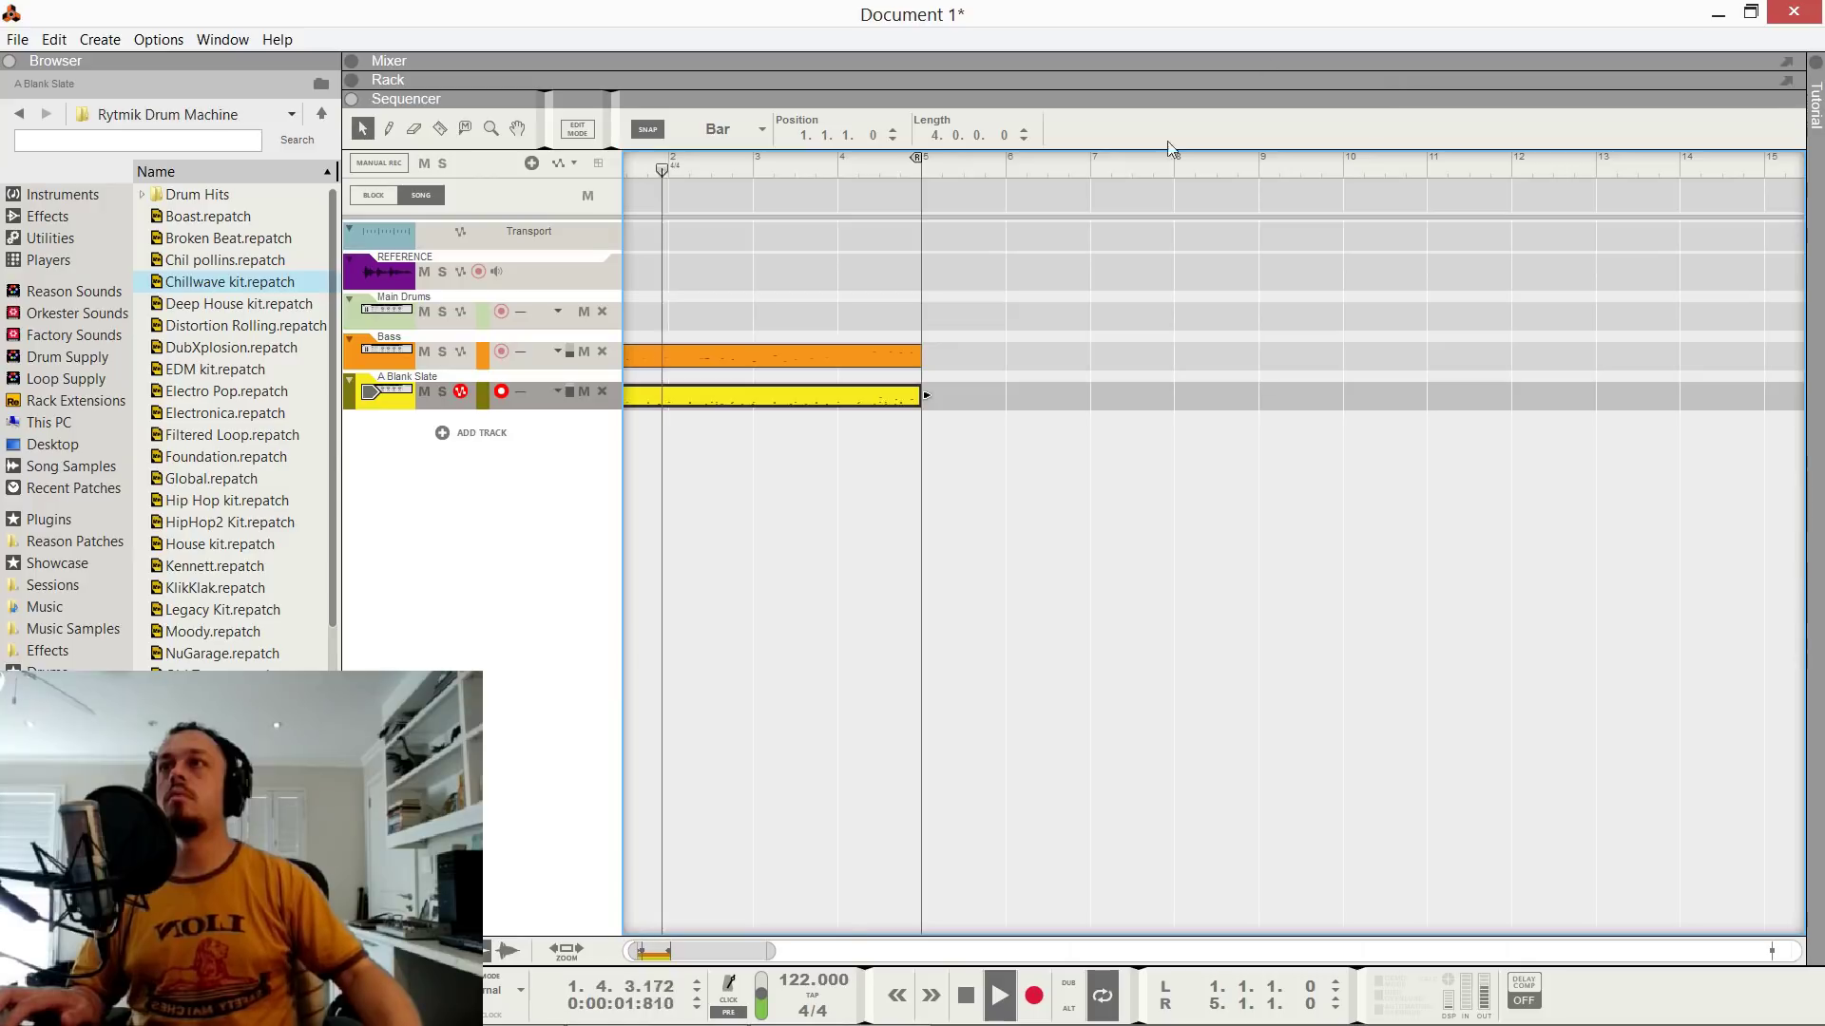
# Open the drum clip for note editing and move the highest note at beat 4.3 down to E1.
pyautogui.doubleClick(831, 392)
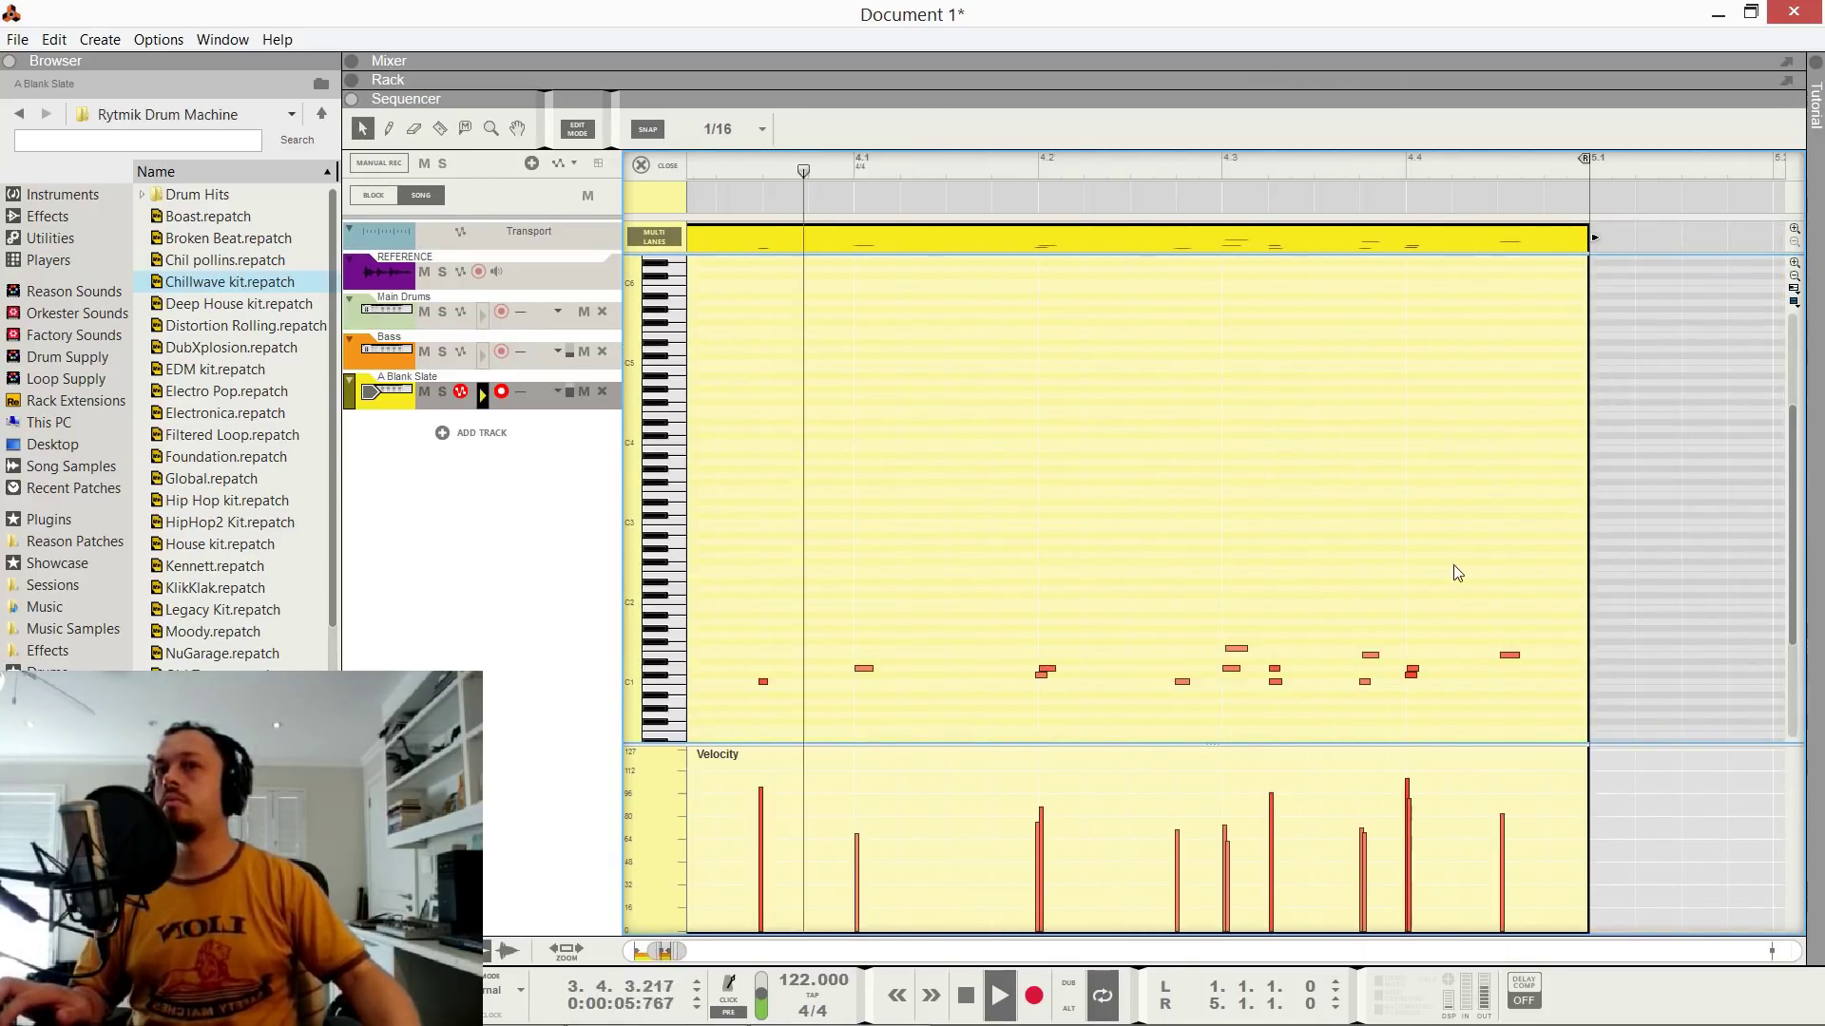
pyautogui.moveTo(1288, 625); pyautogui.dragTo(1226, 654)
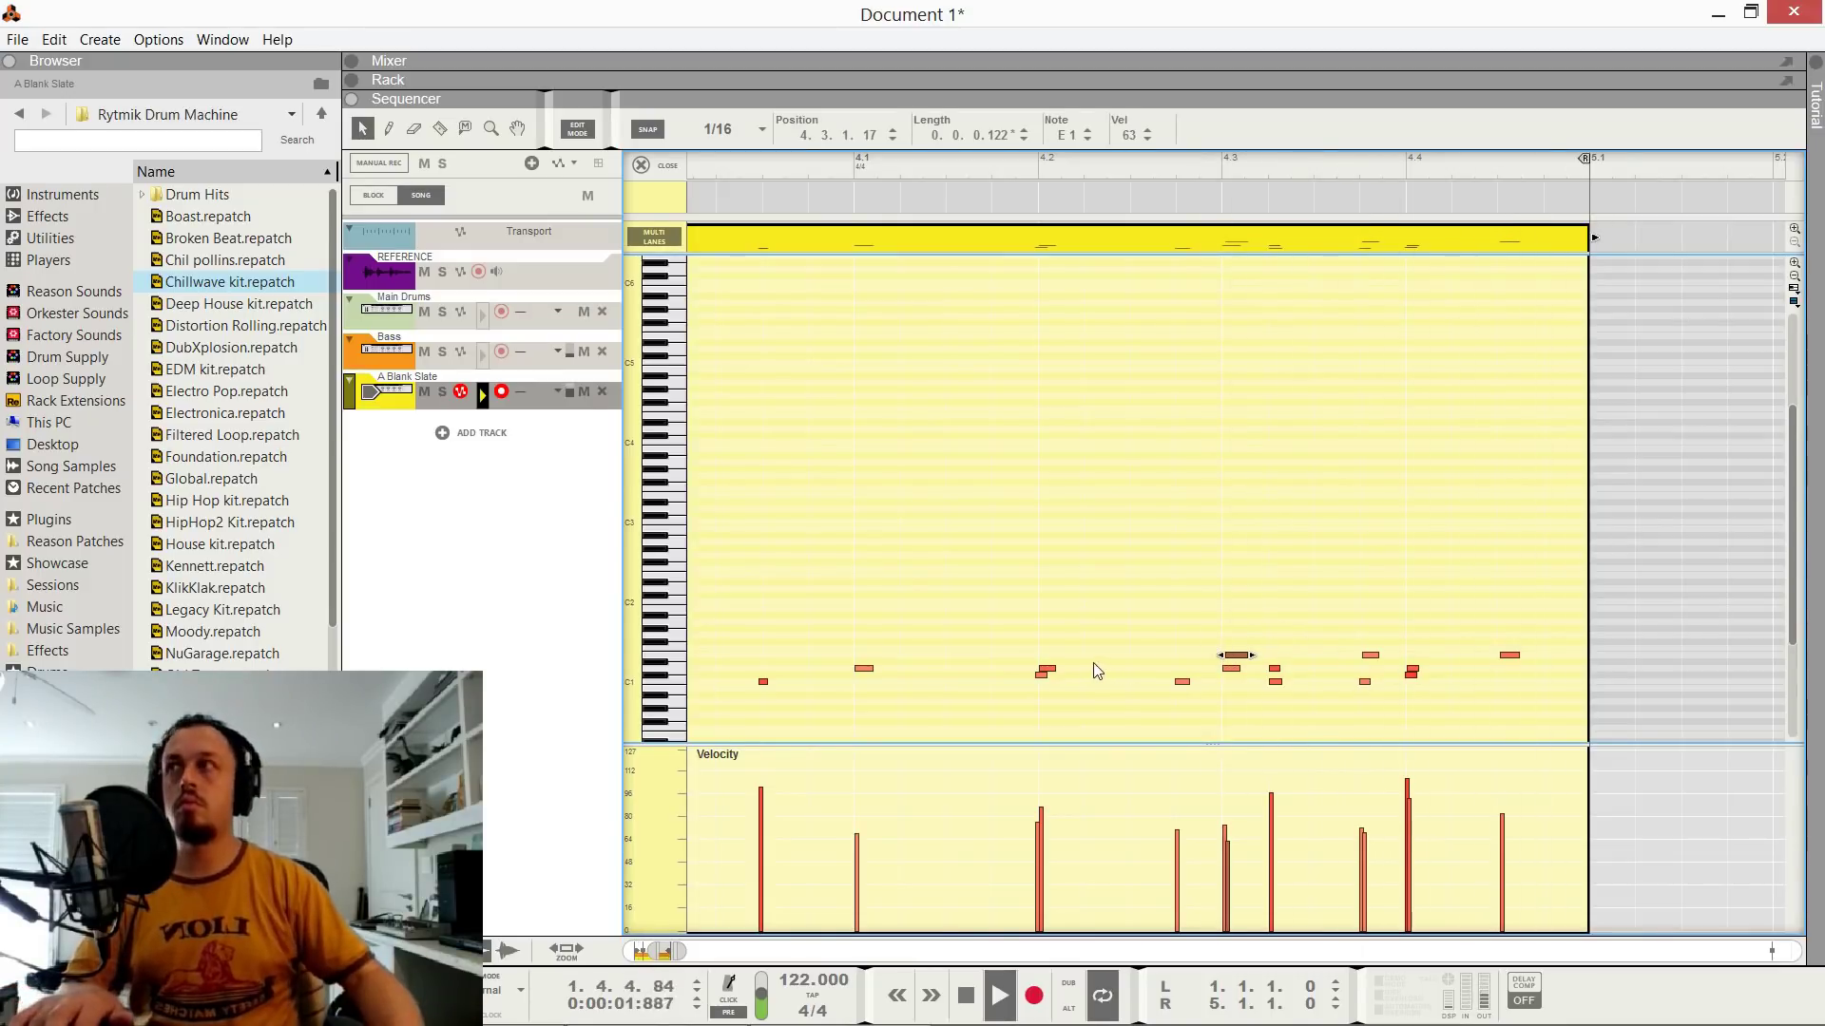
# Audition the Rytmik's next patches after Distortion Rolling with the edited loop, advancing to EDM kit.
pyautogui.press('F6')
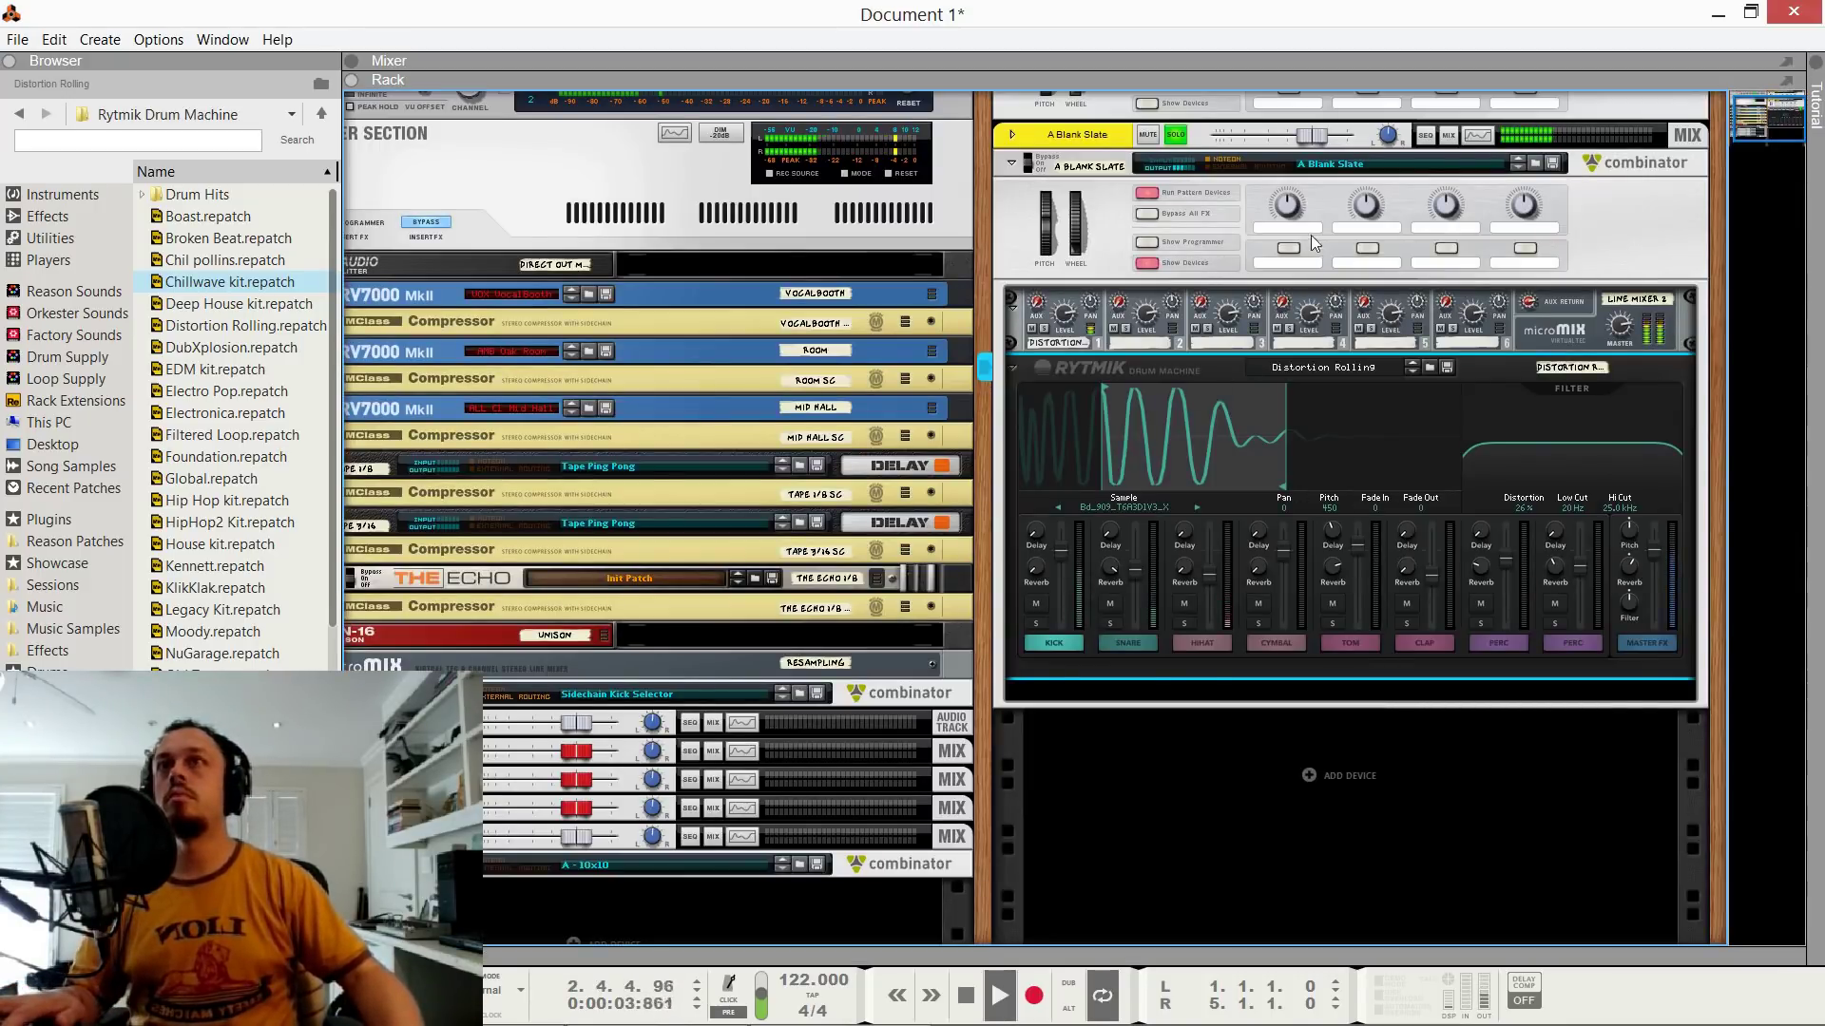
pyautogui.click(1414, 372)
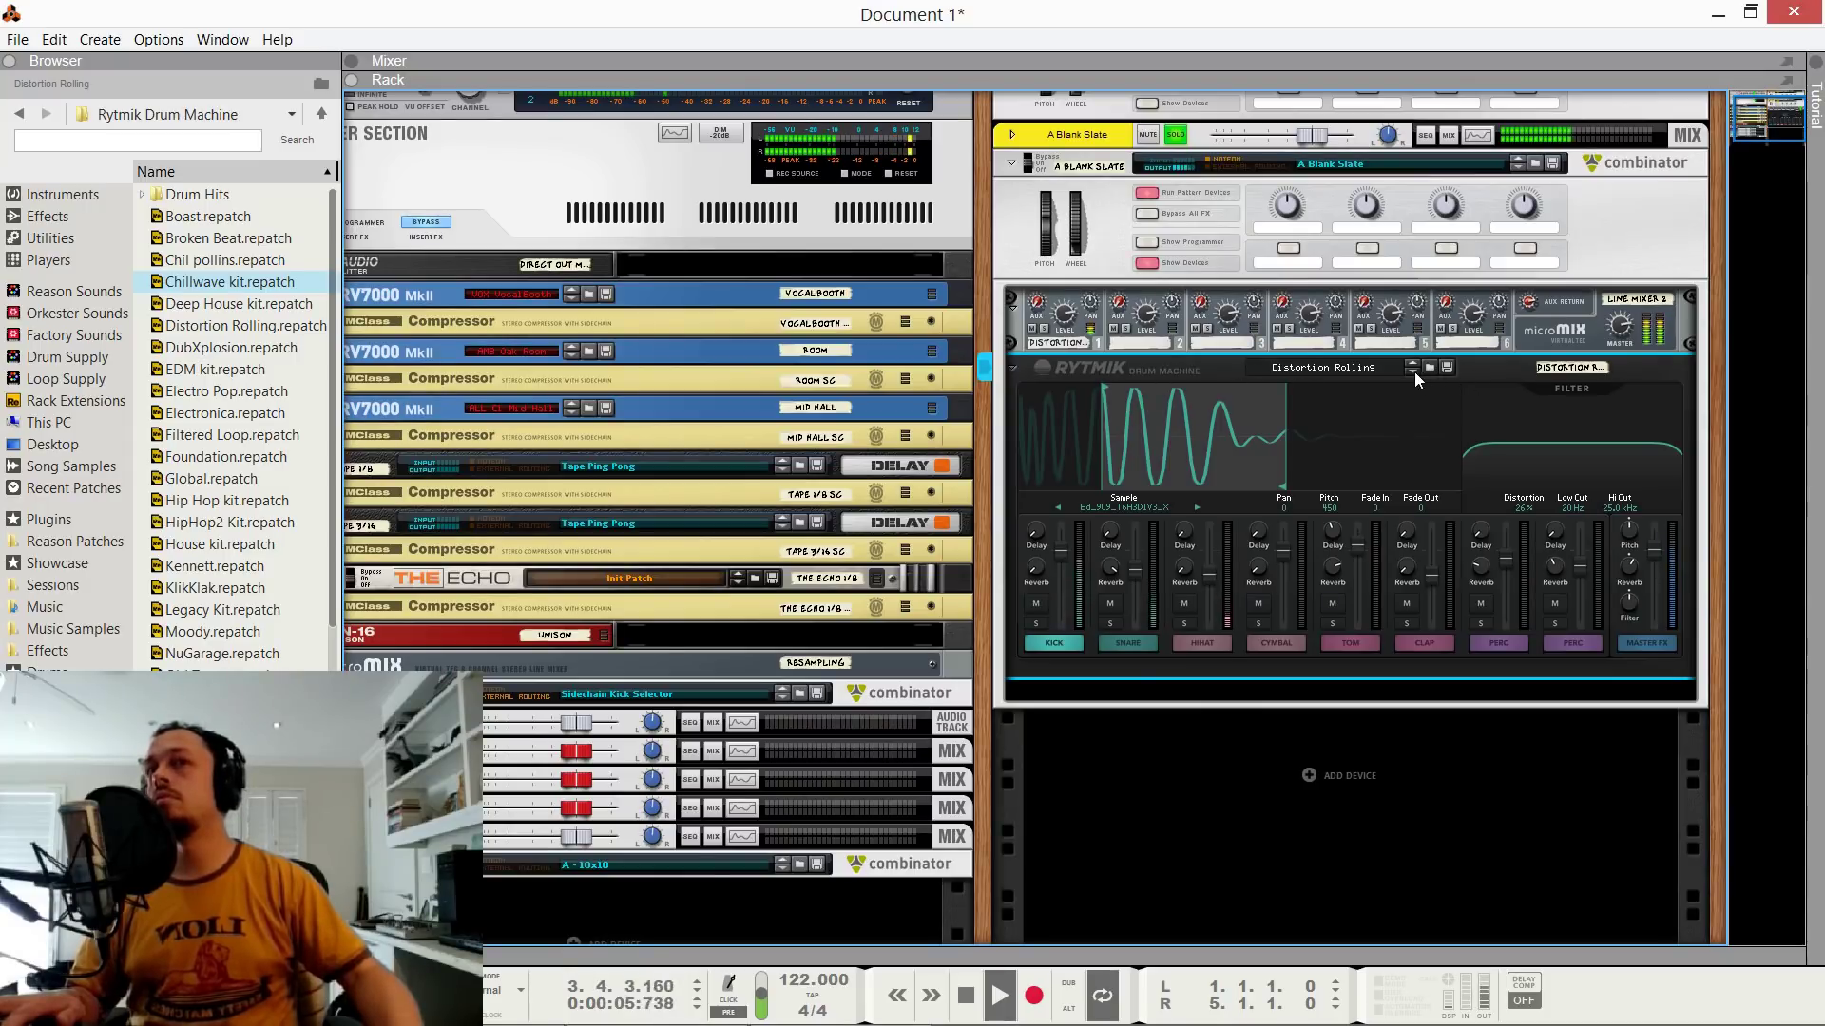
pyautogui.click(1412, 373)
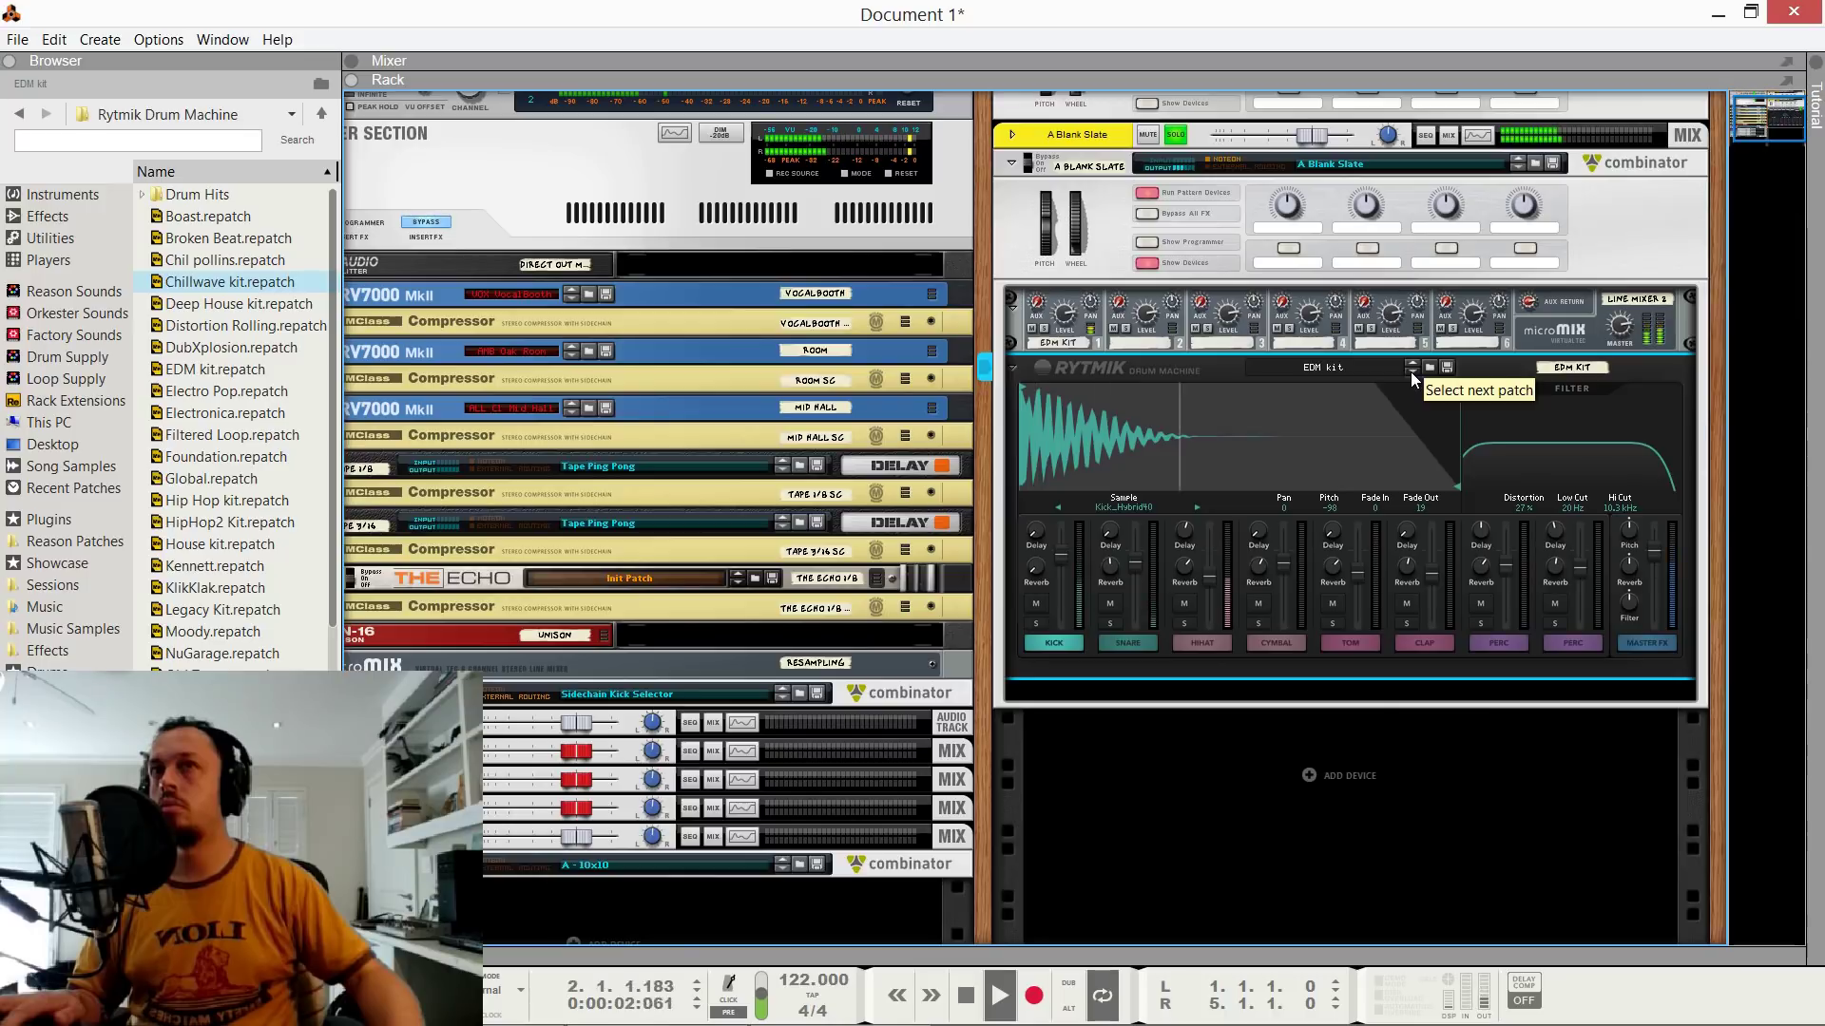
# Audition the Rytmik's next patches up to Electronica and turn off the drum channel's solo to hear the full mix.
pyautogui.click(1411, 370)
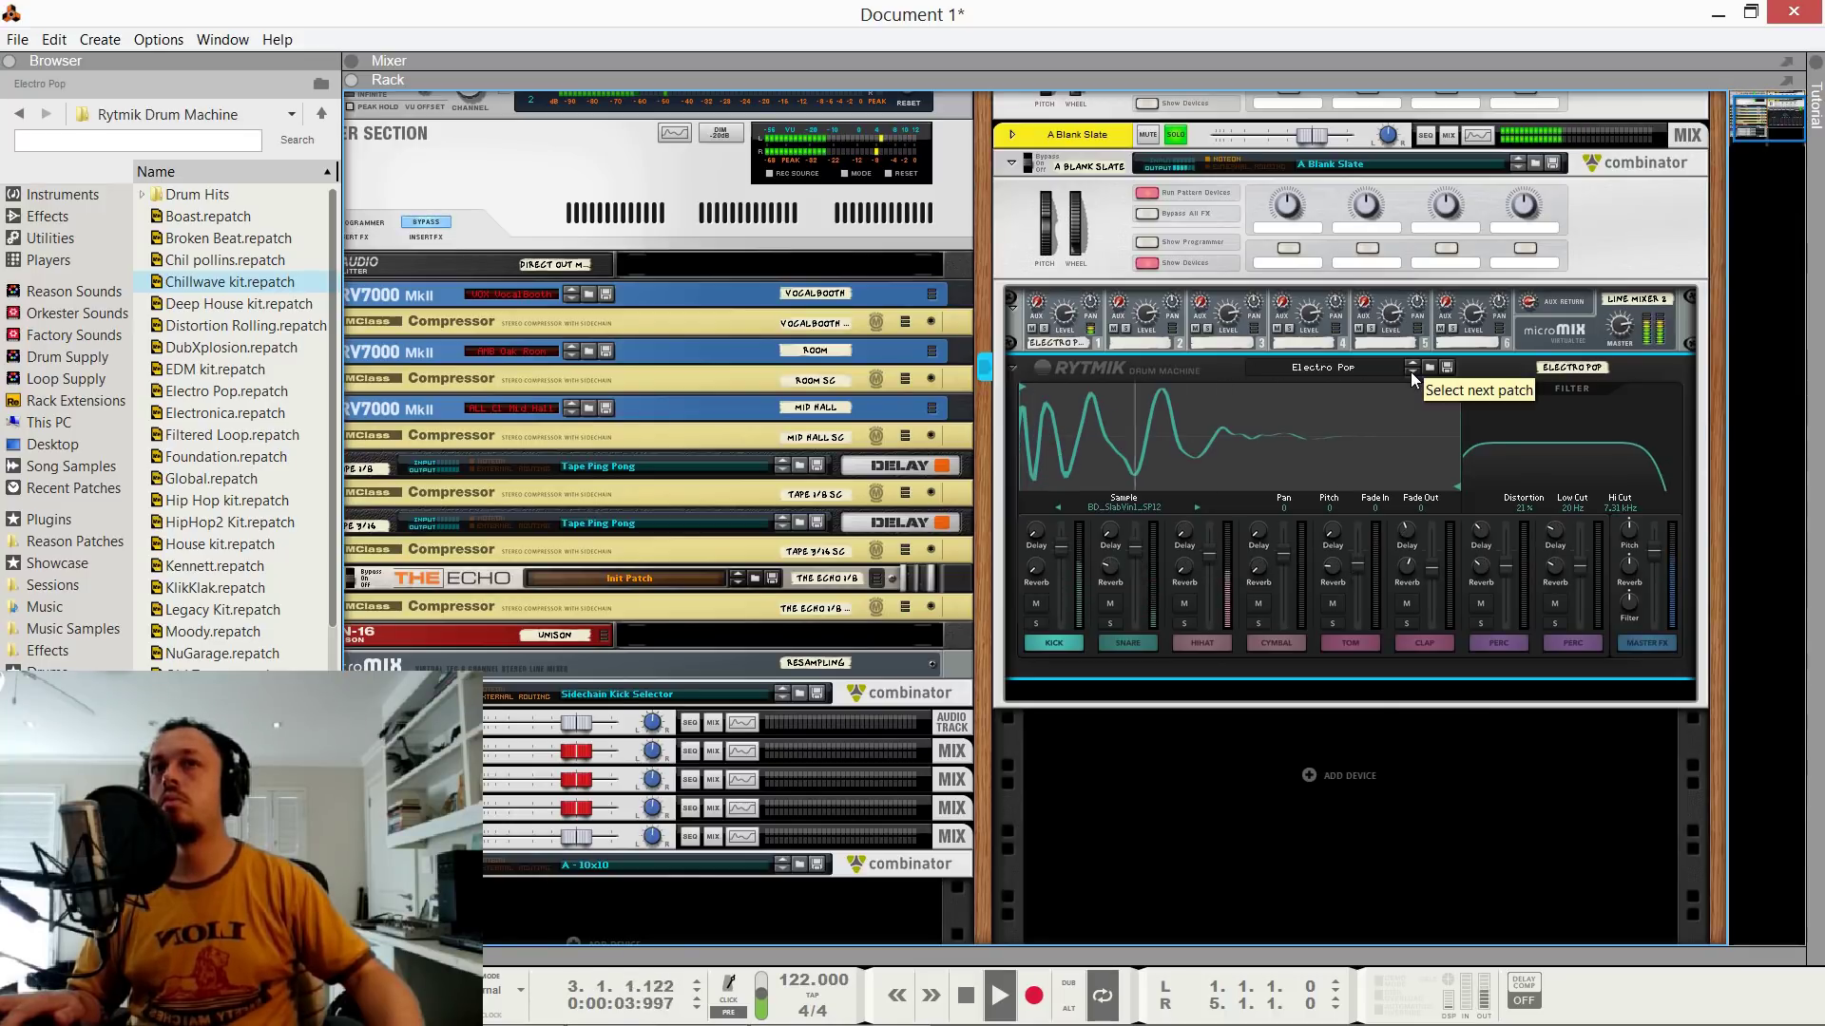
pyautogui.click(1411, 371)
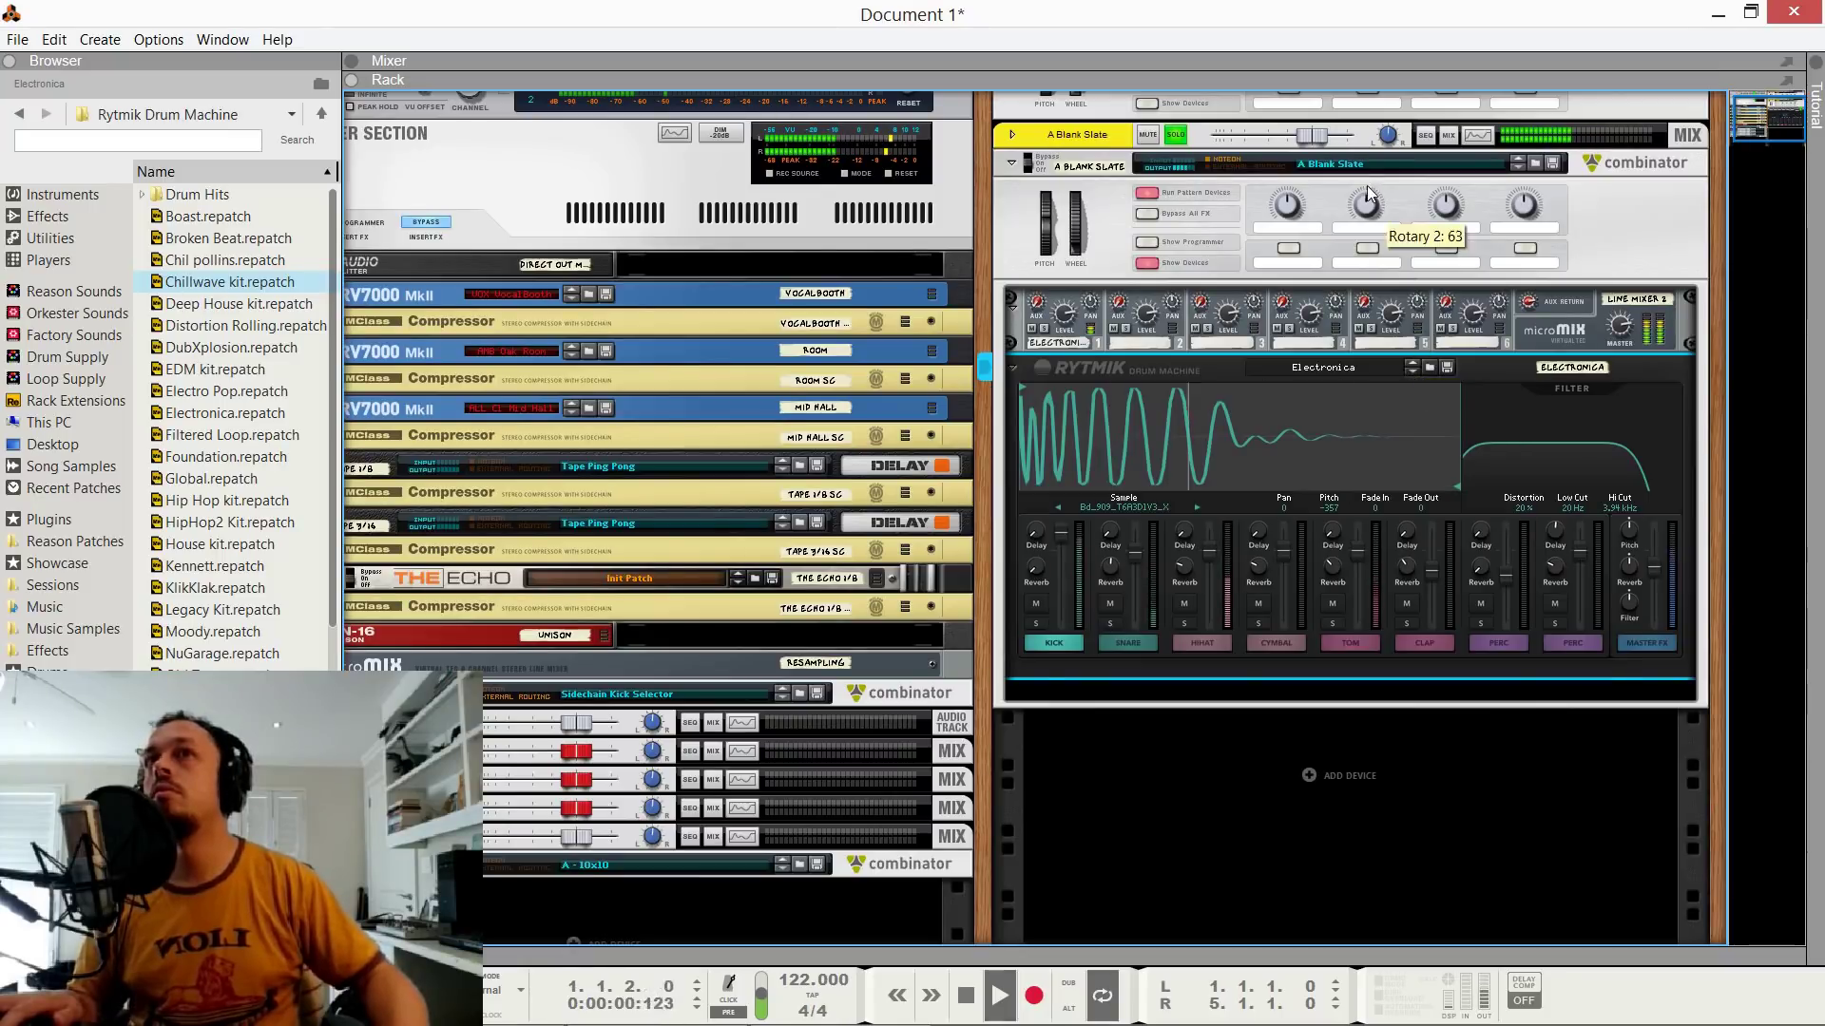
pyautogui.click(1172, 226)
# Lower the Bass mix channel's level slightly and solo the drum Combinator's mix channel again.
pyautogui.scroll(2, 1172, 226)
pyautogui.moveTo(1321, 111); pyautogui.dragTo(1292, 110)
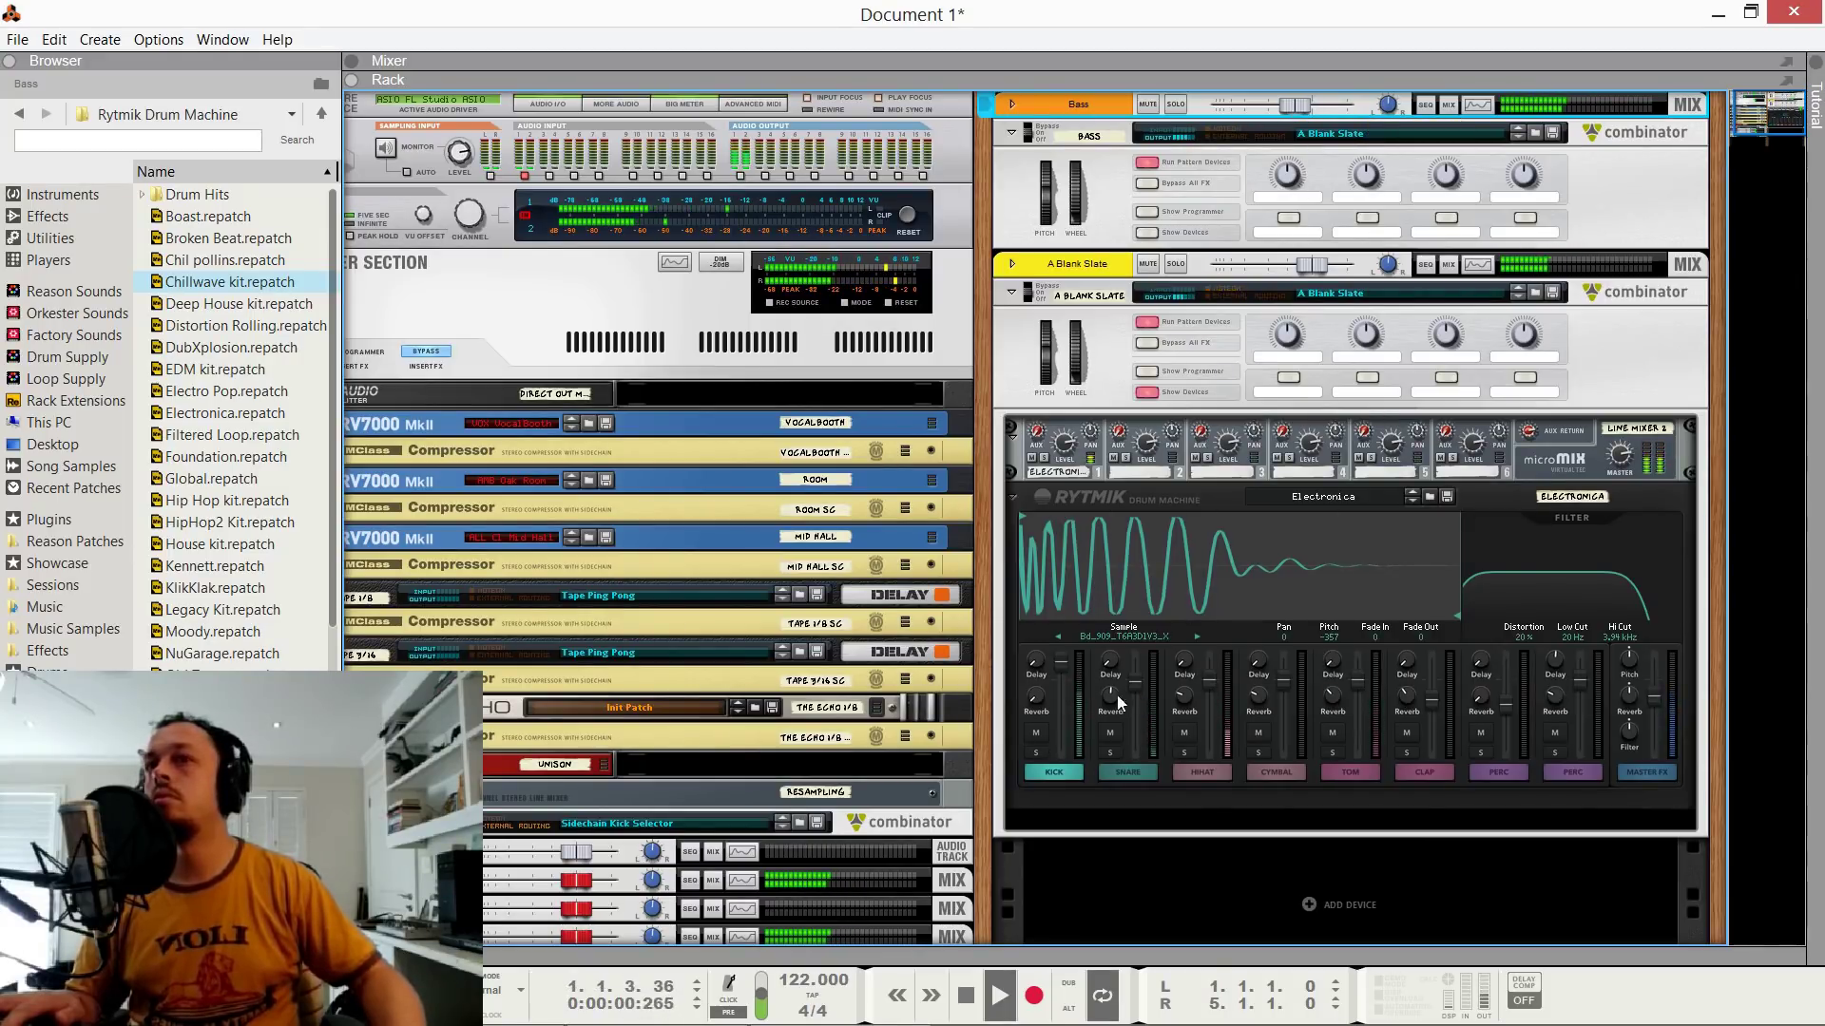
pyautogui.click(1176, 265)
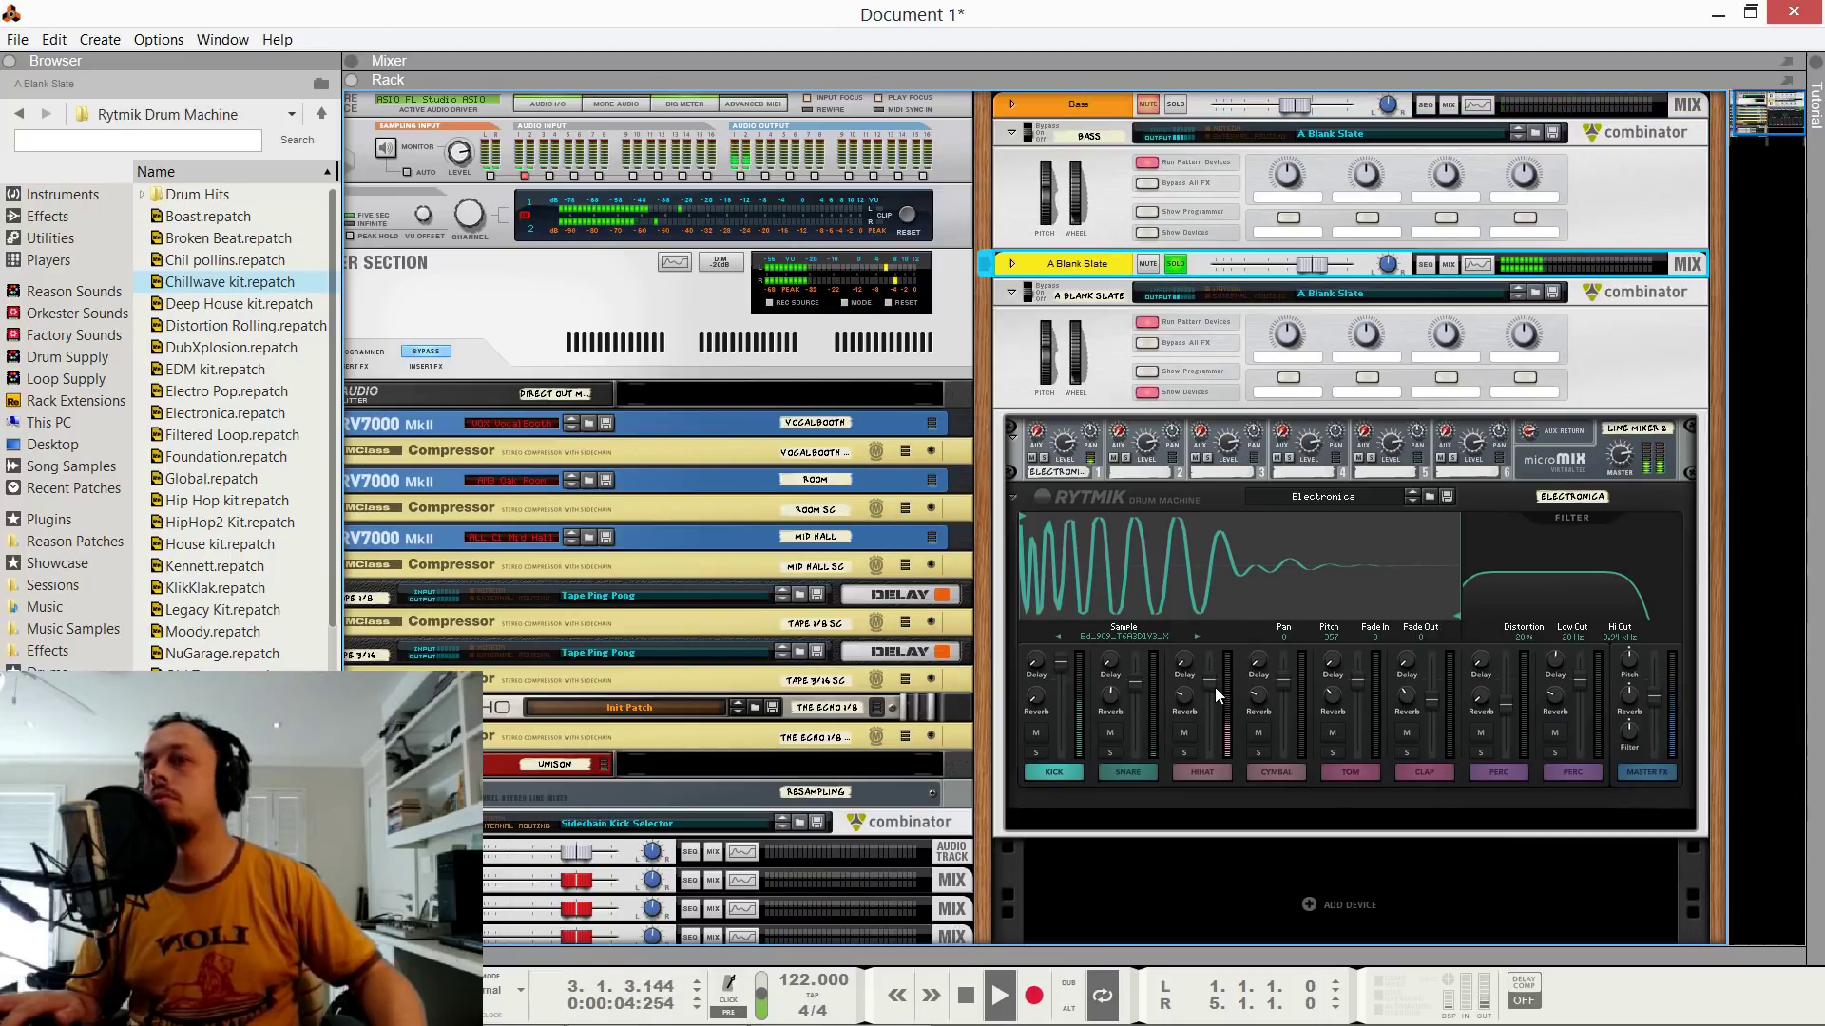
# Set the Rytmik's hi-hat volume to -3.8 dB and check the kick's delay and reverb sends.
pyautogui.moveTo(1215, 687); pyautogui.dragTo(1212, 695)
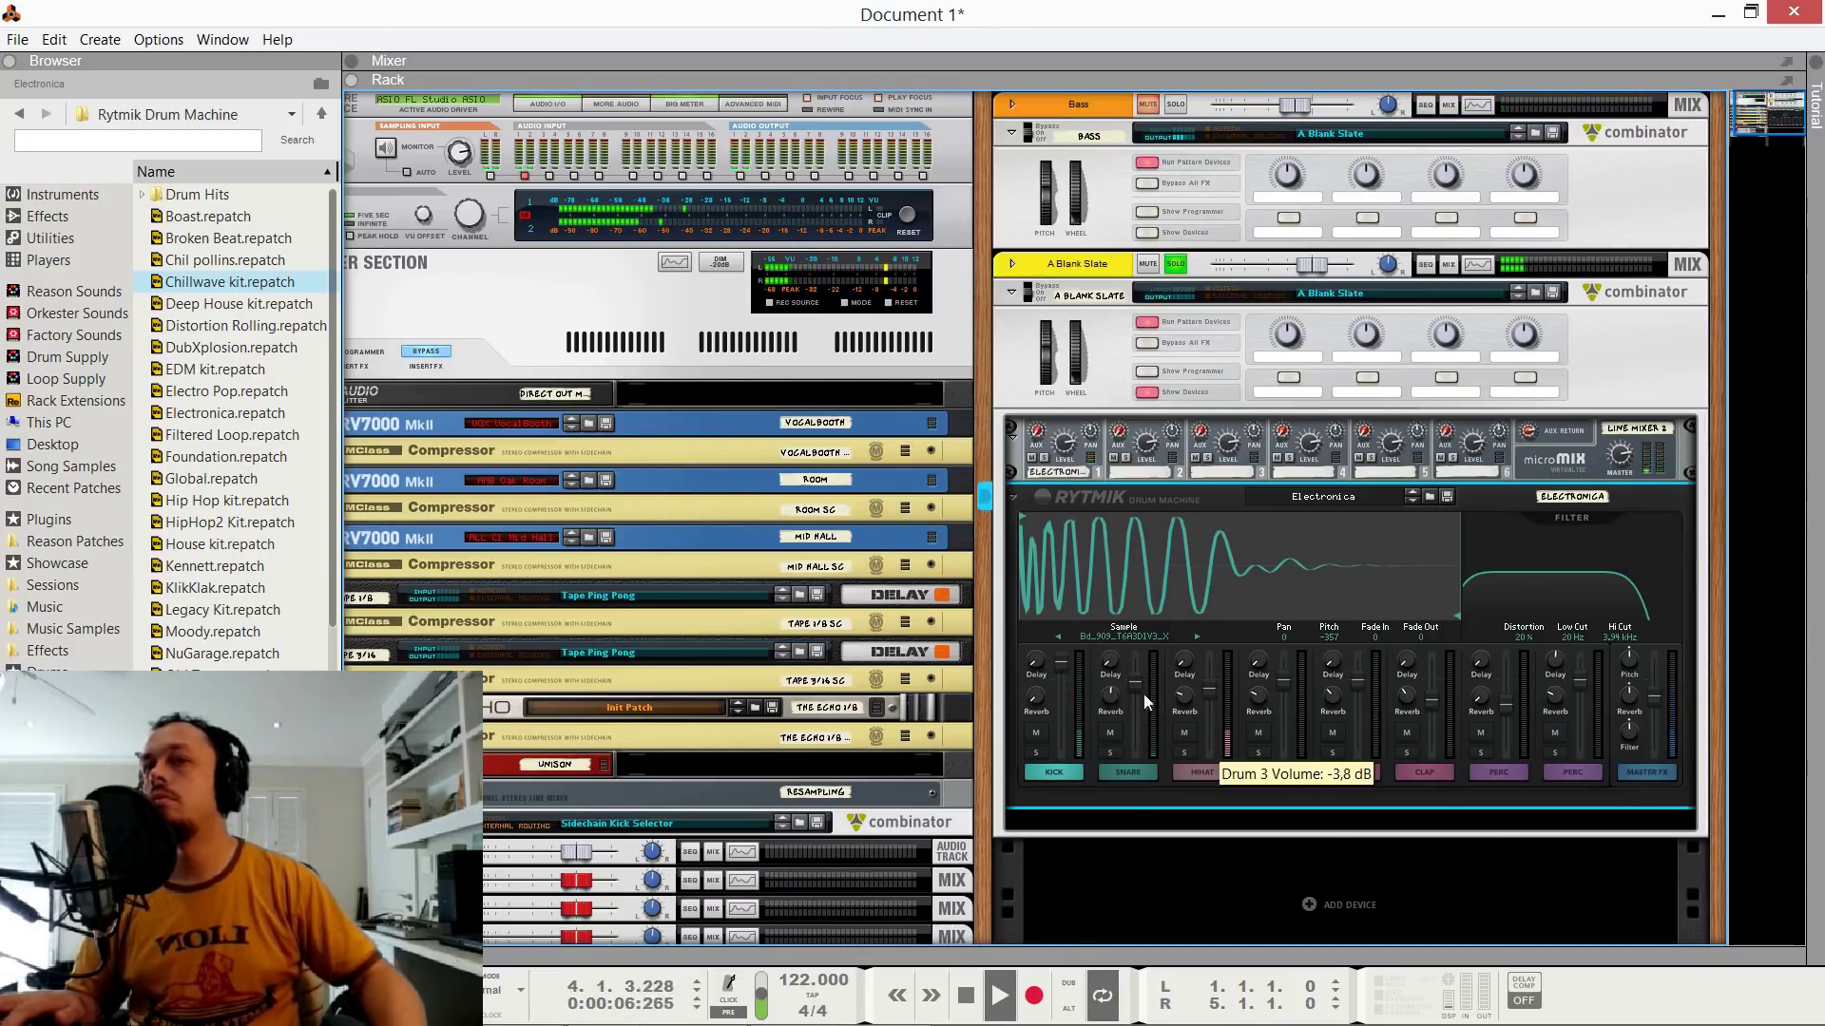
pyautogui.moveTo(1062, 675)
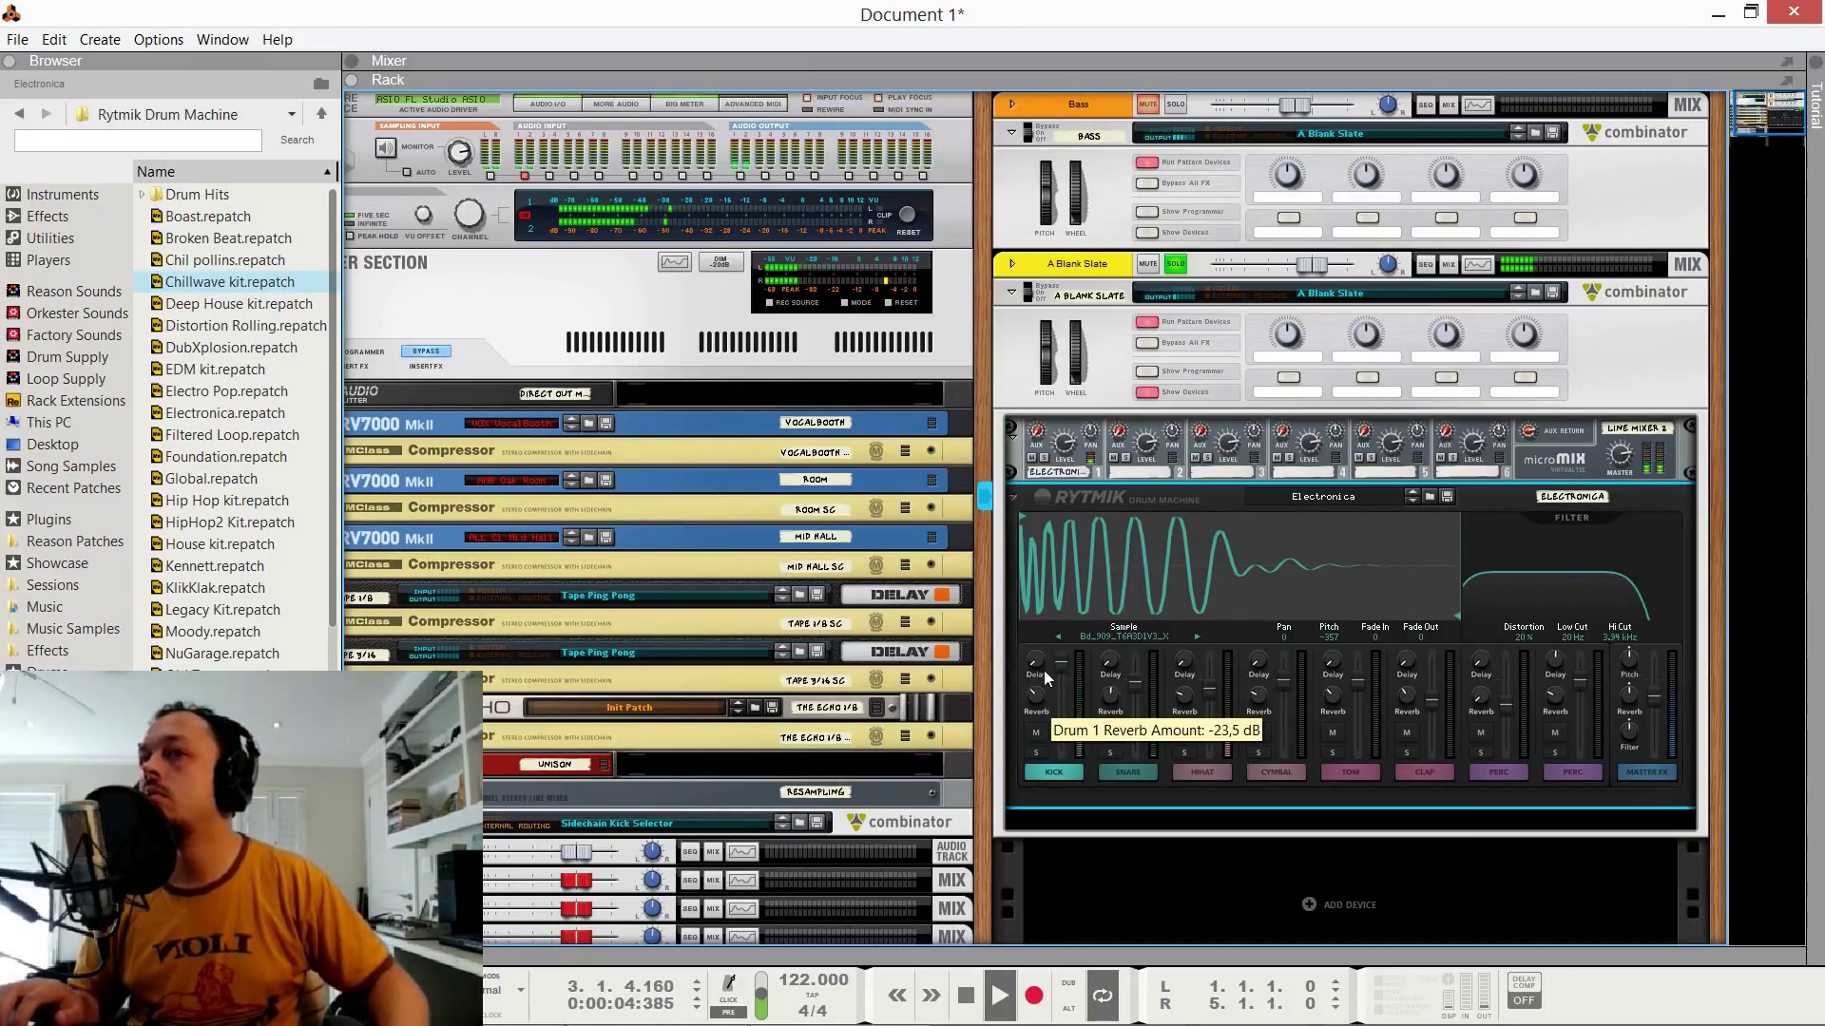
pyautogui.moveTo(1046, 657); pyautogui.dragTo(1069, 603)
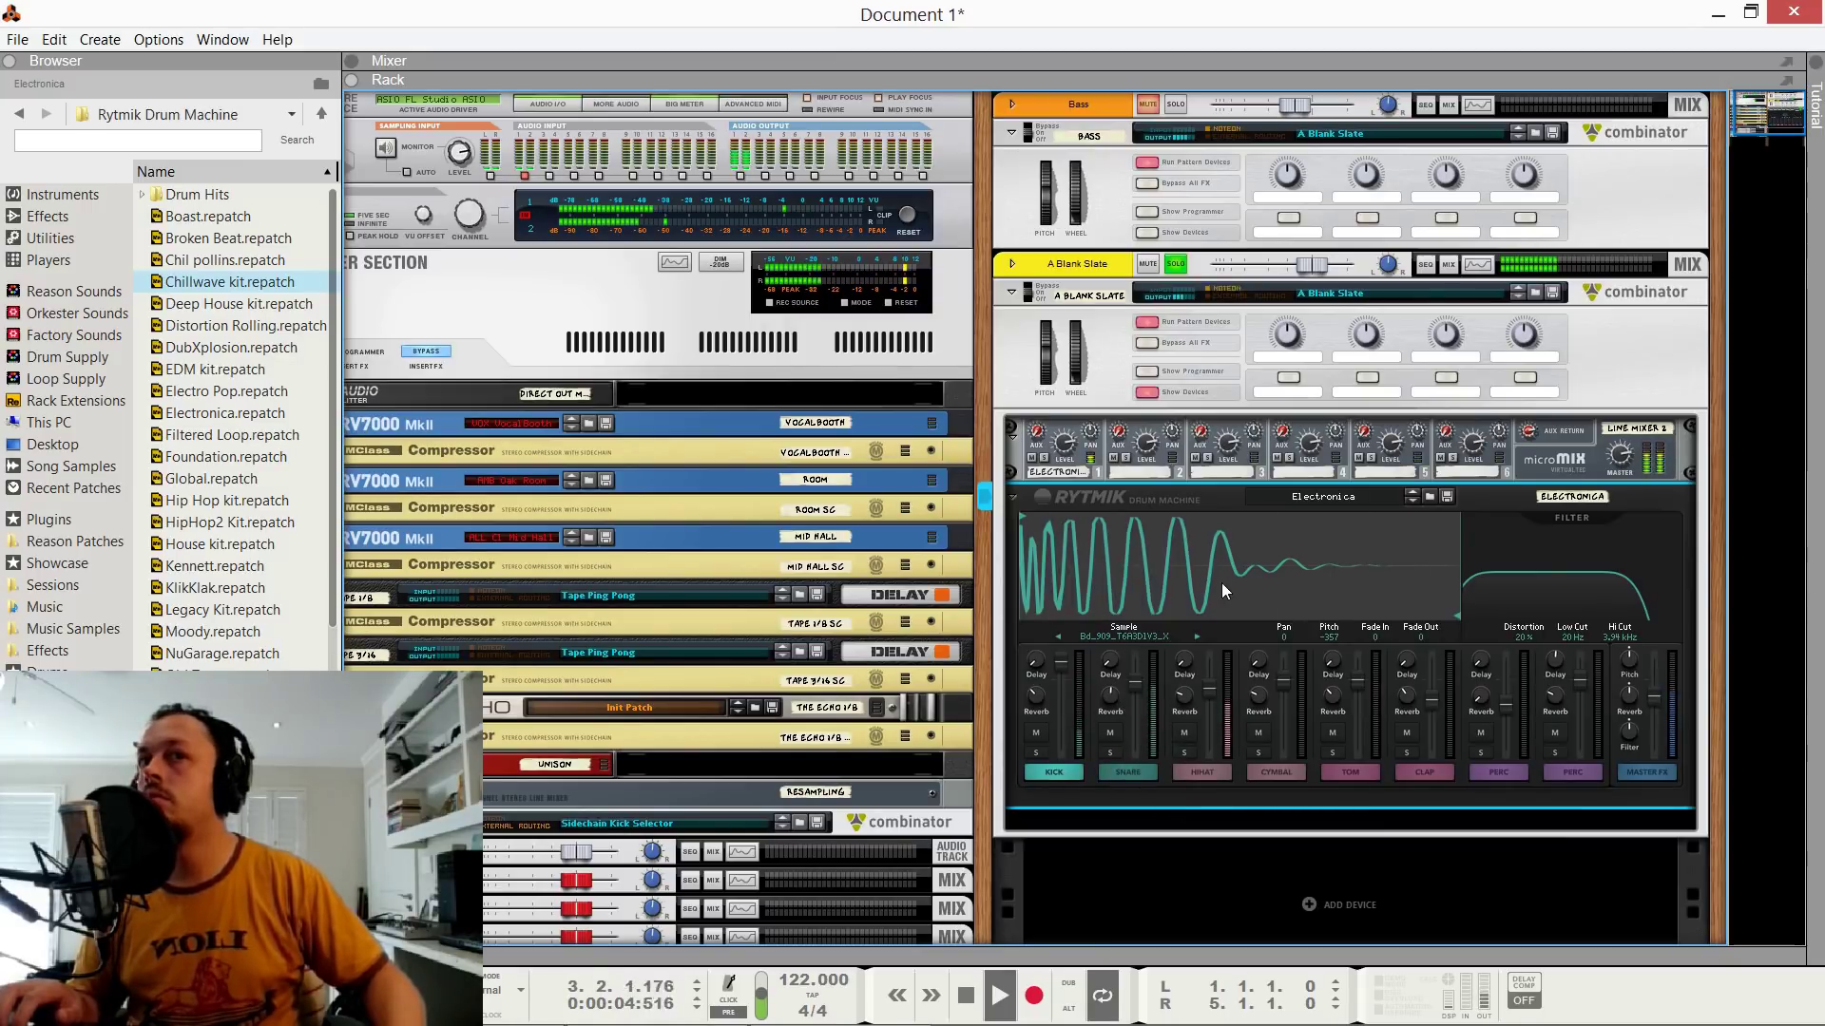
# Compare the snare and kick sample settings, and set the kick's Fade Out to 12.
pyautogui.click(1123, 776)
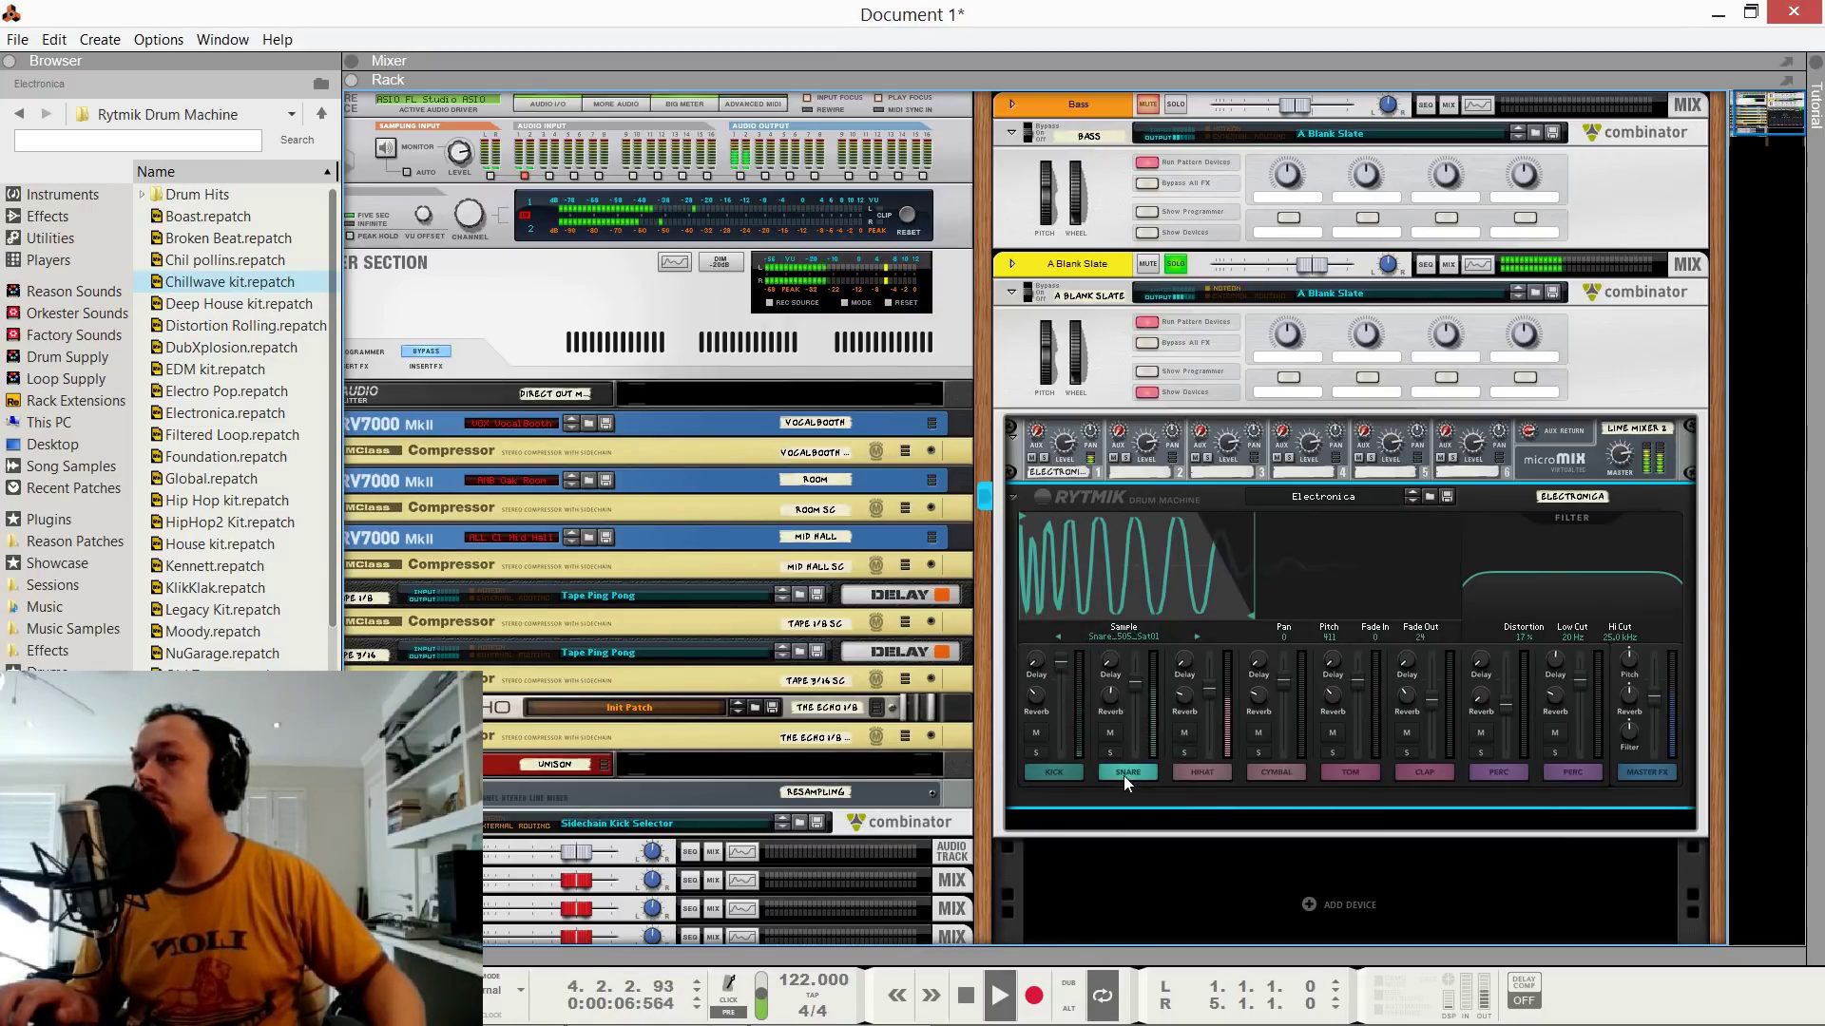
pyautogui.click(1057, 777)
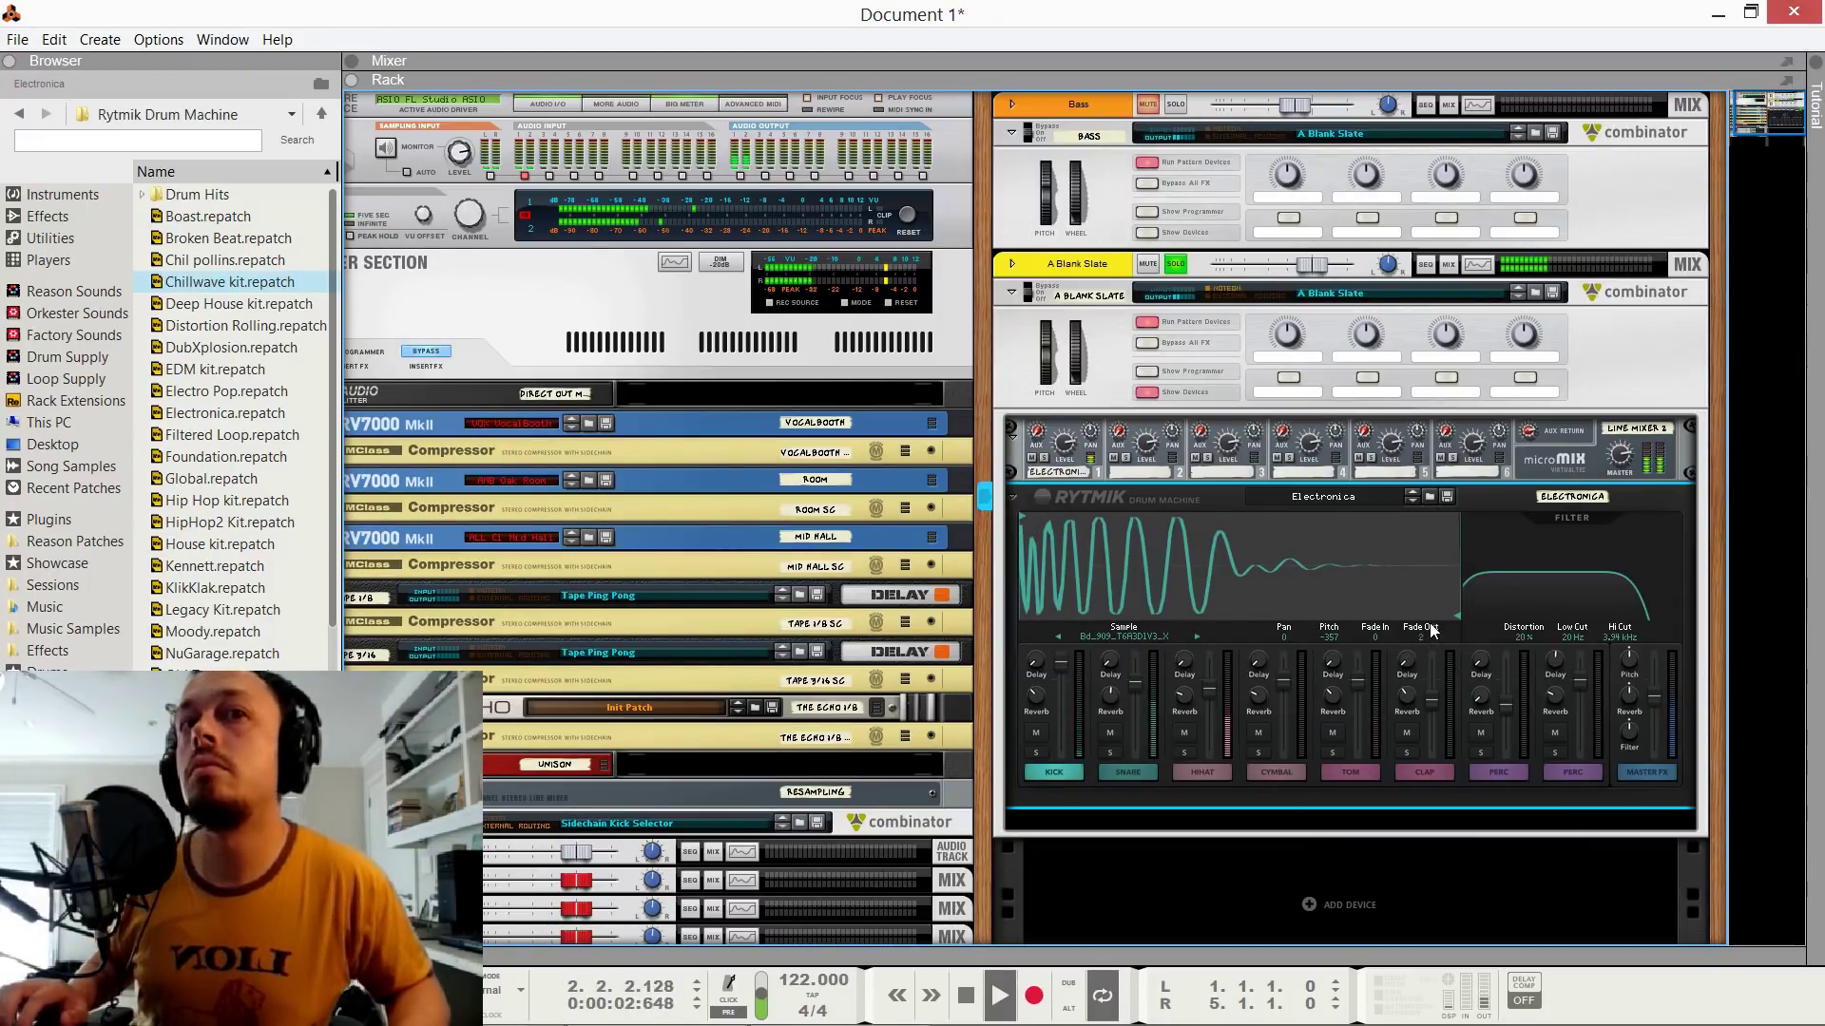
pyautogui.moveTo(1420, 631); pyautogui.dragTo(1420, 614)
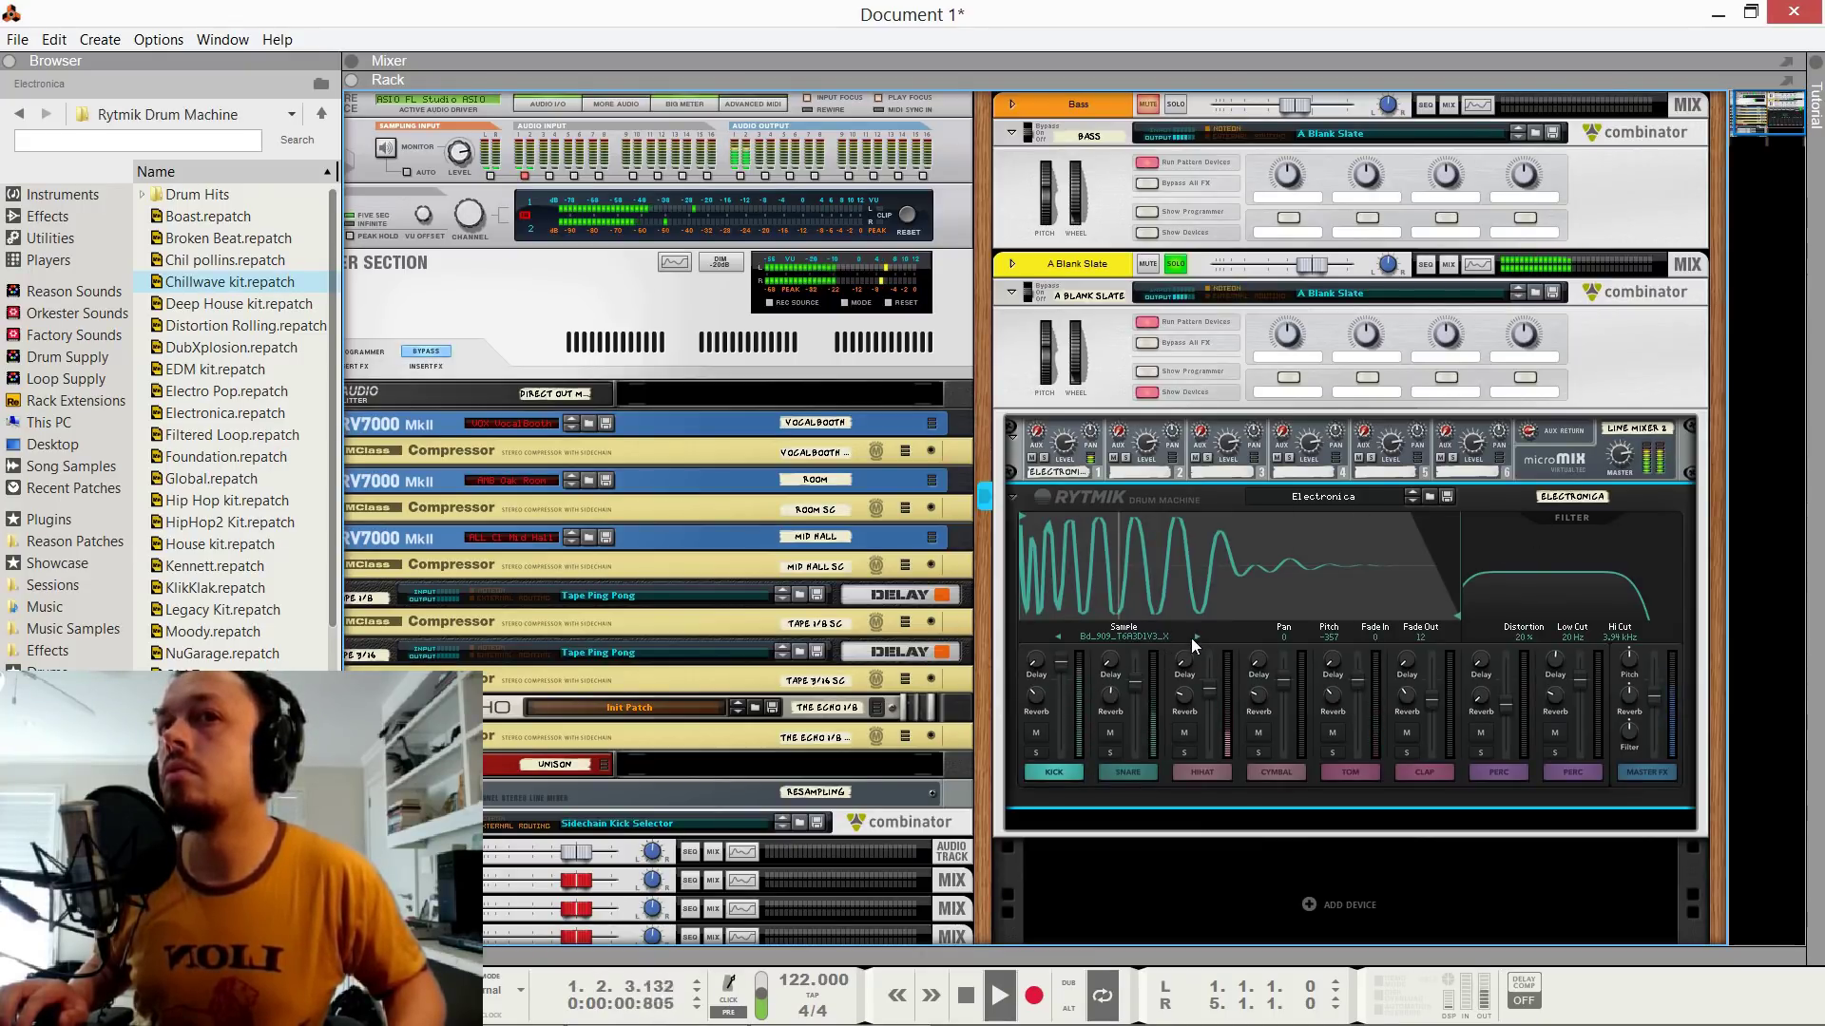
# Change the Rytmik's snare sample to Snare_808_Sat03 and set its pitch to 392.
pyautogui.click(1126, 772)
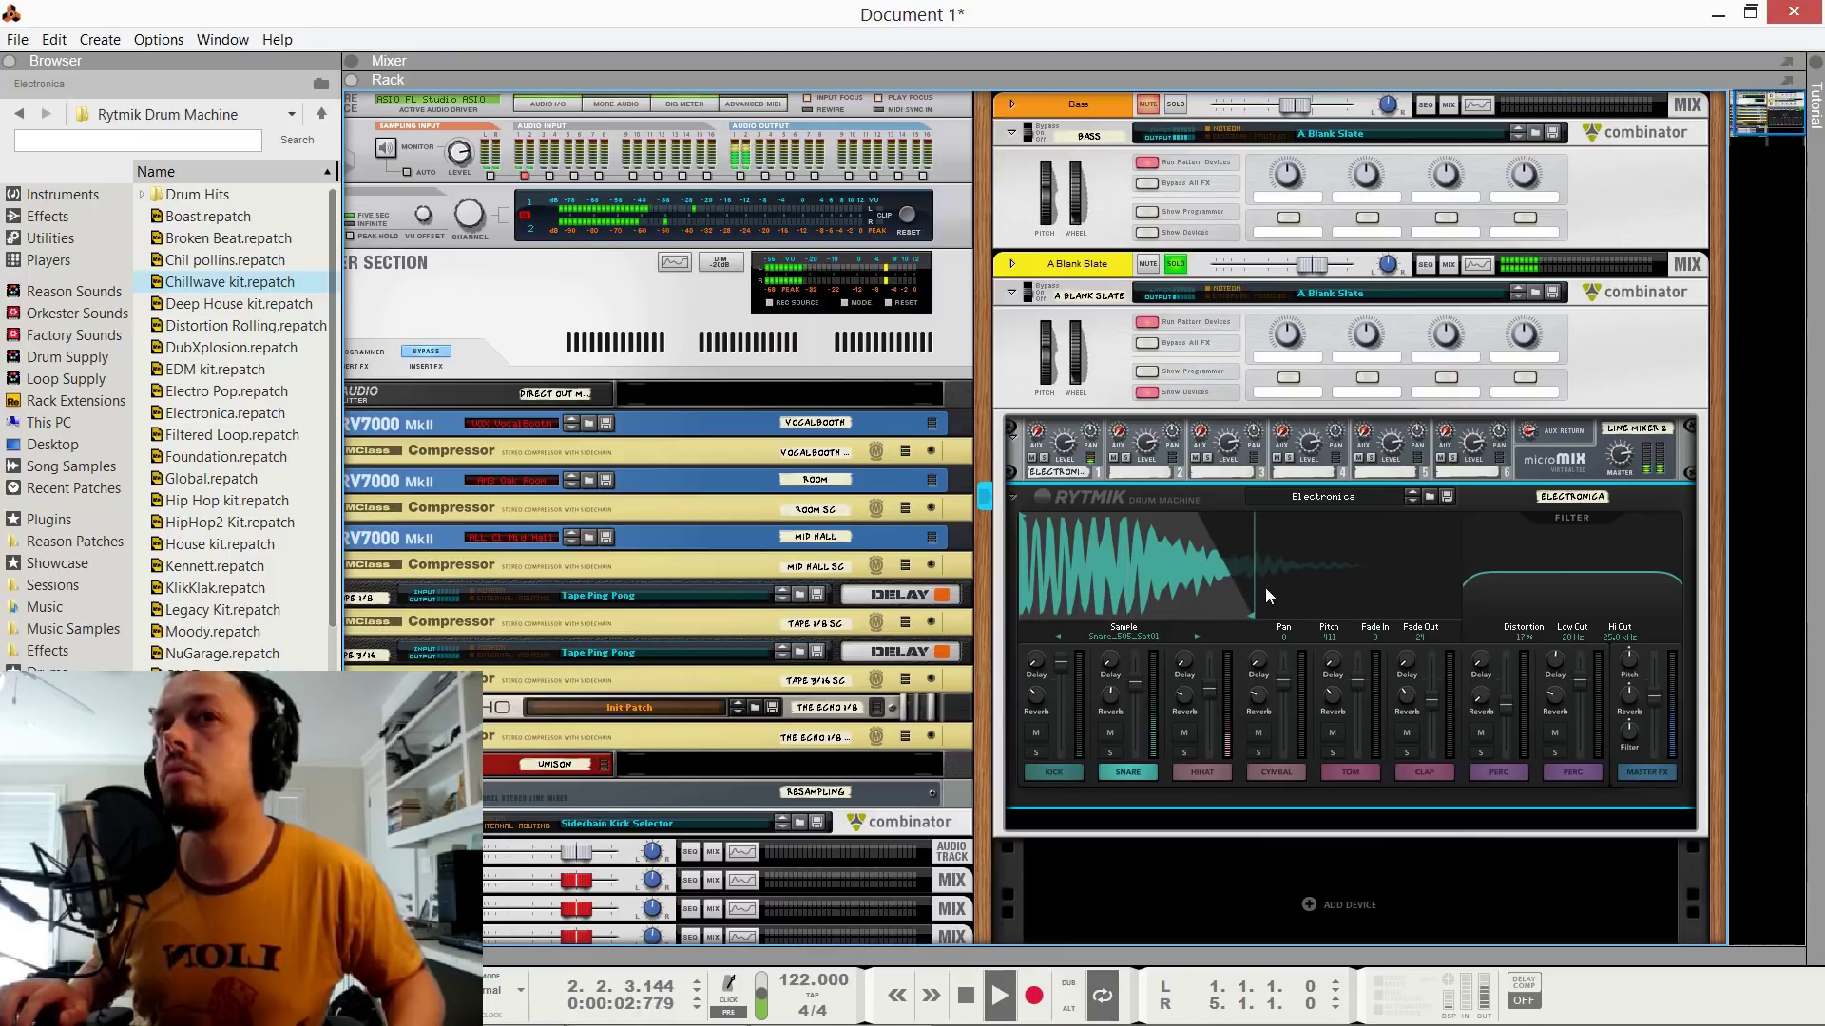
pyautogui.click(1197, 637)
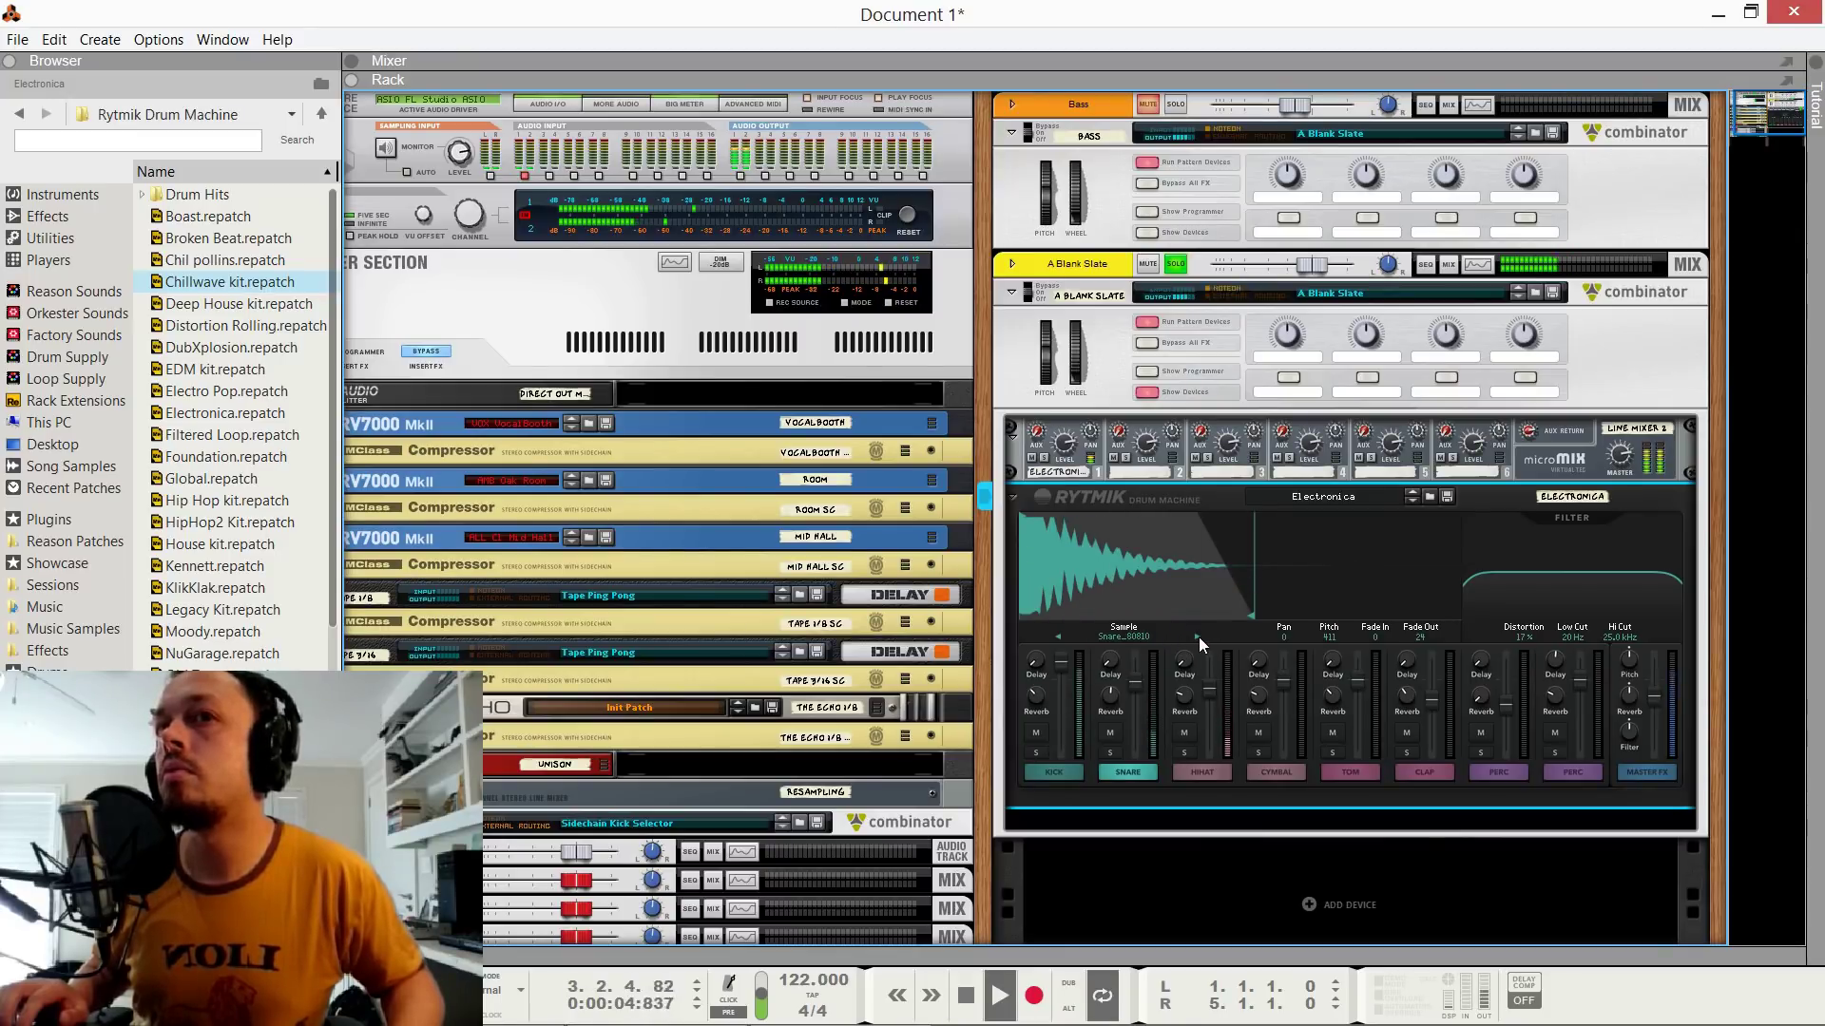
pyautogui.click(1197, 637)
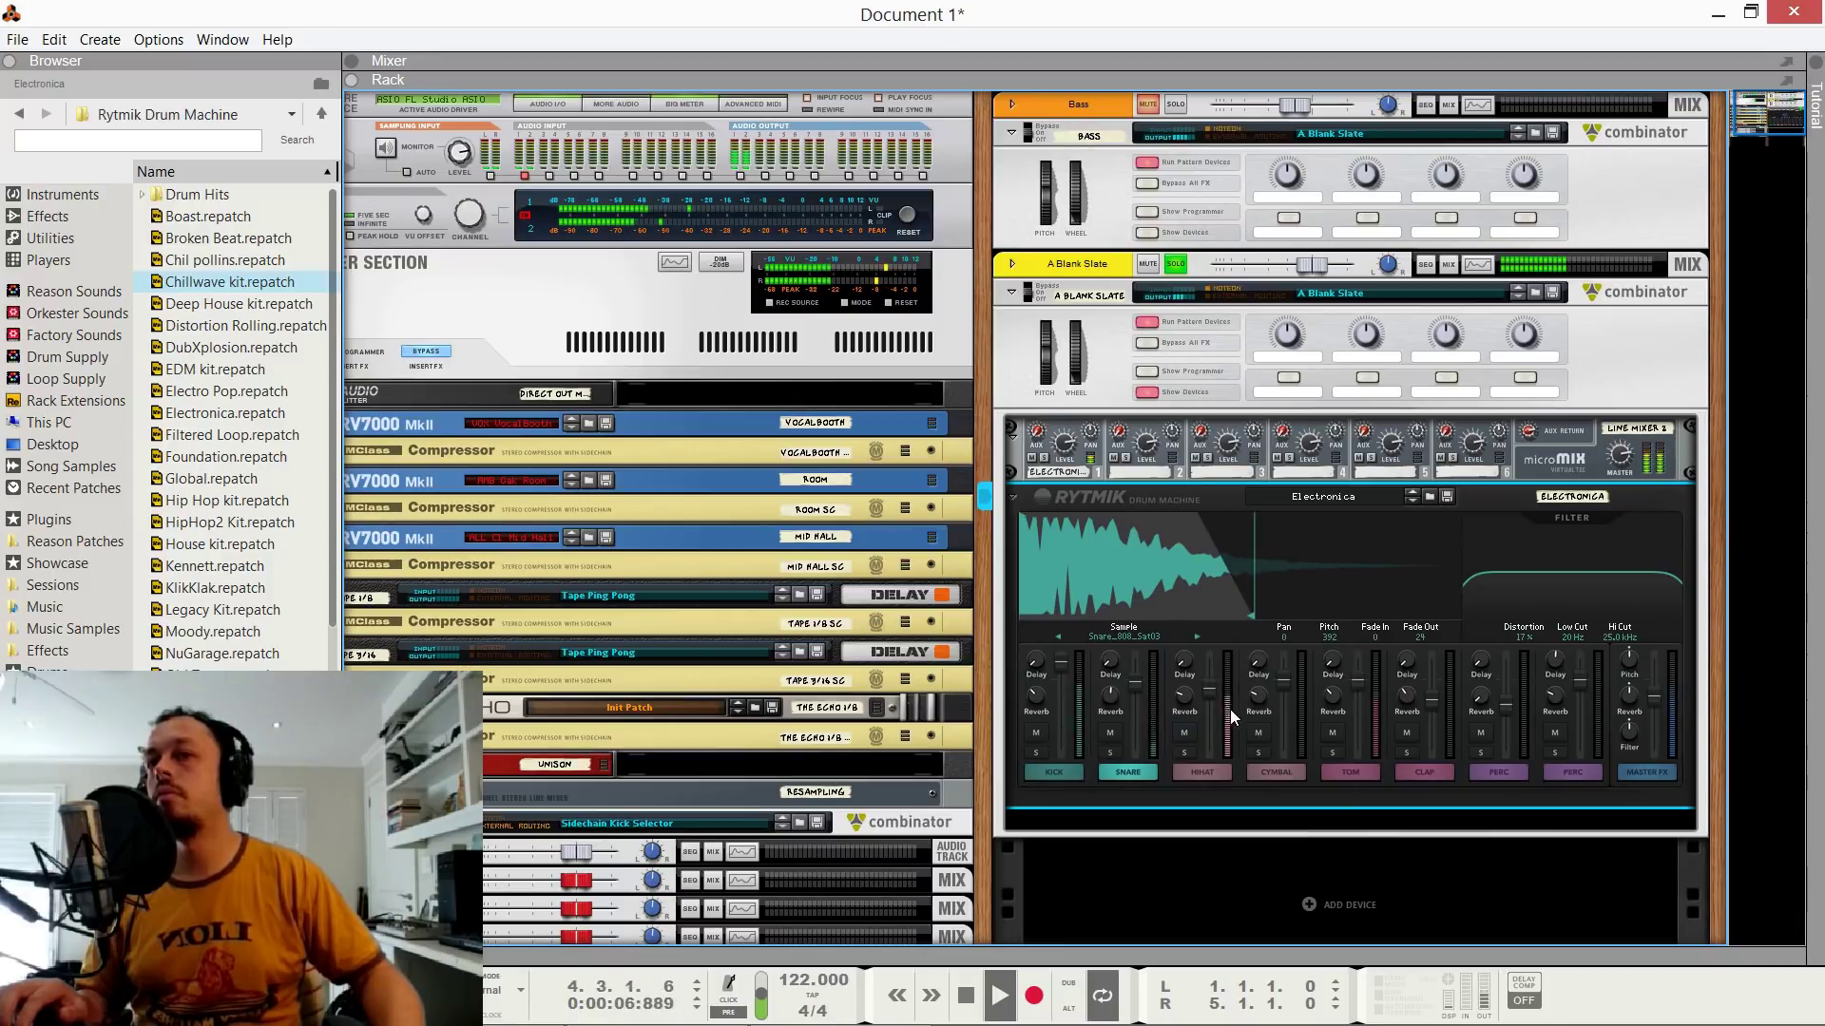
# Audition the edited drums together with the bass, select the kick, and solo the drum channel again.
pyautogui.click(1177, 263)
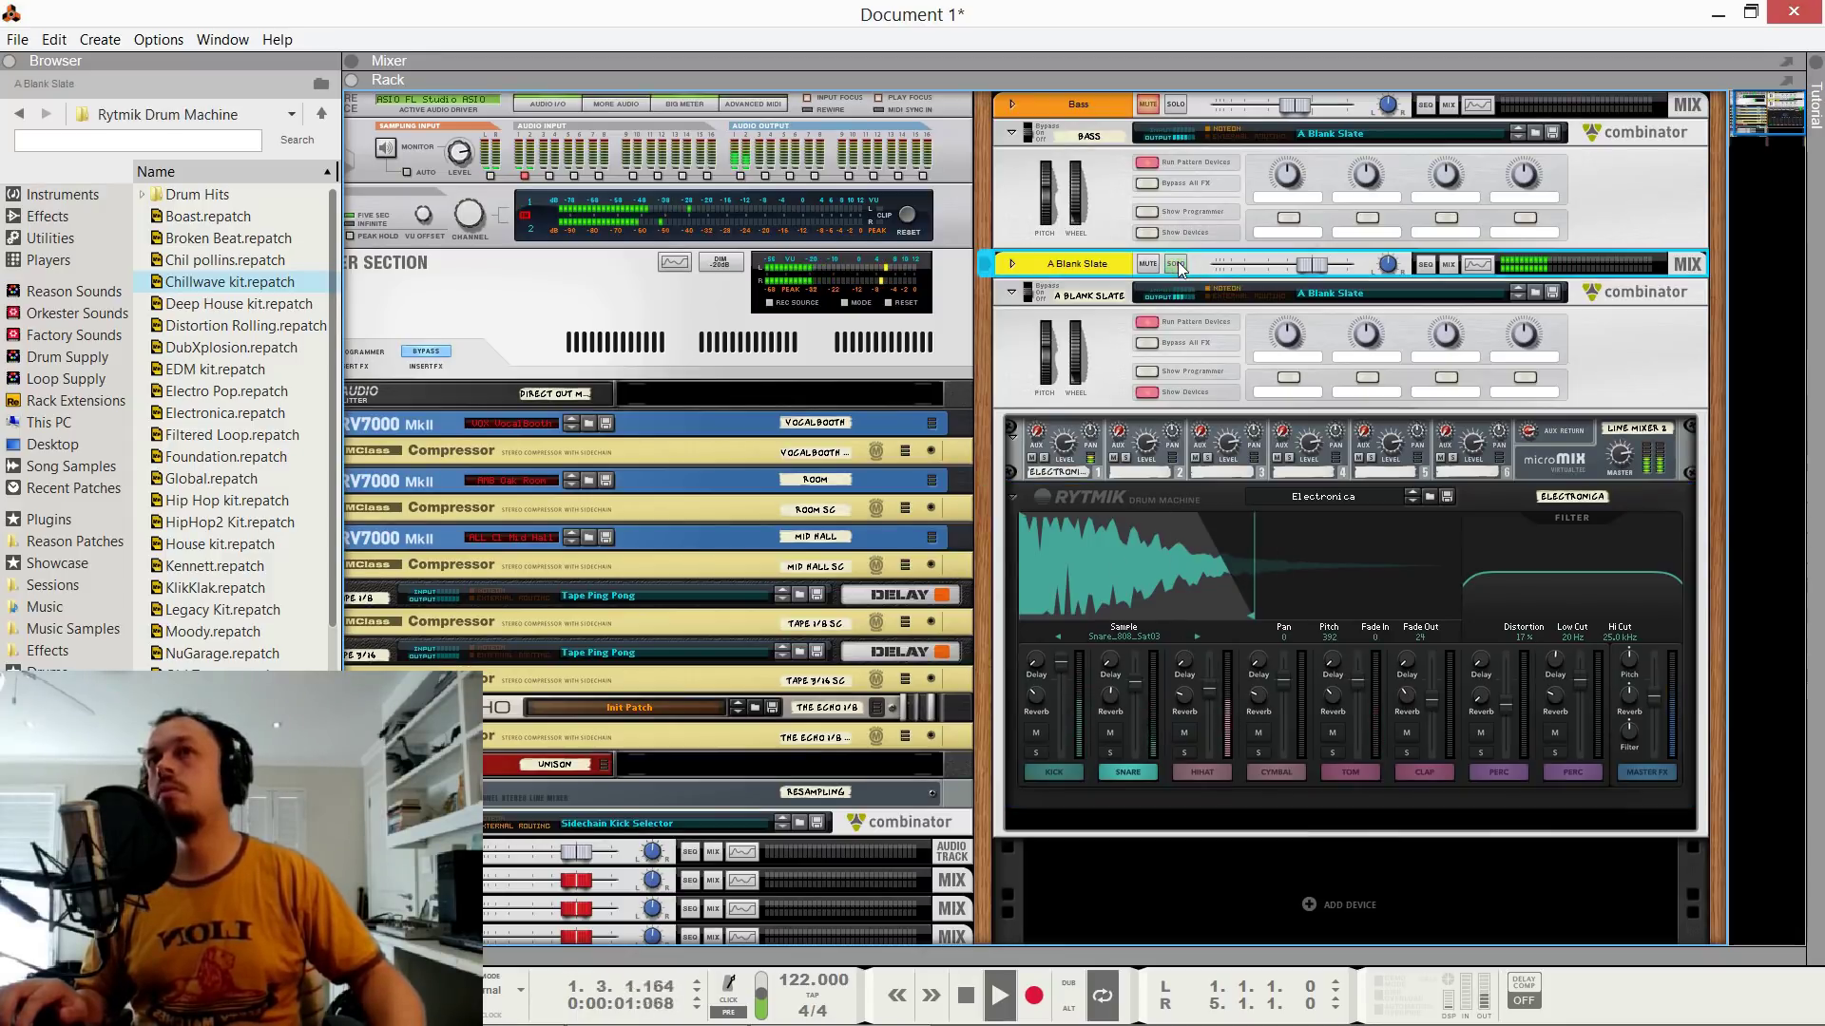
pyautogui.click(1052, 773)
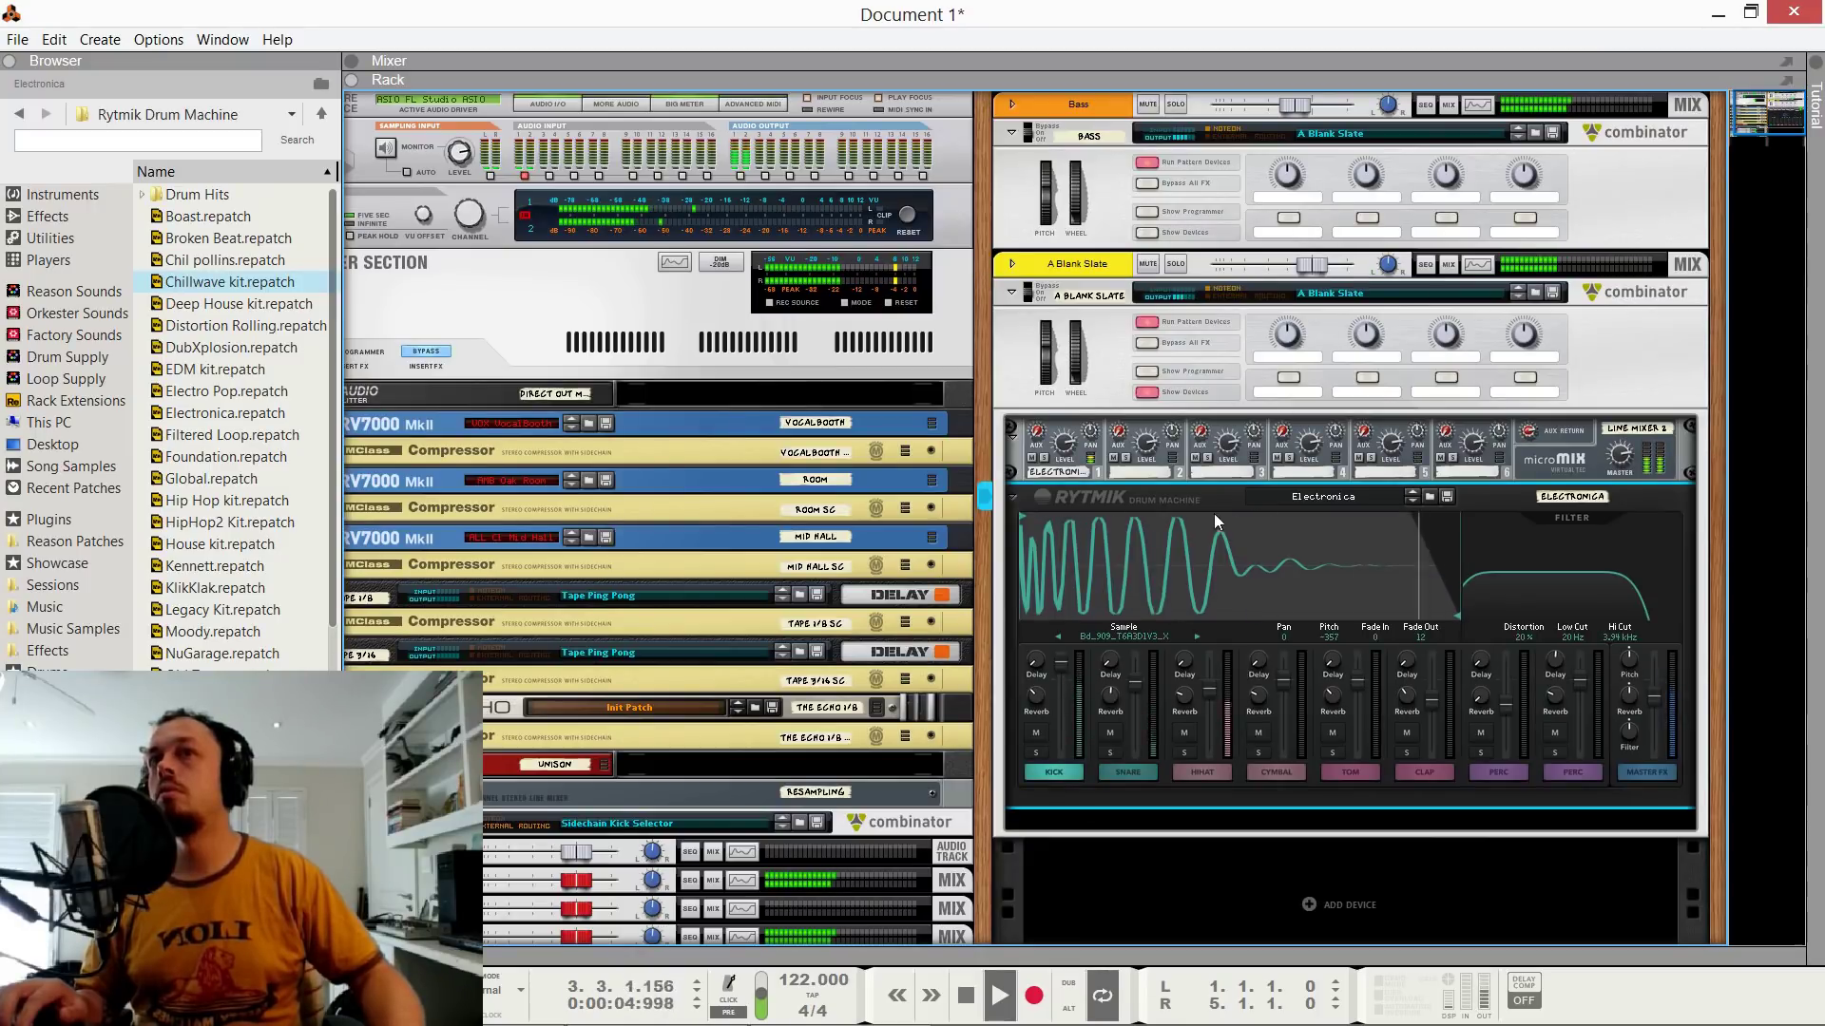
pyautogui.click(1176, 263)
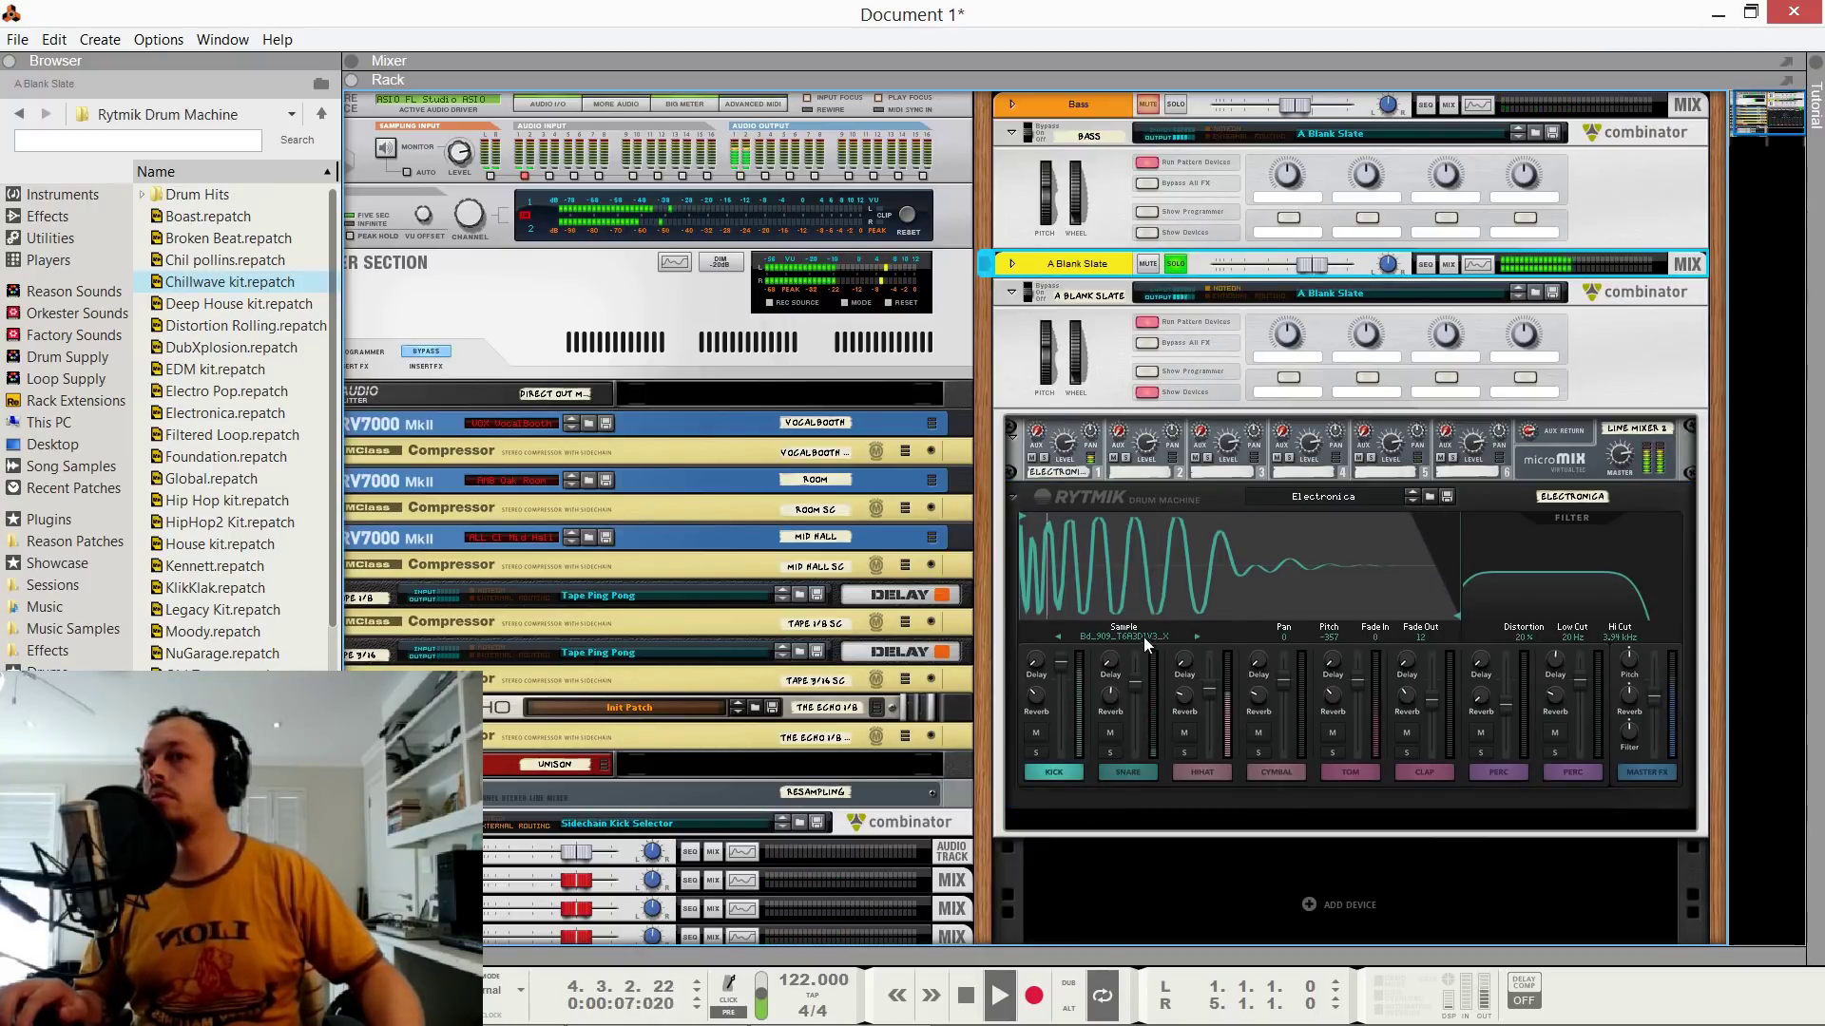
# Audition successive kick samples on the soloed loop, advancing to Kick_808_Sat05.
pyautogui.click(1196, 636)
pyautogui.click(1194, 637)
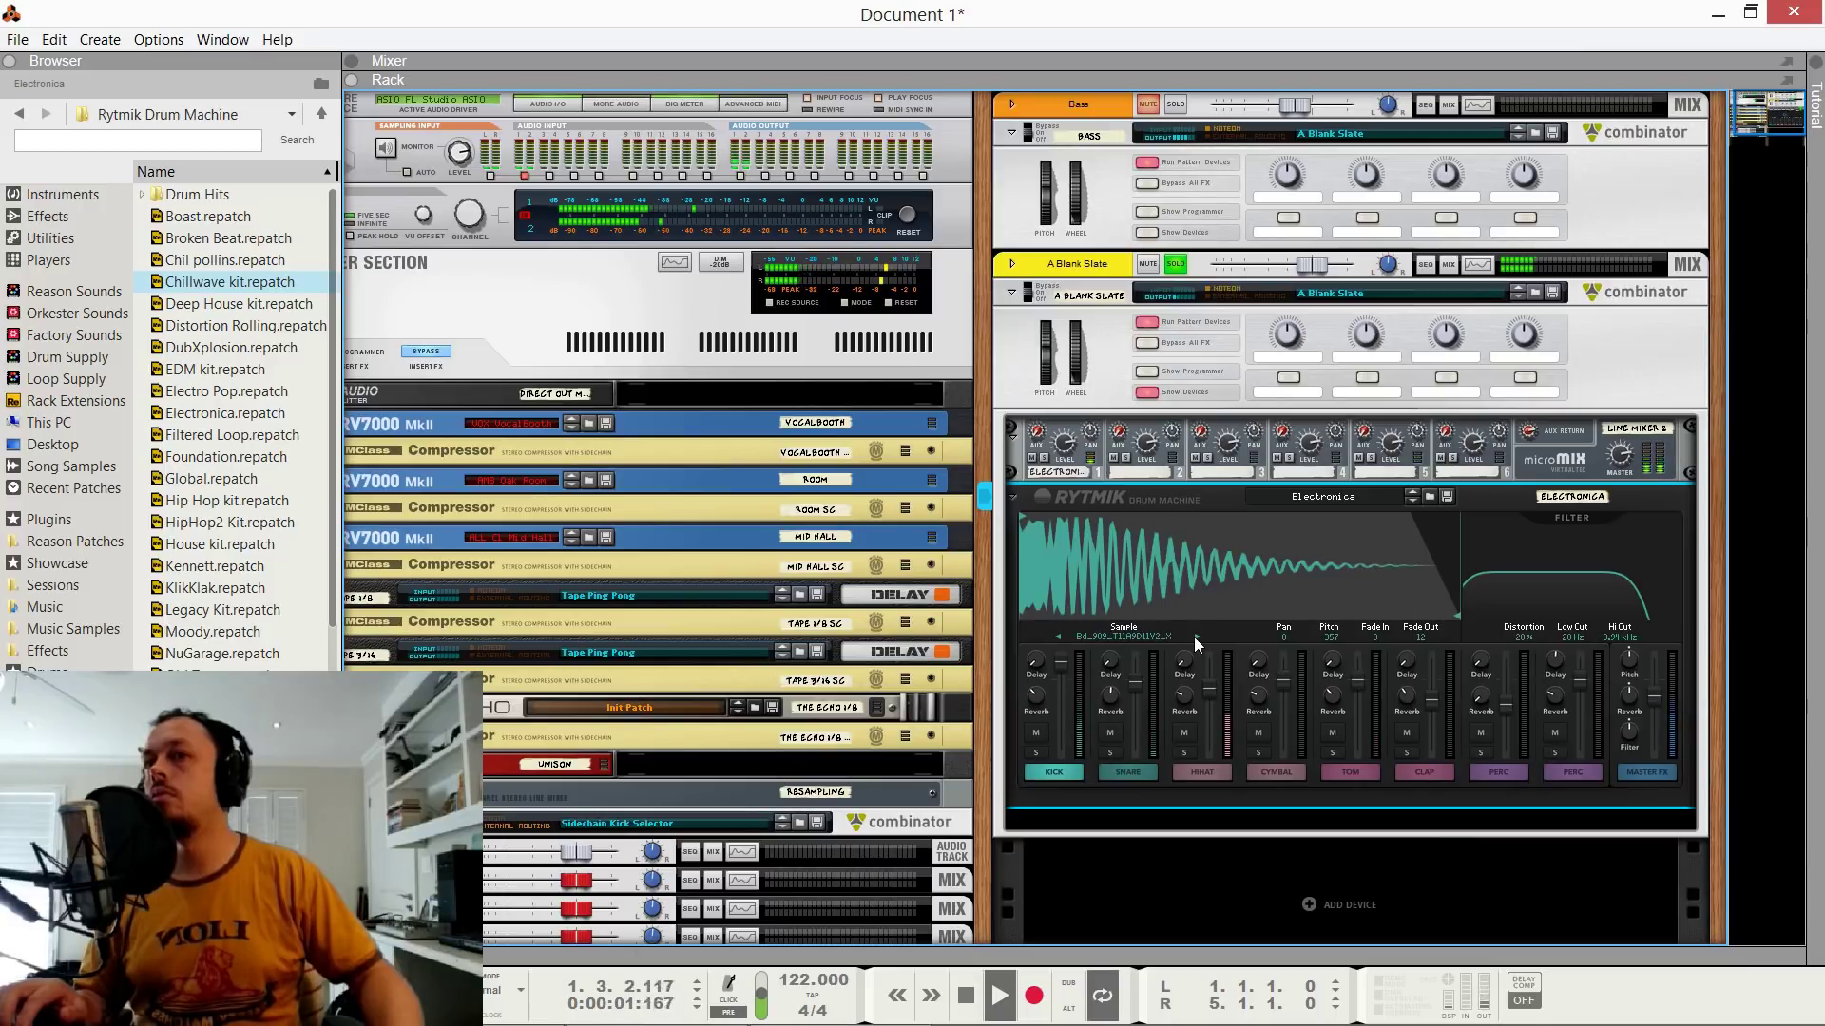
pyautogui.click(1195, 639)
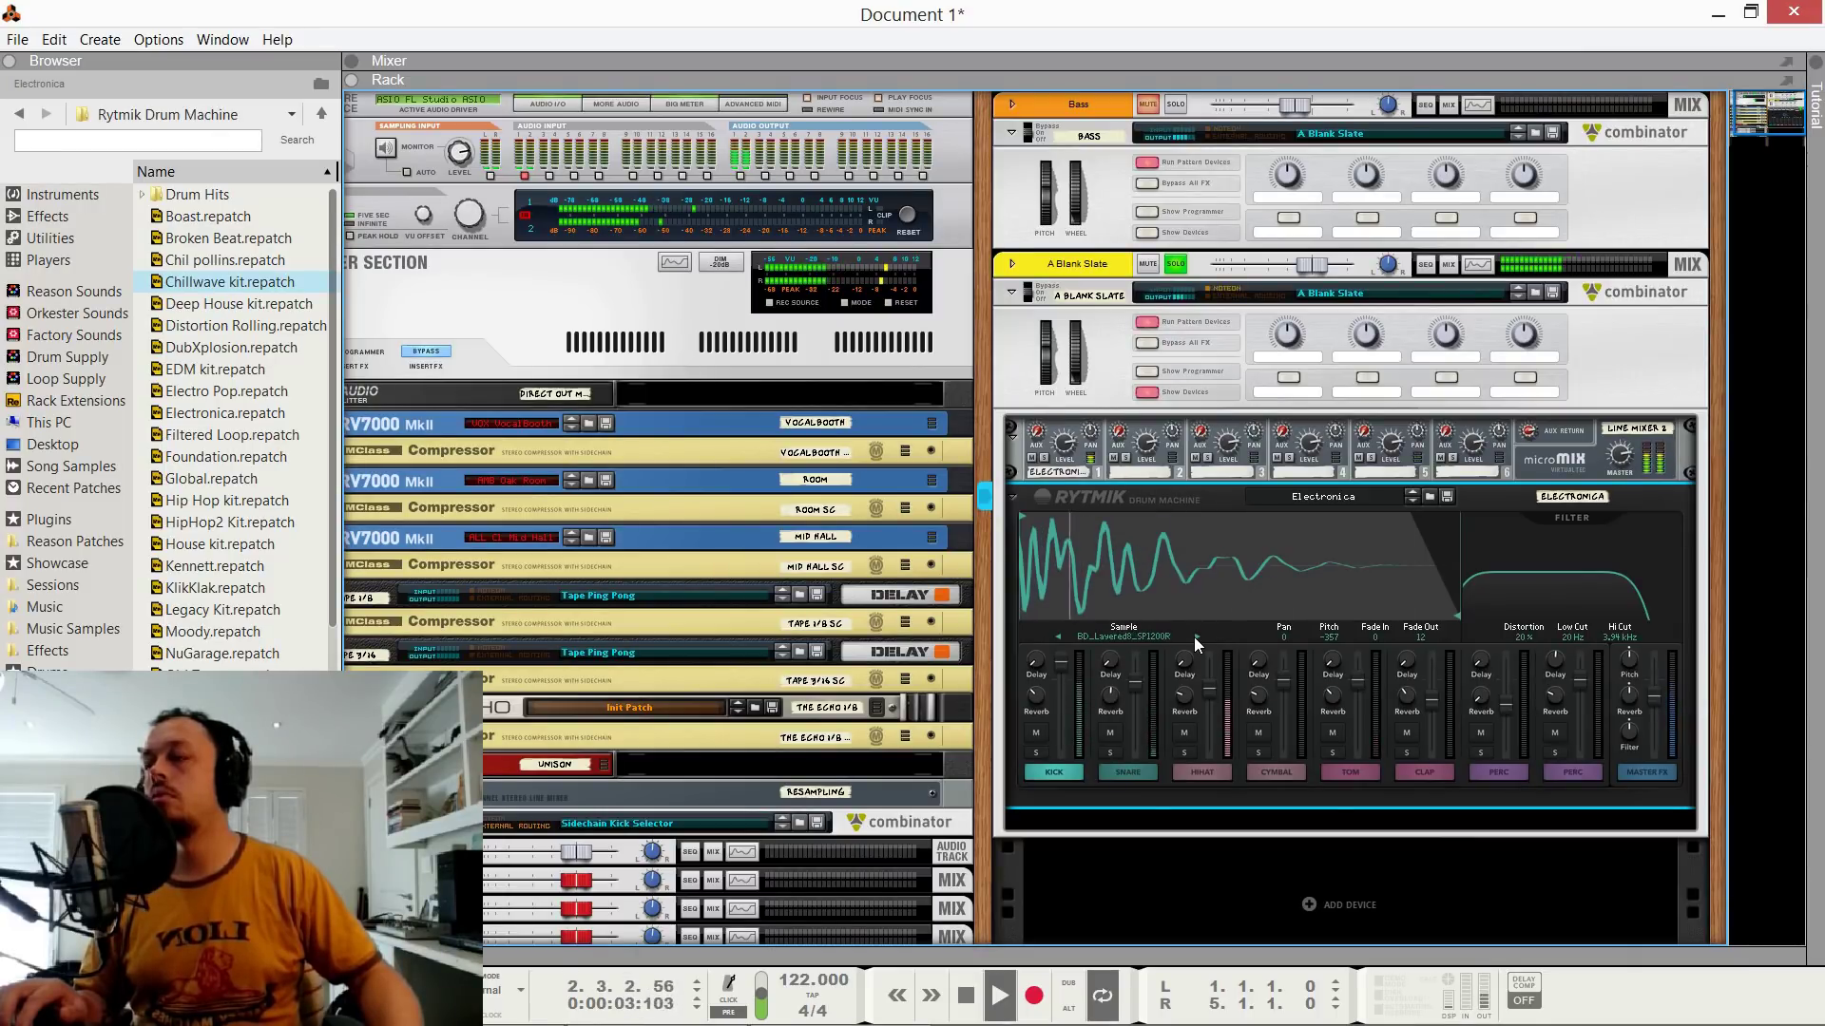
pyautogui.click(1195, 638)
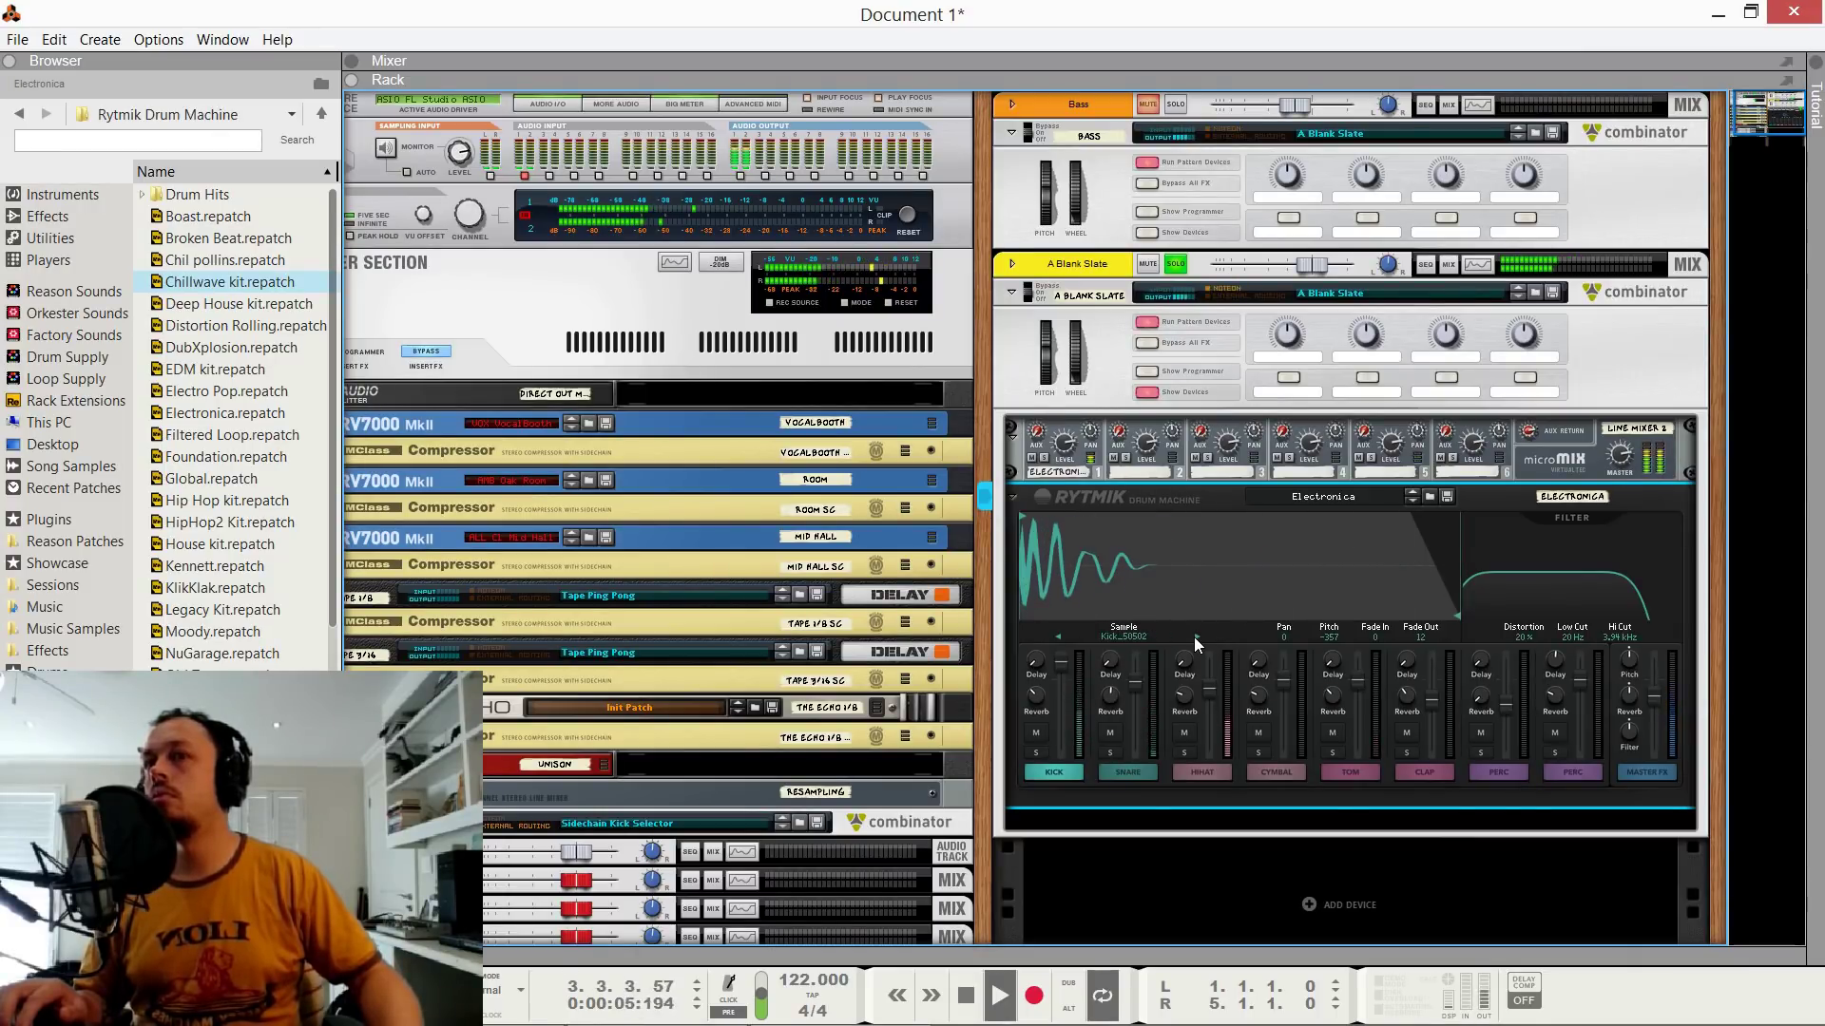
pyautogui.click(1196, 638)
pyautogui.click(1196, 637)
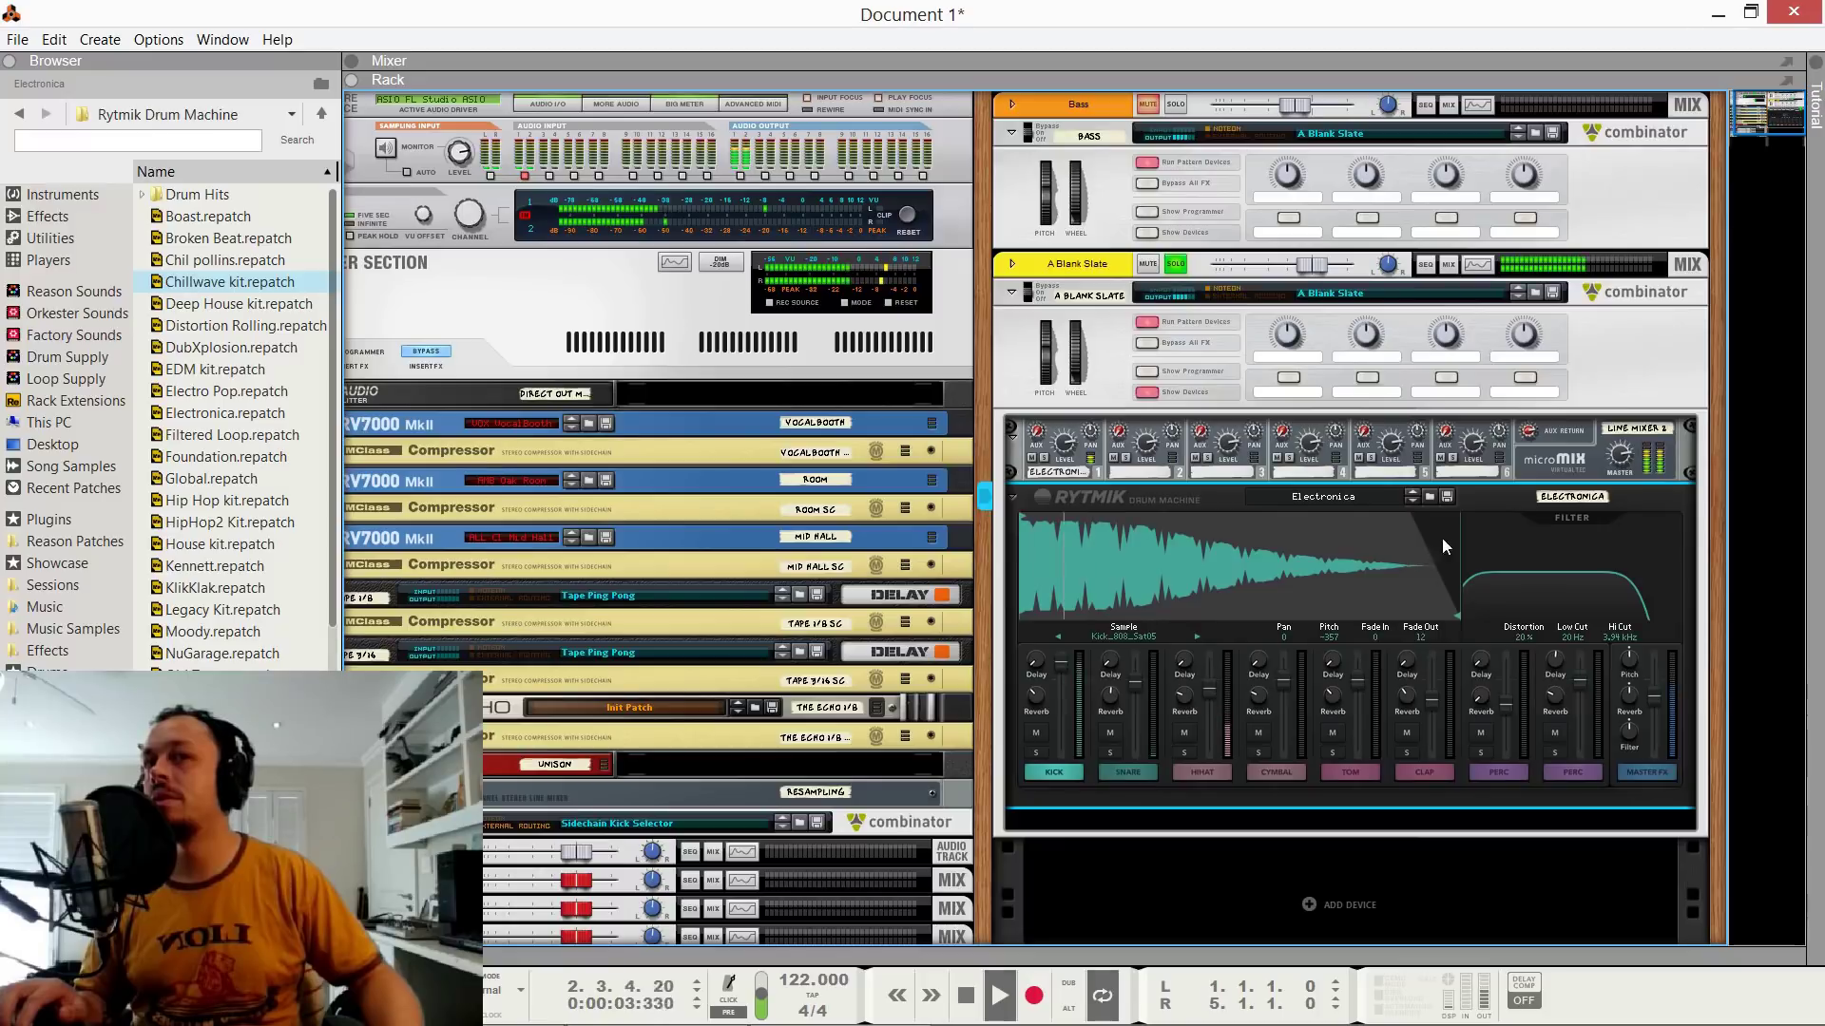
# Shorten the kick sample to its initial attack portion and set its Fade Out to 56.
pyautogui.moveTo(1456, 618); pyautogui.dragTo(1081, 629)
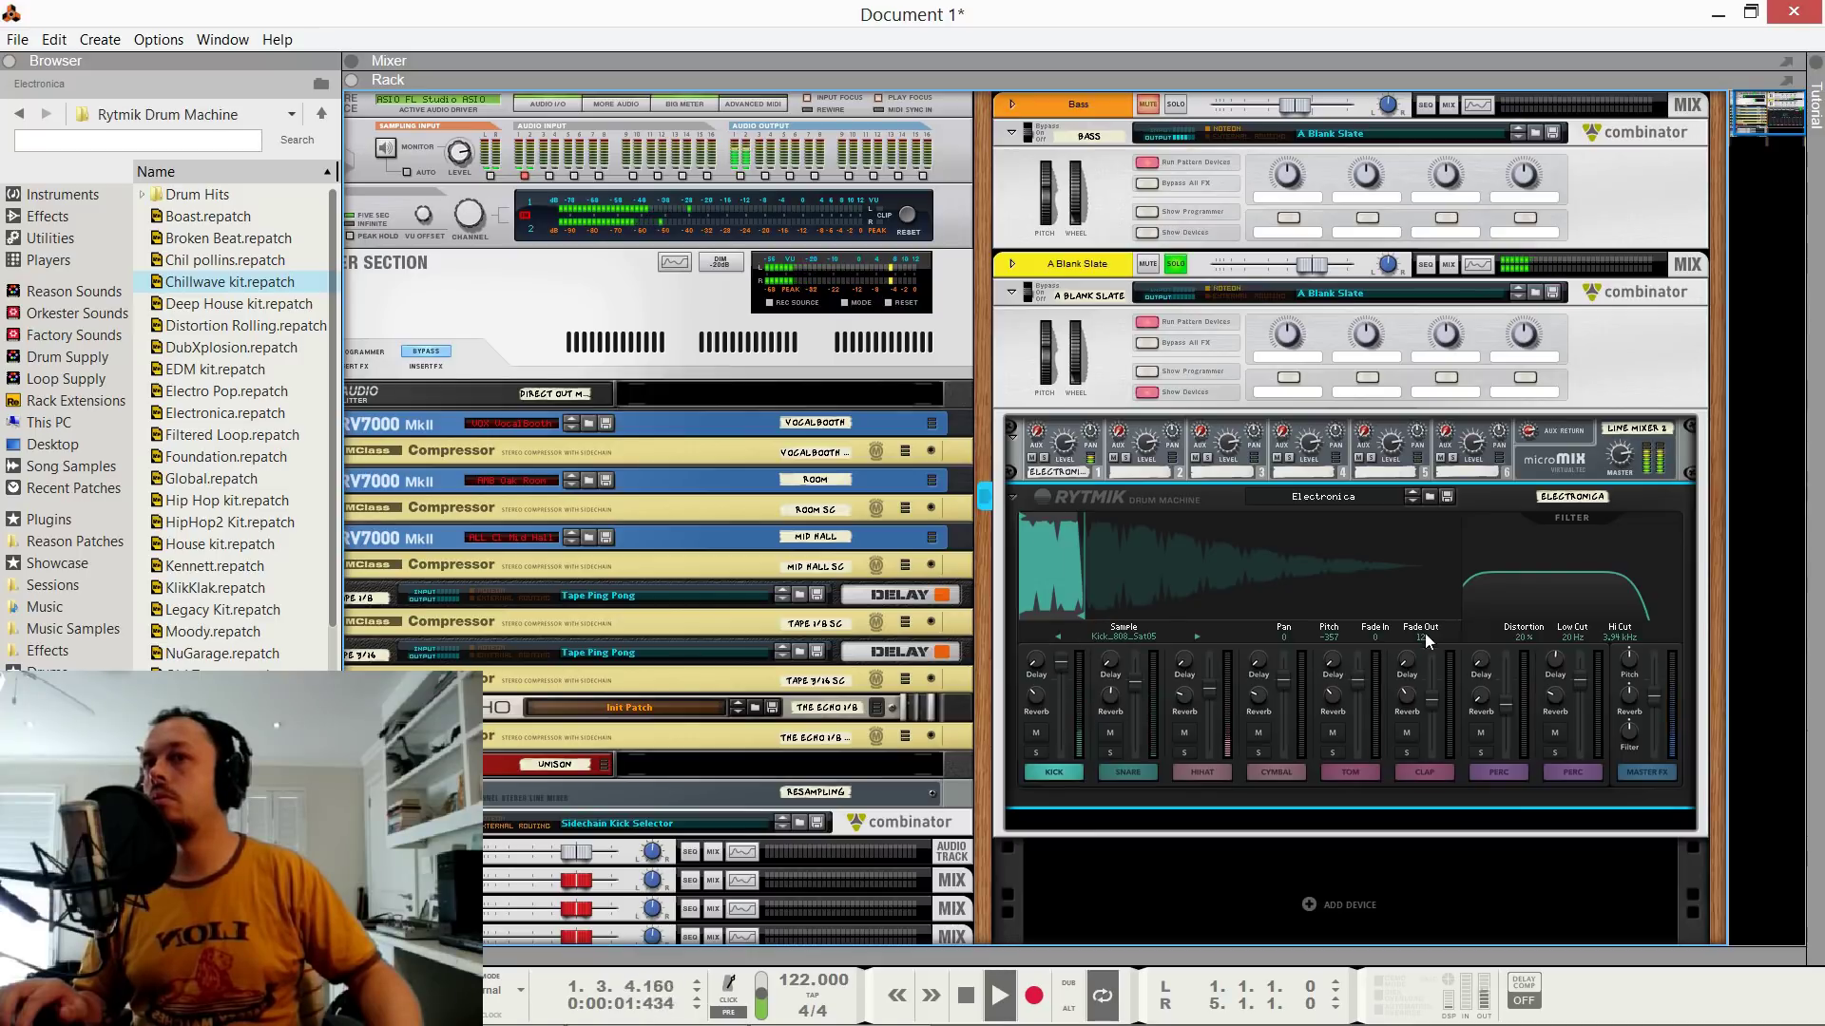
pyautogui.moveTo(1424, 637); pyautogui.dragTo(1440, 555)
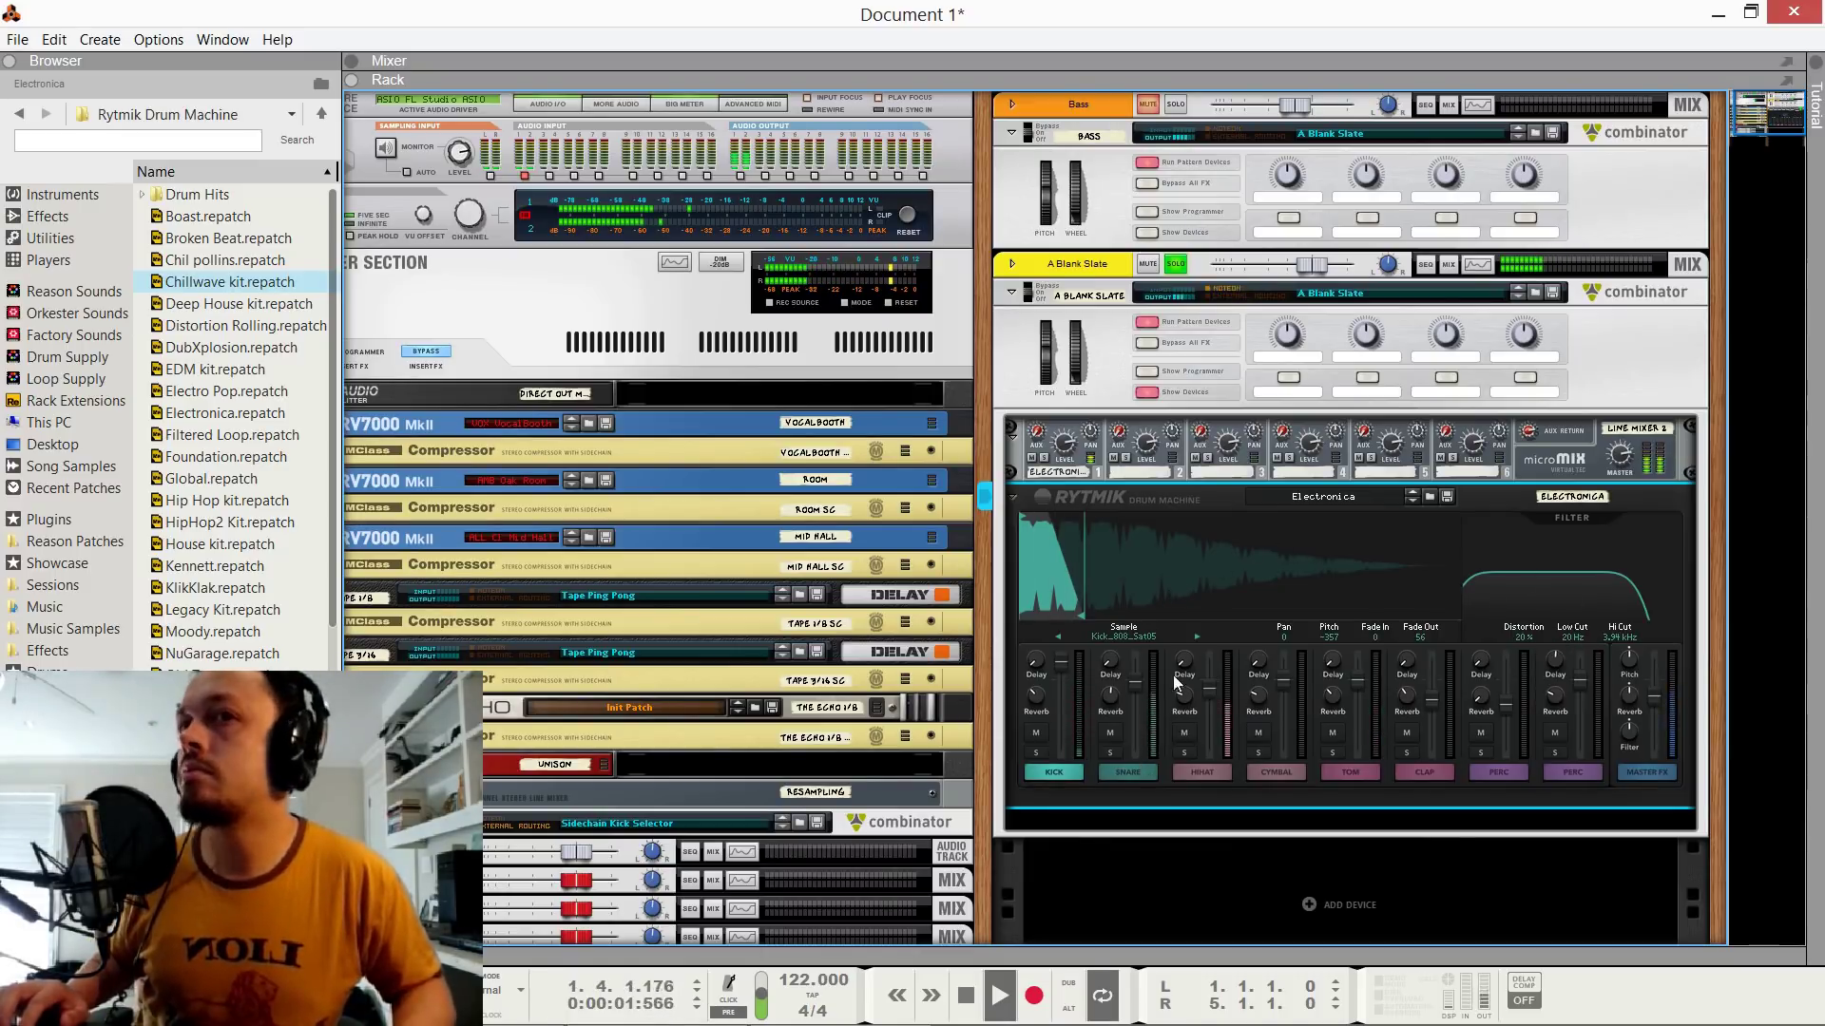
# Examine the Rytmik's sample categories for the kick, close the list without choosing a sample, and stop playback.
pyautogui.rightClick(1135, 631)
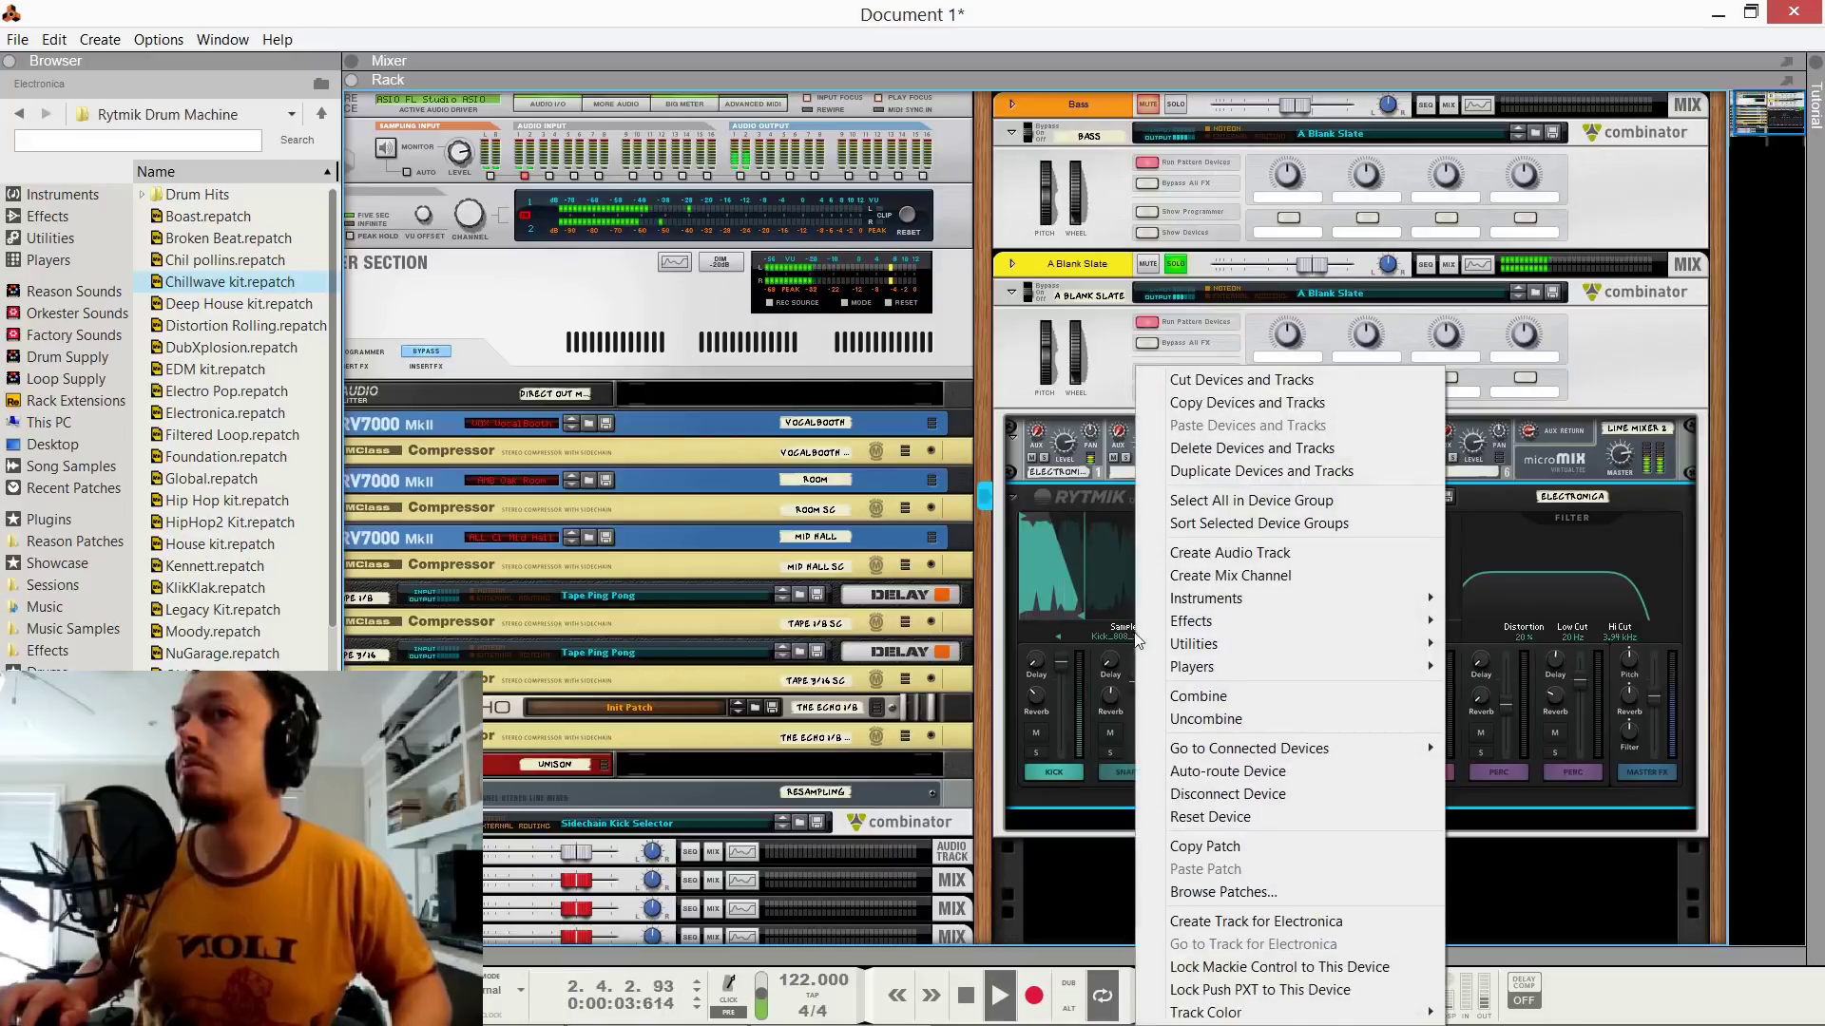
pyautogui.click(1126, 631)
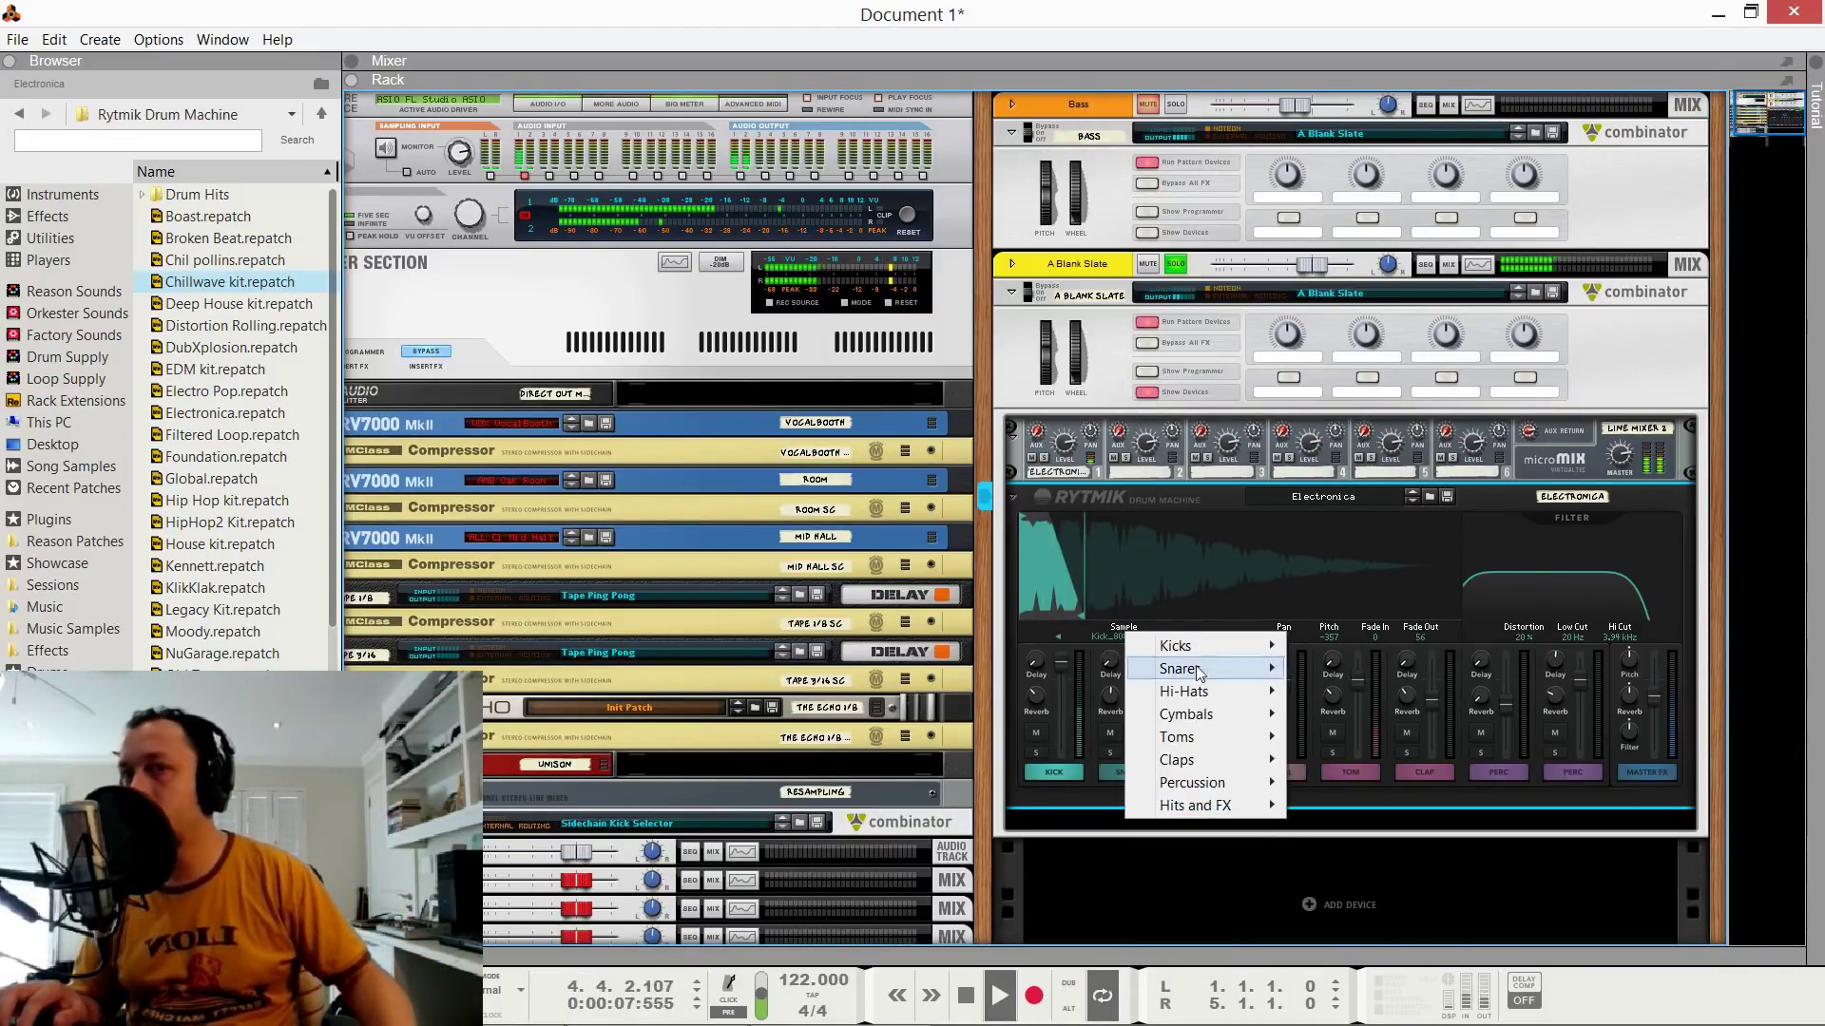
pyautogui.moveTo(1202, 644)
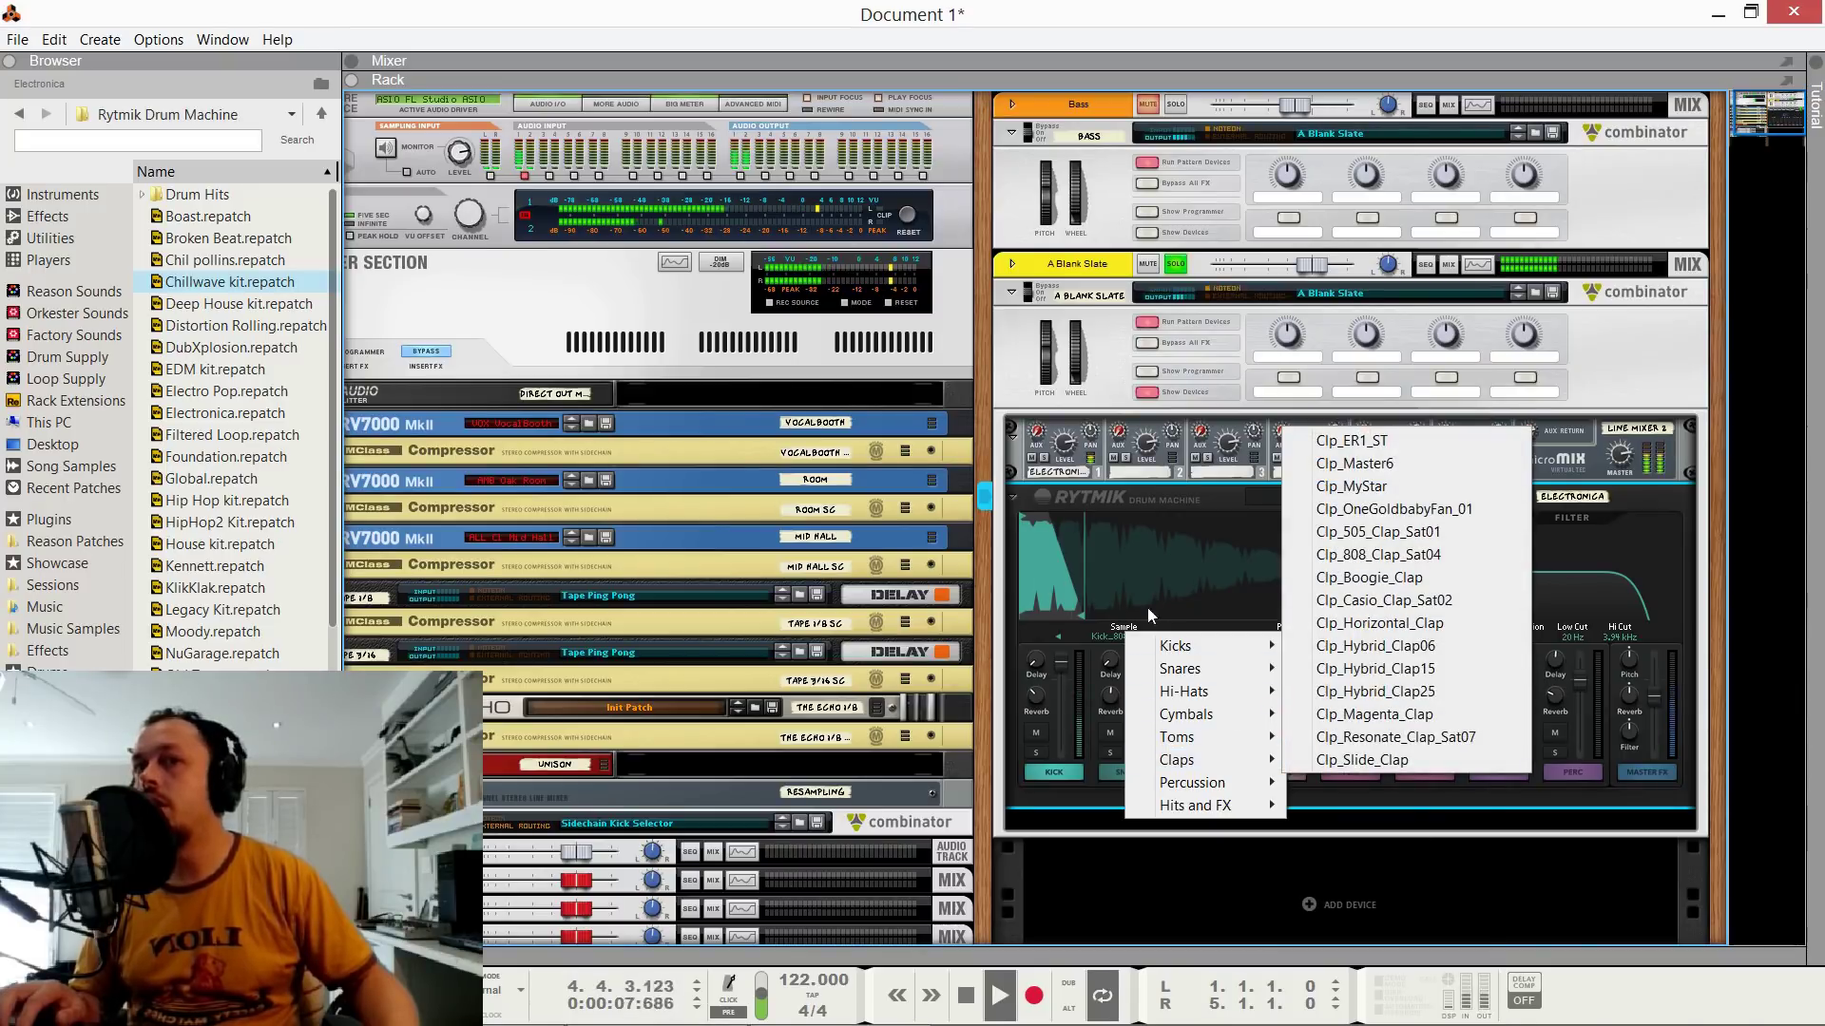
pyautogui.click(1093, 518)
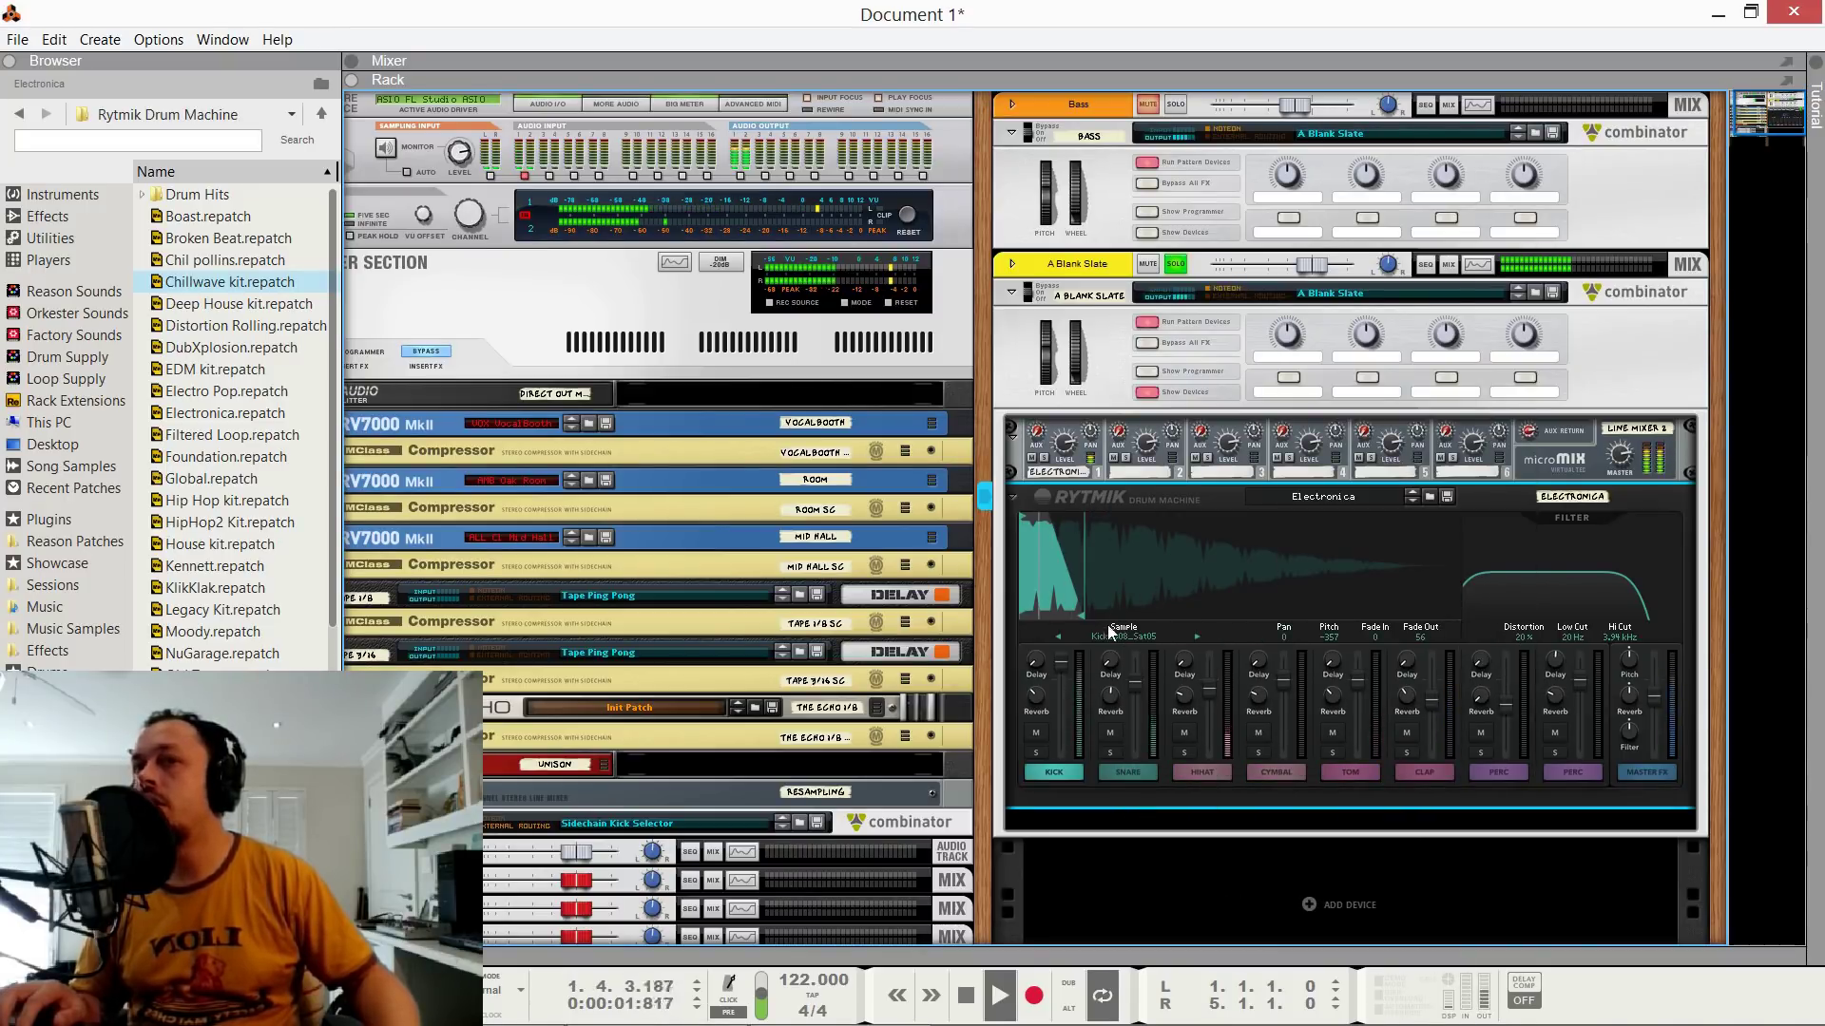
pyautogui.press('space')
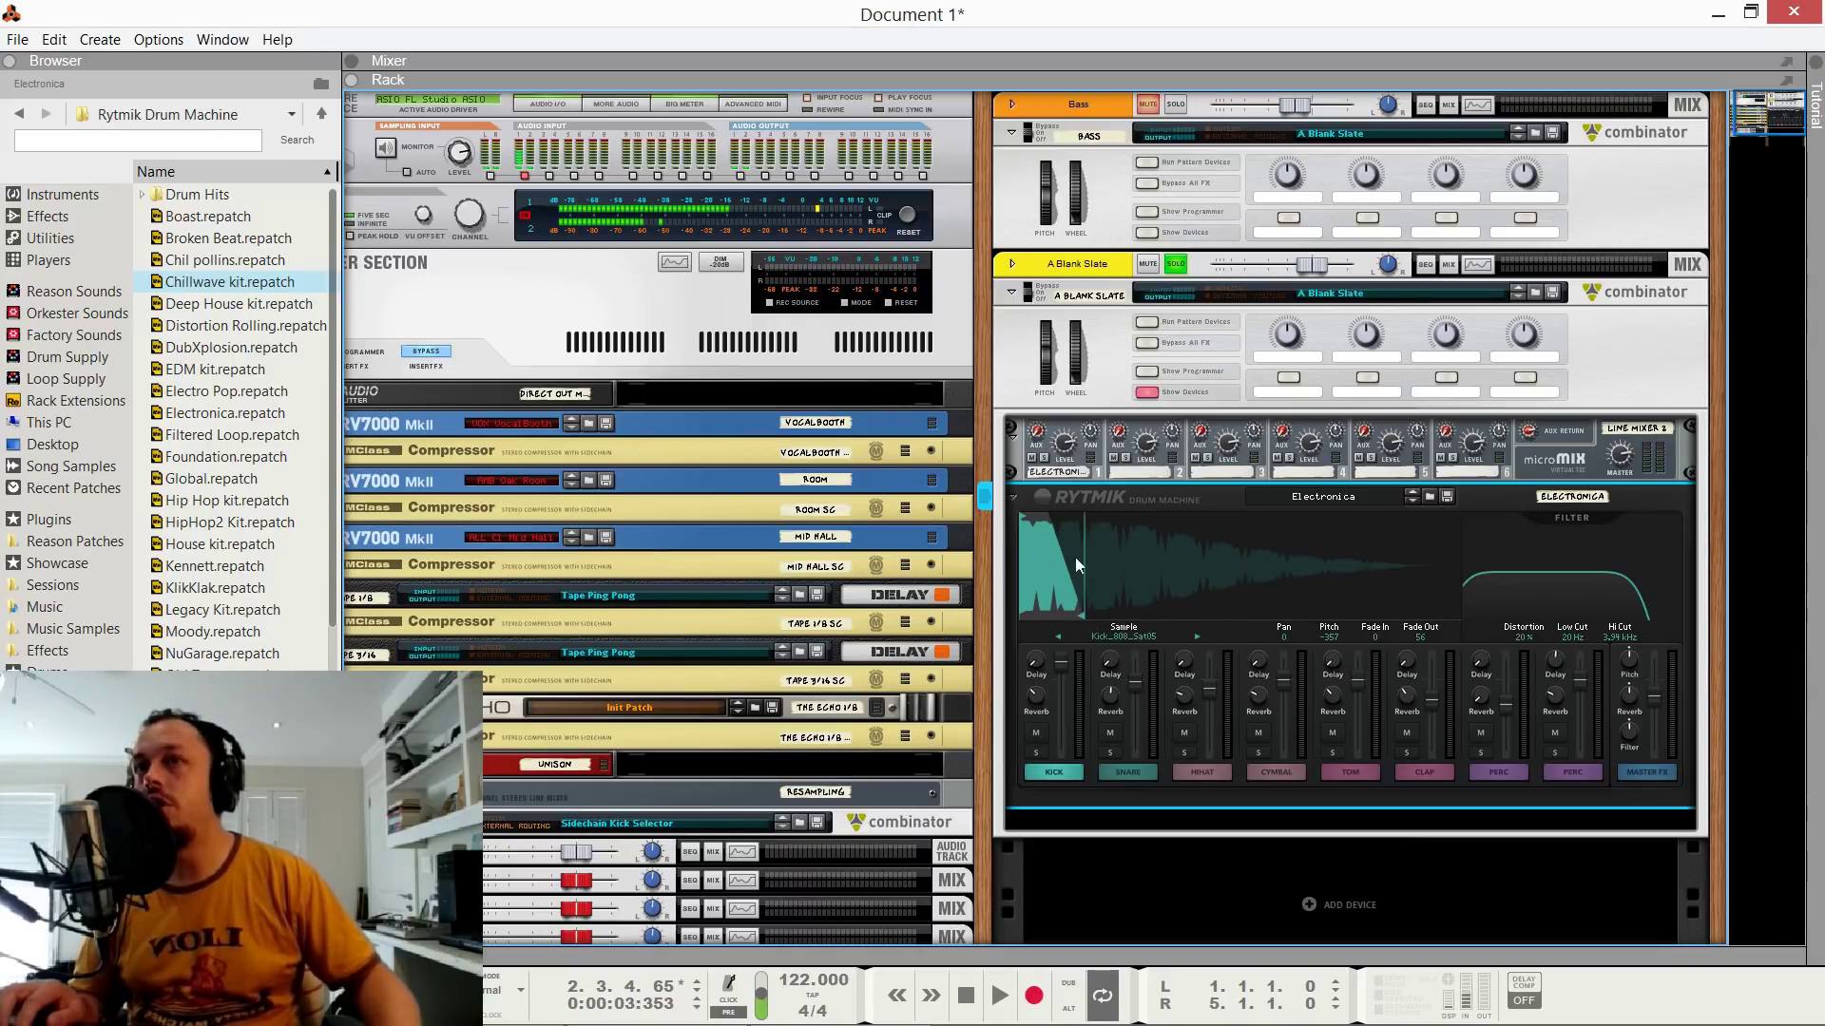
# Unfold the Main Drums Combinator and examine its Redrum devices, reverbs and Stereo Imagers.
pyautogui.scroll(-5, 1025, 538)
pyautogui.hscroll(-2, 761, 608)
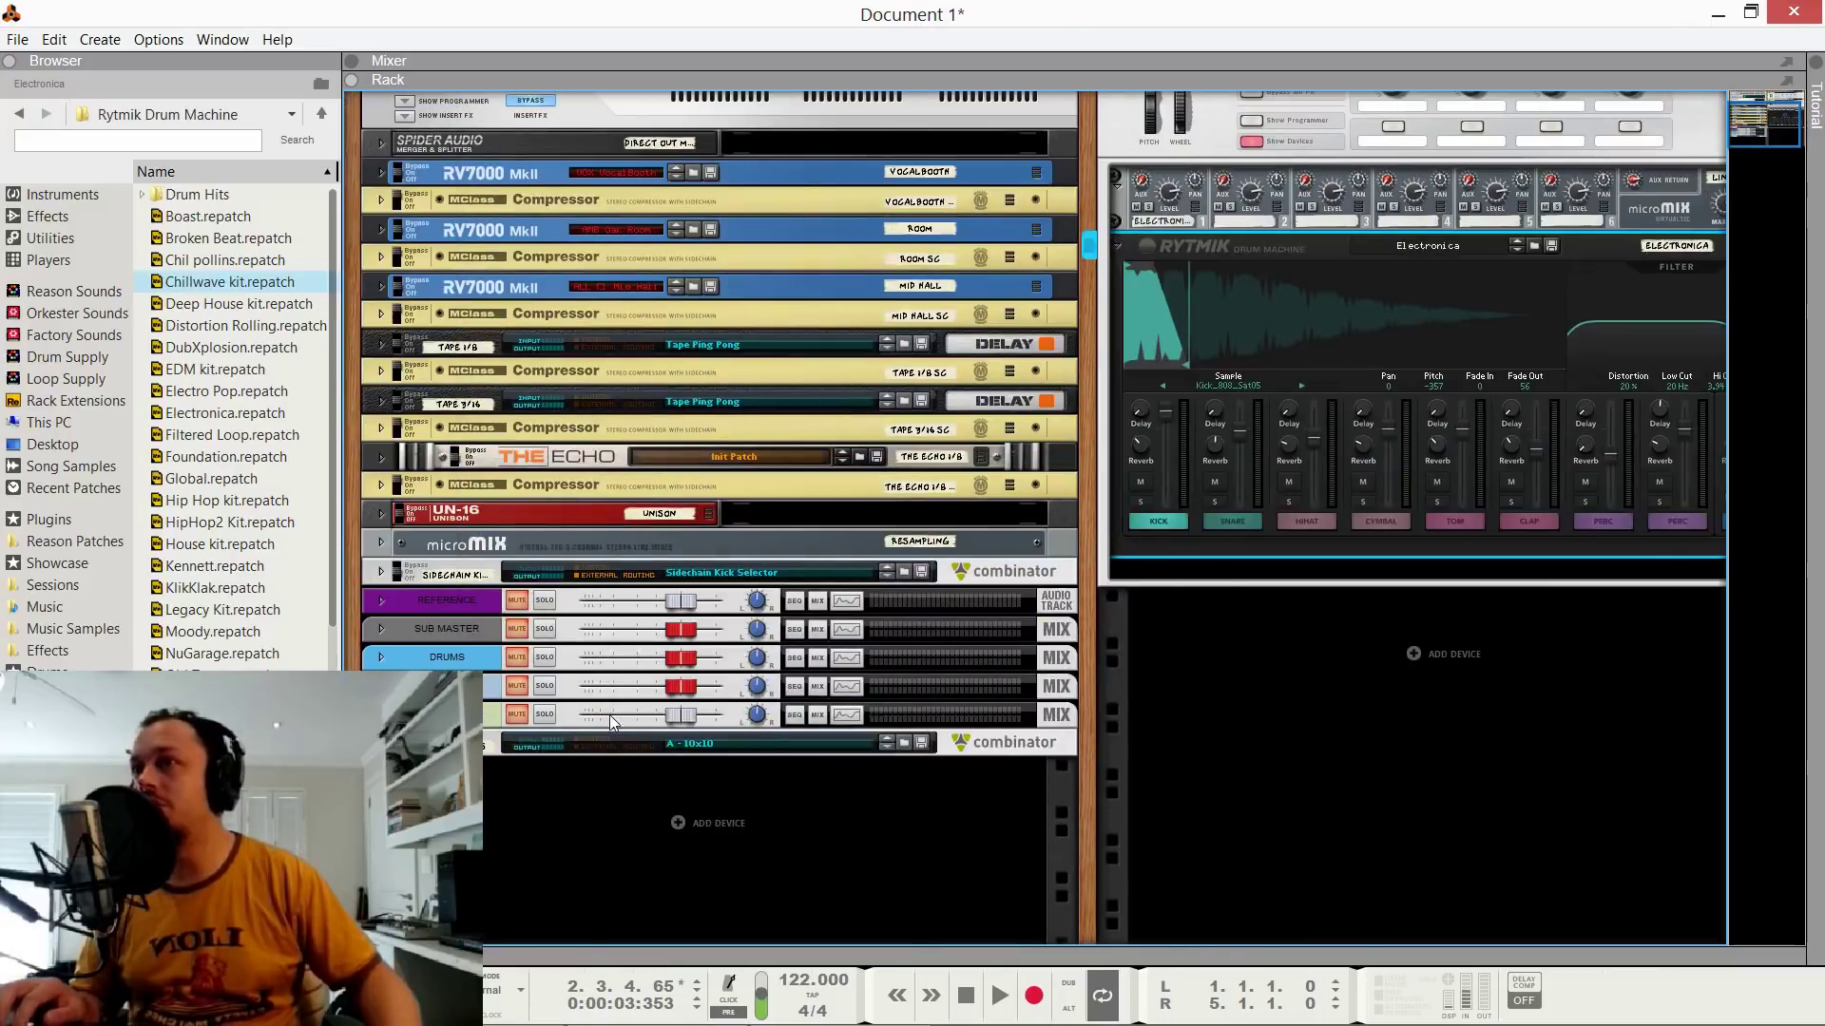
pyautogui.click(380, 743)
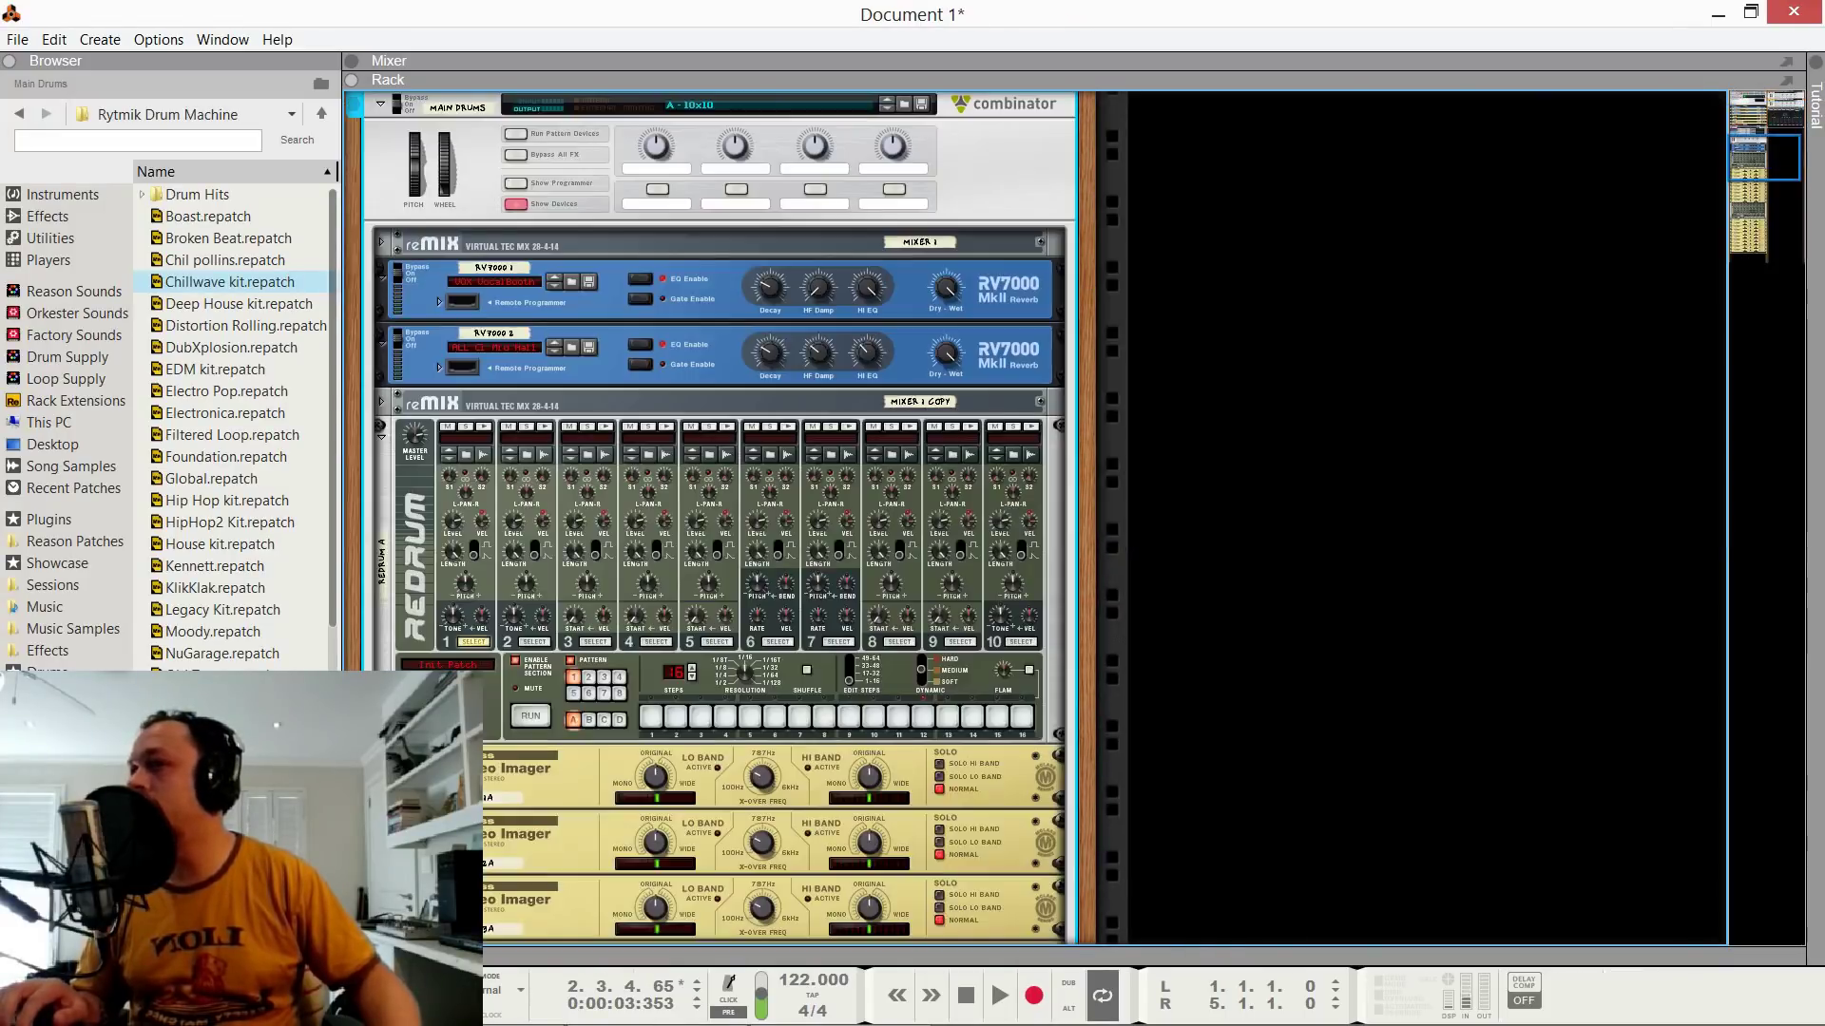
pyautogui.scroll(-10, 594, 385)
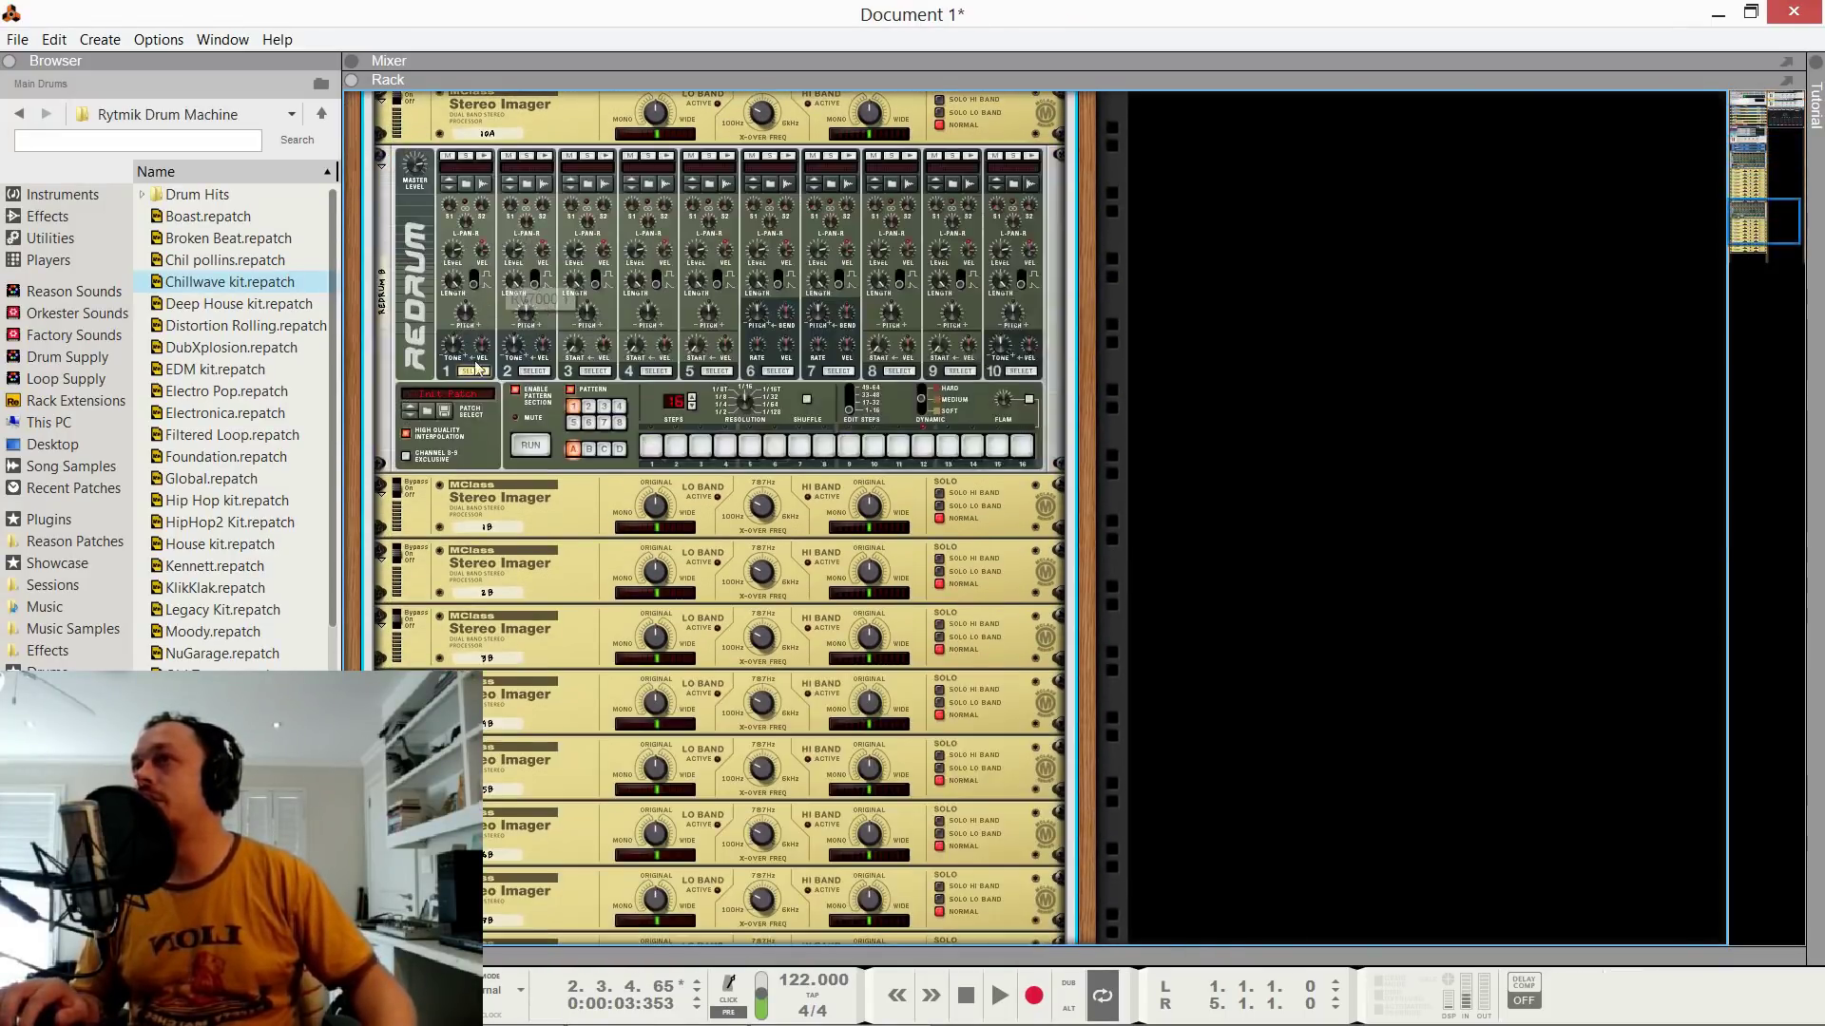
pyautogui.scroll(15, 456, 423)
pyautogui.scroll(-4, 428, 496)
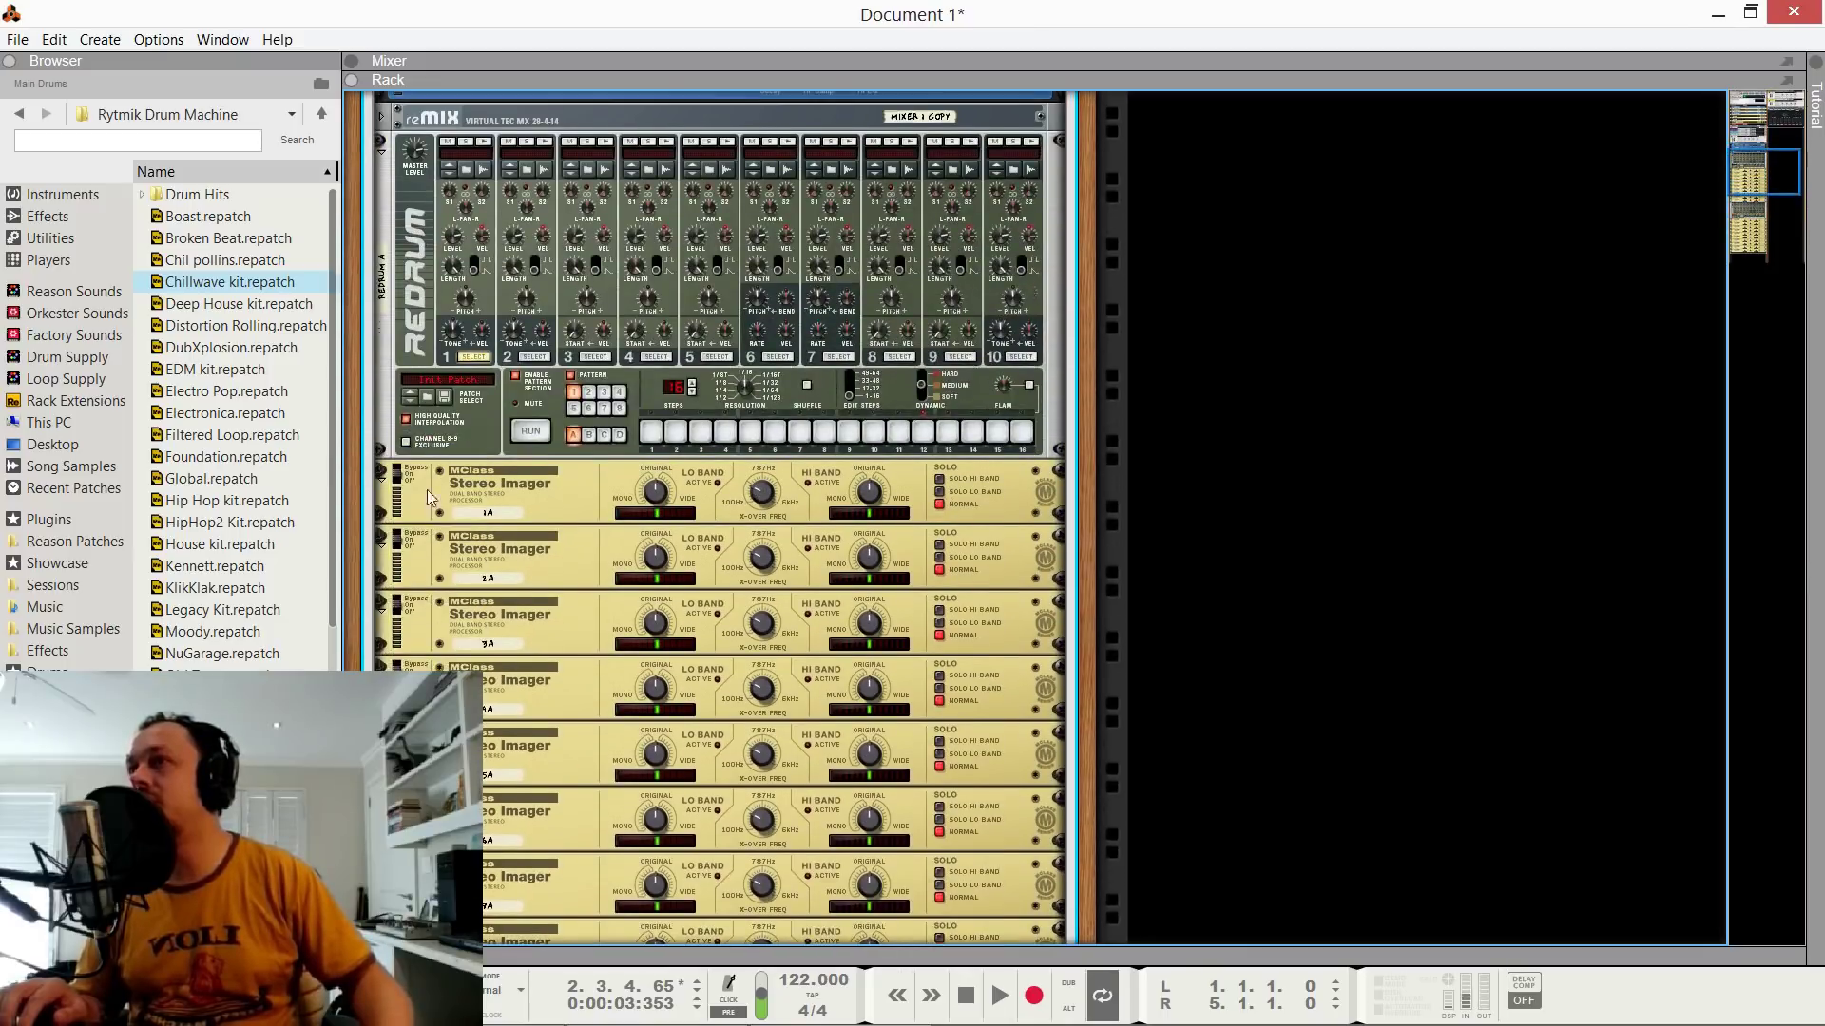
pyautogui.scroll(6, 453, 519)
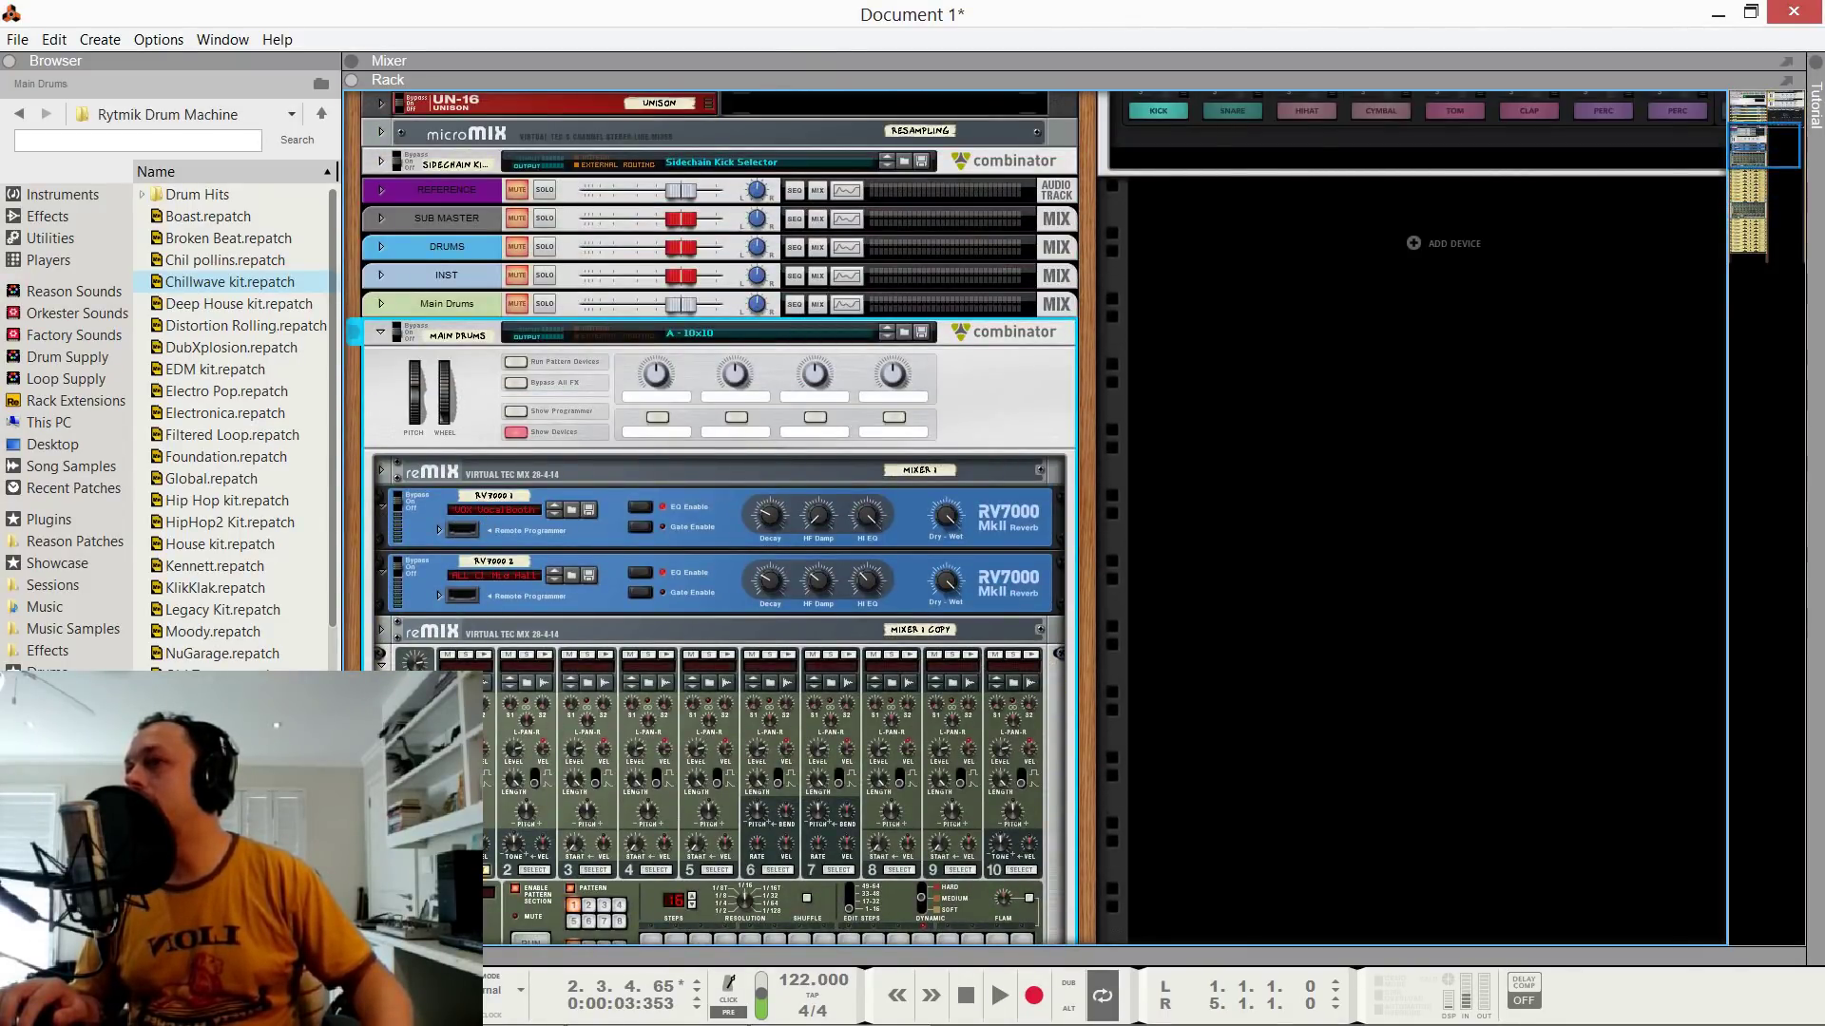
# Examine the sample options of a Redrum A drum channel, dismiss them, and return to the Rytmik.
pyautogui.rightClick(491, 682)
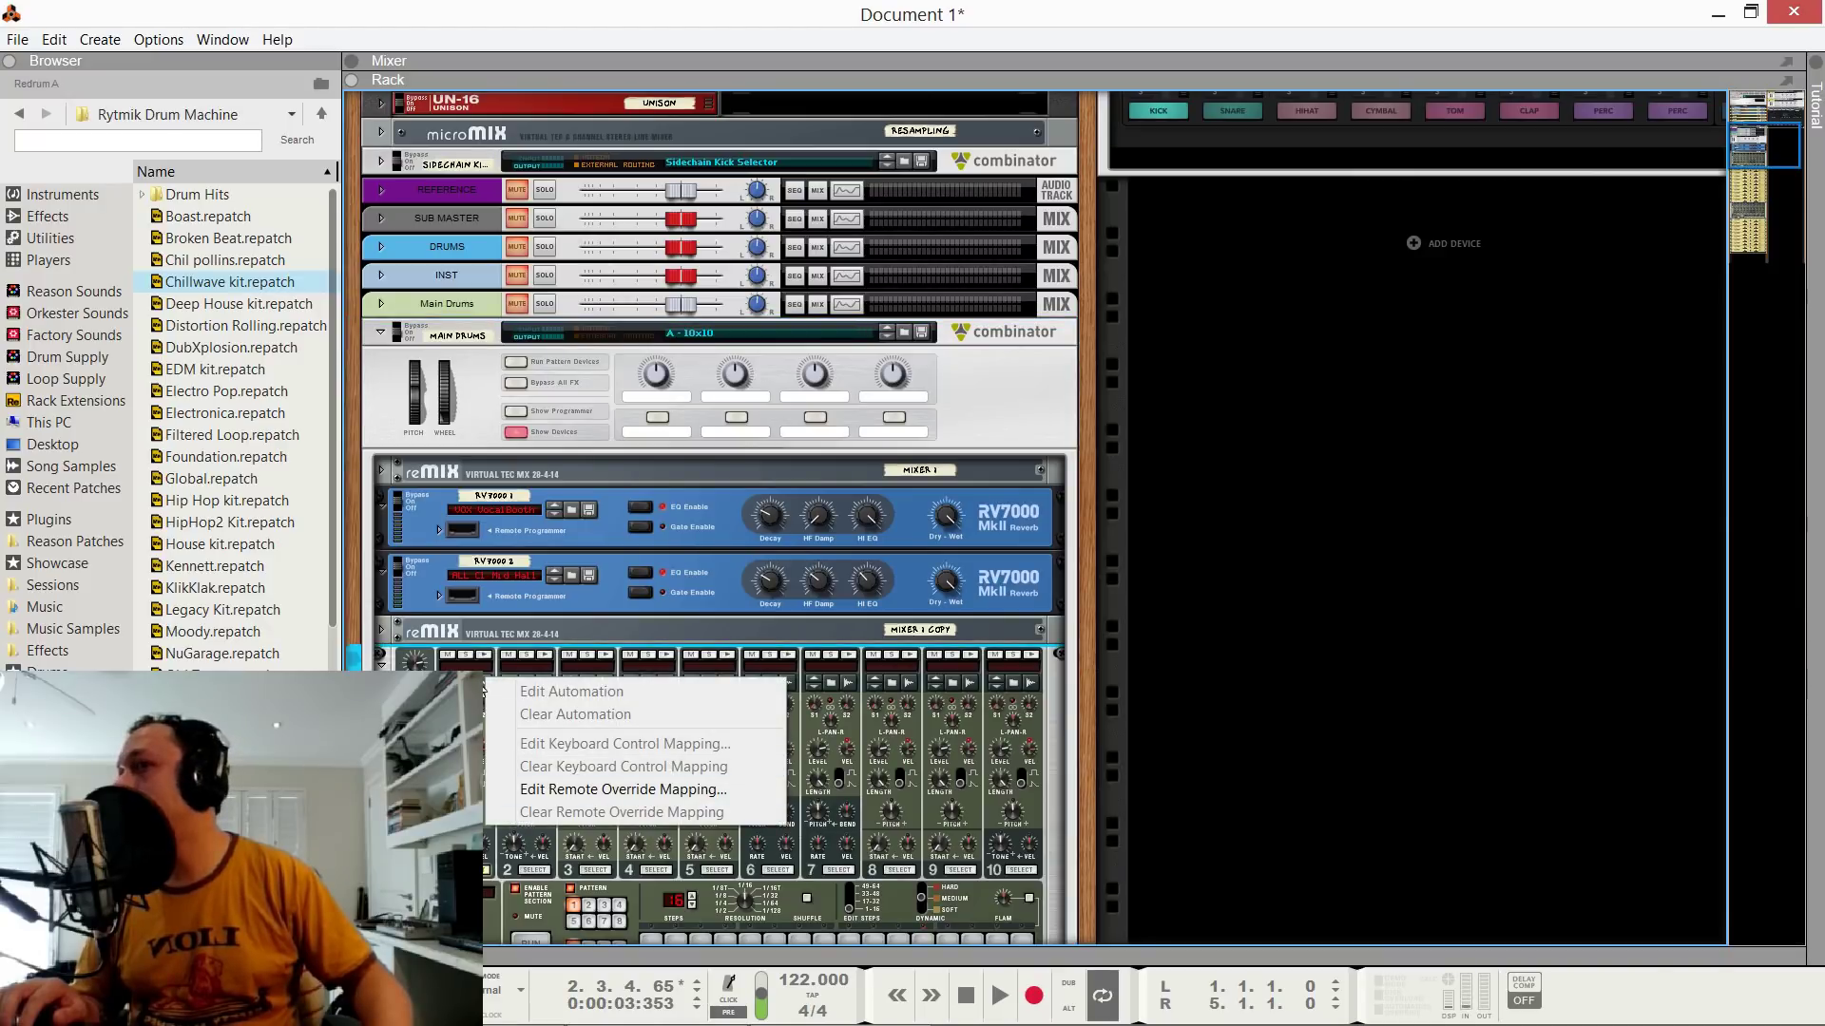
pyautogui.press('Escape')
pyautogui.rightClick(486, 671)
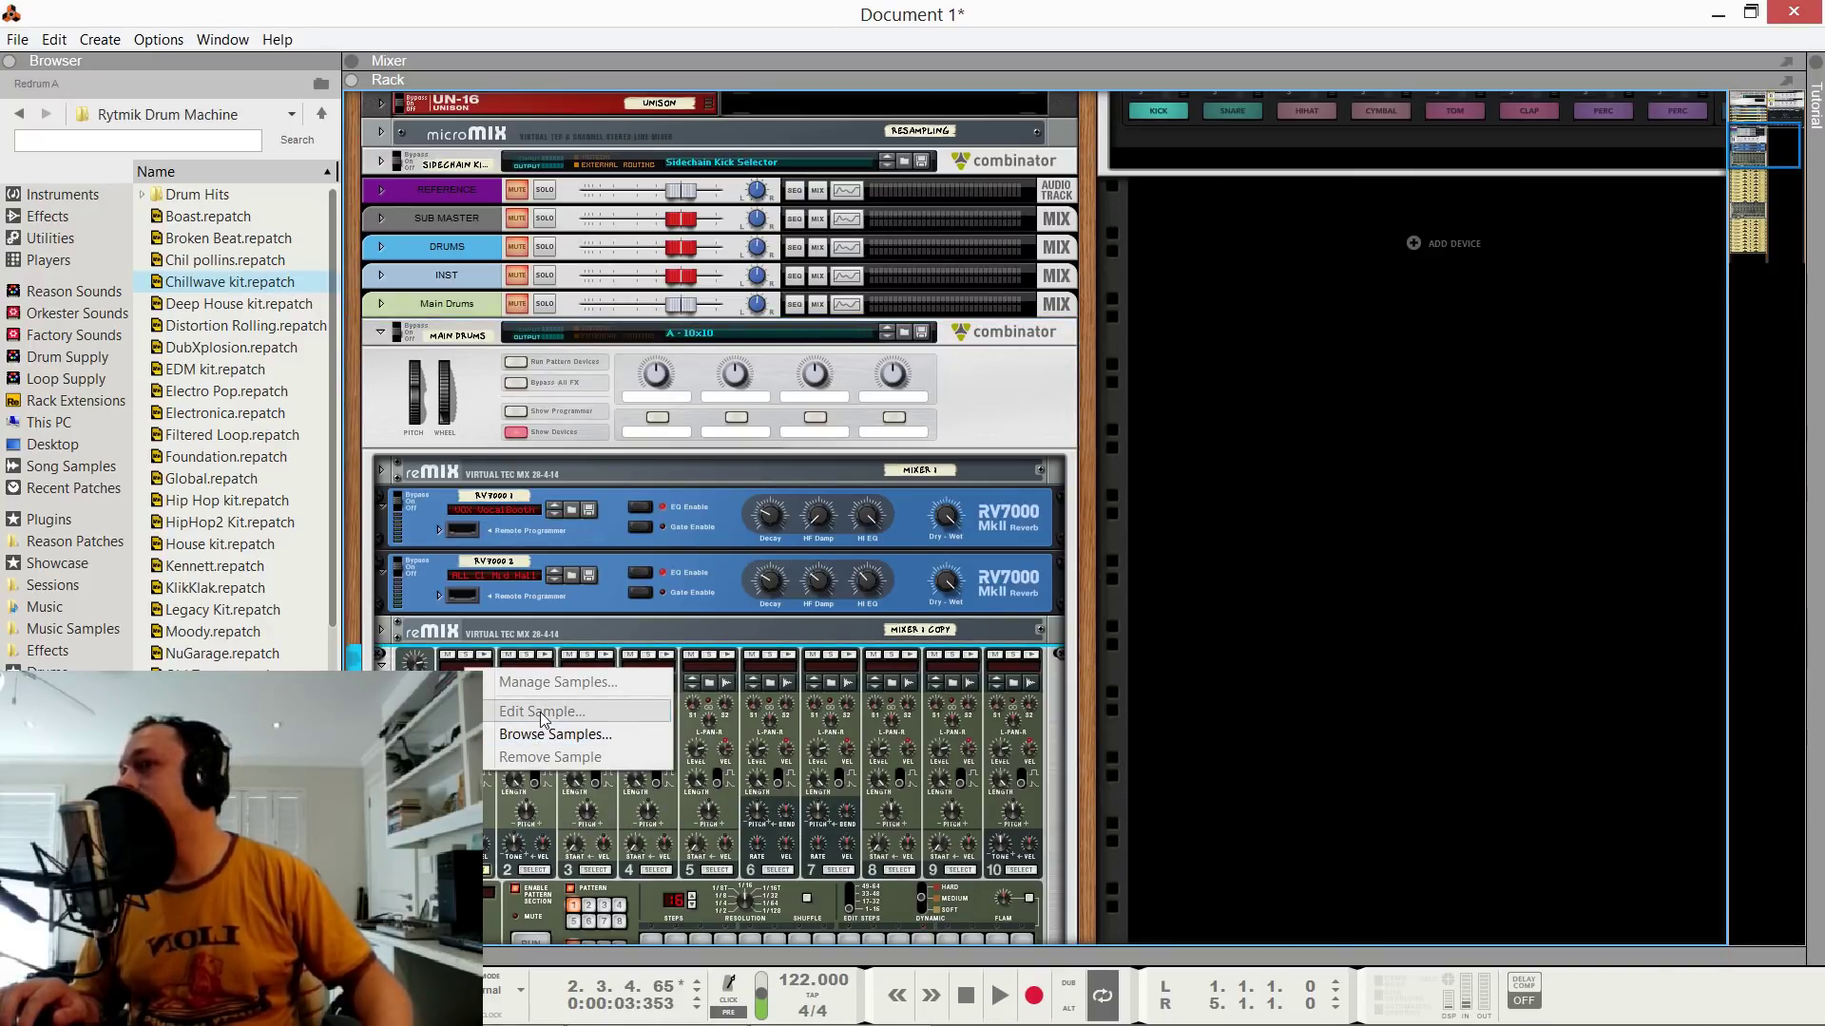
pyautogui.click(1468, 161)
pyautogui.scroll(7, 1373, 369)
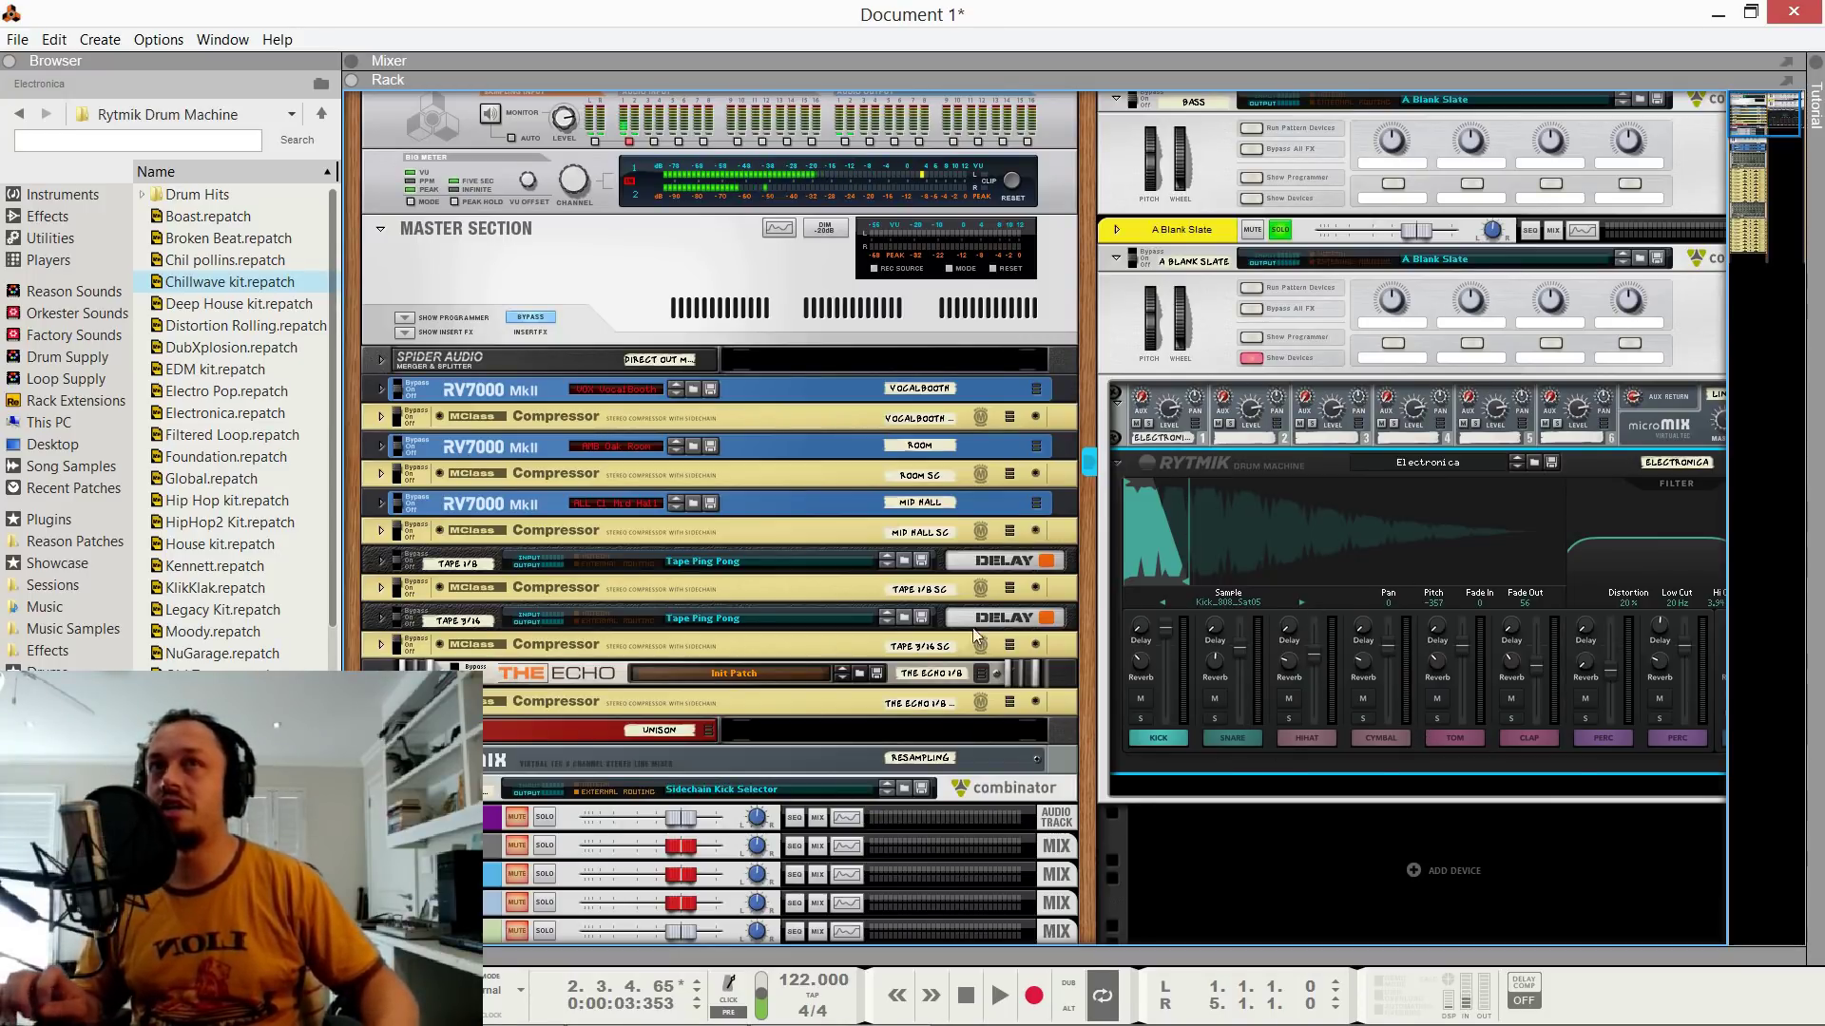
# Examine the rear wiring of the Rytmik Combinator, including its separate outputs, and return to the front of the rack.
pyautogui.press('Tab')
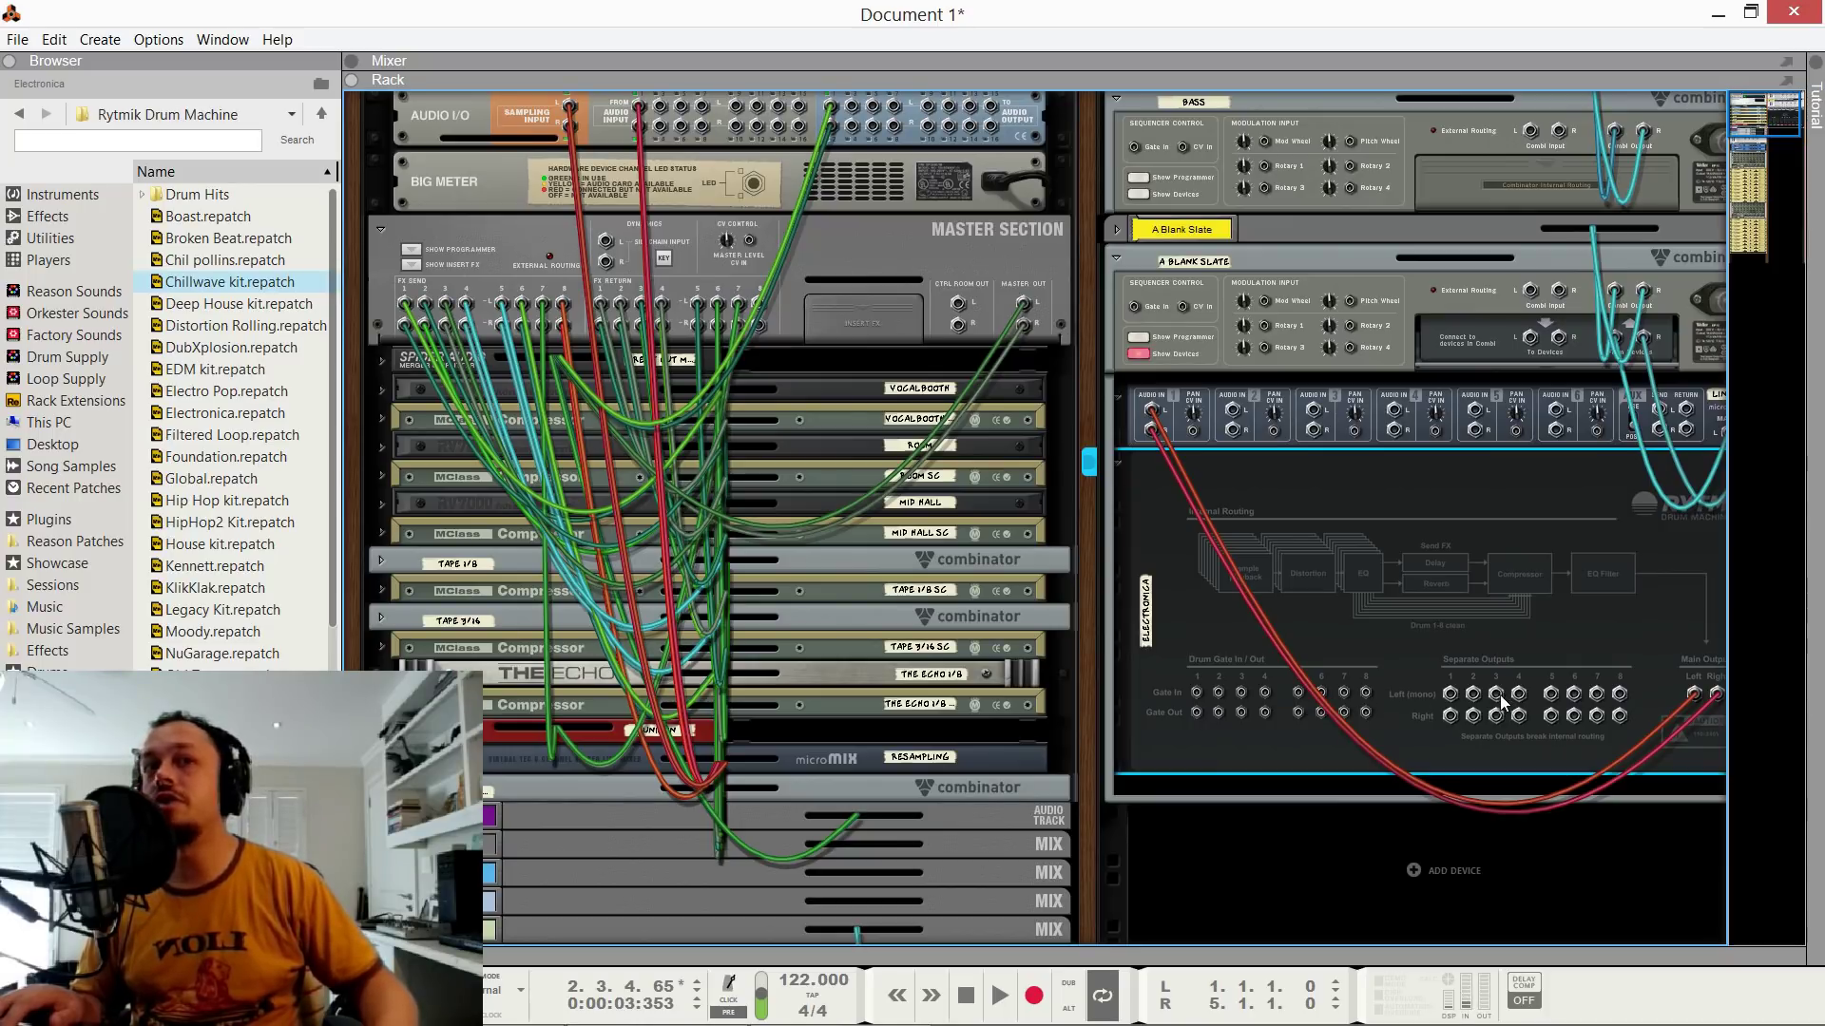
pyautogui.press('Tab')
# Play the existing loop with the Monotone Fat Synth Combinator selected, stop, and record a Fat Synth part from bar 1.
pyautogui.press('space')
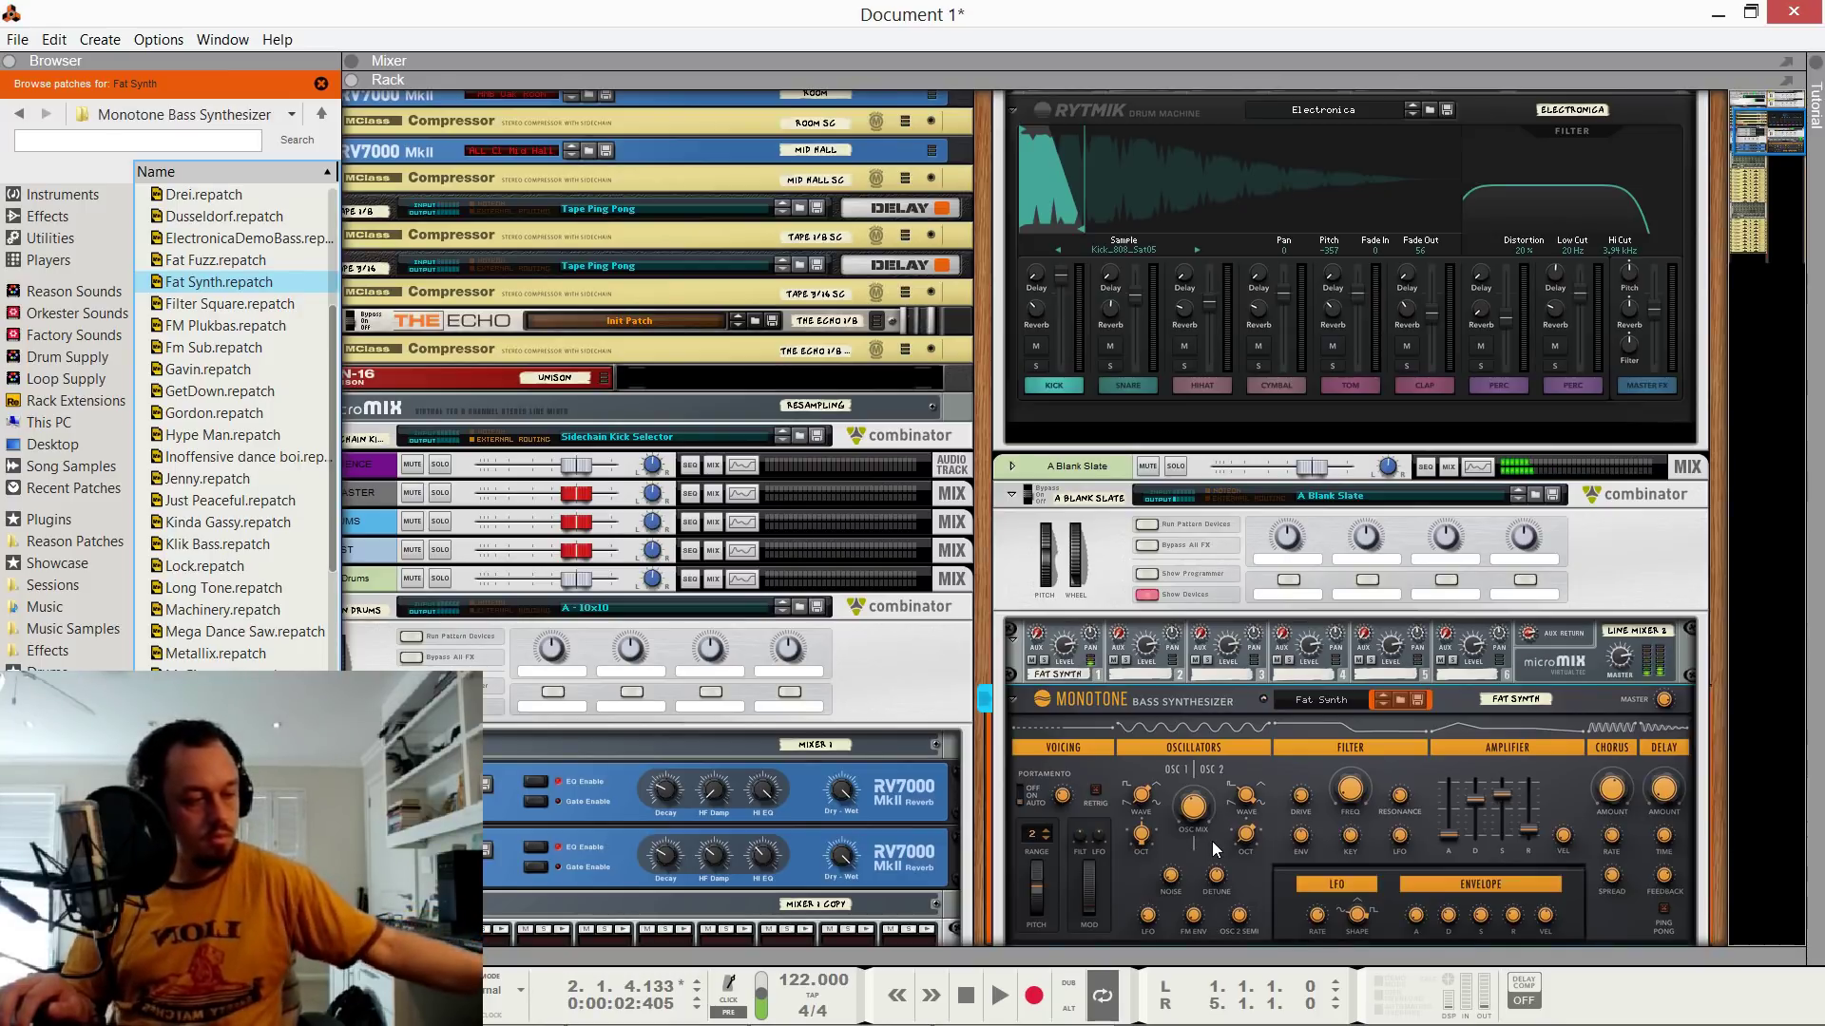
pyautogui.press('space')
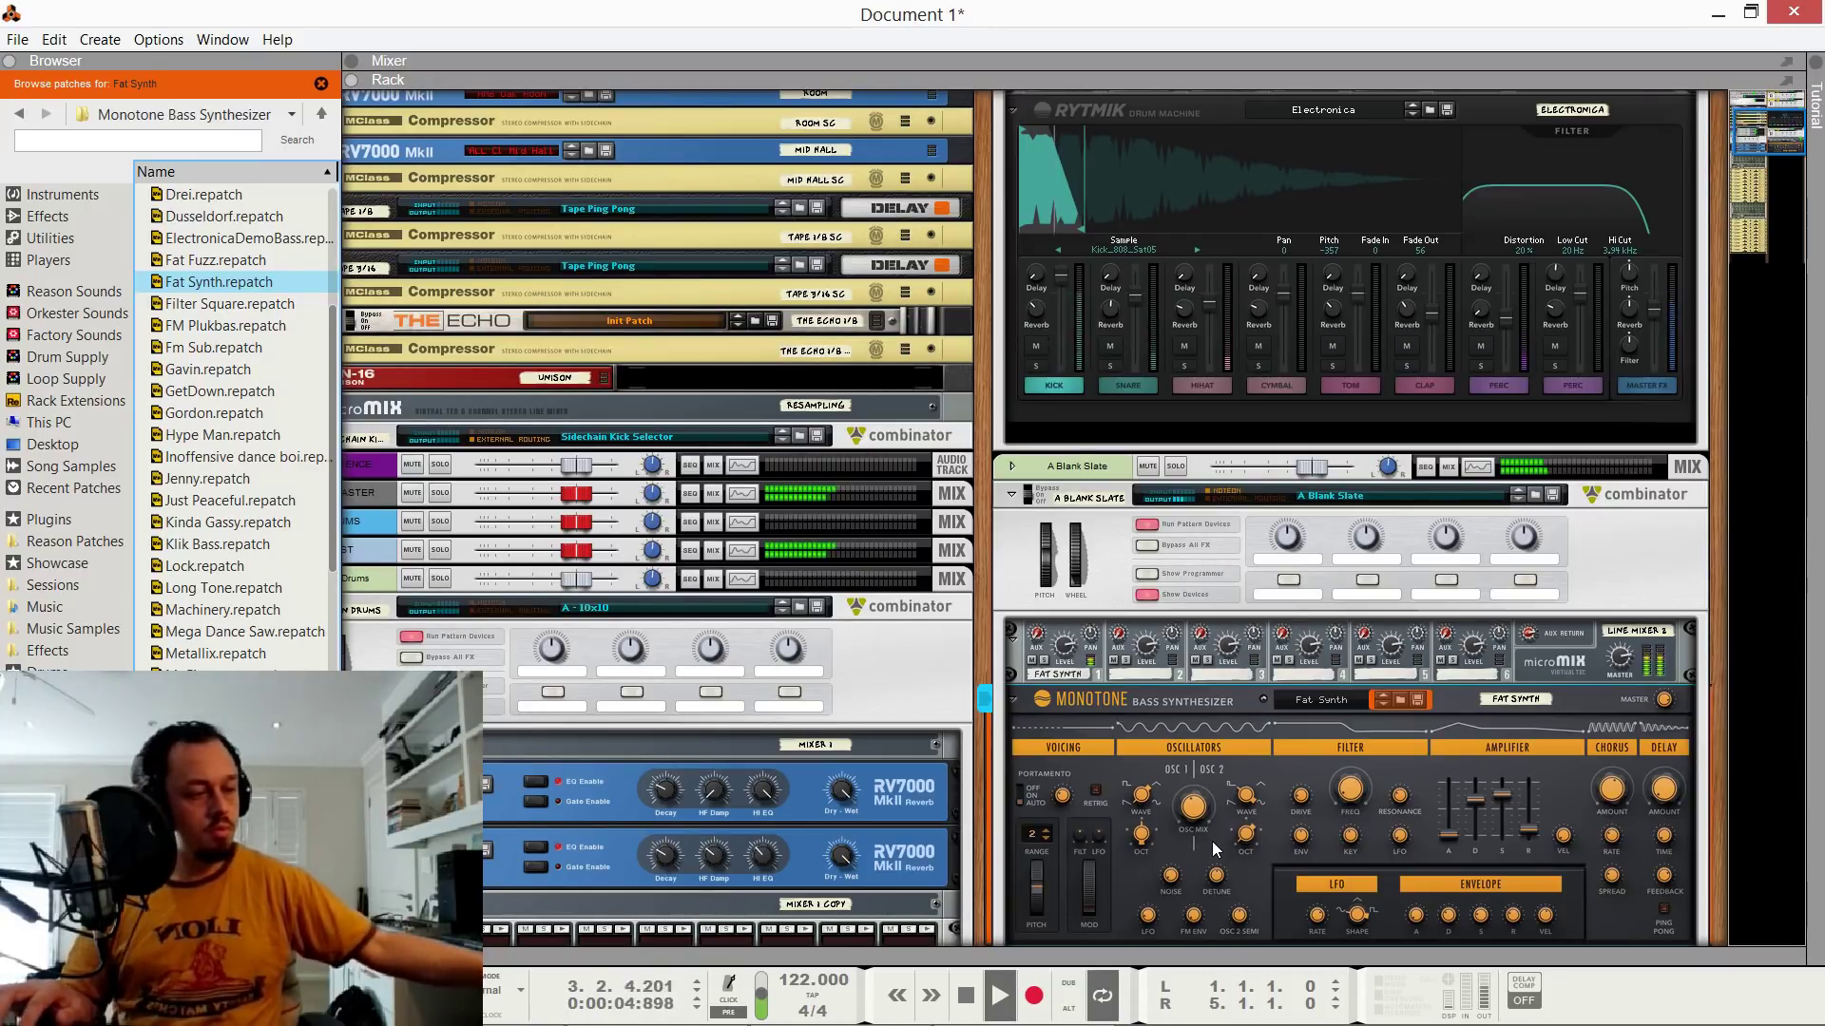
pyautogui.press('space')
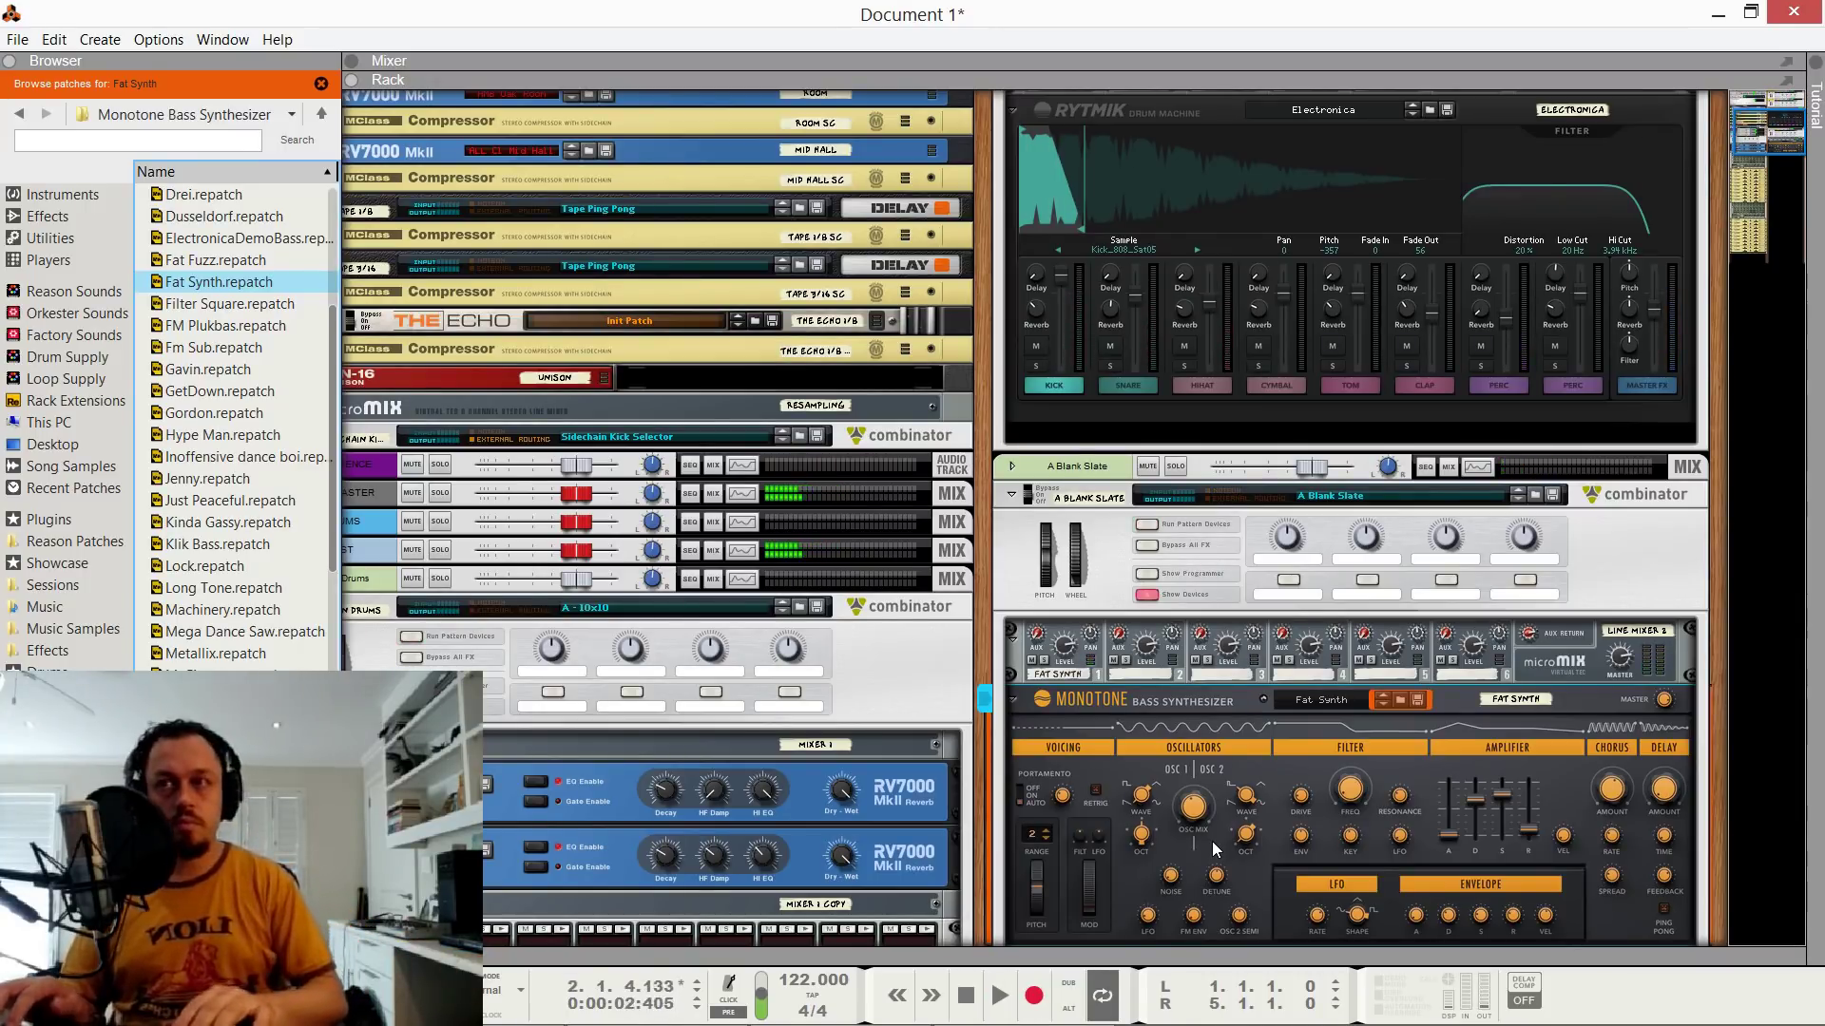
pyautogui.hotkey('ctrl', 'Return')
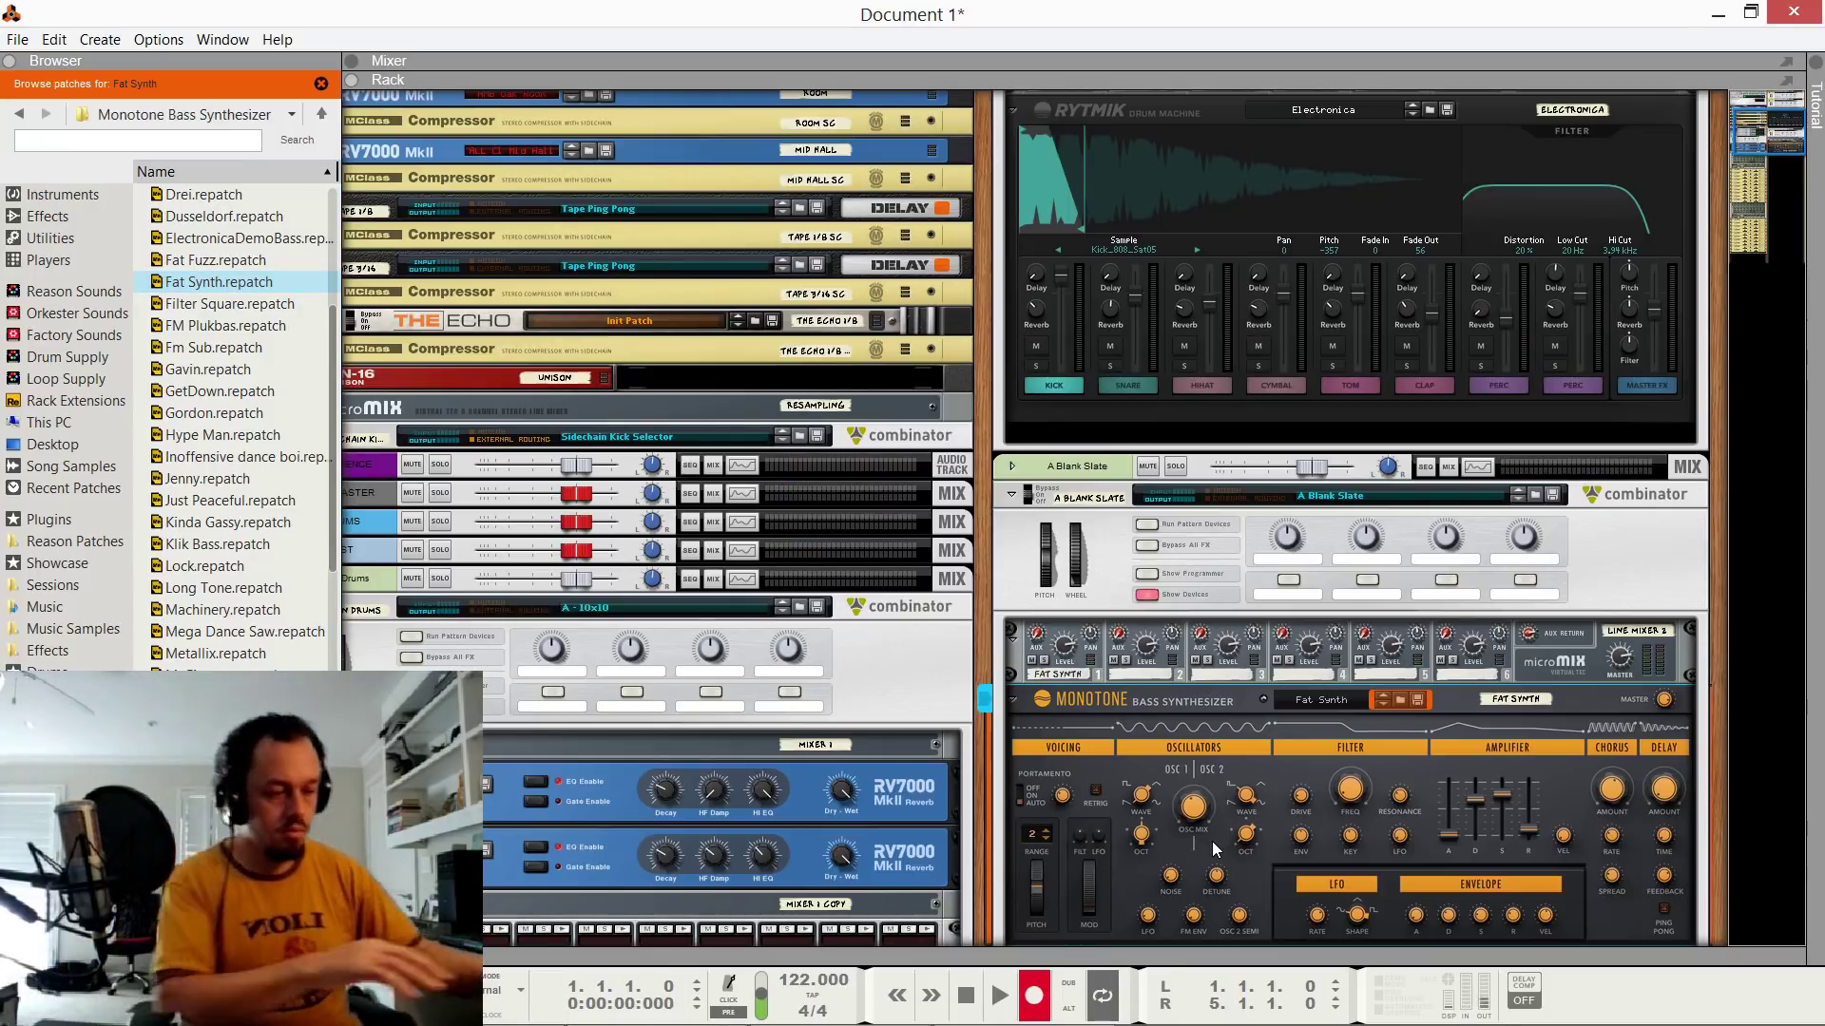
pyautogui.press('space')
pyautogui.press('F7')
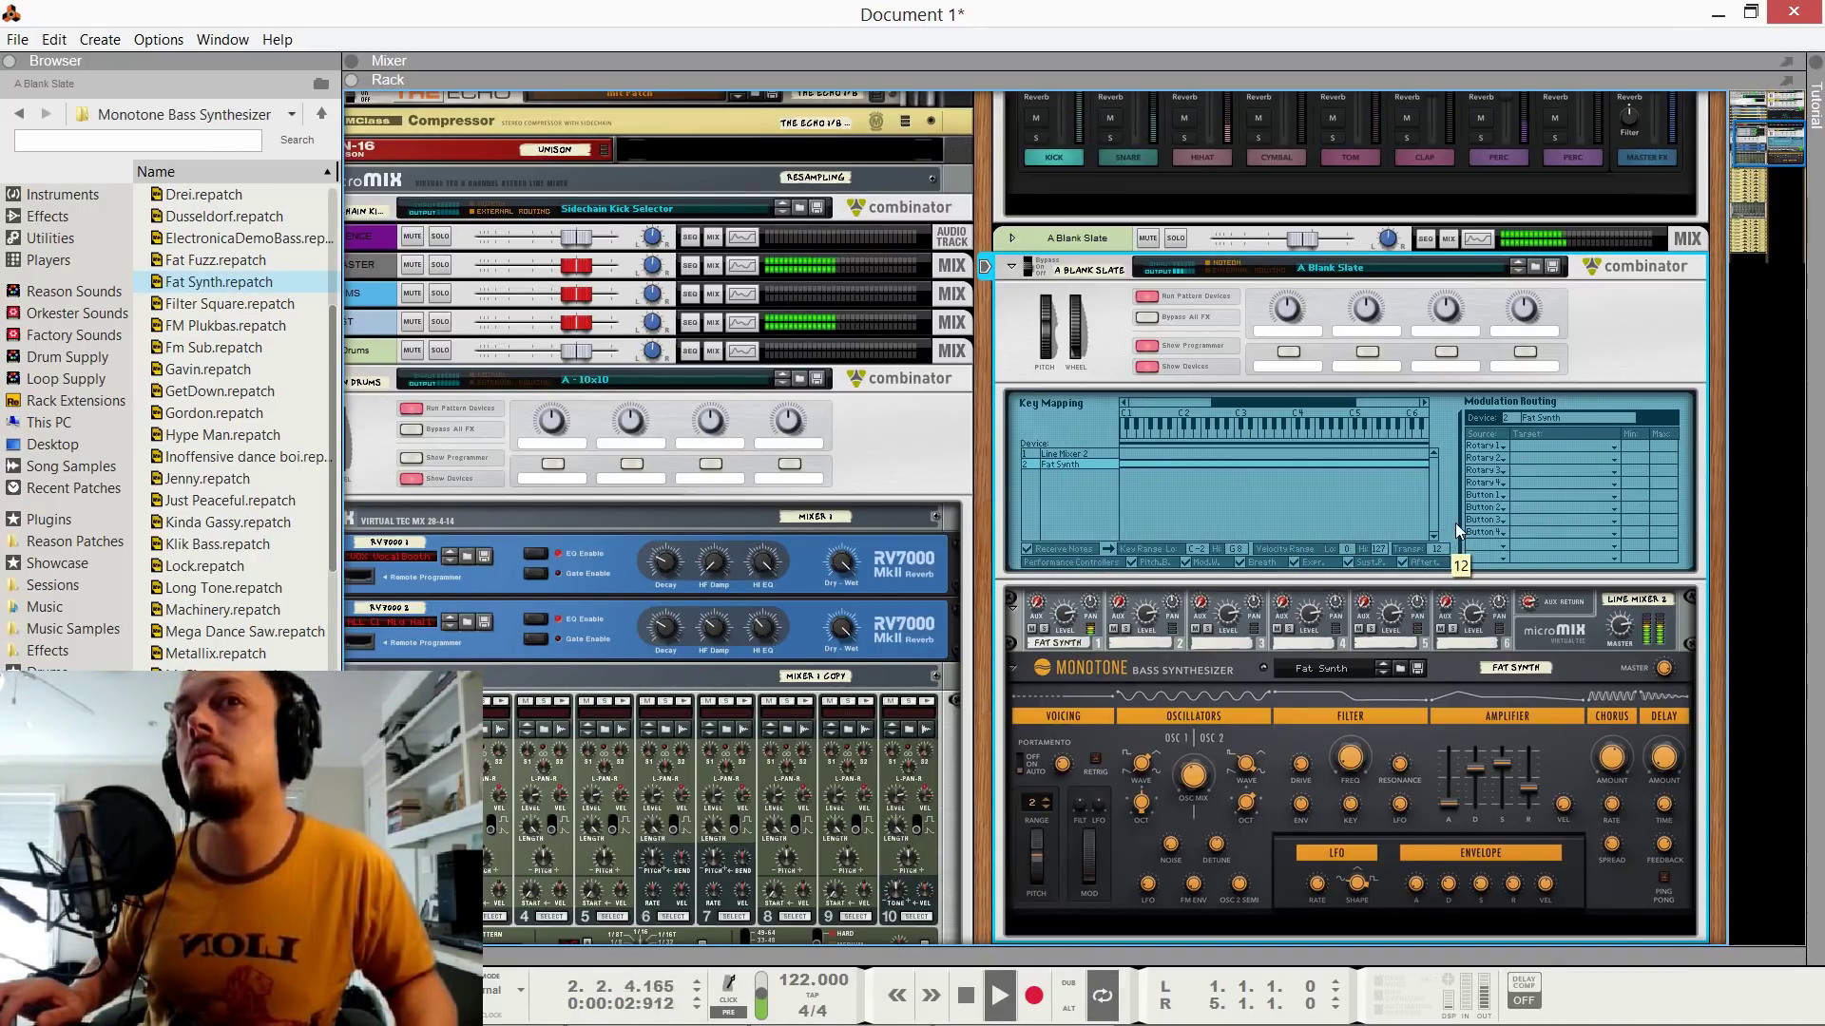
# Solo the light green A Blank Slate mixer channel and enable its FX sends 4 and 7.
pyautogui.scroll(-3, 1129, 513)
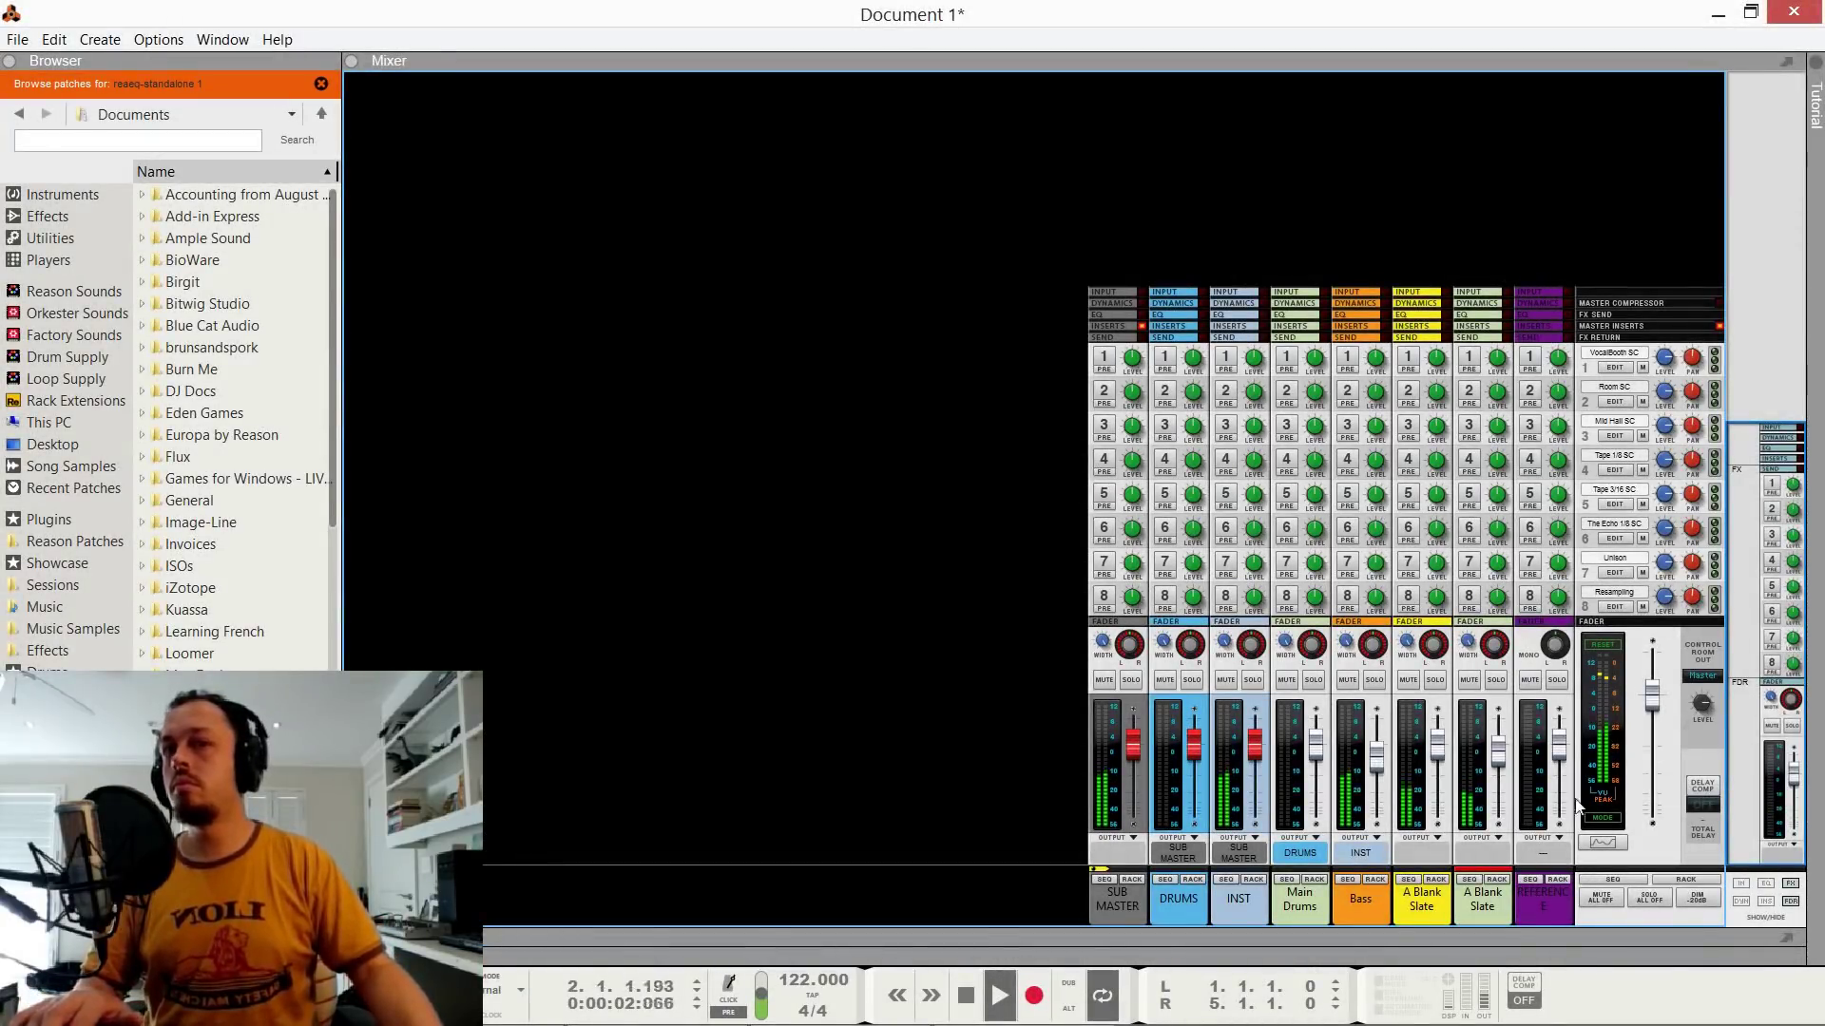
pyautogui.click(1497, 678)
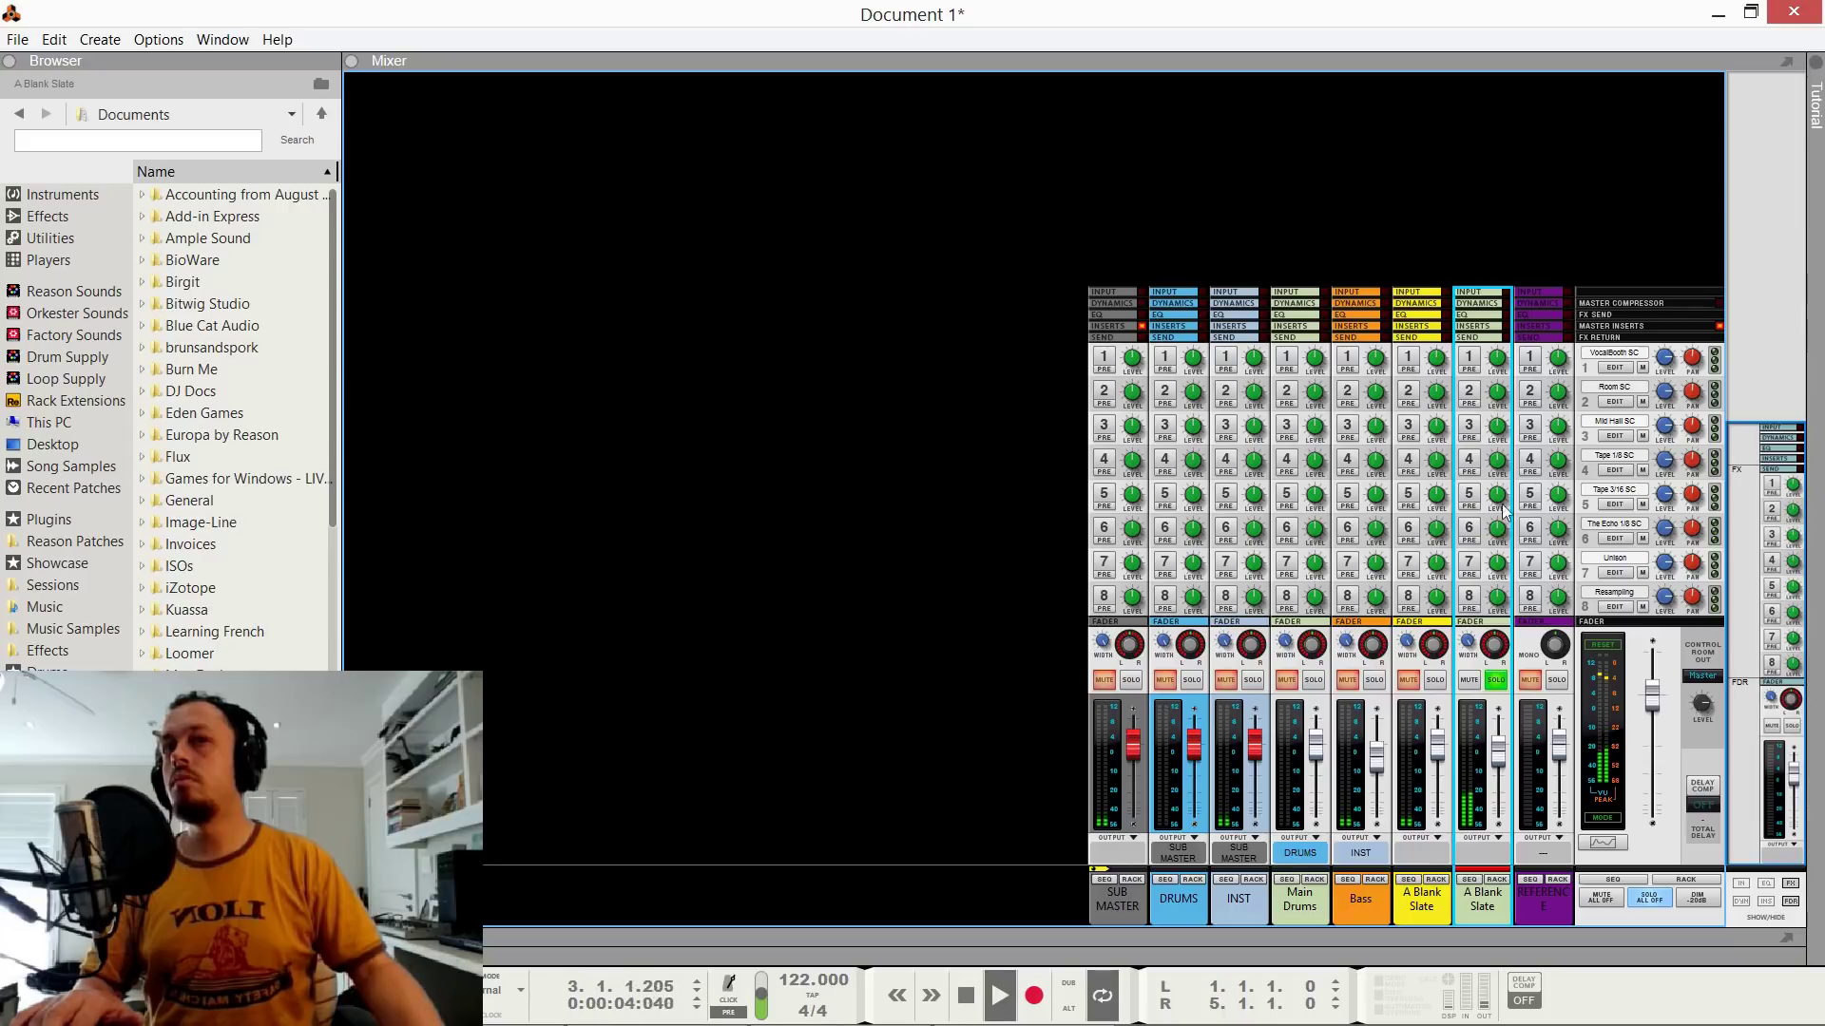
pyautogui.click(1471, 461)
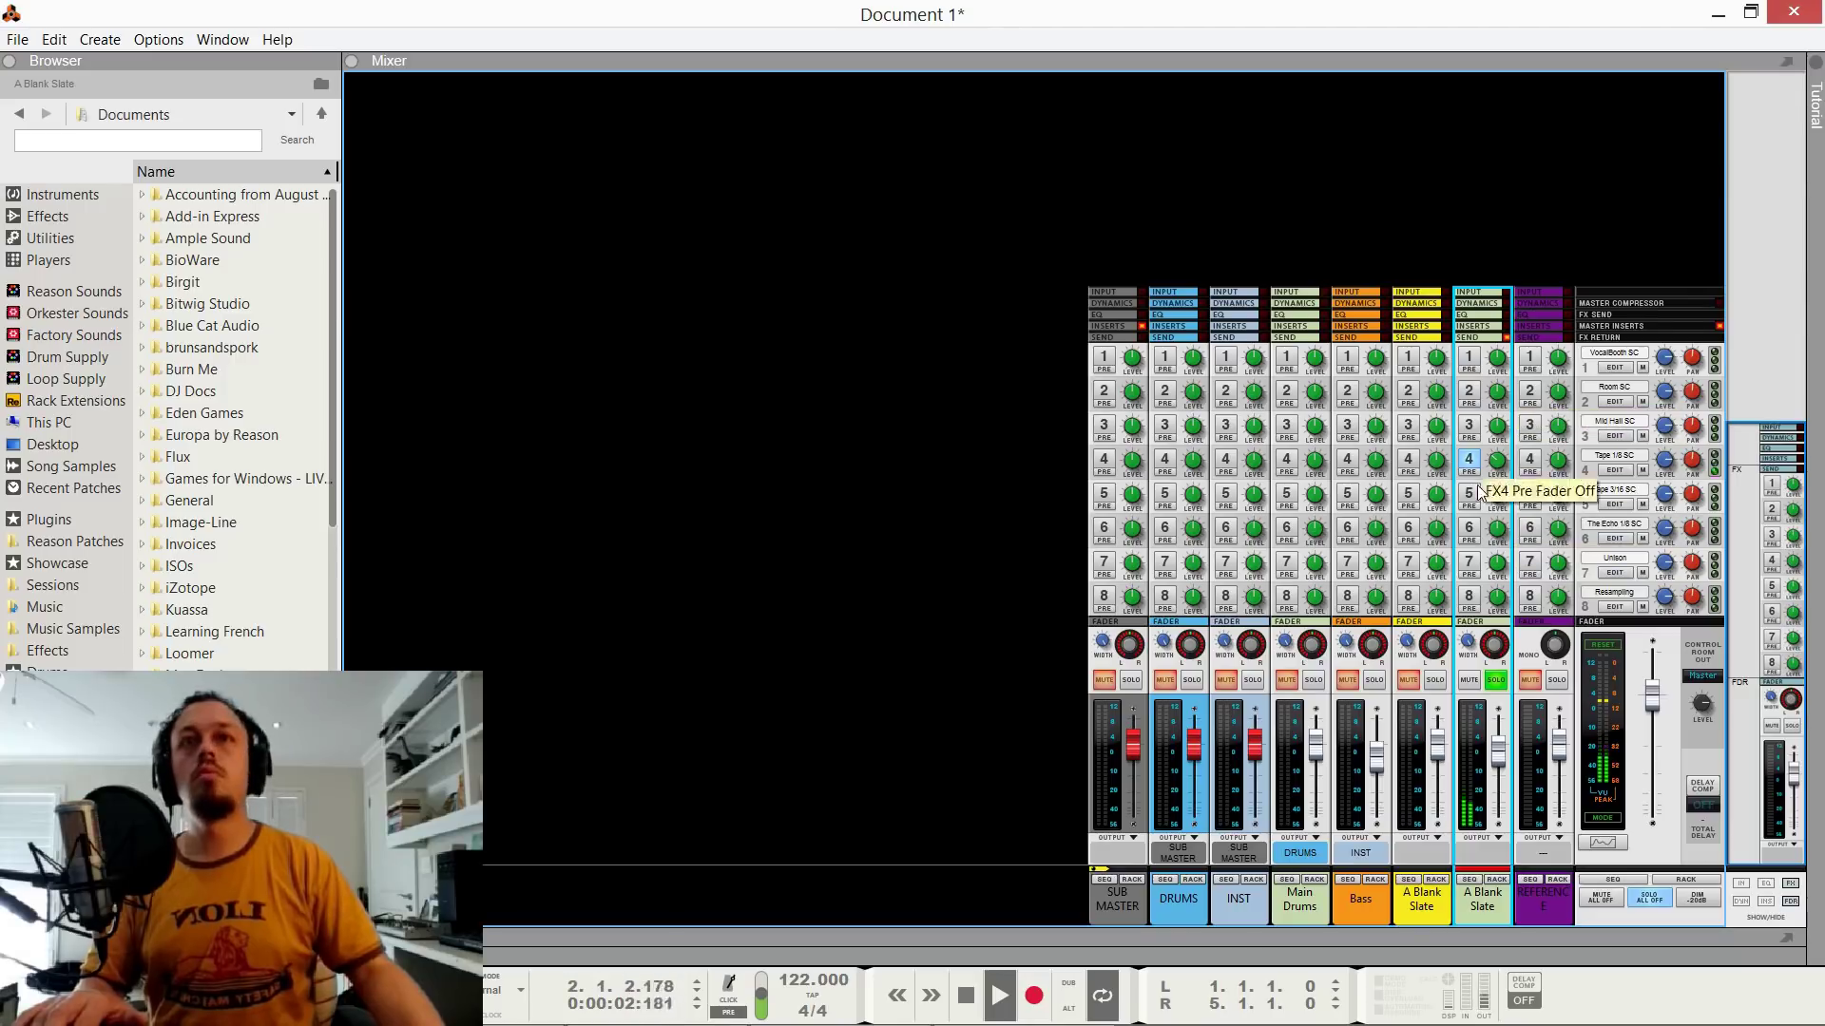
pyautogui.click(1472, 566)
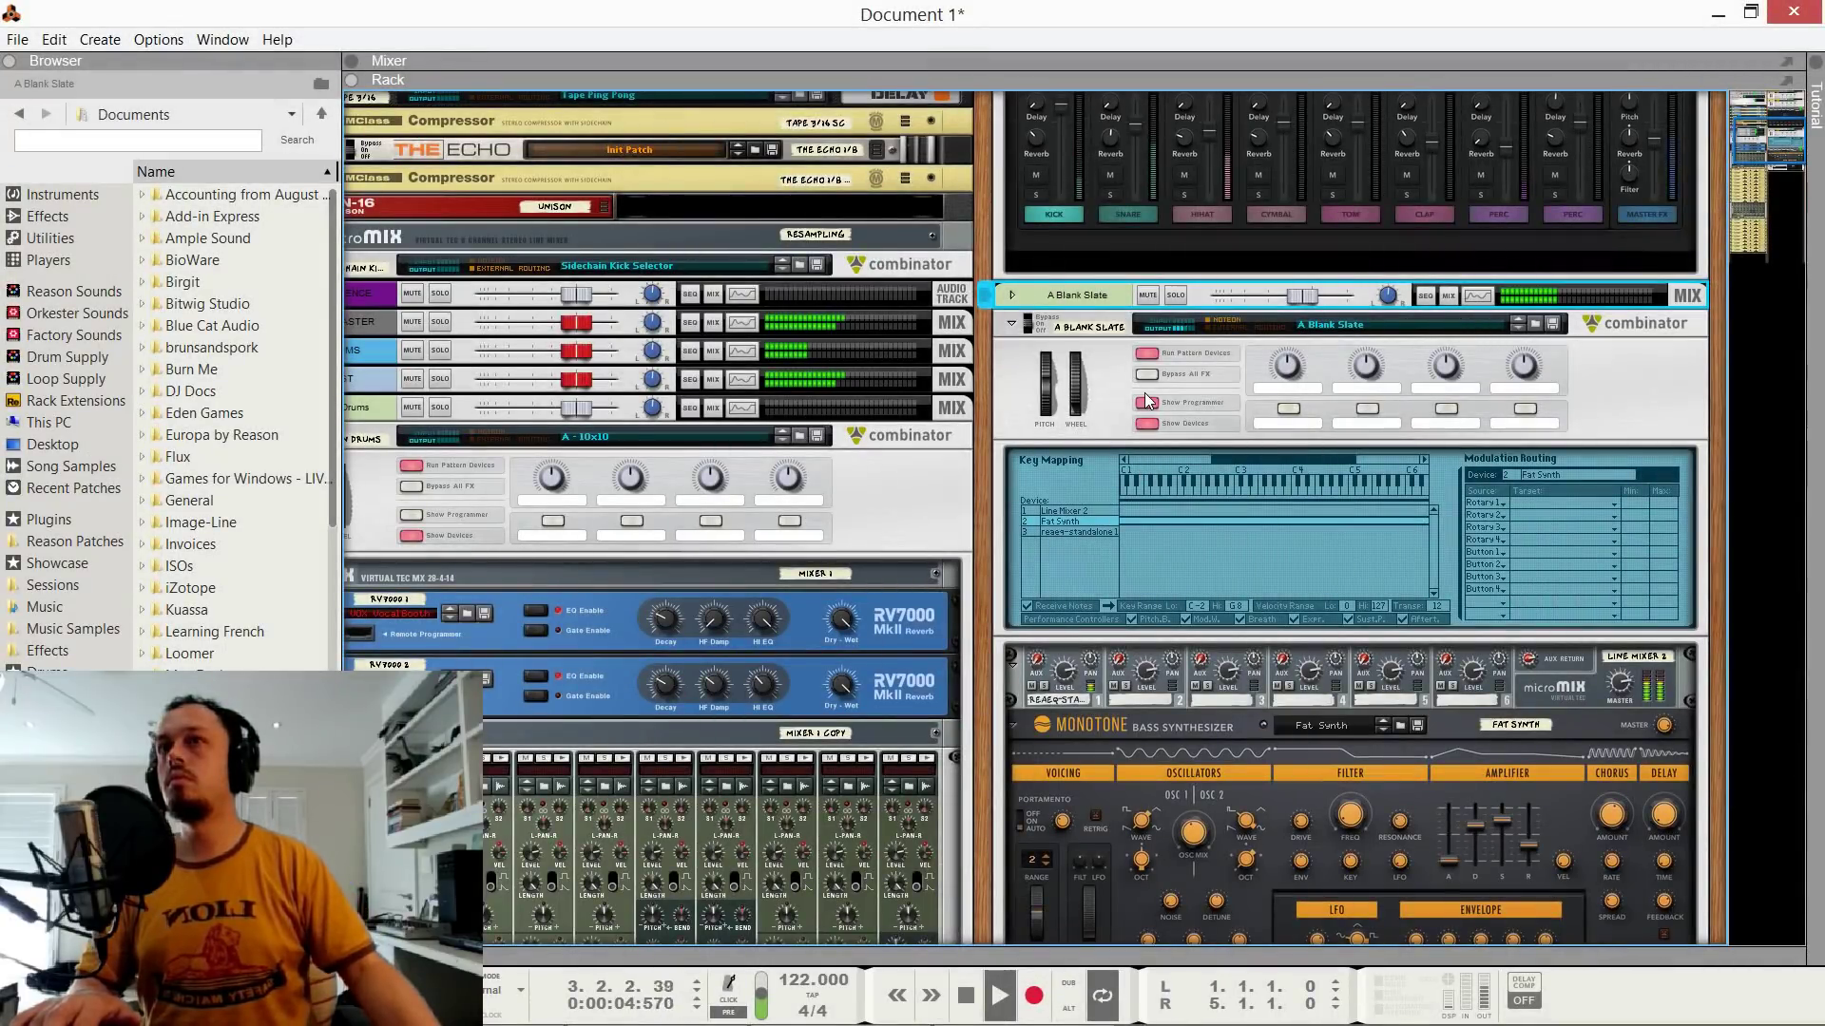
# Hide the devices and programmer of the Fat Synth Combinator, and show the start of the recorded clips in the sequencer.
pyautogui.click(1147, 424)
pyautogui.click(1147, 402)
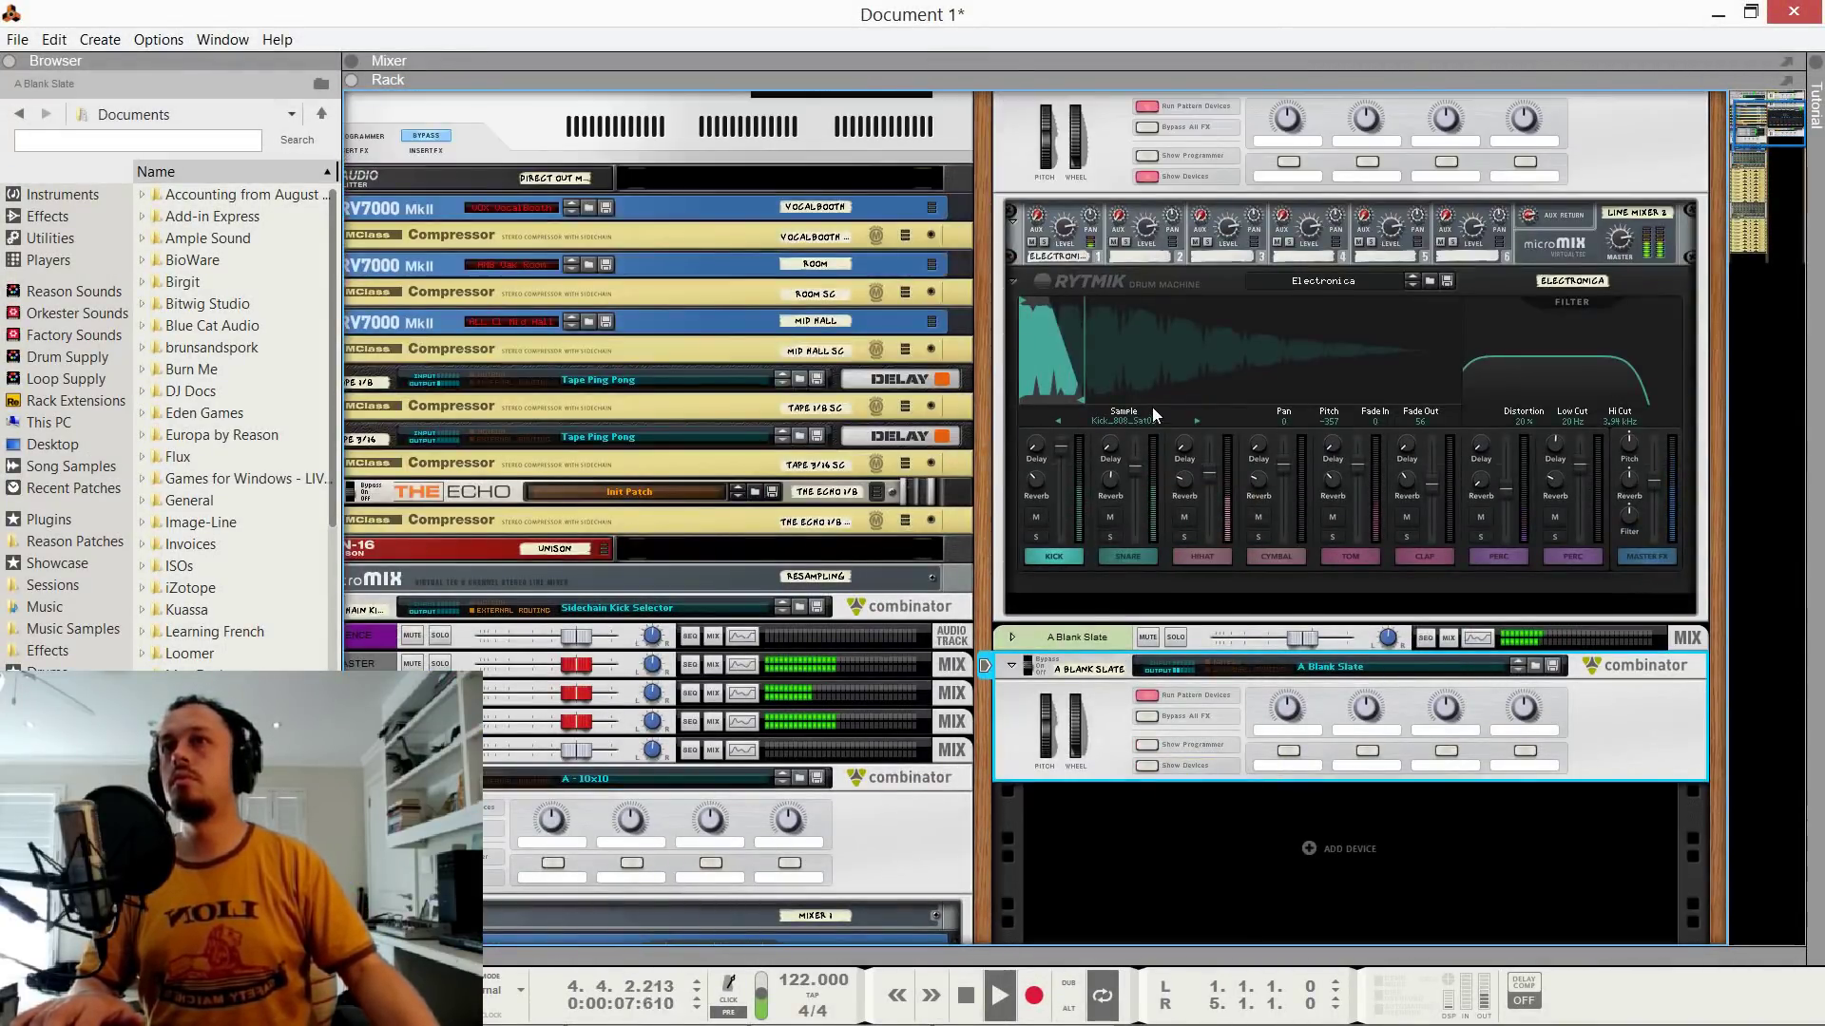
pyautogui.scroll(3, 1152, 406)
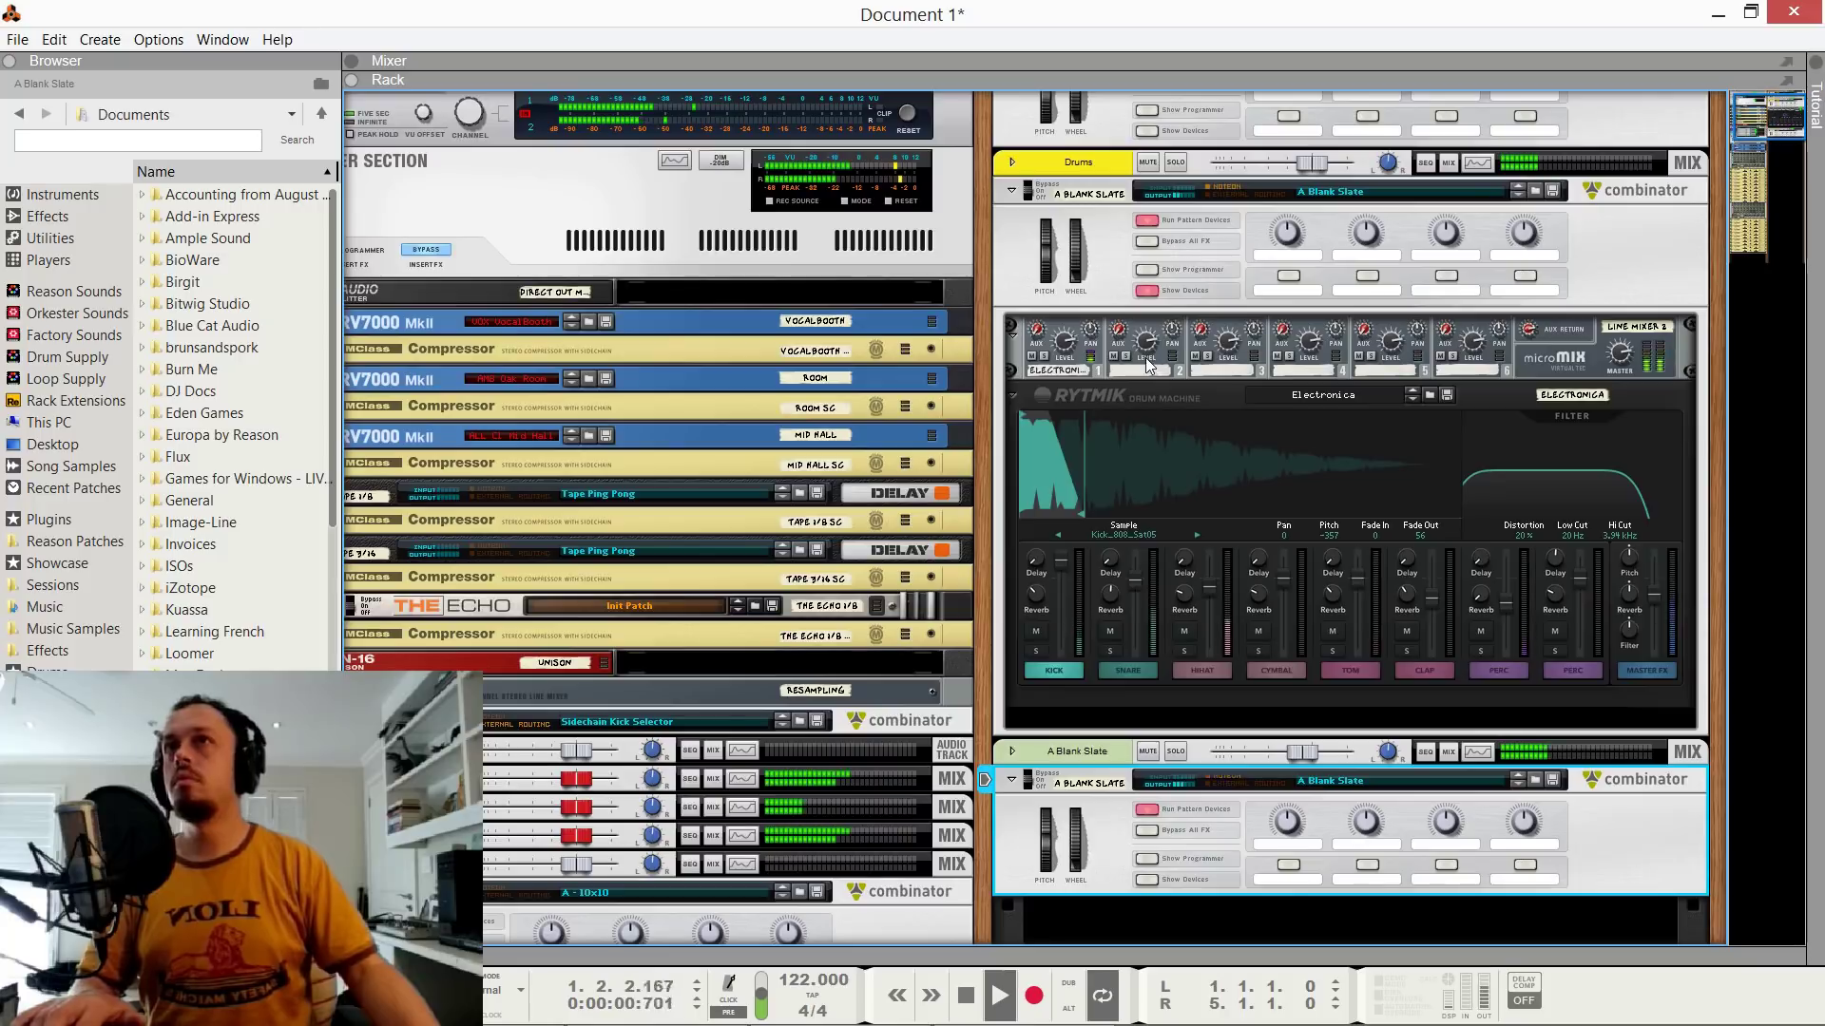
pyautogui.press('F7')
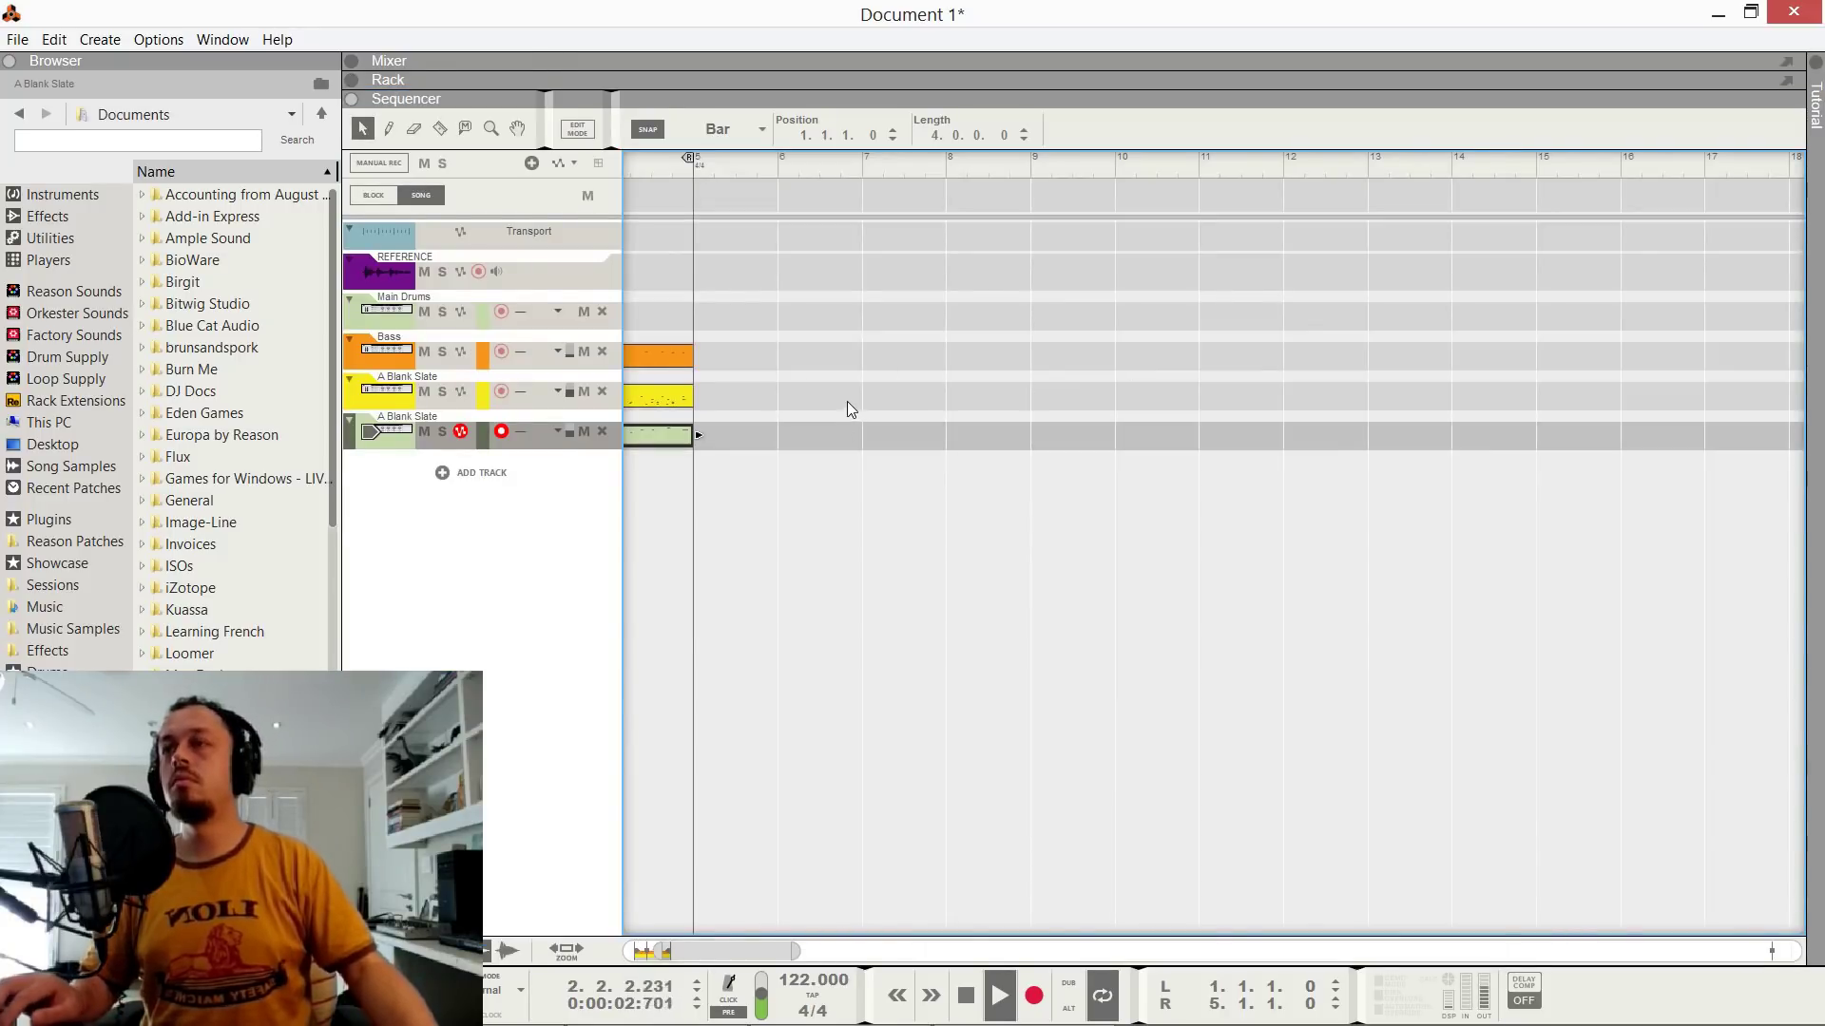
pyautogui.hscroll(-4, 837, 390)
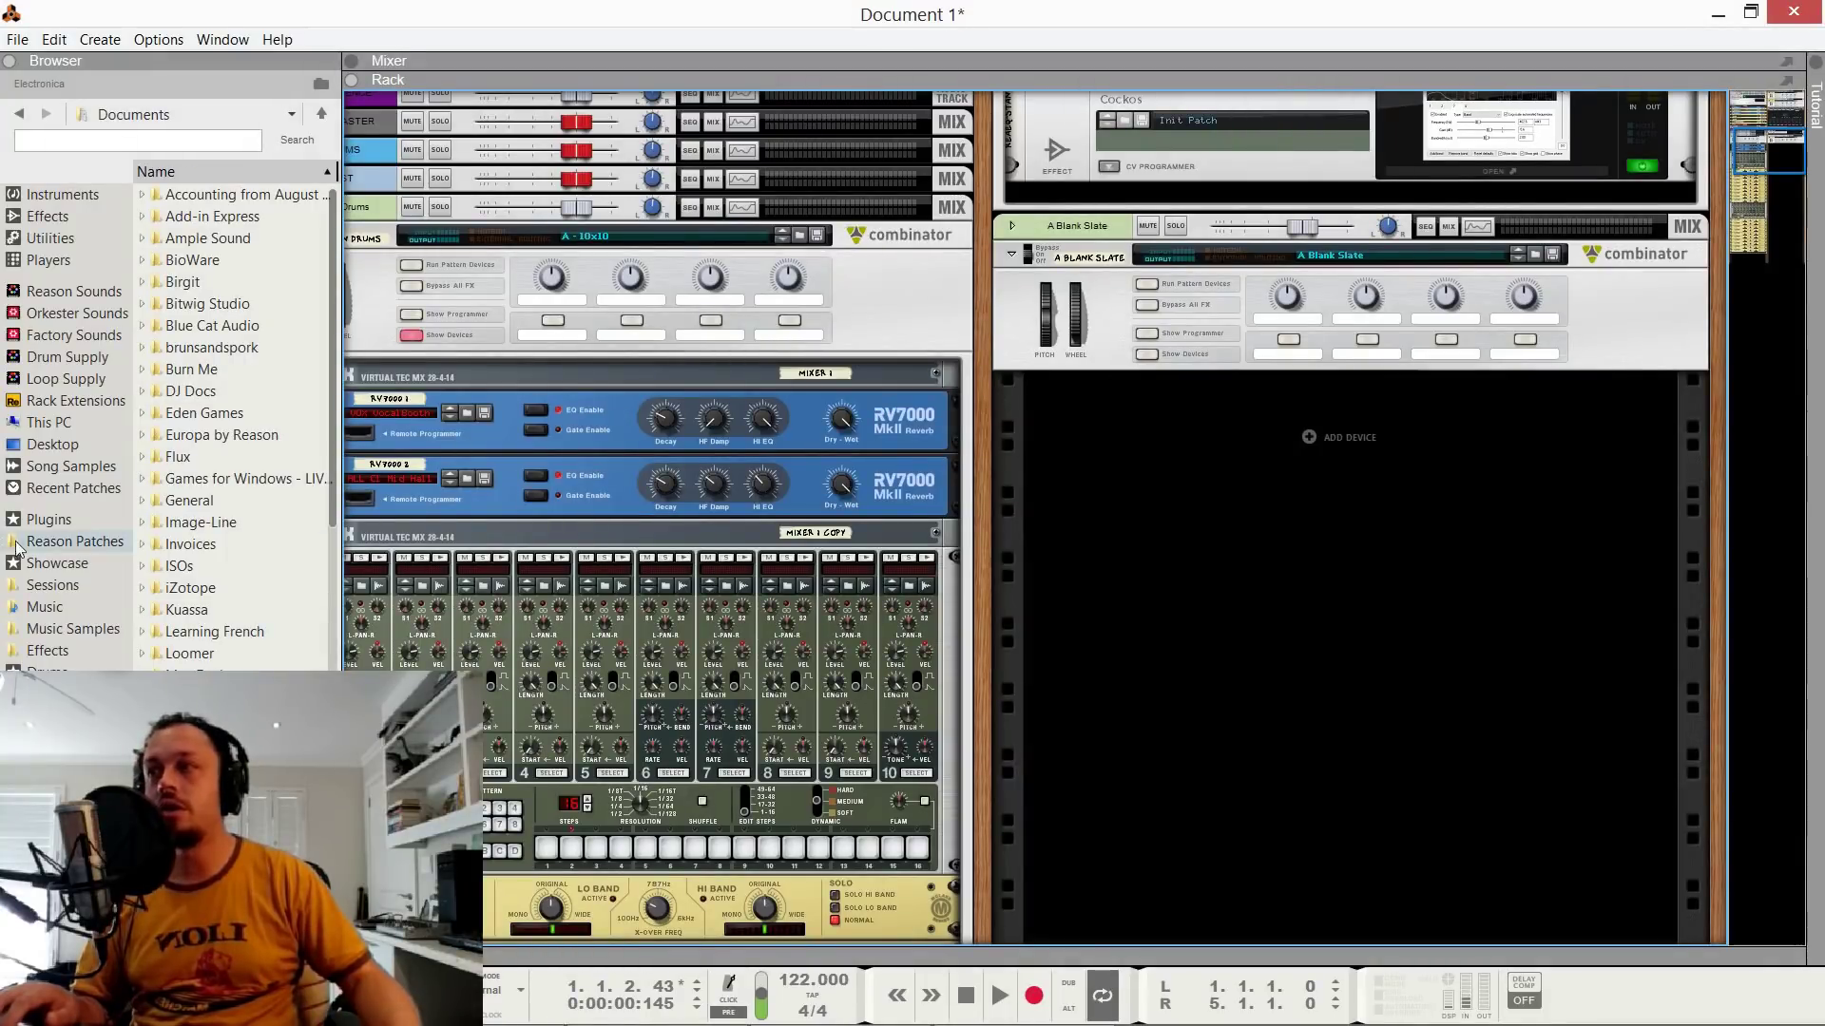
# Collapse the Propellerhead Software group and browse the instruments down to the Native Instruments GmbH plugins.
pyautogui.click(47, 217)
pyautogui.press('Up')
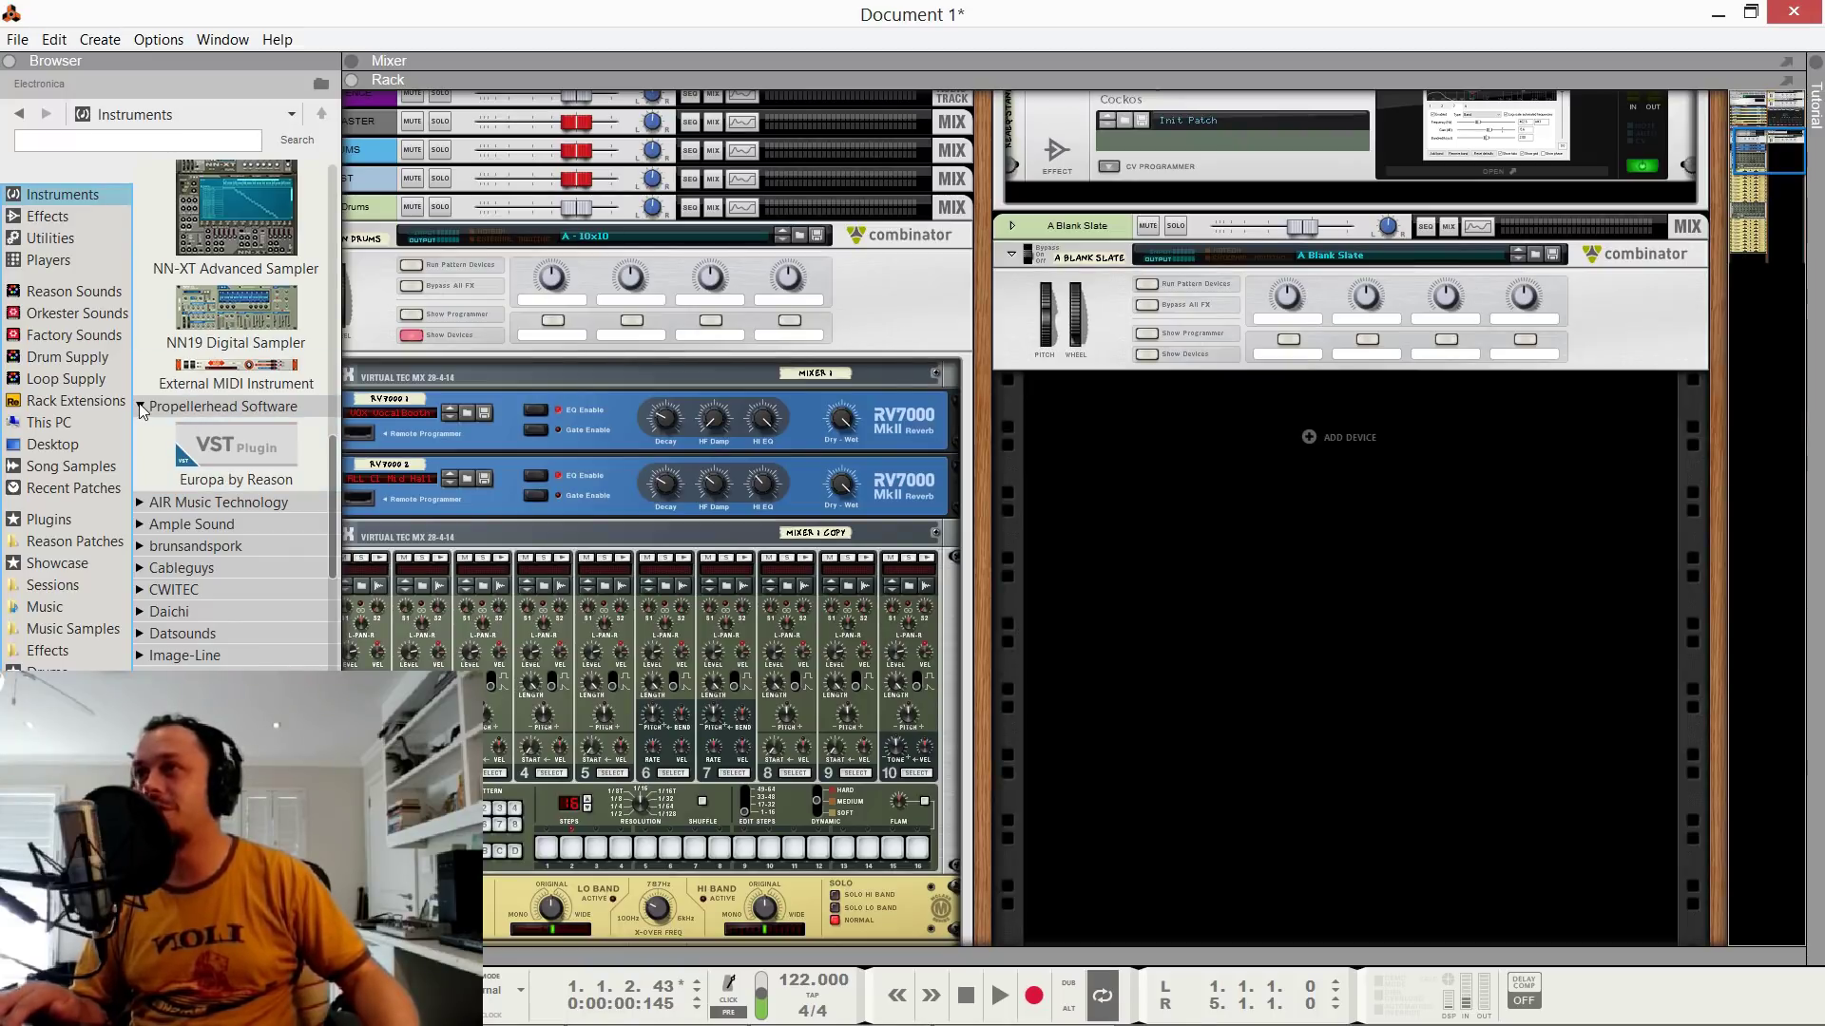
pyautogui.click(223, 407)
pyautogui.scroll(-4, 251, 527)
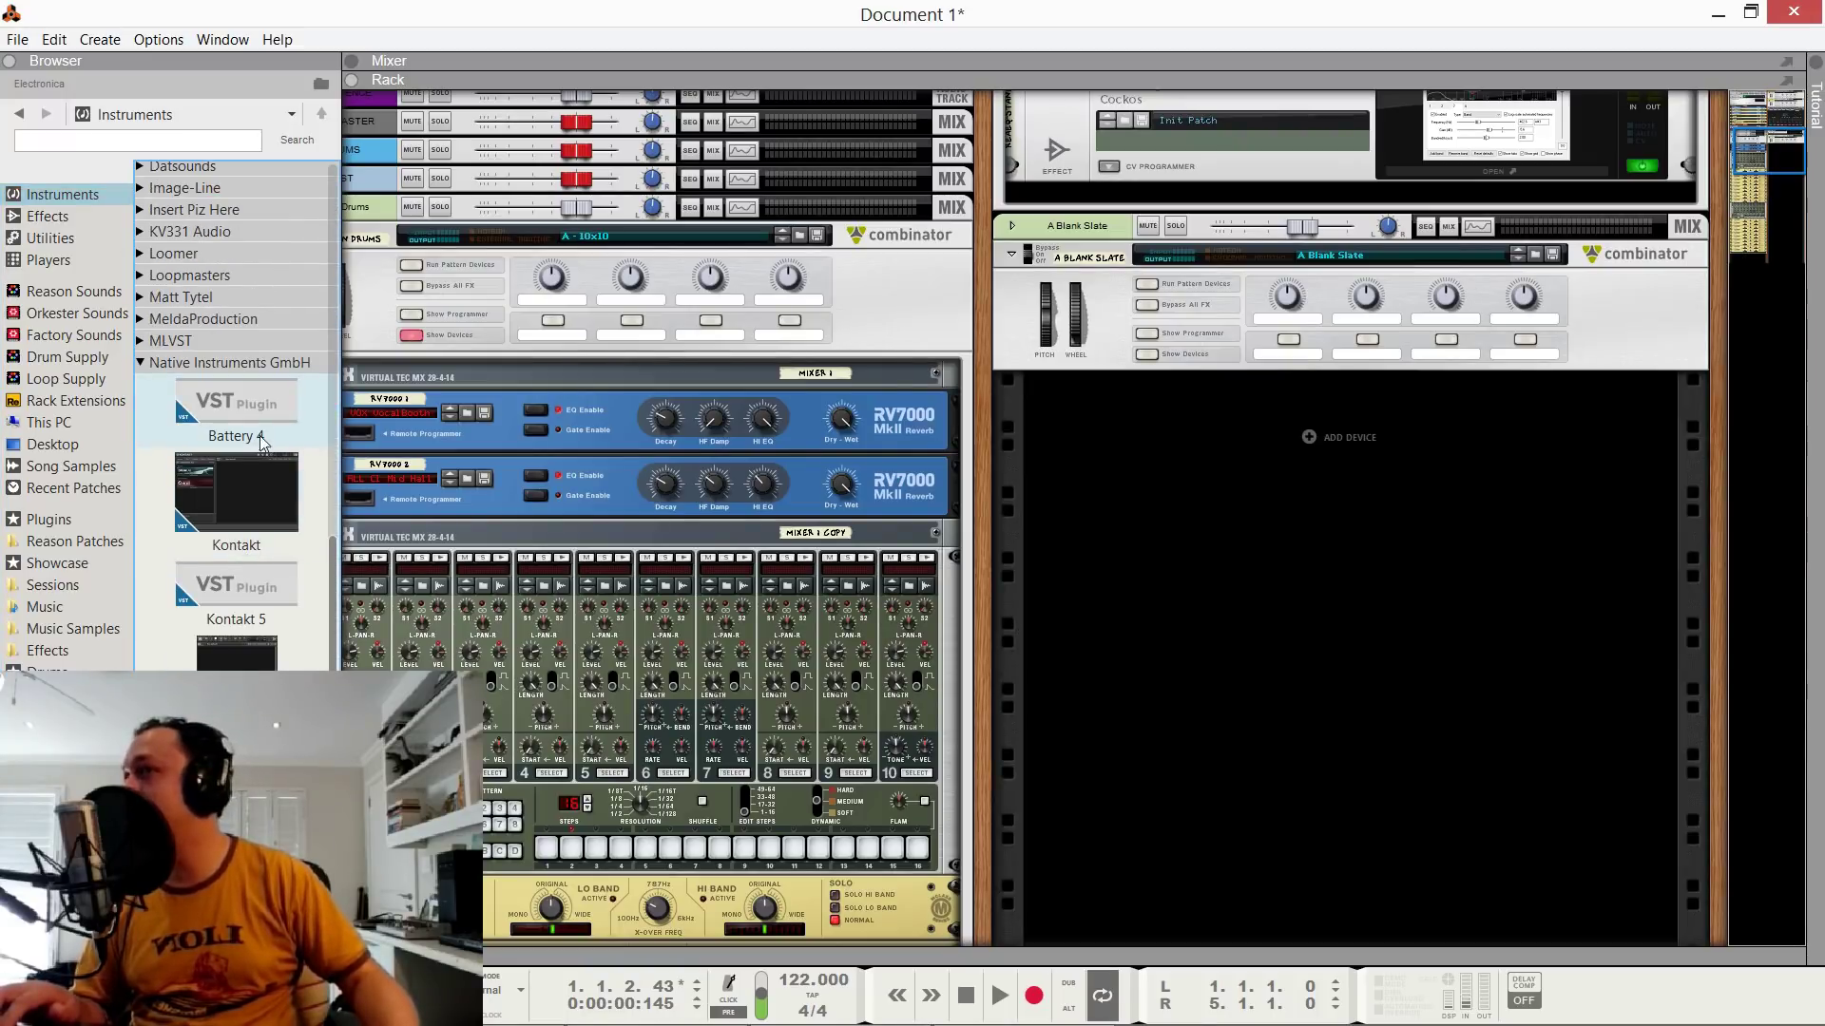